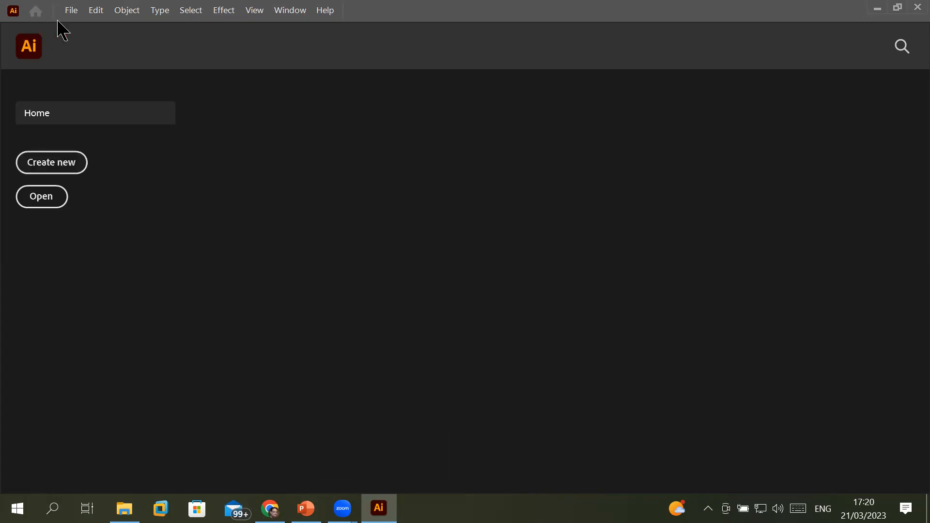
Step: Start a new document and browse the Saved, Mobile and Web preset categories
click(71, 11)
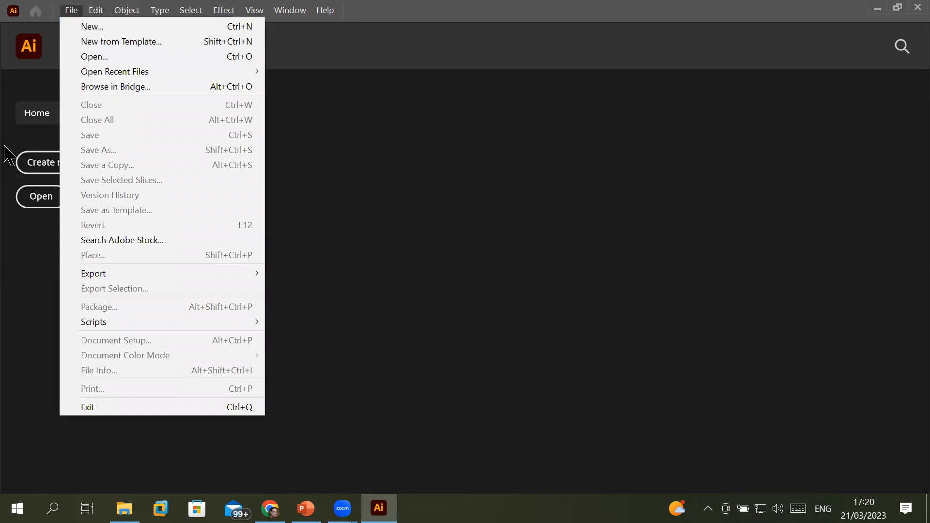
click(53, 172)
click(54, 167)
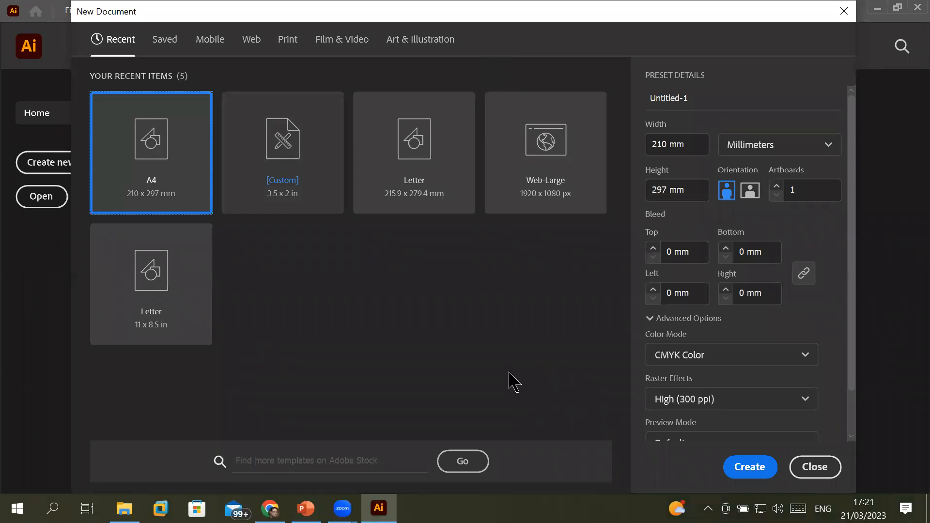
click(159, 43)
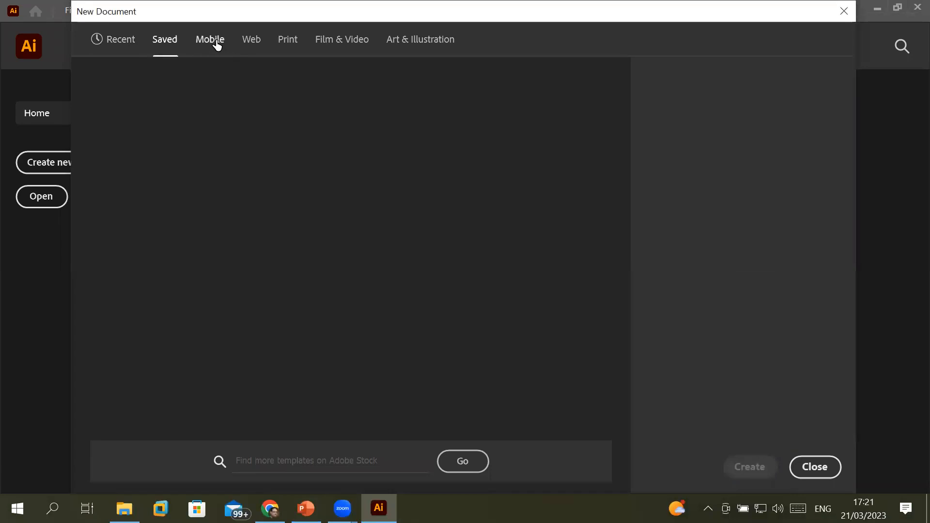
click(217, 45)
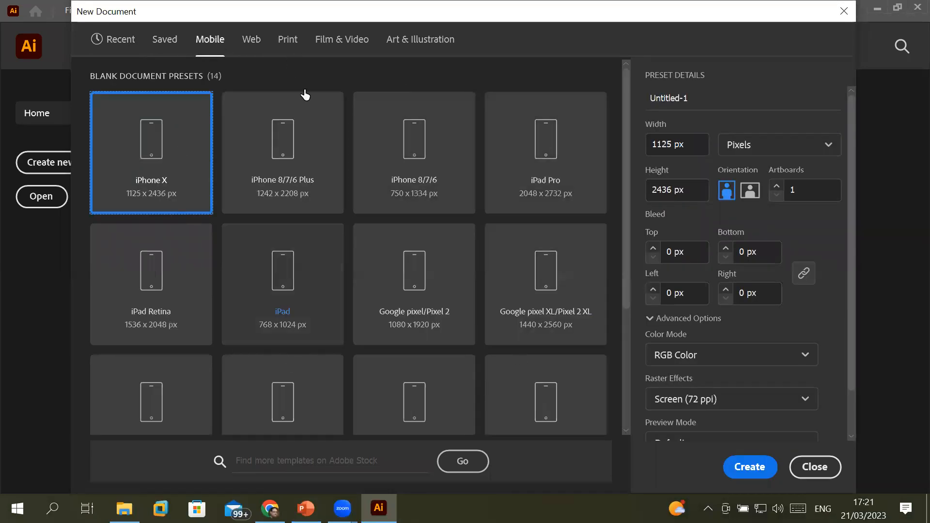
click(251, 45)
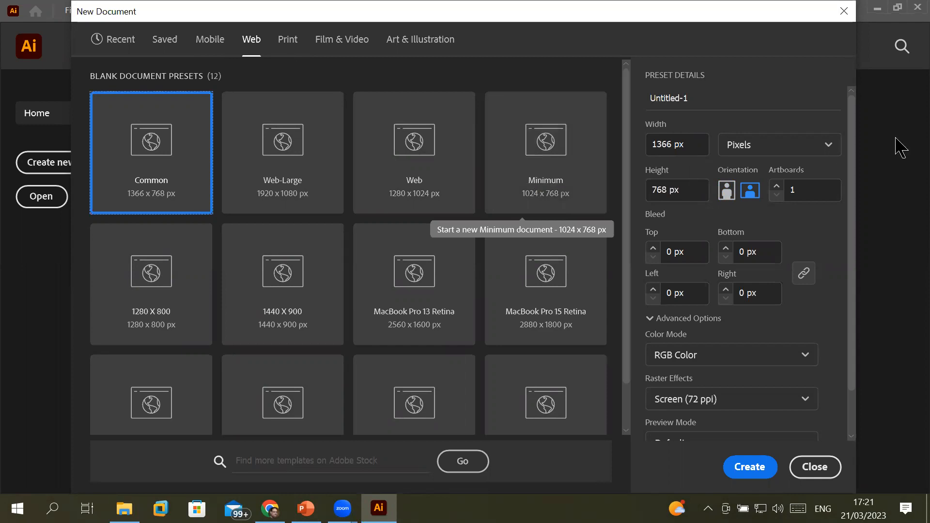
Step: Review the available measurement units for the Common web preset and set its units to Inches
click(827, 147)
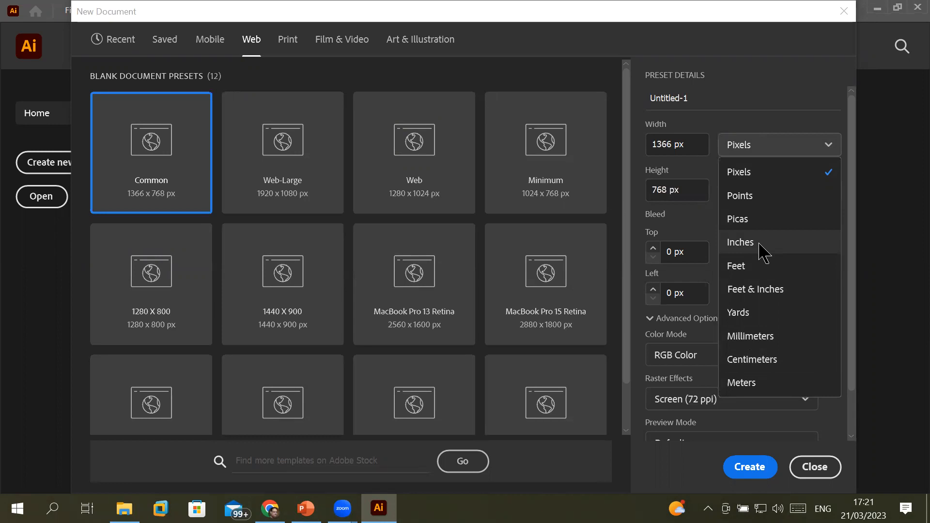
click(758, 180)
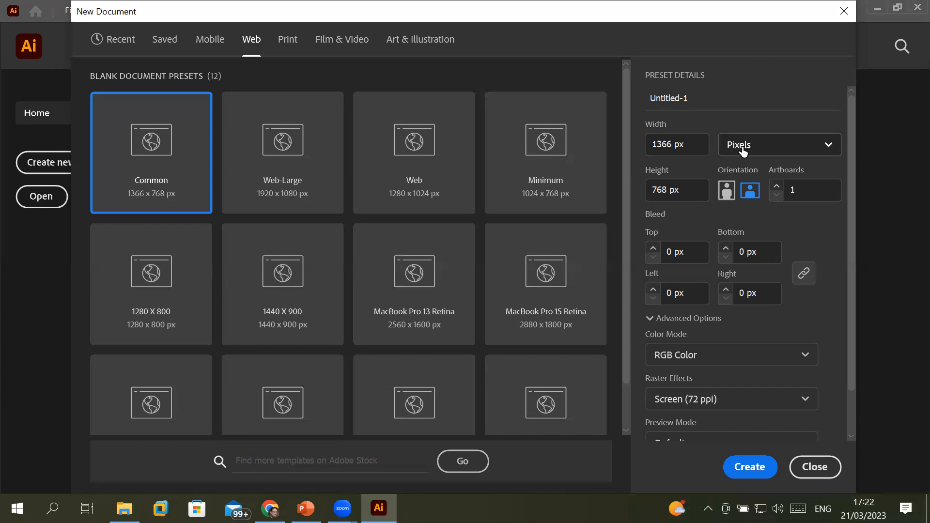
click(742, 151)
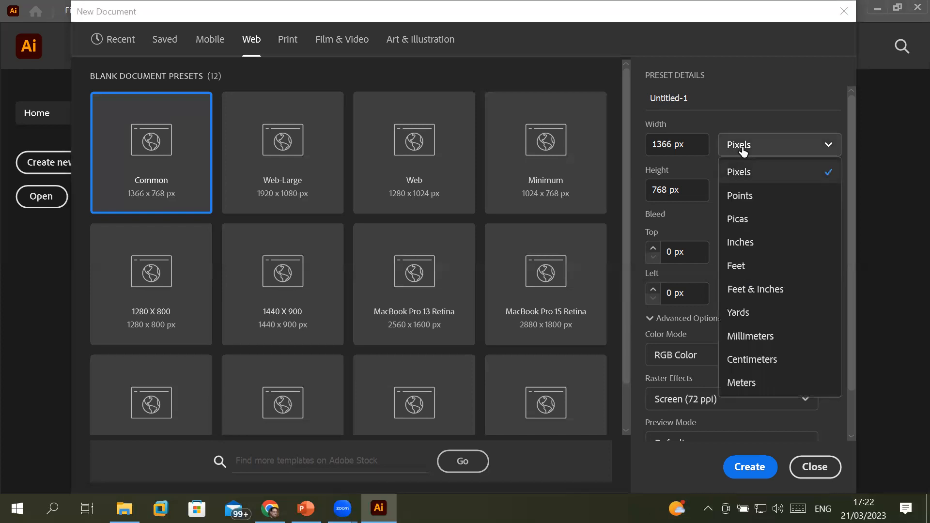
click(758, 256)
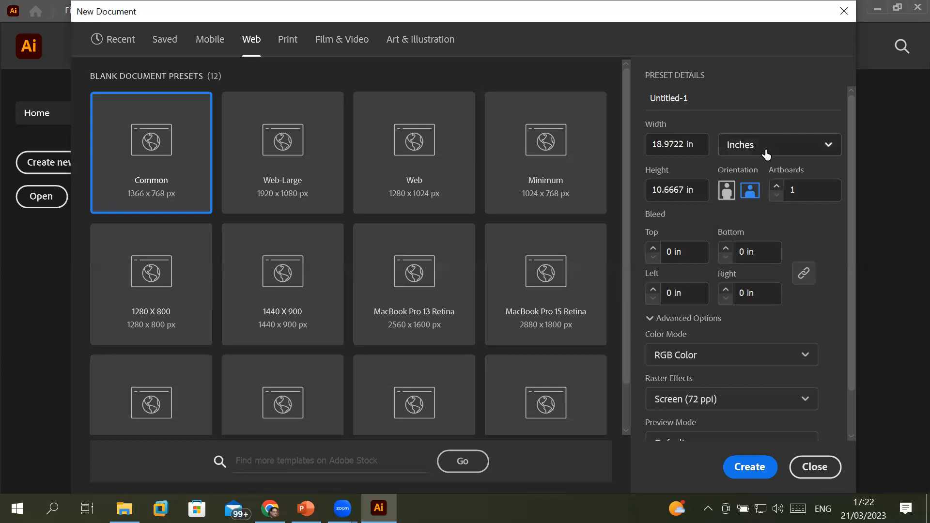
Step: Show the Print presets and set the Letter preset's units to Inches
click(288, 45)
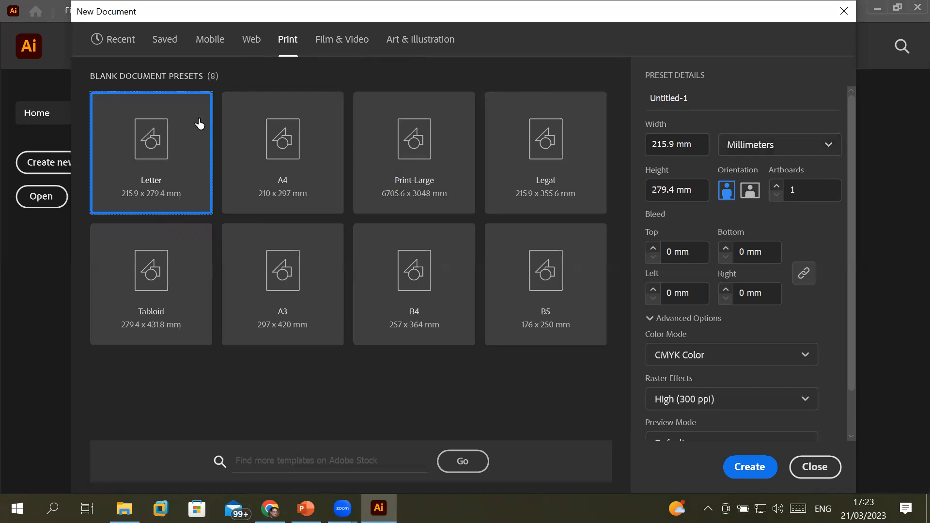
click(766, 141)
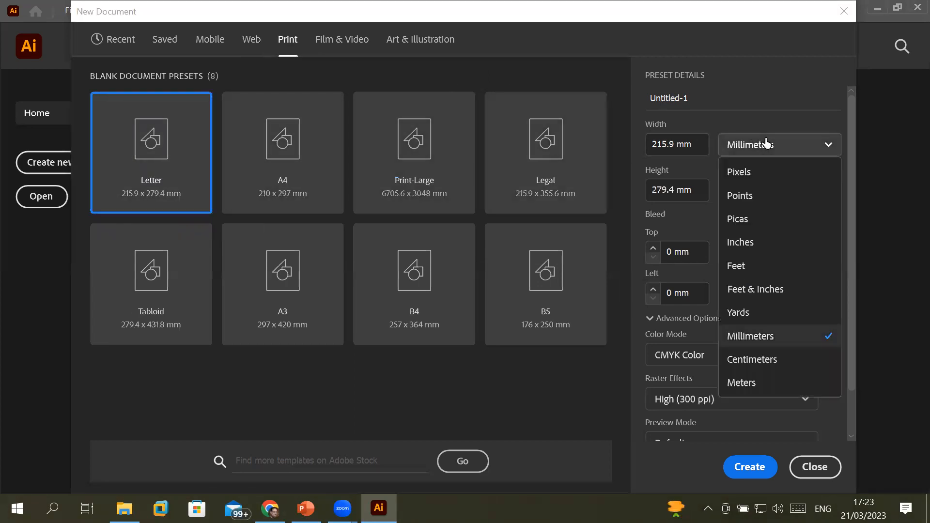
click(774, 246)
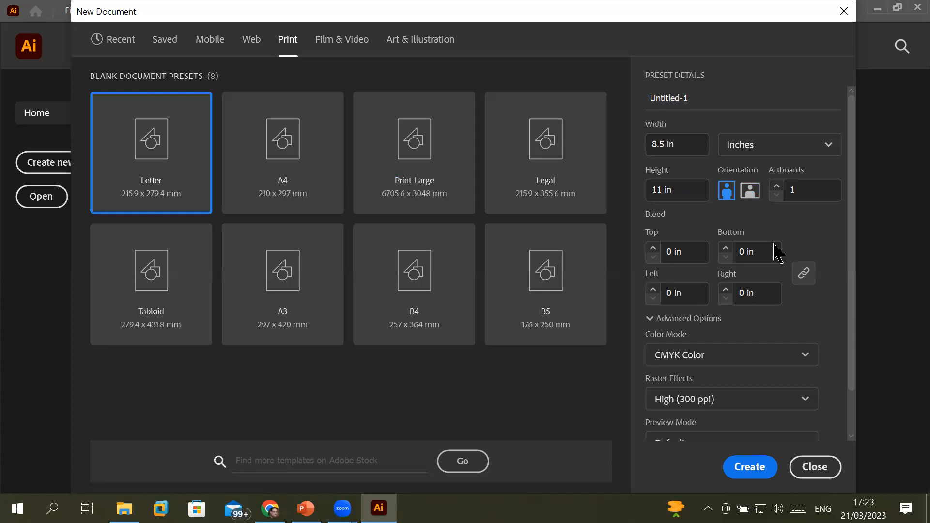
click(690, 144)
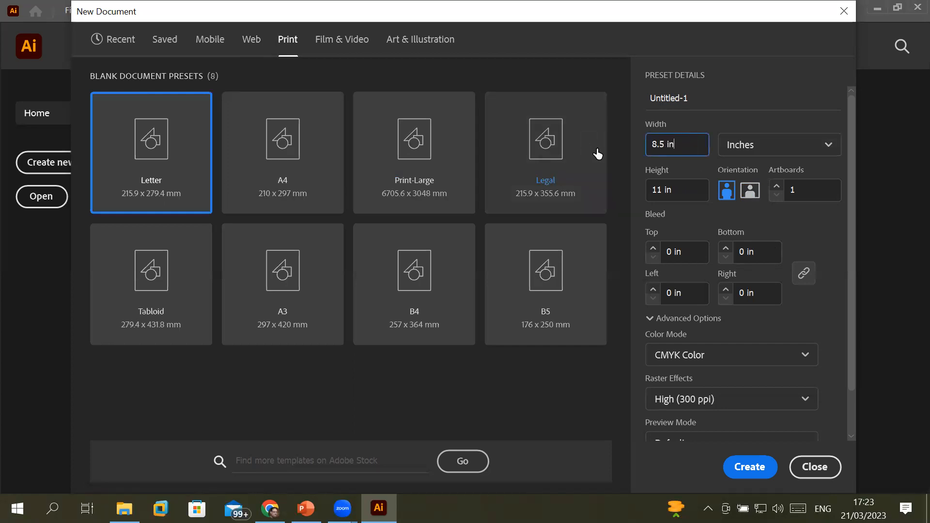
Step: Compare the page dimensions of the Letter, A4 and Legal print presets, ending on Letter
click(182, 161)
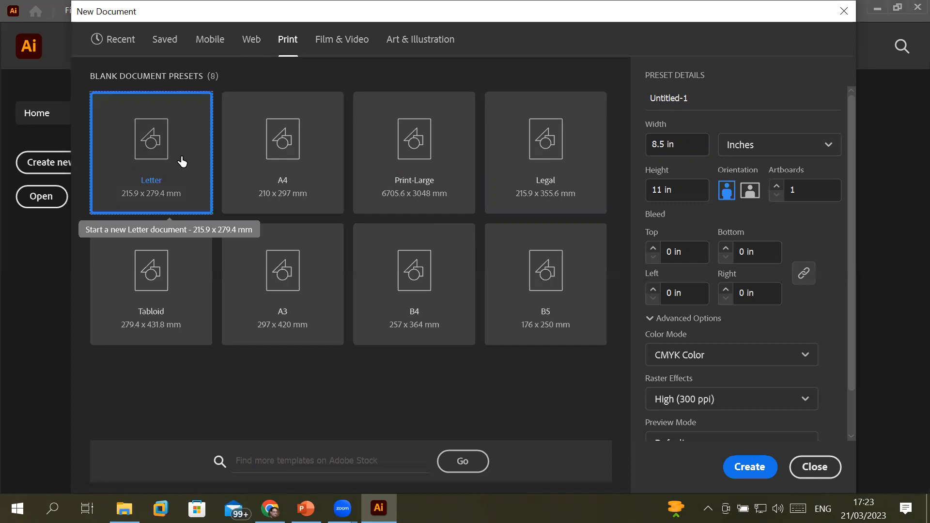
click(276, 148)
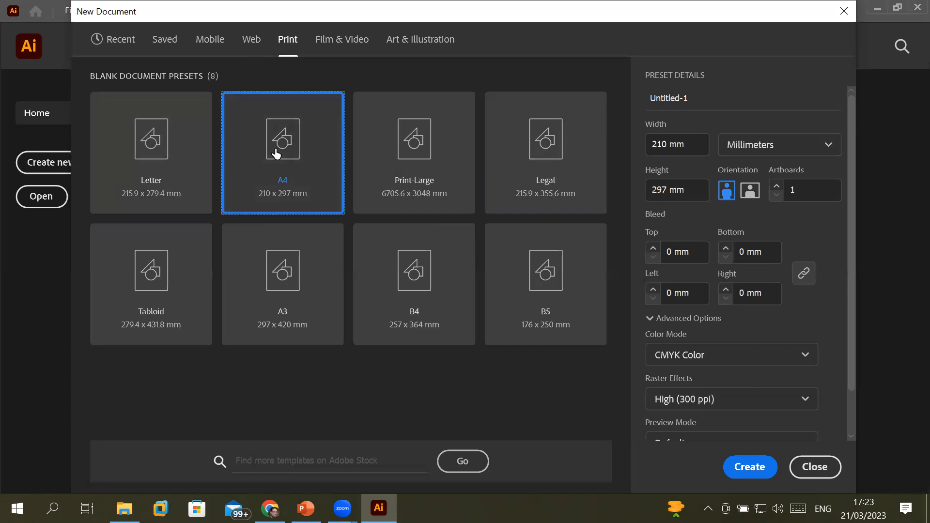
click(175, 163)
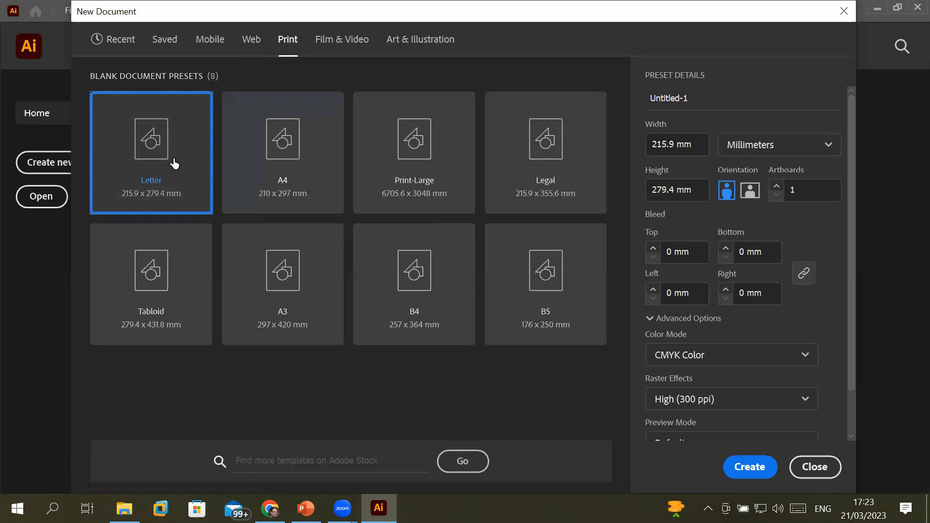
click(293, 152)
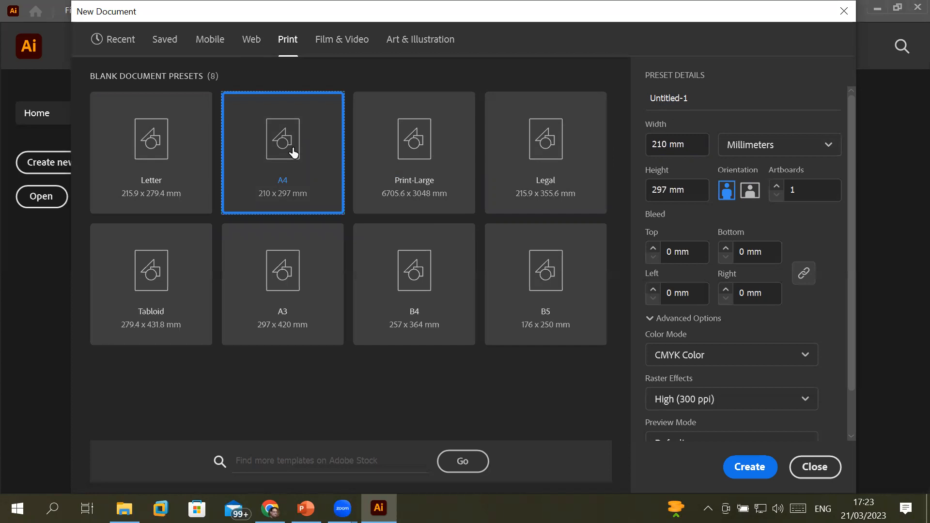
click(554, 165)
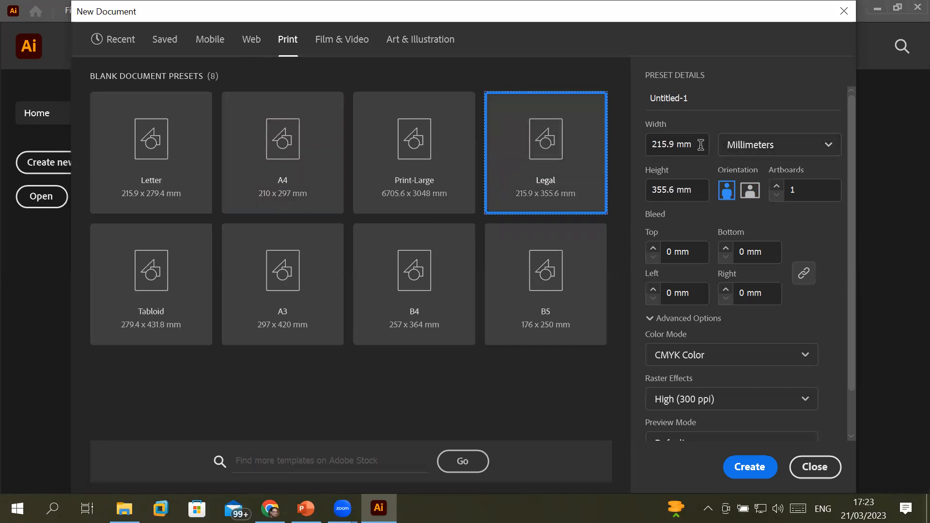
click(160, 144)
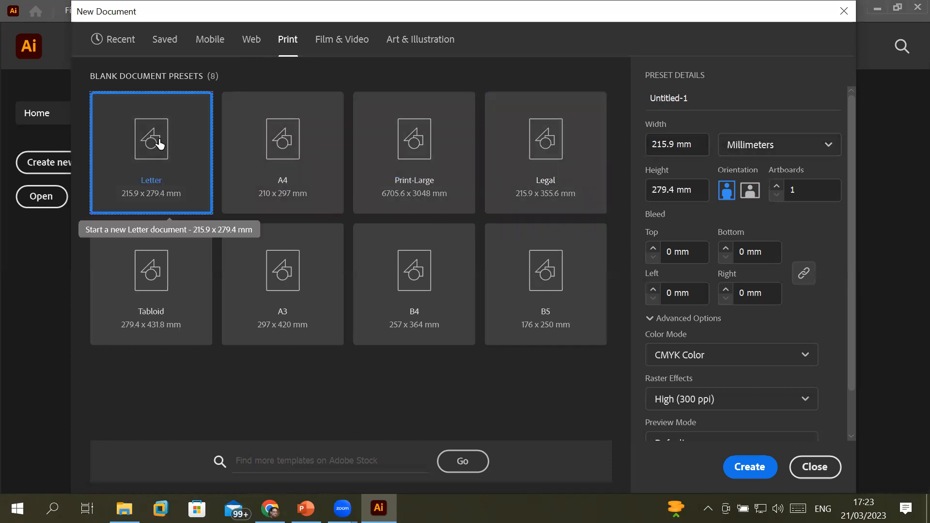
Step: Set the Letter preset's units to Inches and its width to 1 in
click(826, 147)
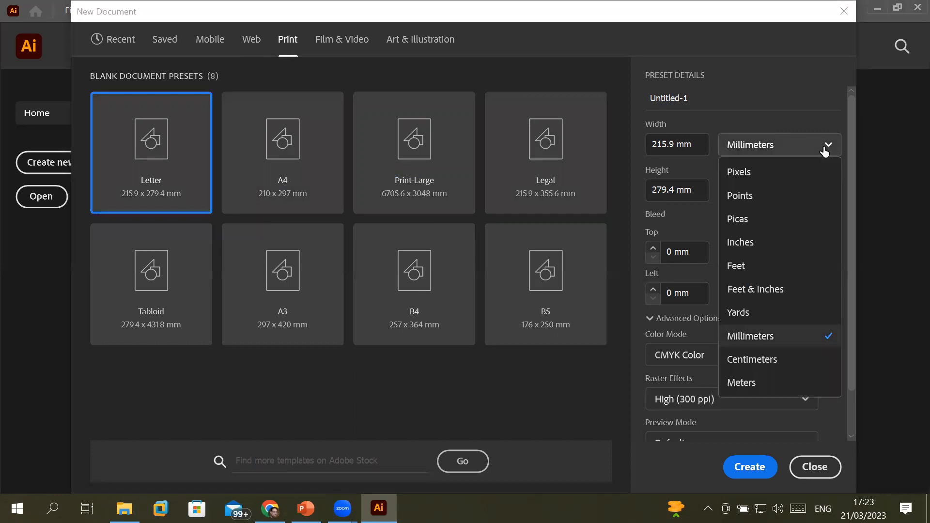
click(781, 250)
click(686, 140)
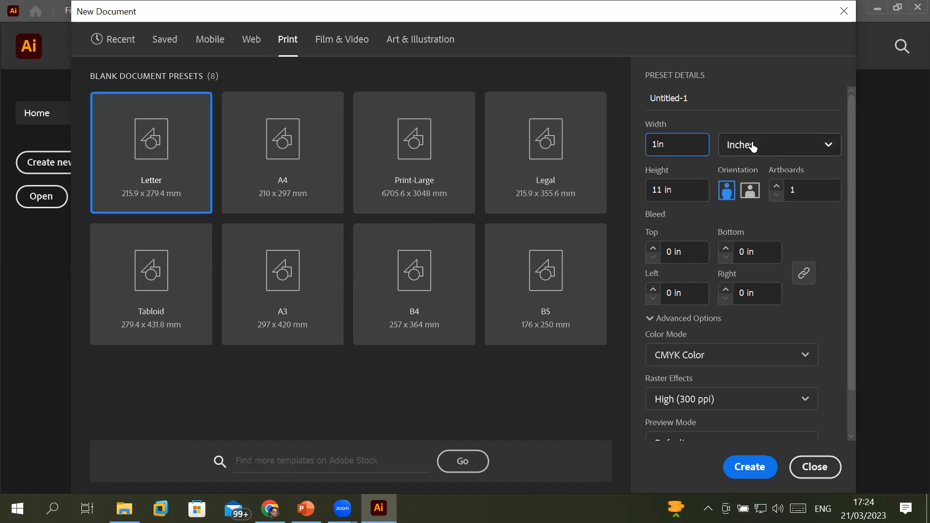
click(685, 189)
click(694, 144)
Step: Convert the document size to Centimeters and Millimeters for comparison, then return the units to Inches
click(771, 144)
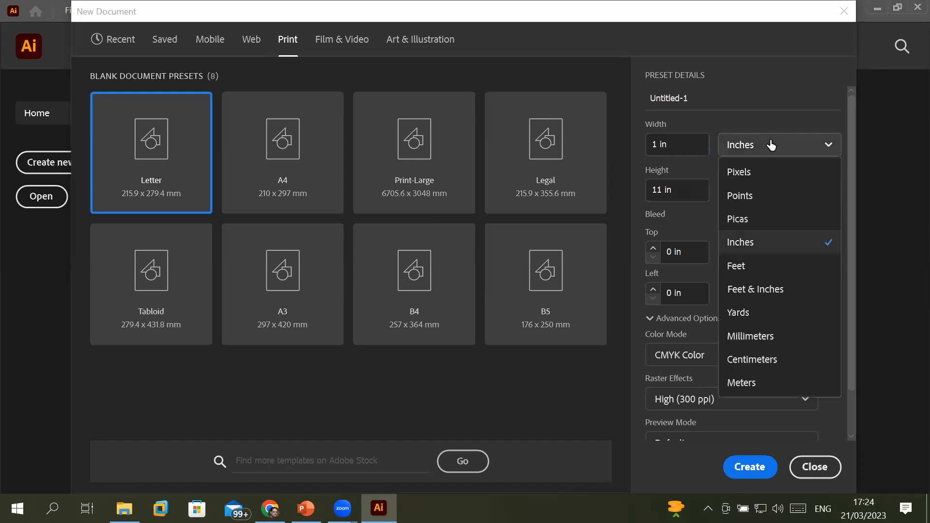
click(771, 367)
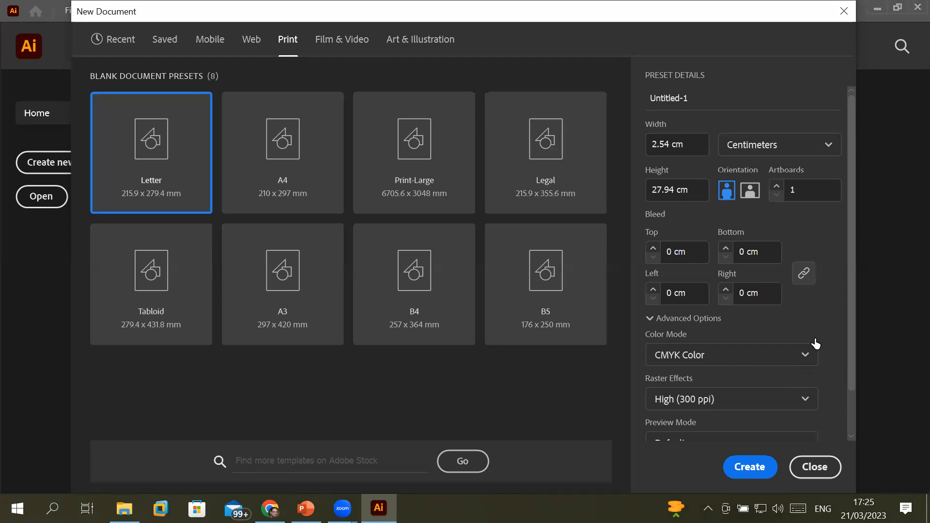
click(830, 146)
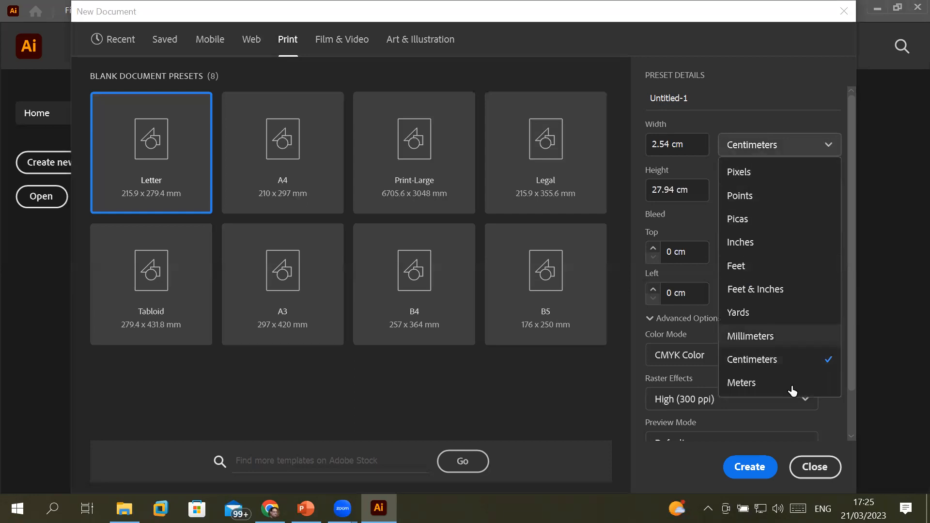
click(775, 338)
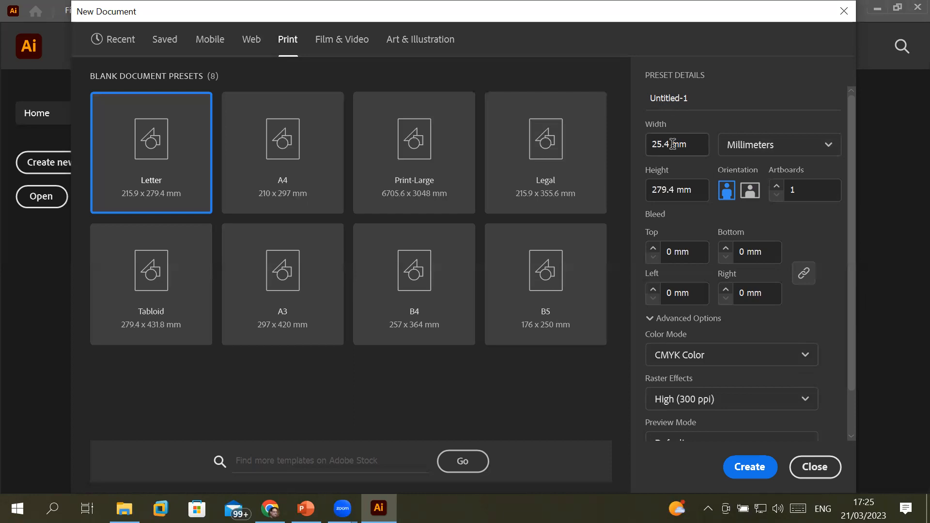
click(759, 149)
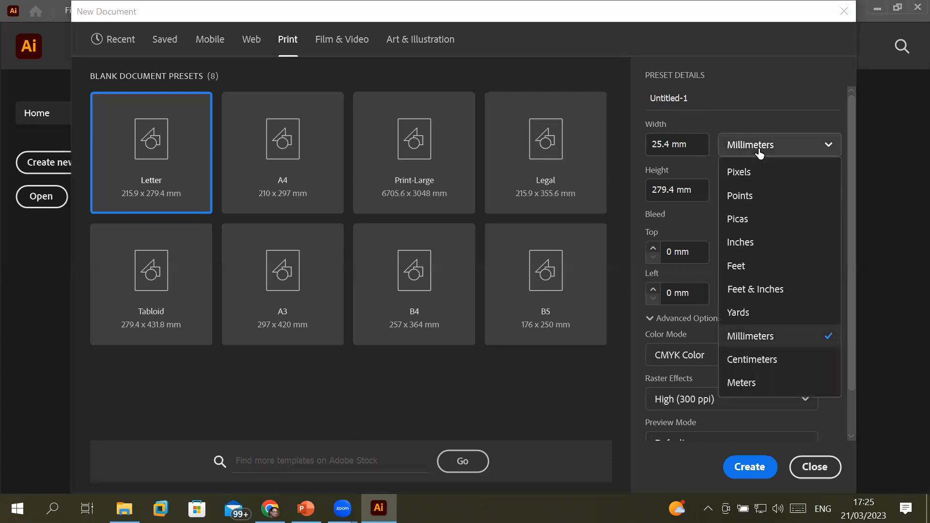
click(770, 245)
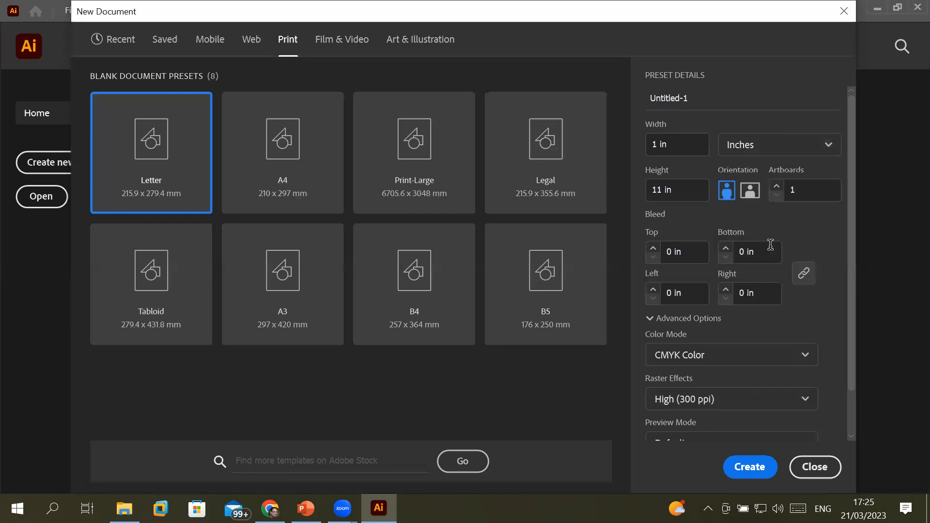
click(693, 141)
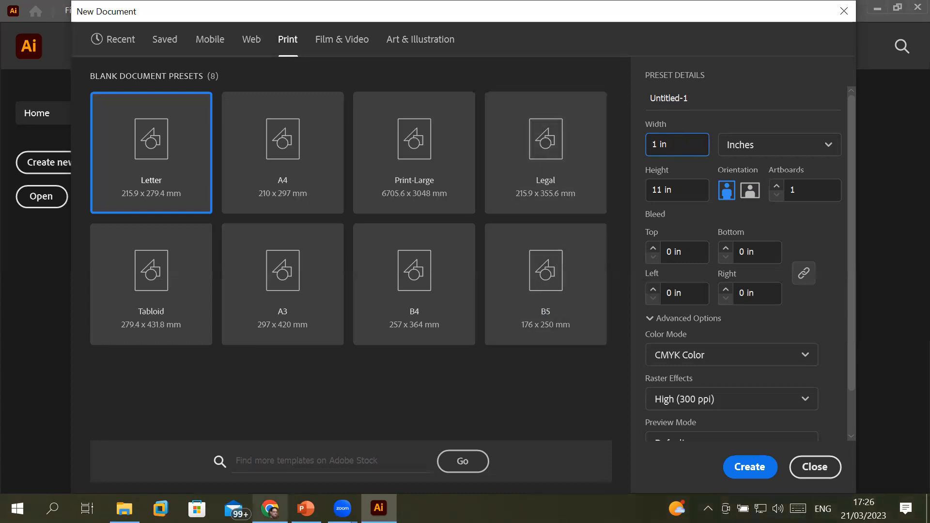
Step: Switch to Chrome and open google.com in a new tab
click(270, 509)
click(543, 13)
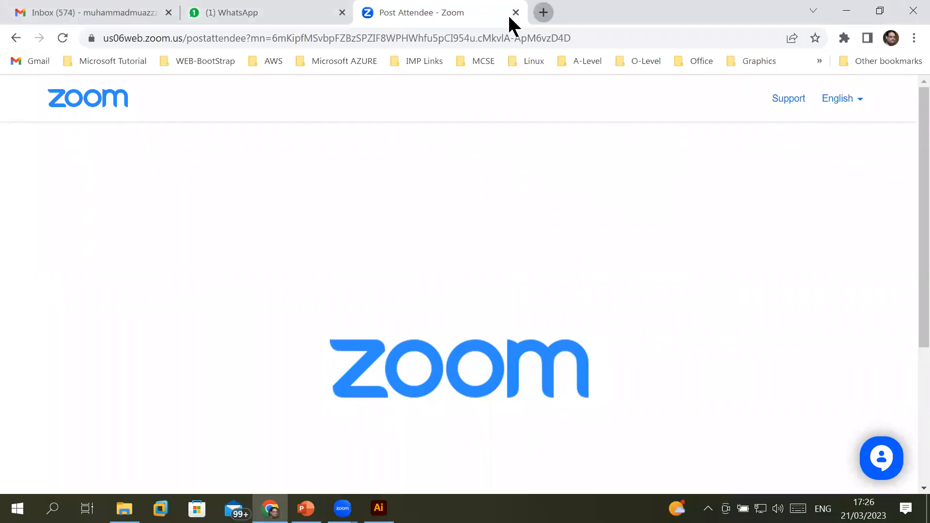
text(go)
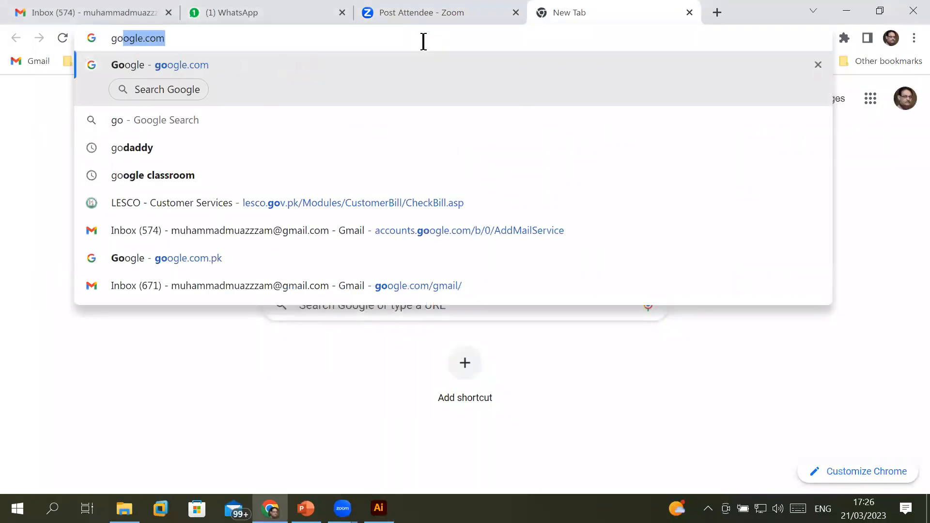
key(Return)
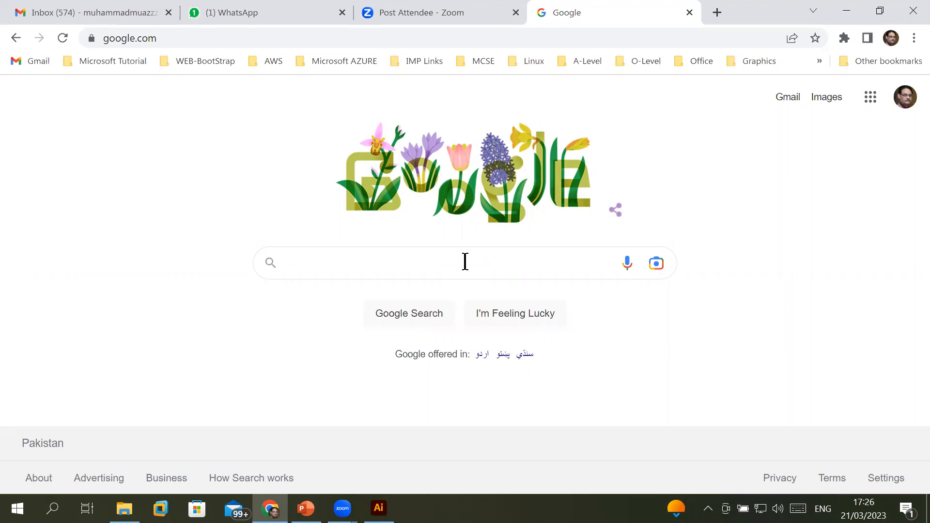
Step: Search Google for "business card size" and highlight the standard dimensions and description in the featured snippet
click(465, 262)
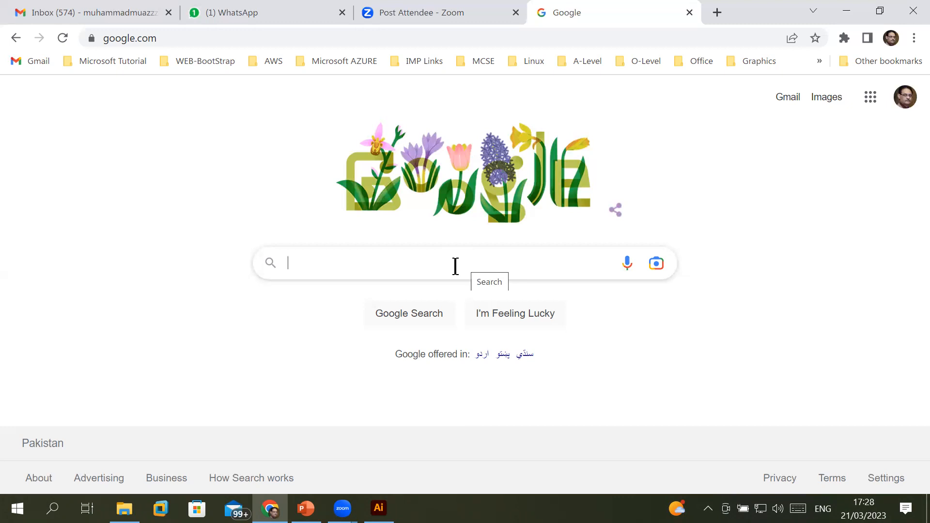
text(busin)
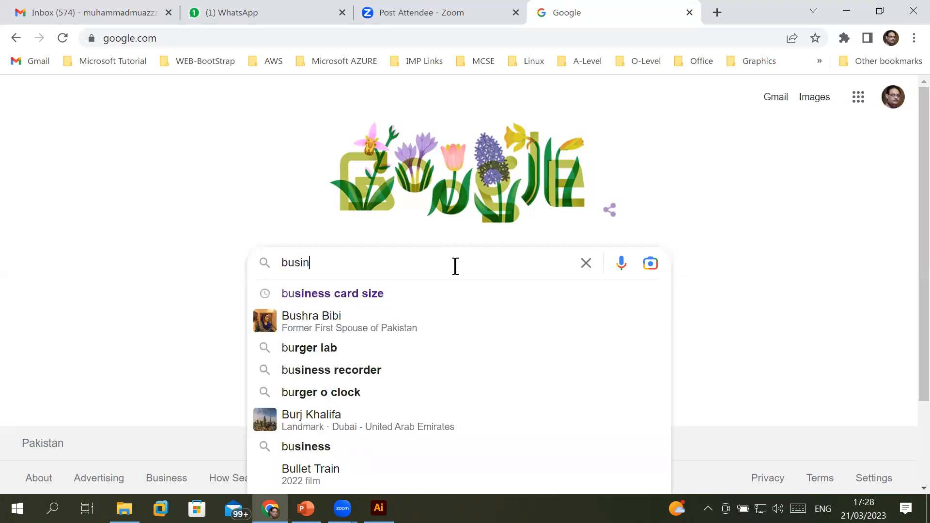
key(Down)
key(Return)
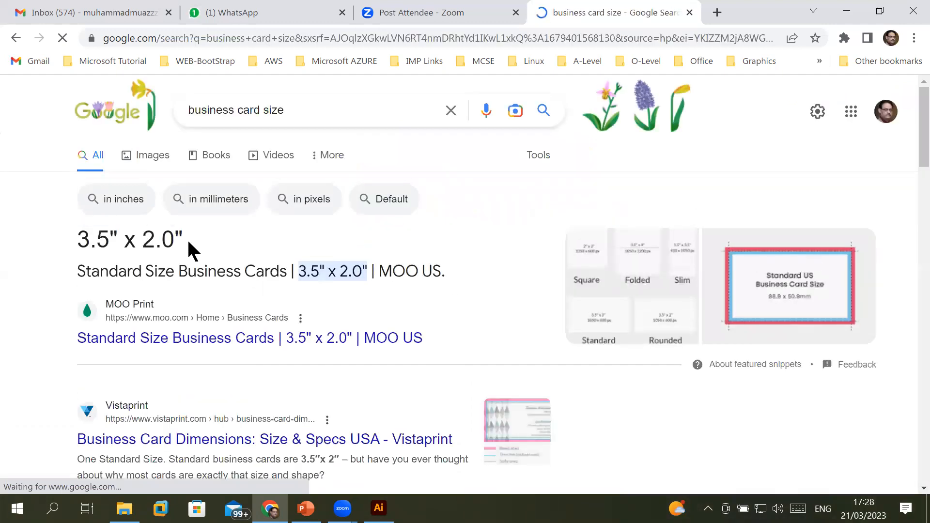
drag(77, 239, 183, 237)
drag(79, 269, 428, 280)
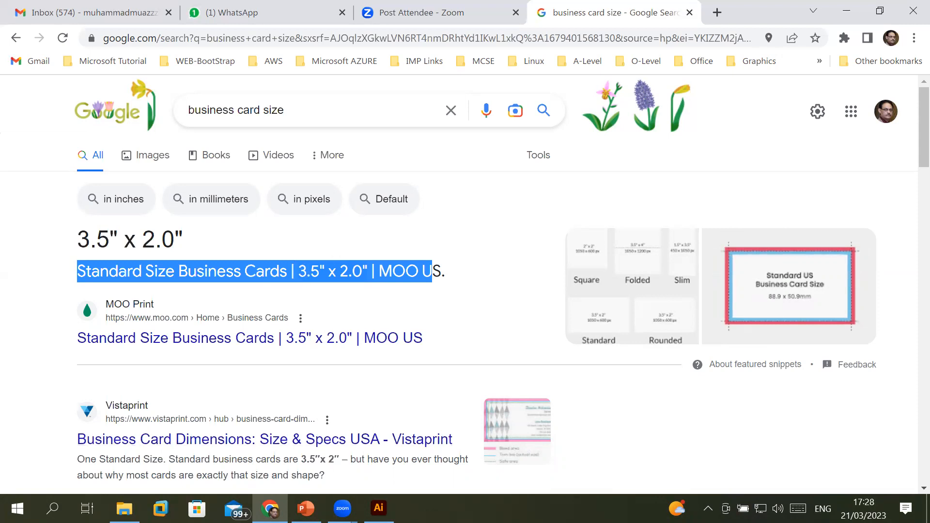
Step: Switch back to Illustrator and set the new document's width to 3.5 in and height to 2 in
click(378, 507)
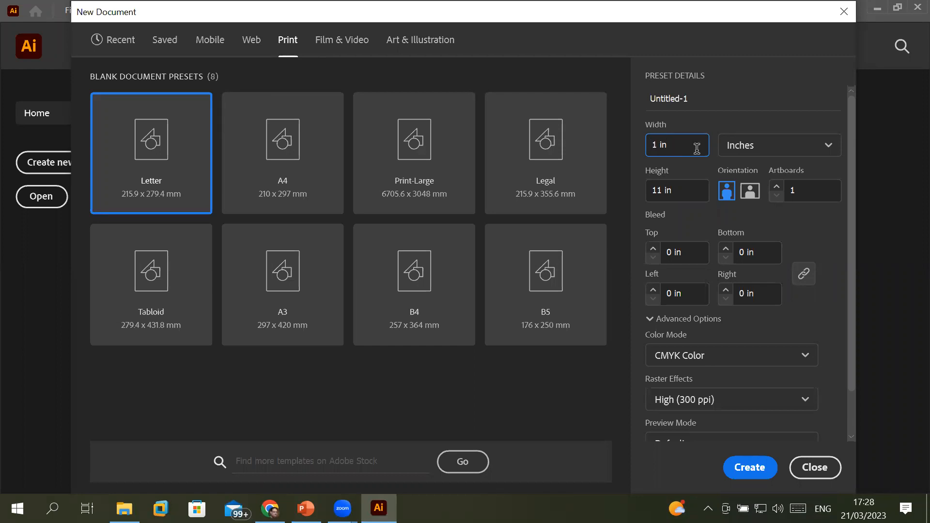
text(3.5)
key(Delete)
key(Tab)
key(Tab)
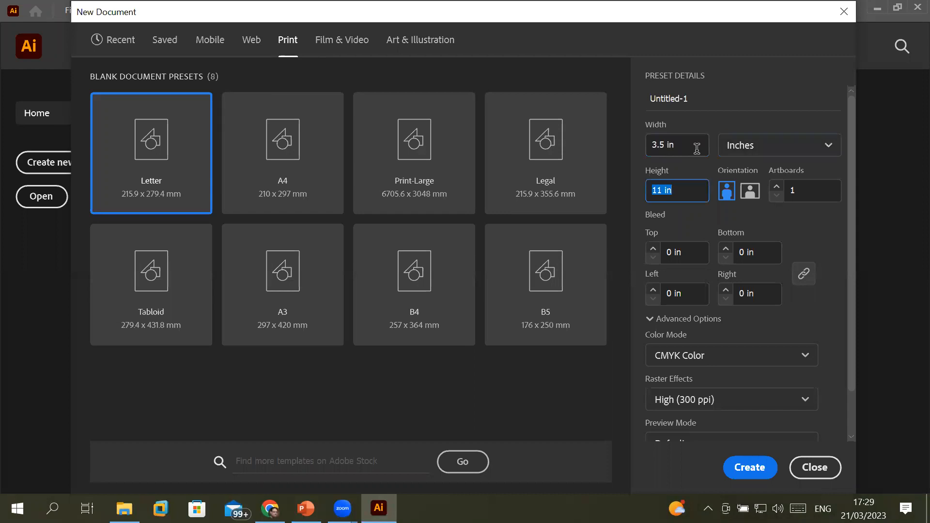
text(2)
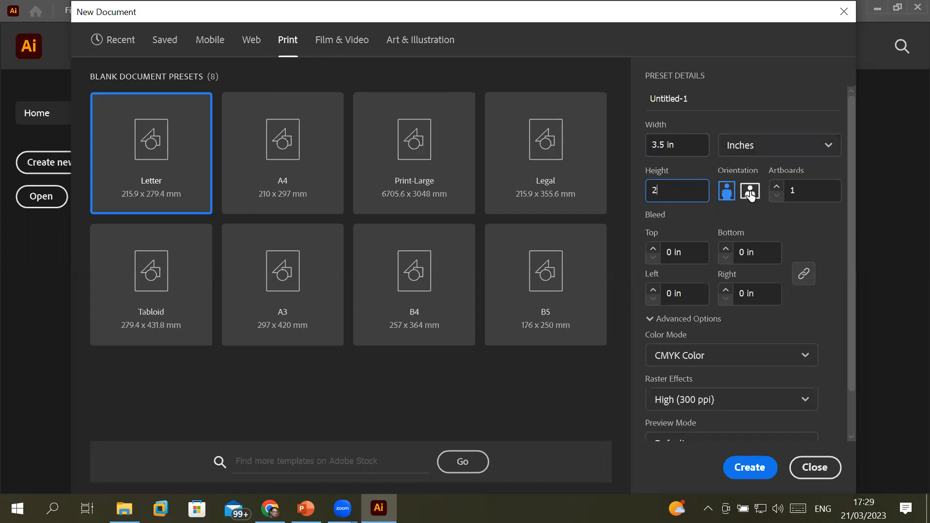
Step: Alternate the document orientation between portrait and landscape to compare the dimensions, finishing on landscape
click(675, 144)
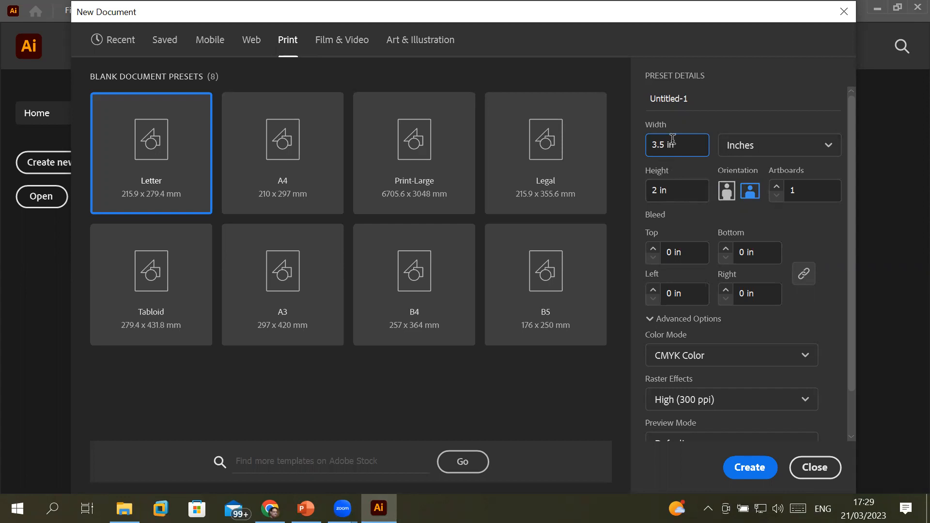
click(732, 194)
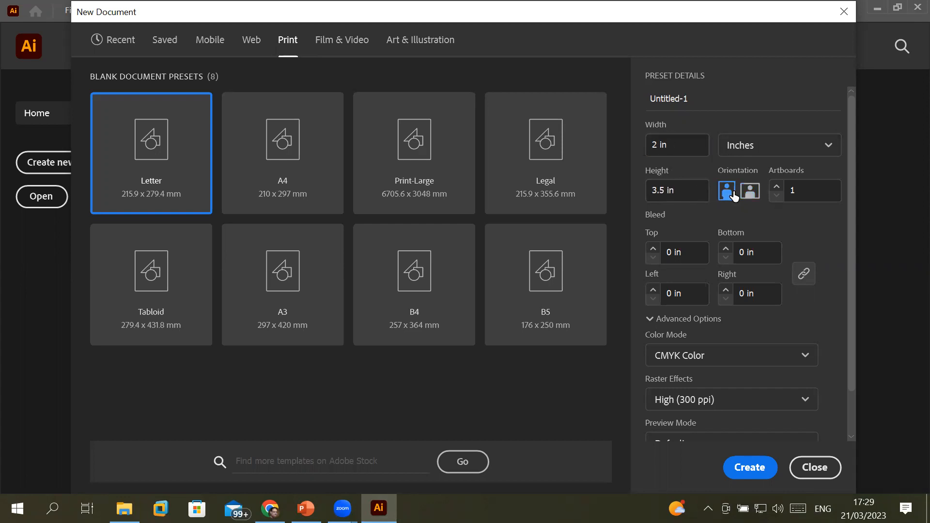
click(743, 194)
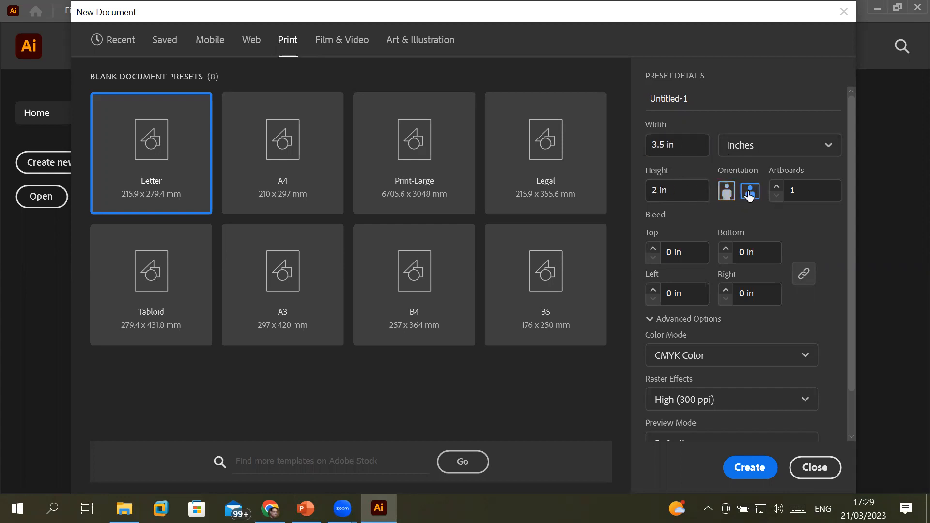
click(725, 194)
click(750, 193)
click(727, 193)
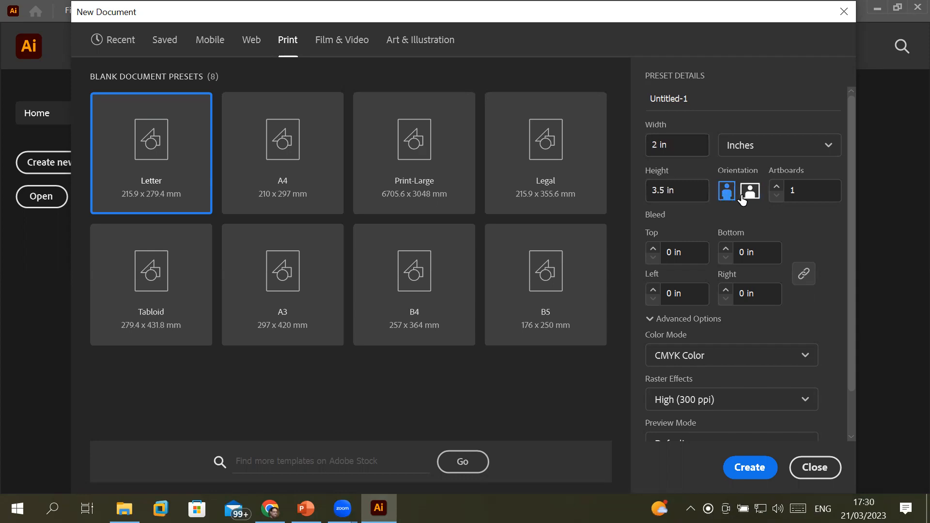
click(749, 197)
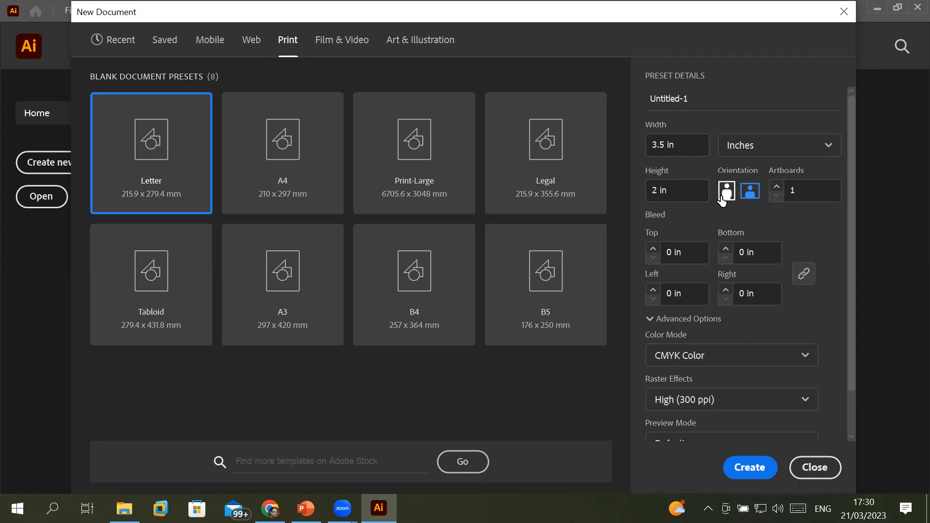
Step: Set the number of artboards to 2
click(777, 187)
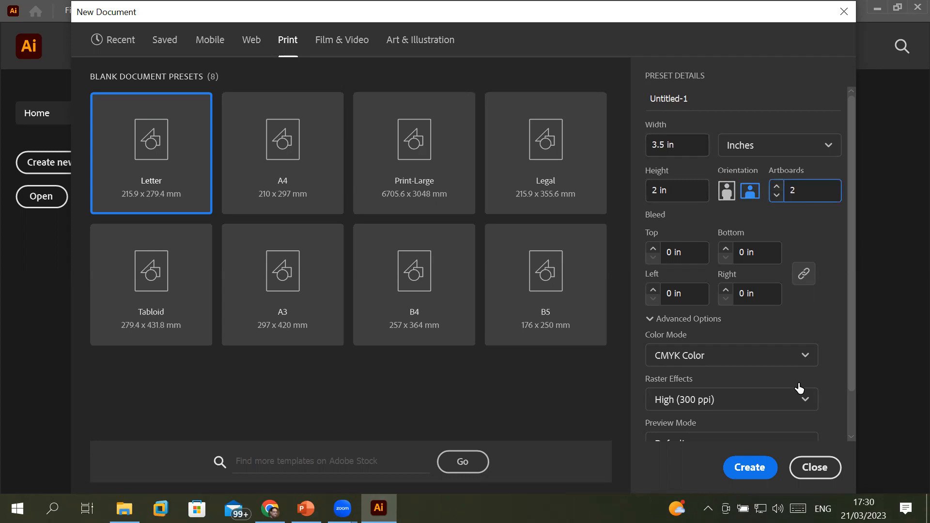
click(777, 187)
click(776, 187)
click(776, 195)
click(683, 142)
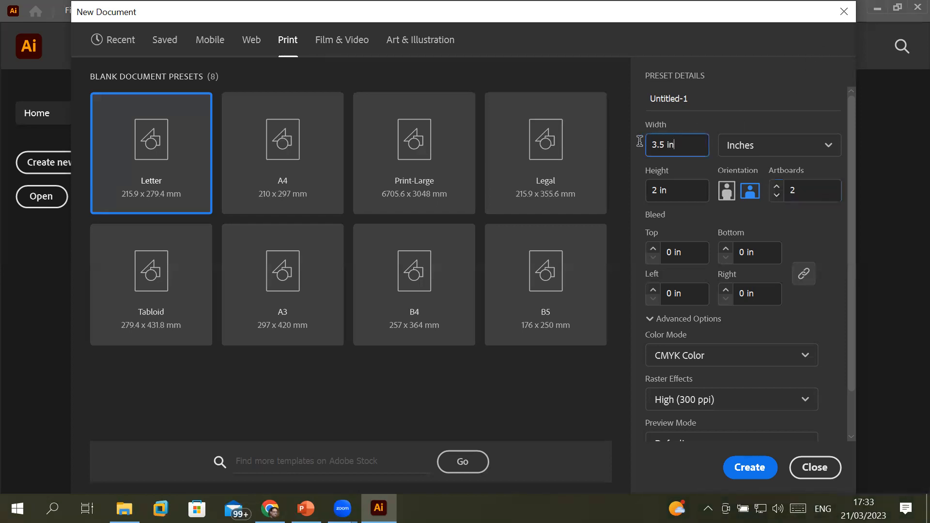
click(768, 190)
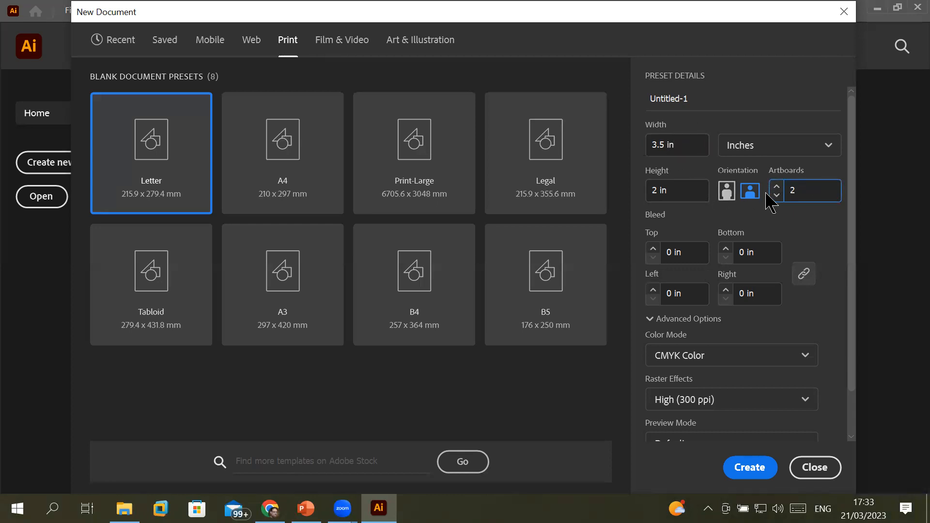
Step: Set the bleed to 0.125 in on all four sides and create the document
click(697, 264)
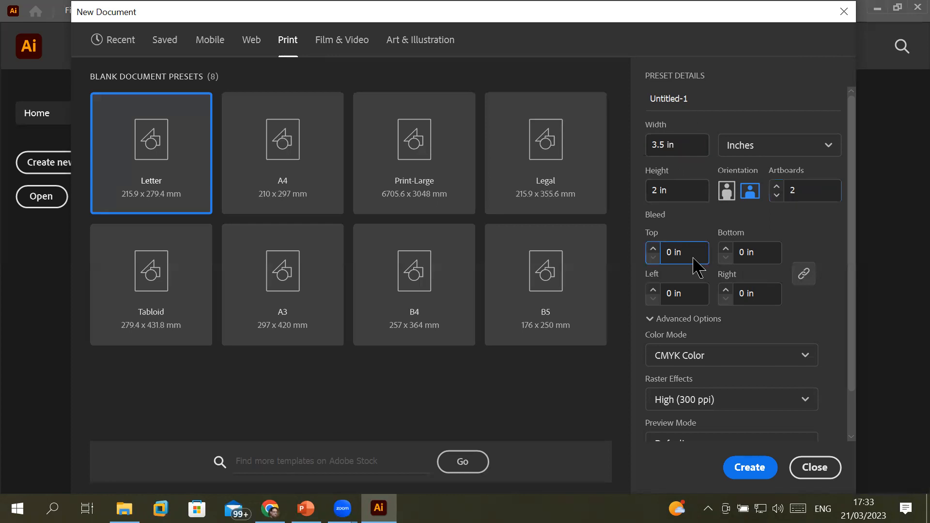
click(653, 249)
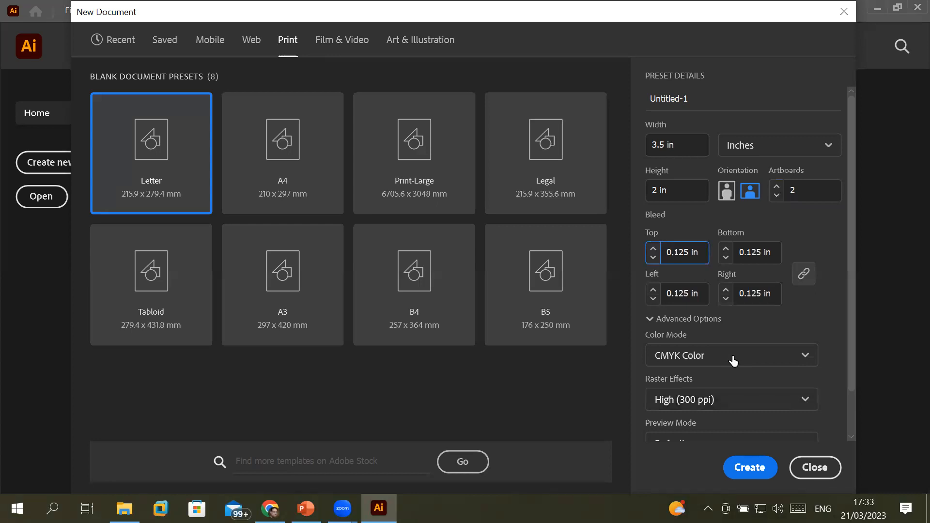
click(751, 467)
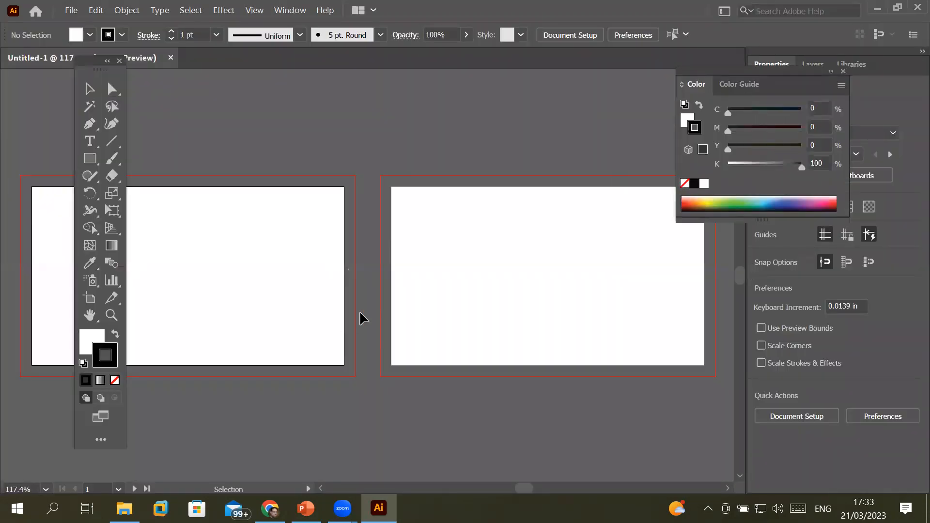
Step: Examine the two artboards and their red bleed outlines at different zoom levels
key(ctrl+1)
scroll(368, 266, down, 3)
scroll(369, 263, up, 10)
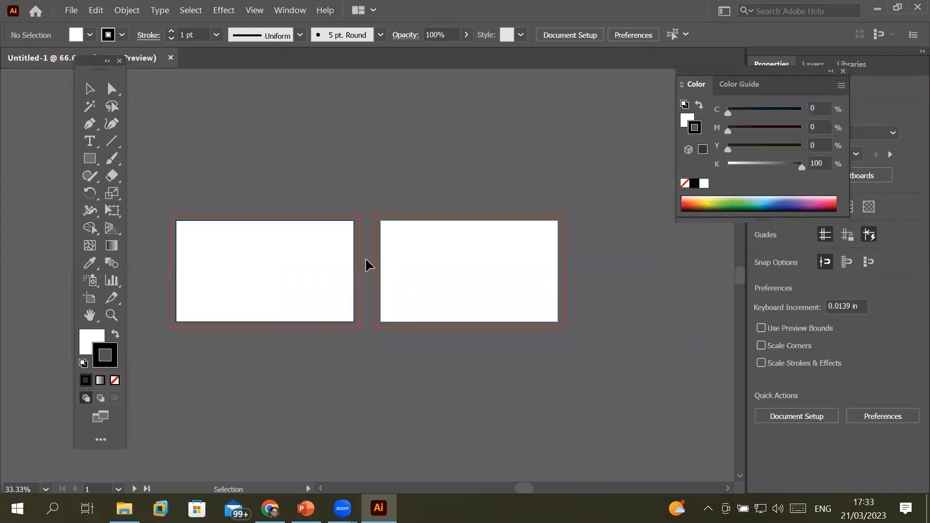
scroll(388, 258, down, 10)
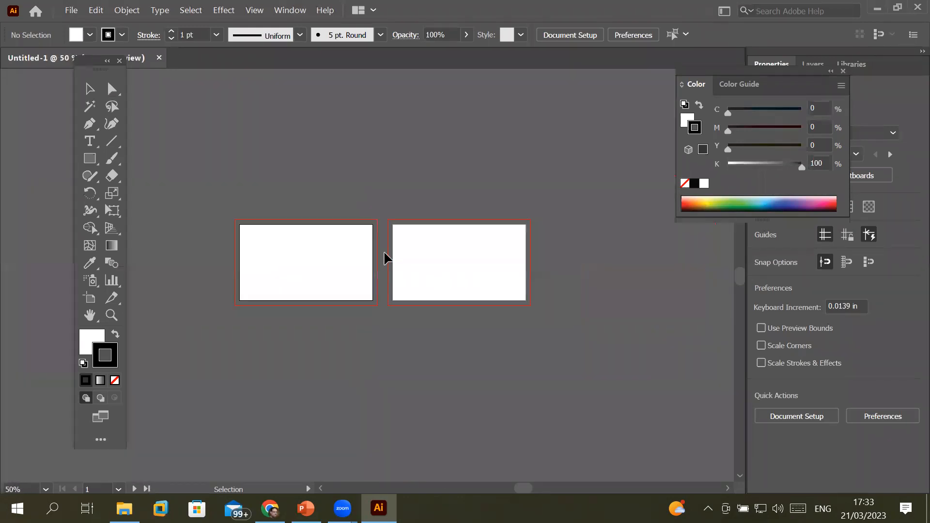
scroll(388, 258, up, 6)
scroll(387, 258, up, 3)
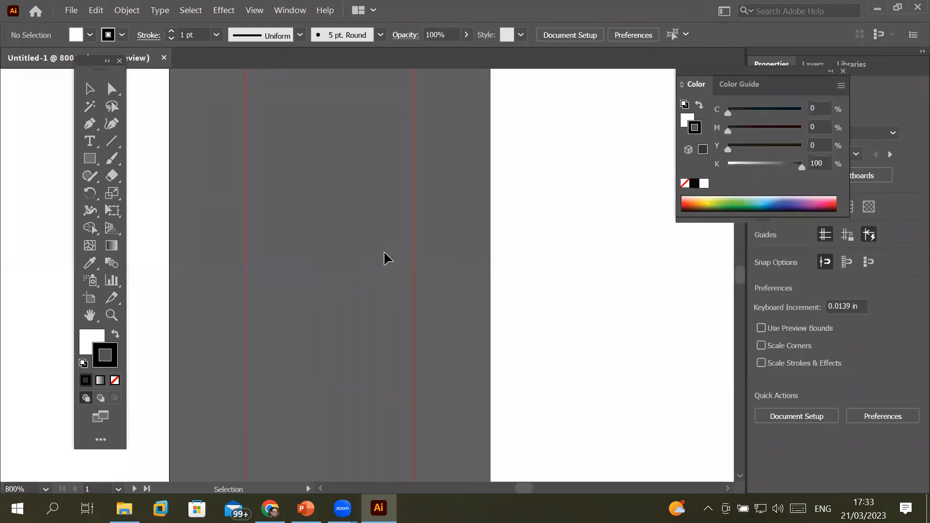
scroll(388, 258, down, 12)
scroll(387, 258, up, 5)
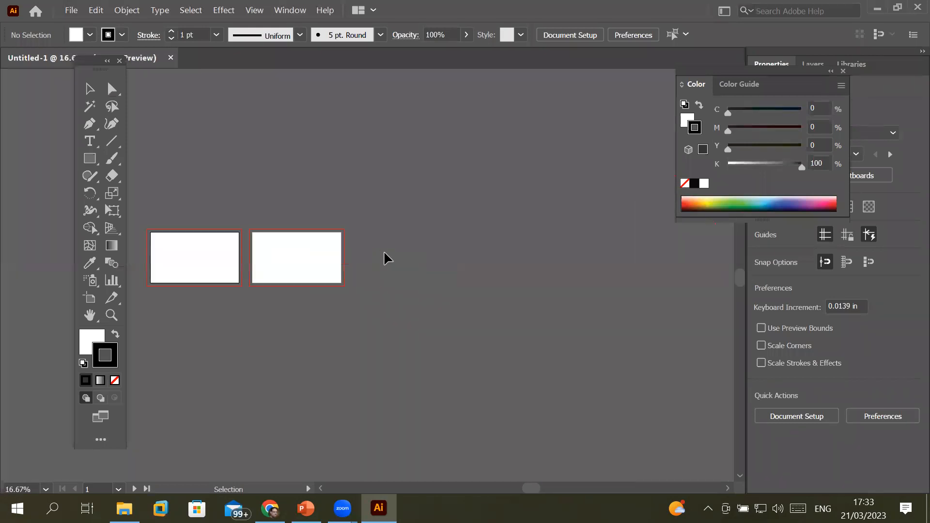
scroll(210, 270, up, 3)
scroll(212, 274, down, 3)
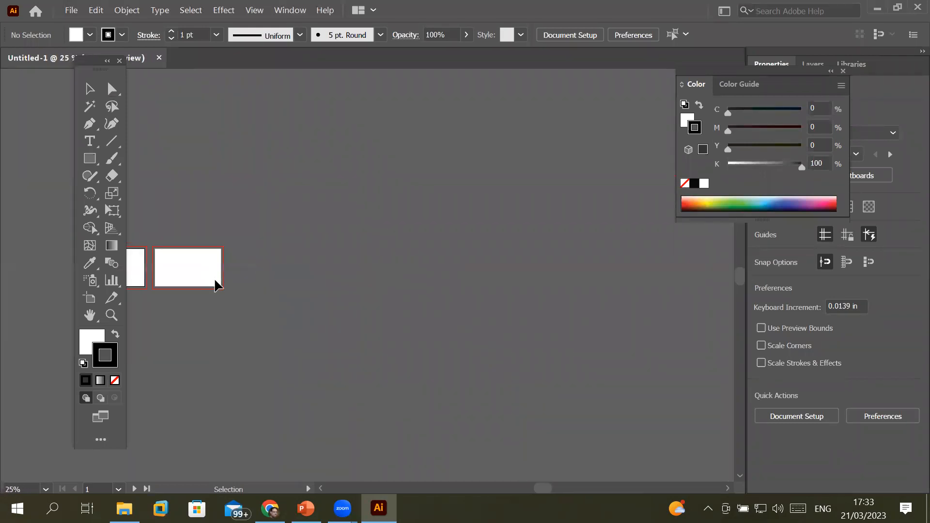
drag(189, 311, 383, 292)
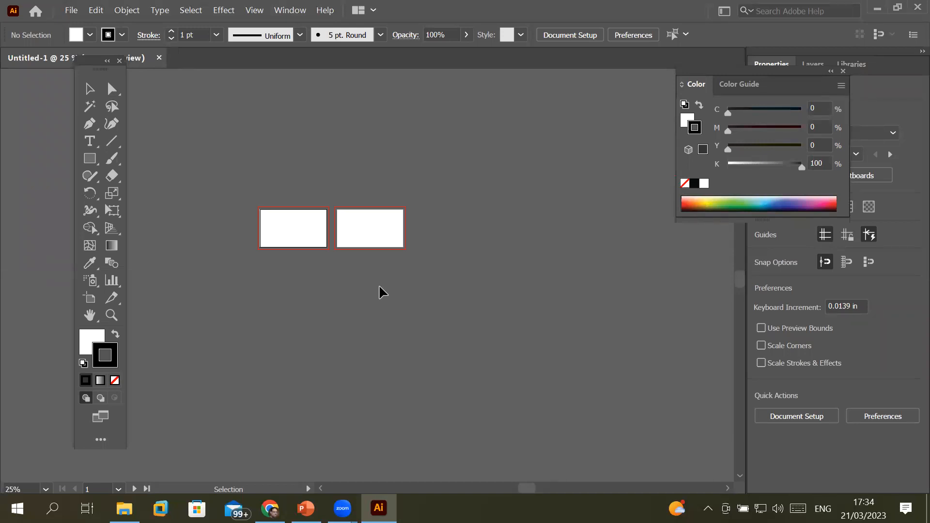
right_click(534, 178)
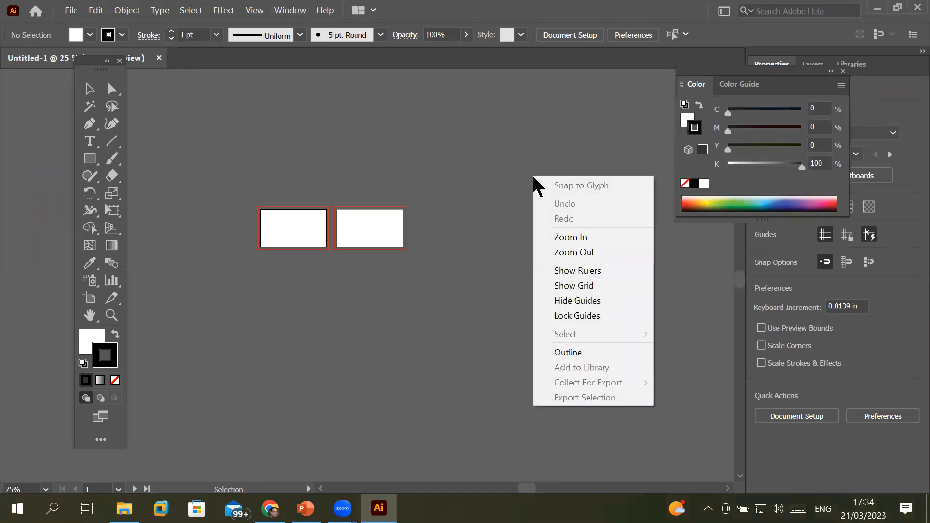
click(502, 211)
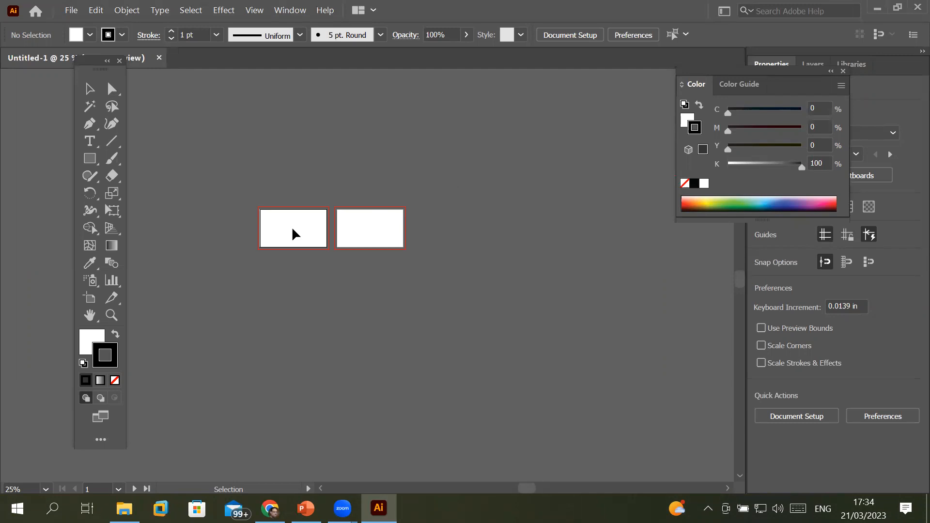
Step: Show the rulers around the first artboard and move the floating tools panel clear of its edge
scroll(285, 199, up, 4)
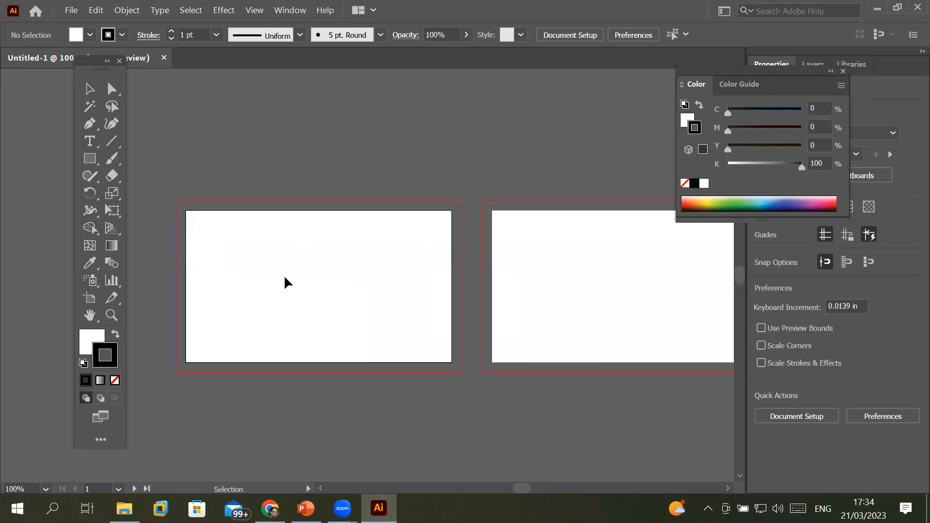
scroll(290, 301, up, 1)
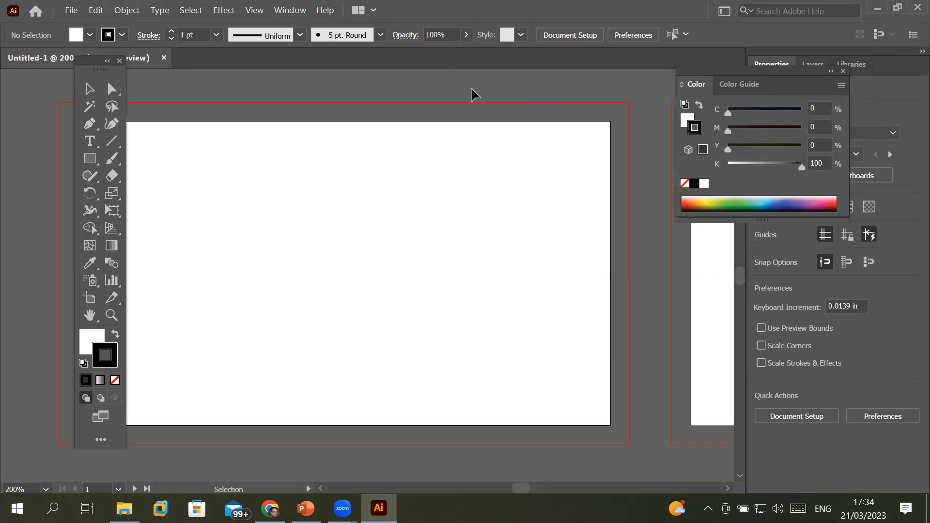
click(262, 12)
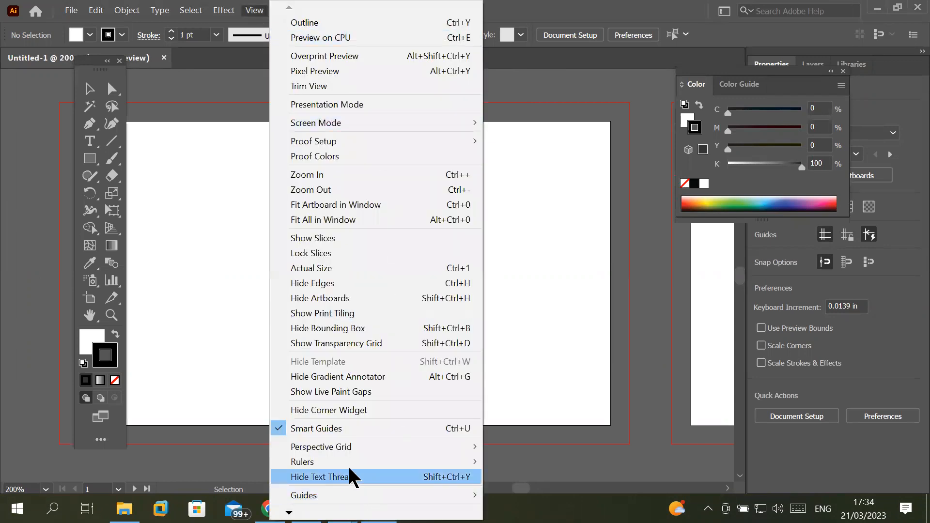
mouse_move(361, 462)
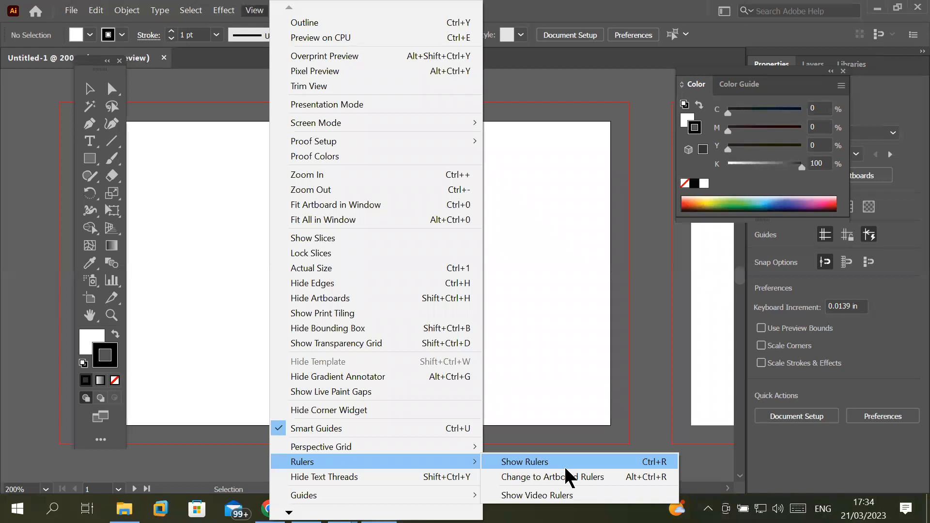
click(565, 467)
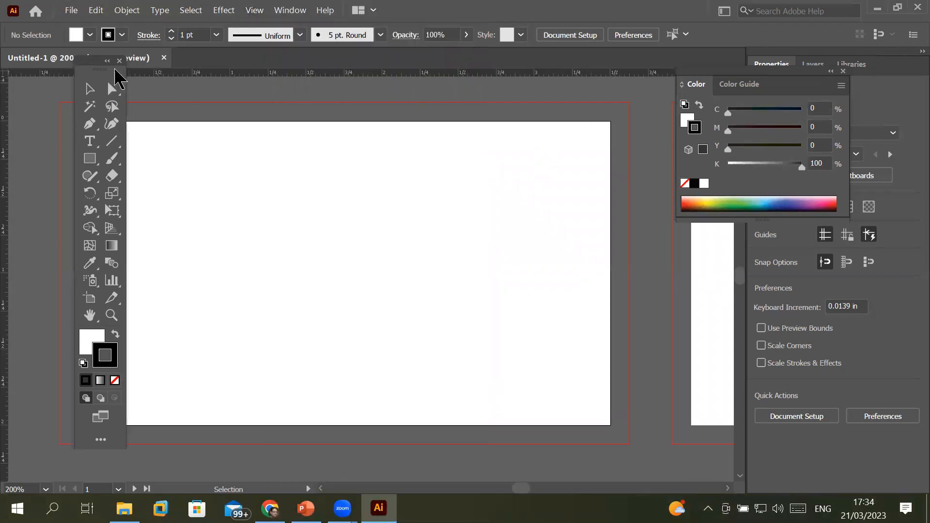
drag(90, 66, 38, 124)
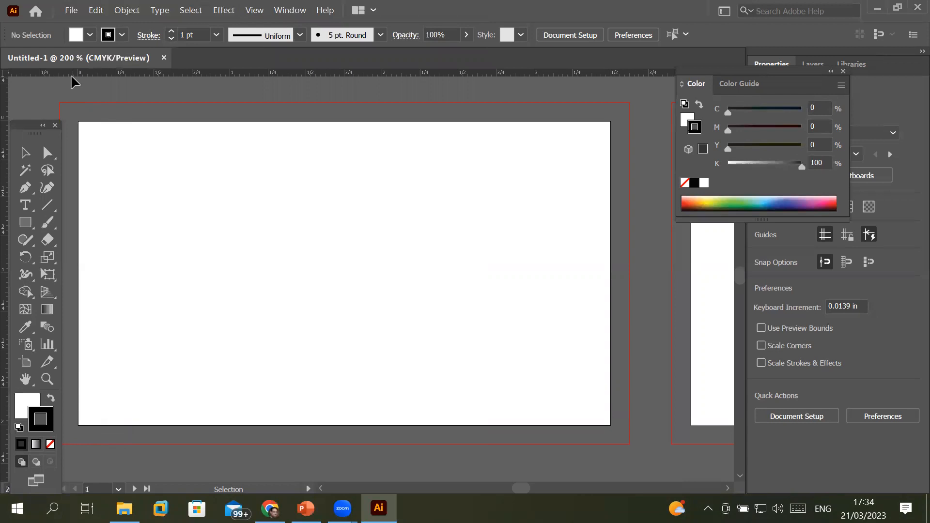
Step: Start Windows Magnifier and enlarge the screen around the document's upper corner
key(super+plus)
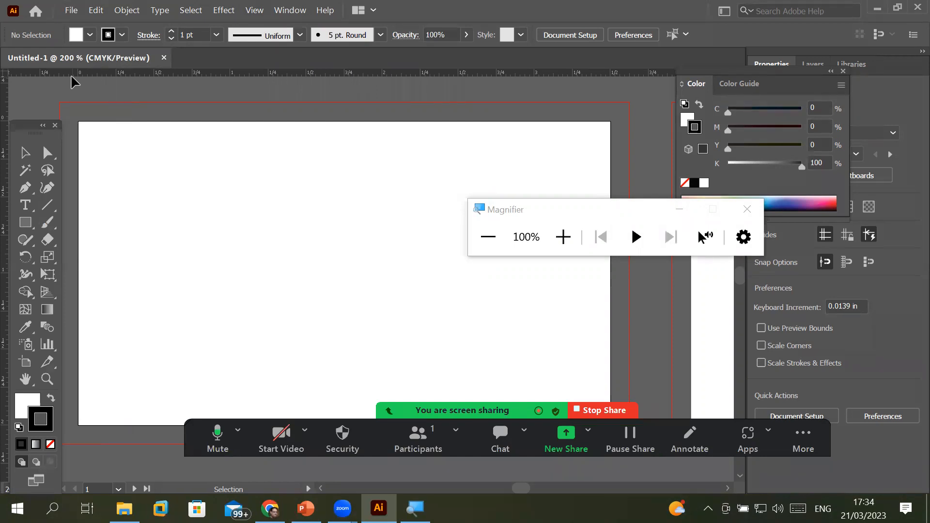
click(566, 237)
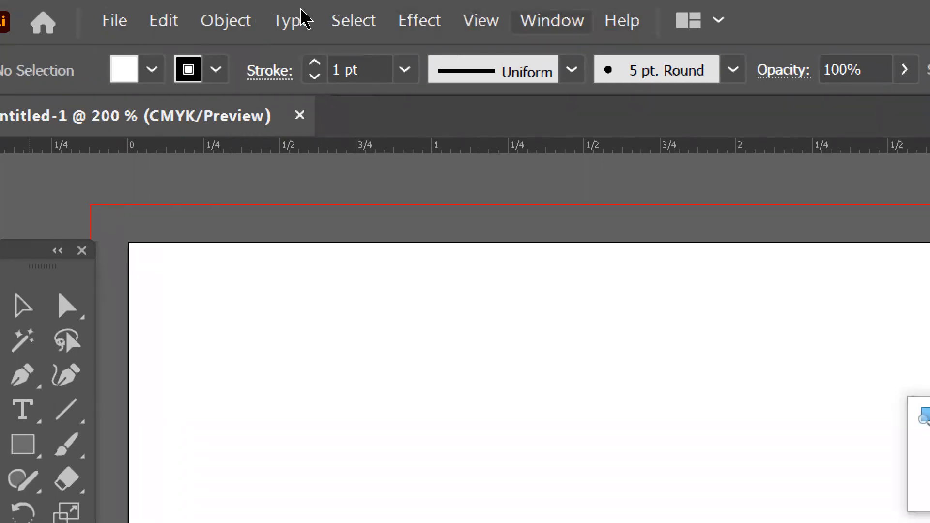
click(580, 21)
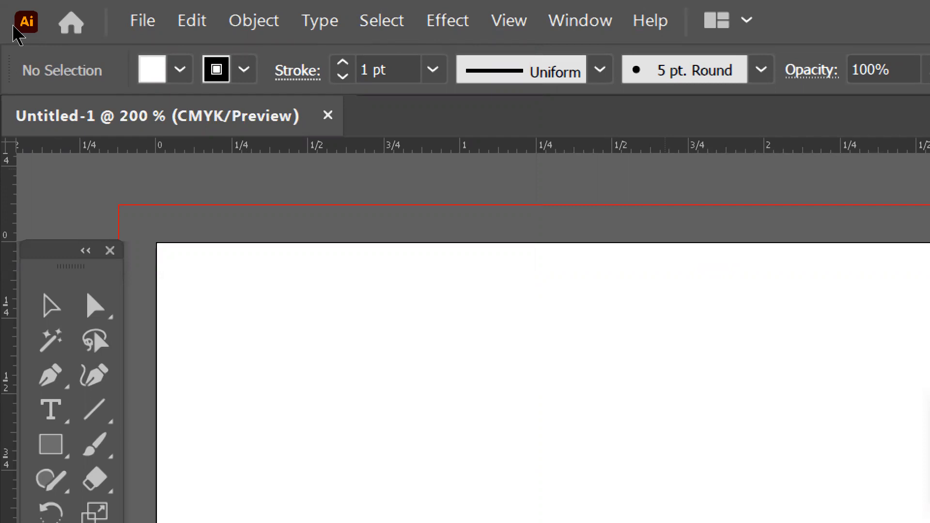
Step: Hide the Control bar and display it again
click(581, 22)
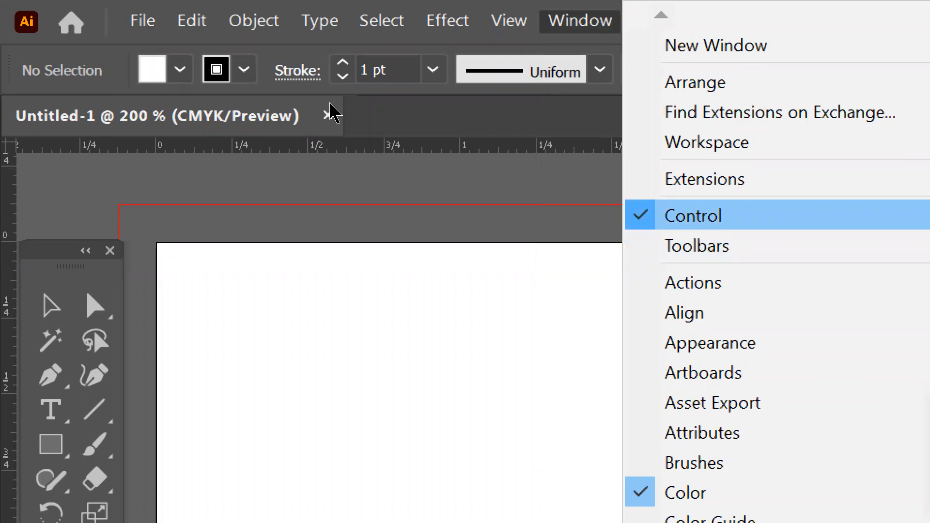
click(693, 216)
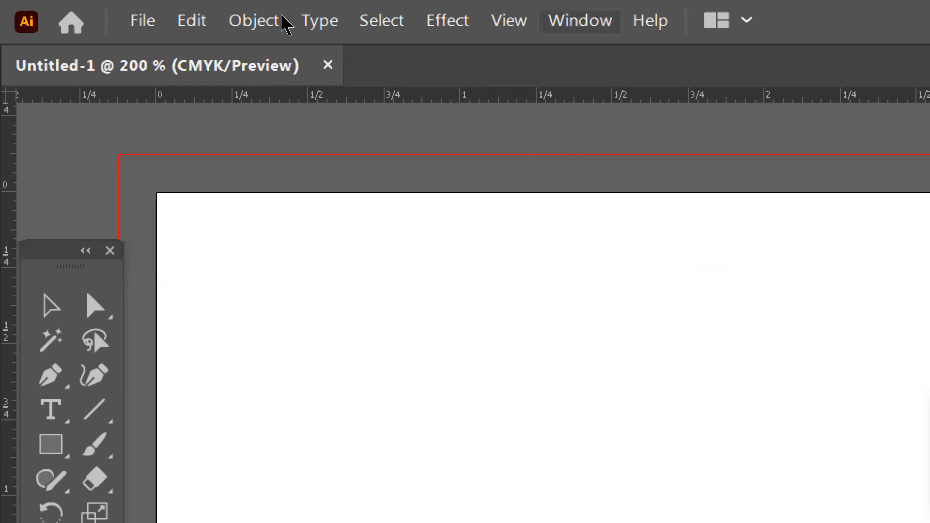
click(569, 25)
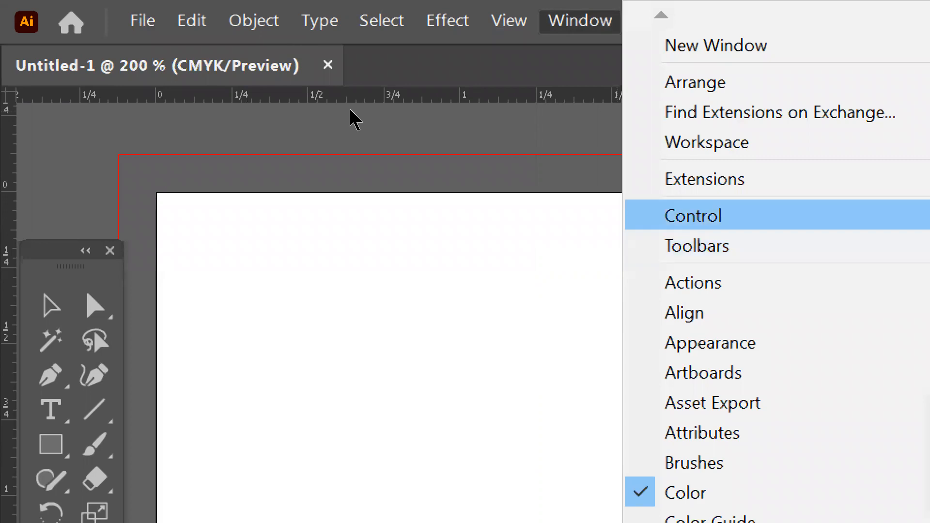
click(698, 216)
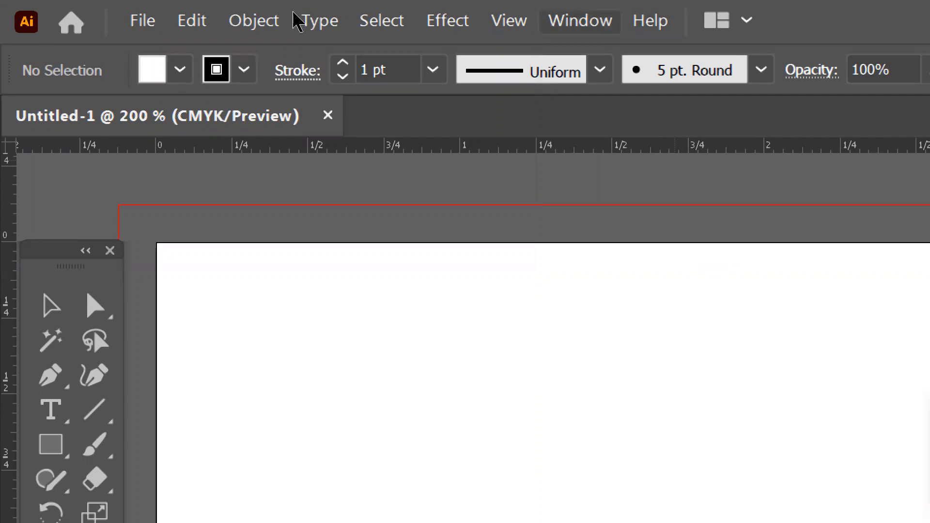
Step: Examine which toolbar types are available for the workspace, leaving the current one in use
click(584, 22)
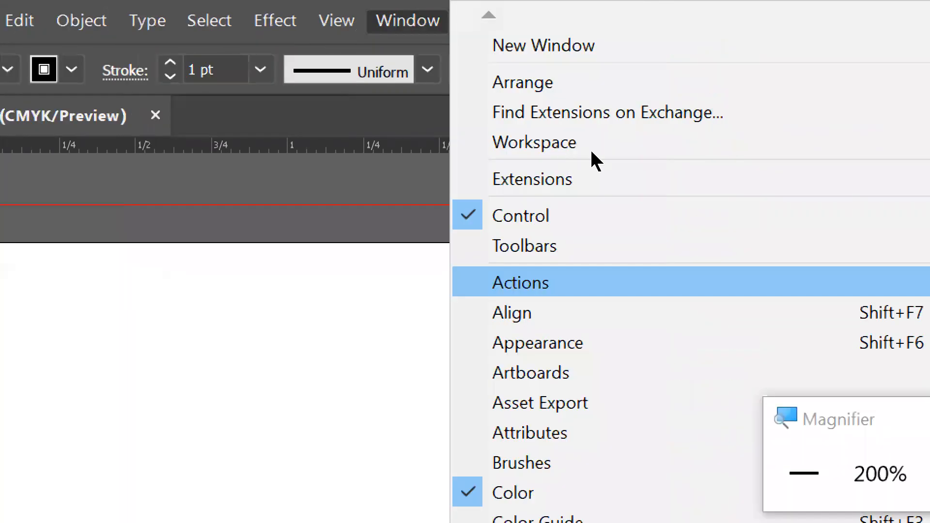
mouse_move(664, 245)
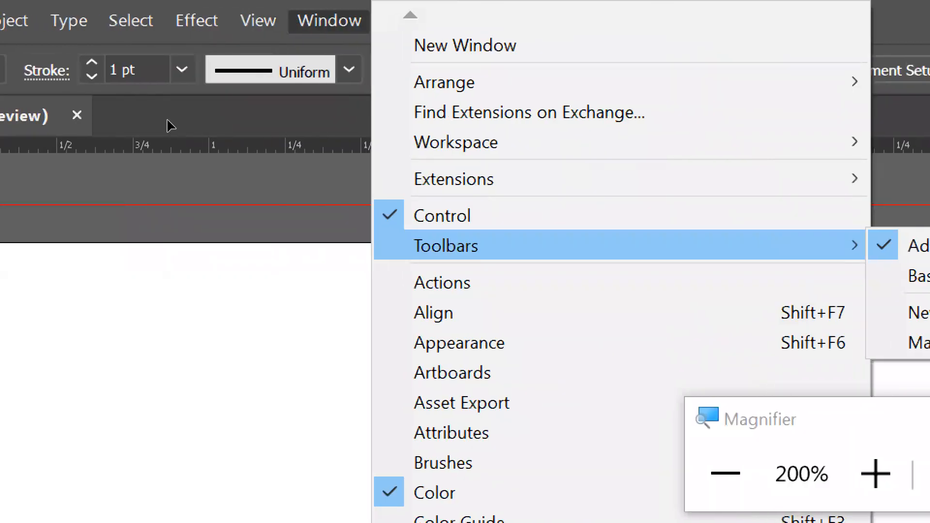
click(171, 120)
Step: Return the screen magnification to 100% and move the floating tools panel up, close to the first artboard
scroll(171, 121, down, 7)
scroll(171, 121, up, 6)
scroll(171, 121, down, 6)
scroll(171, 120, up, 5)
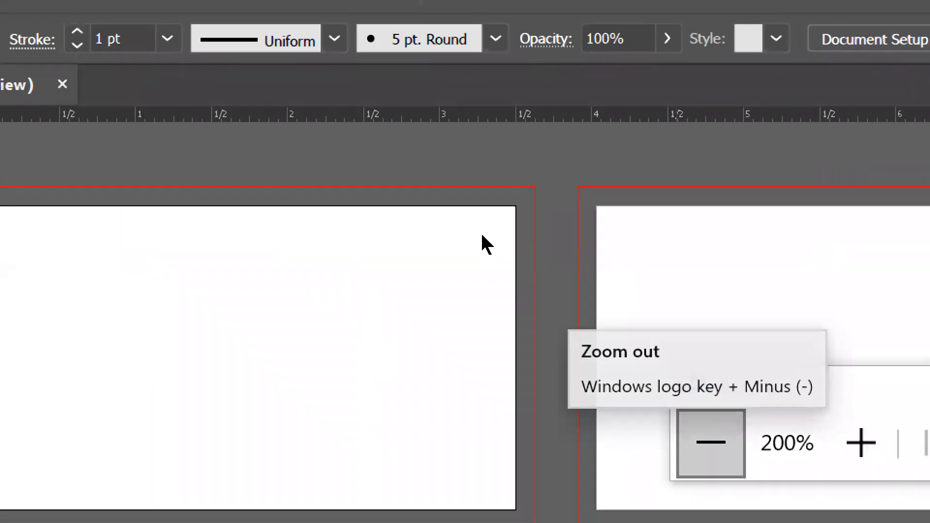
click(481, 233)
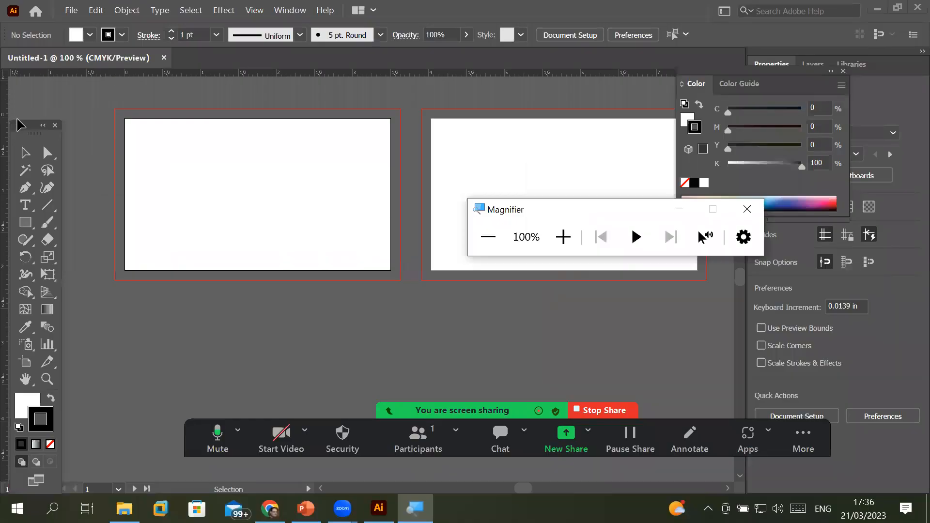
drag(29, 134, 56, 87)
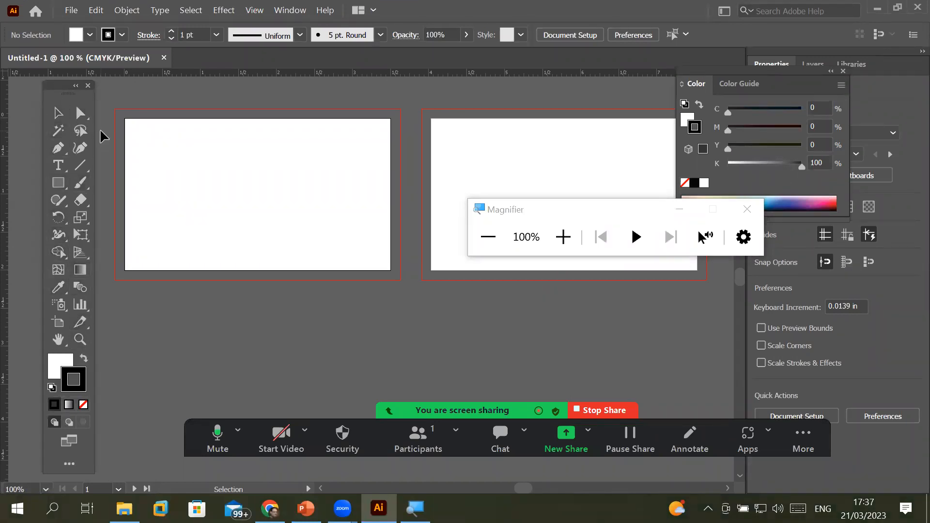
Step: Switch the tools panel to the Basic toolbar and shift the panel slightly away from the first artboard
click(288, 13)
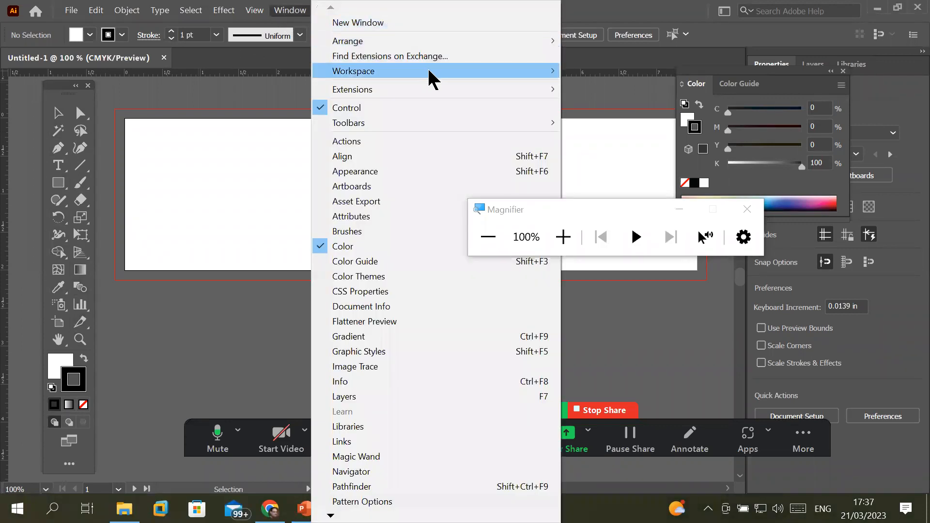
mouse_move(430, 74)
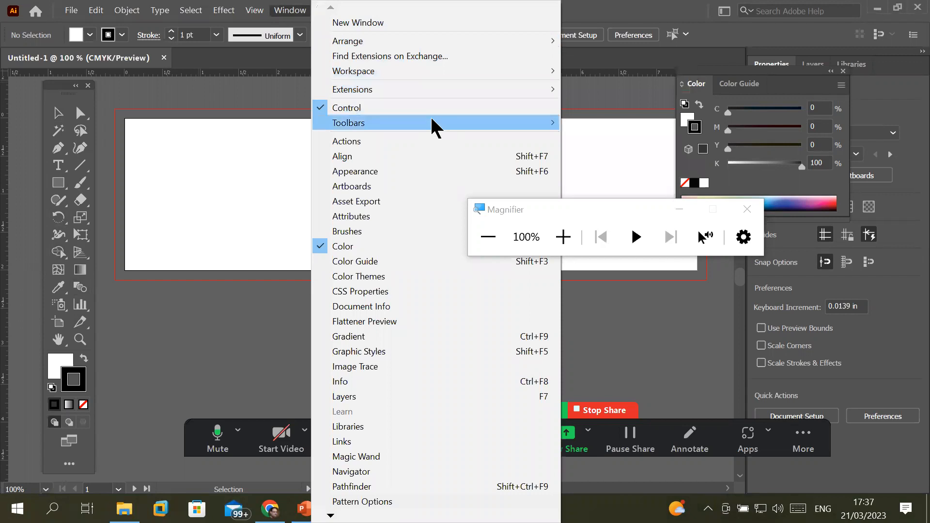
mouse_move(513, 121)
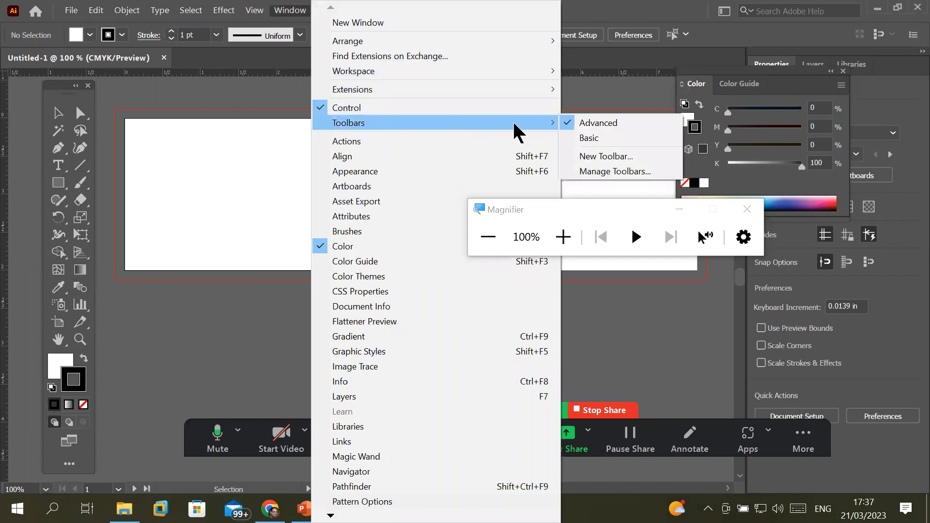
click(598, 137)
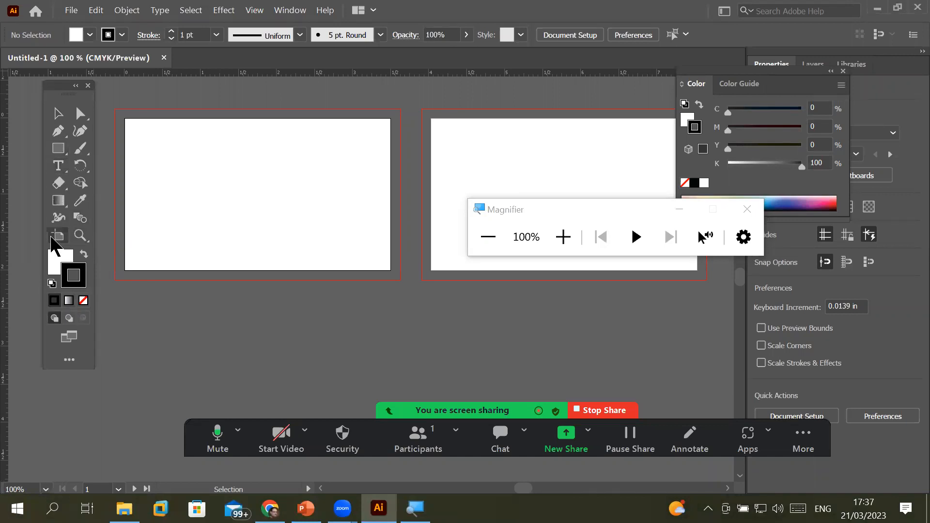
mouse_move(56, 87)
mouse_down()
mouse_move(66, 87)
mouse_move(54, 90)
mouse_up()
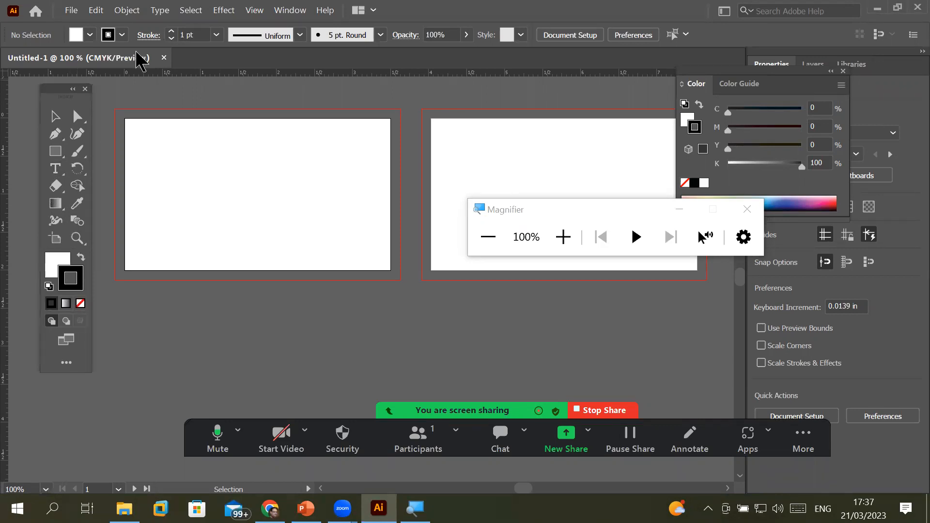
Step: Restore the Advanced toolbar from the All Tools drawer's options and shift the panel further from the first artboard
click(292, 10)
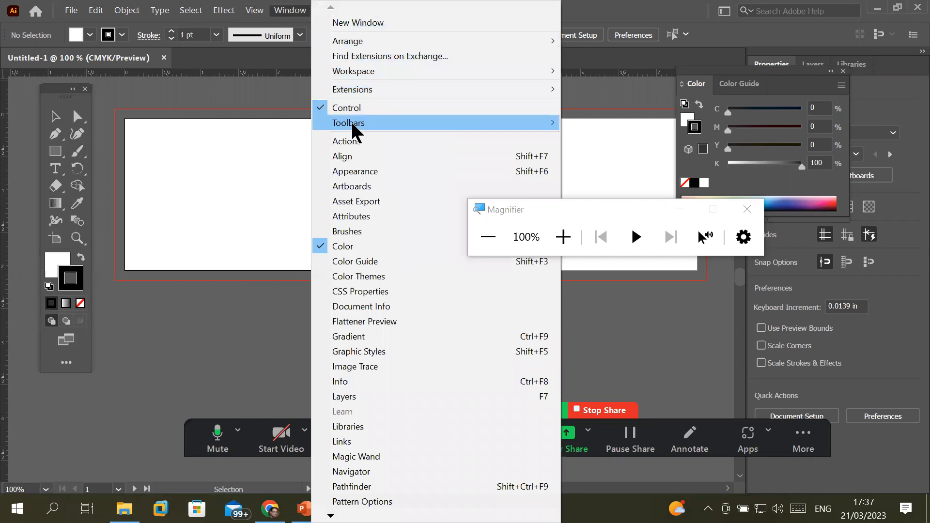
mouse_move(484, 125)
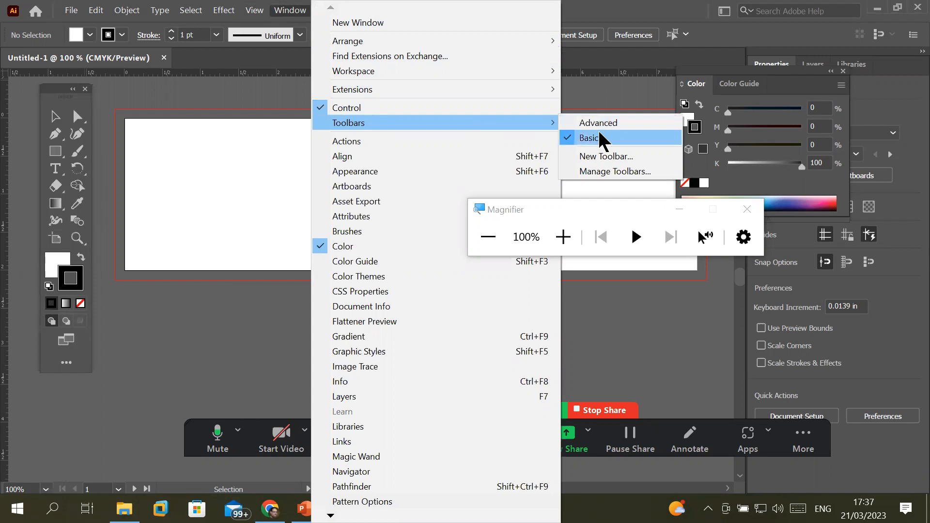
click(226, 92)
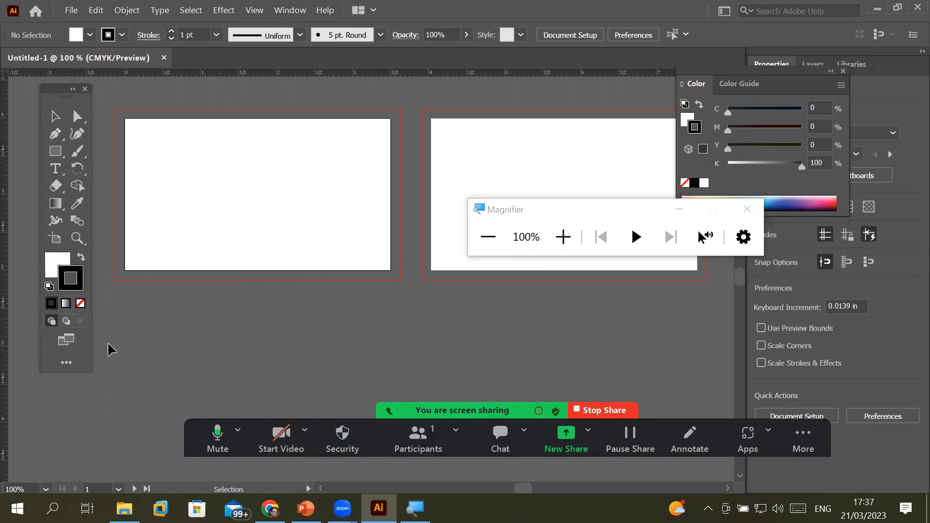
click(66, 363)
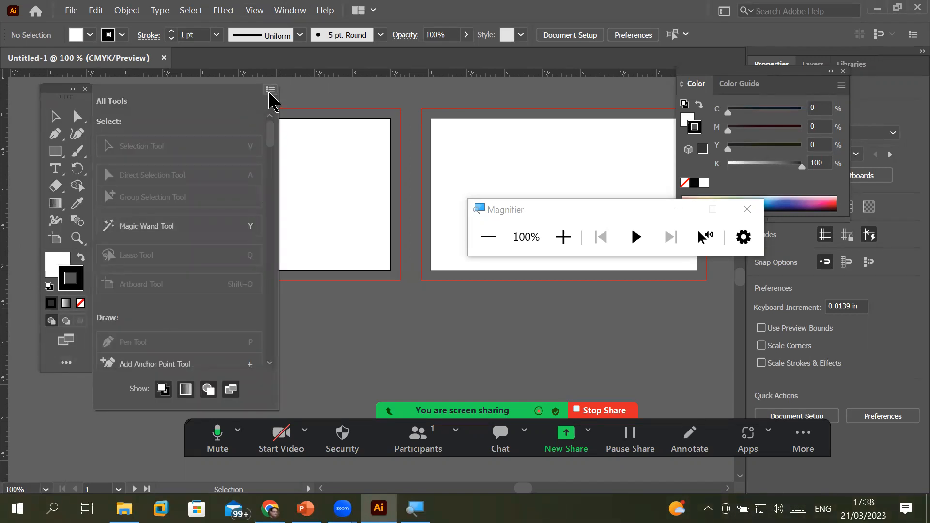
click(269, 90)
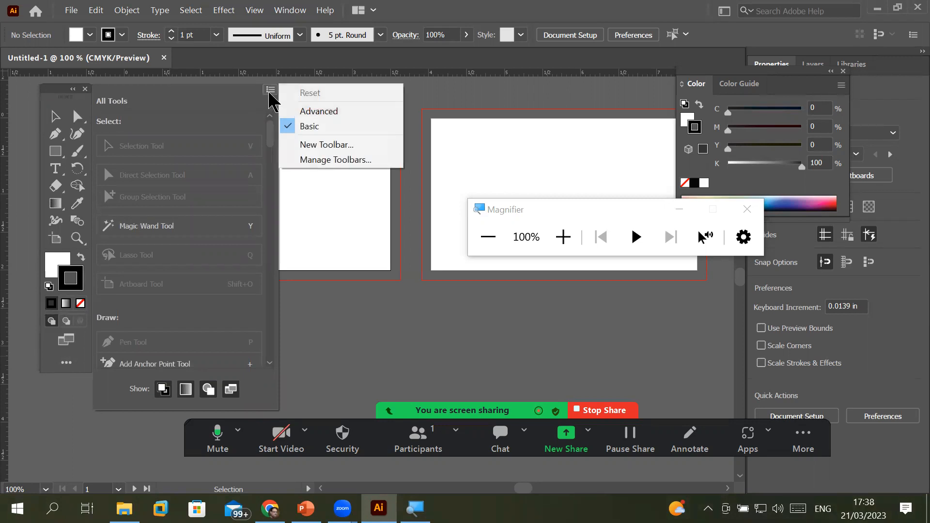
click(318, 115)
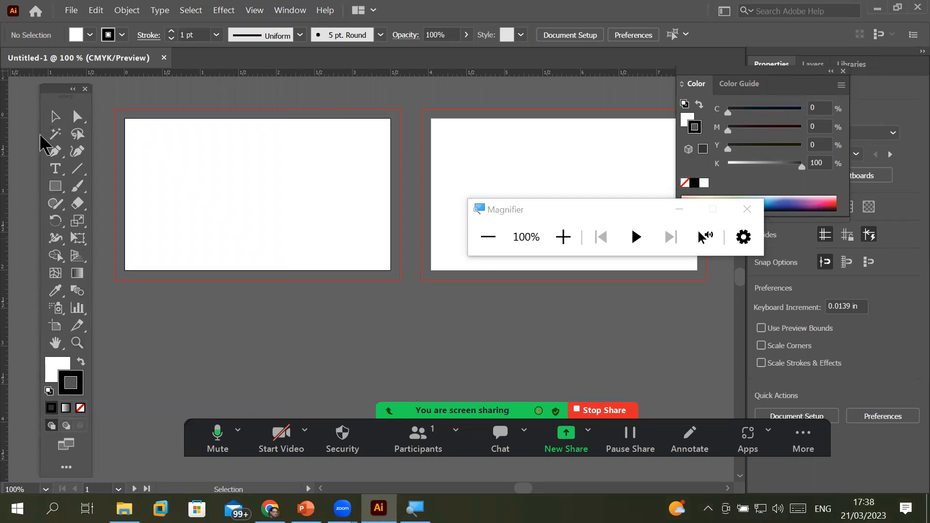
drag(53, 82, 49, 83)
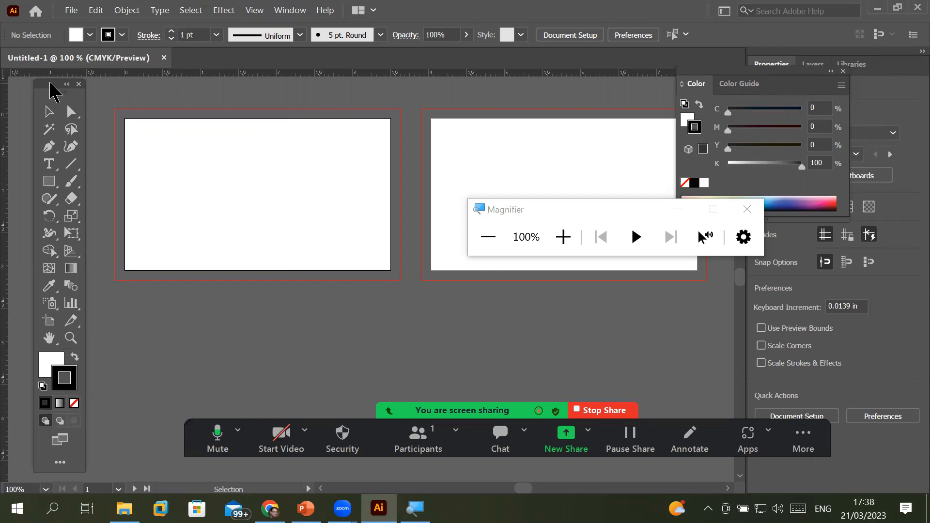
Step: Change the toolbar to Basic using the options of the All Tools drawer
click(295, 18)
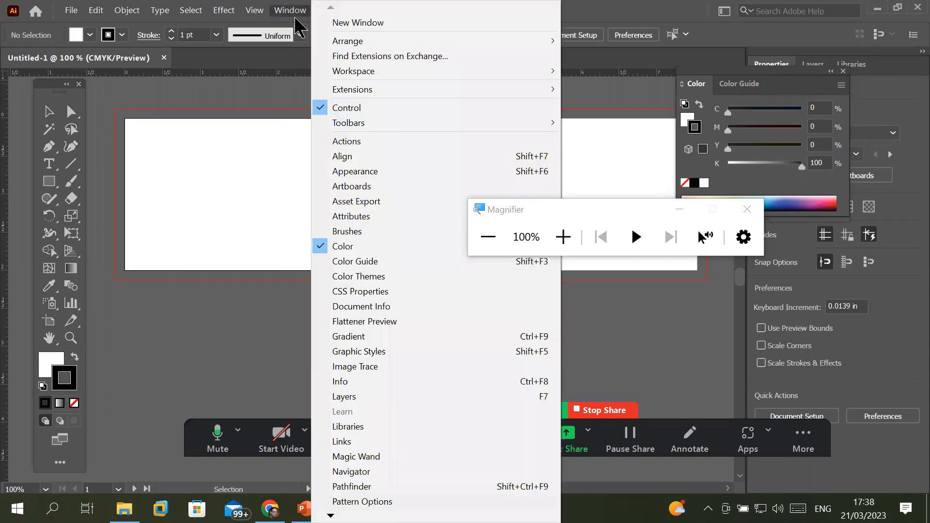
click(60, 463)
click(264, 86)
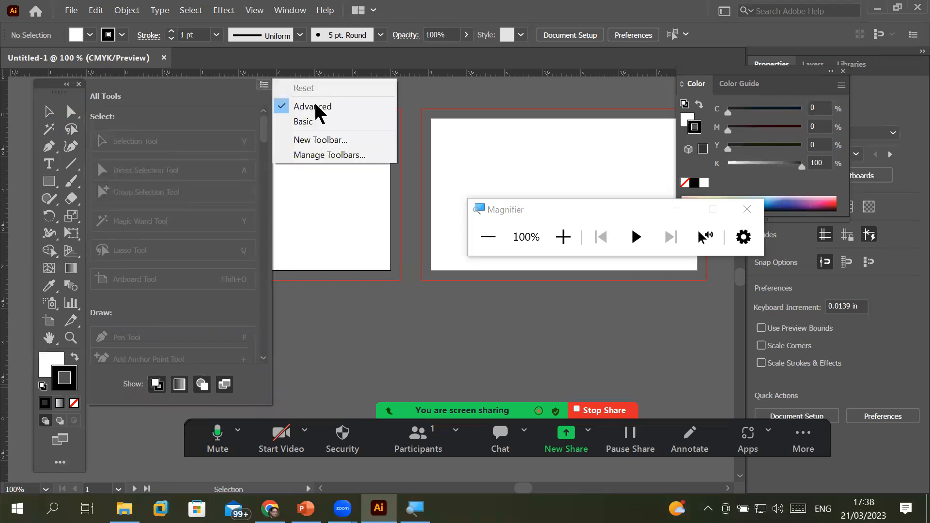
click(313, 121)
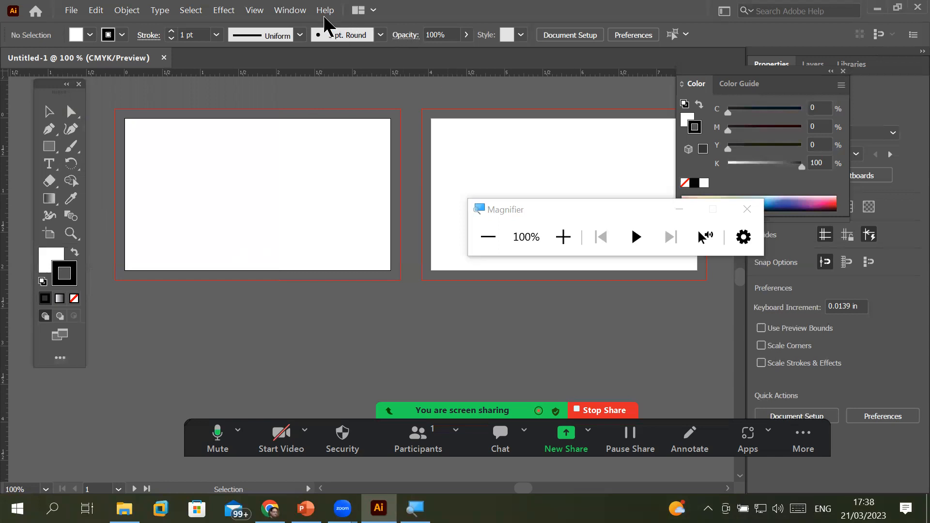
Step: Set the toolbar type back to Advanced from the workspace's toolbar list
click(301, 15)
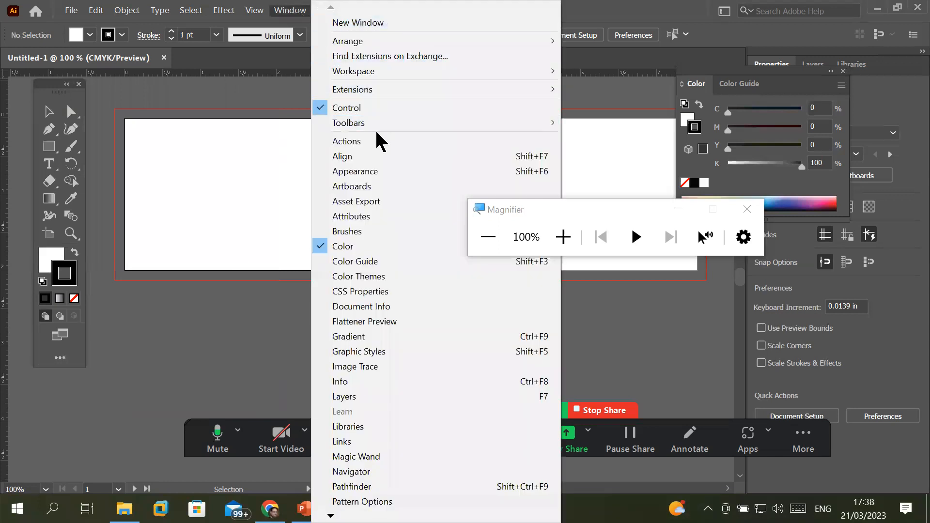
mouse_move(388, 123)
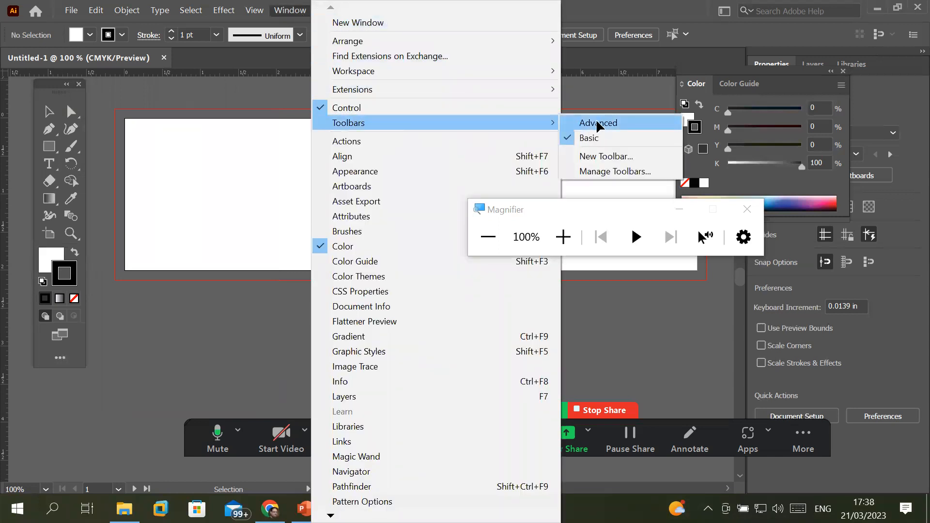
click(597, 123)
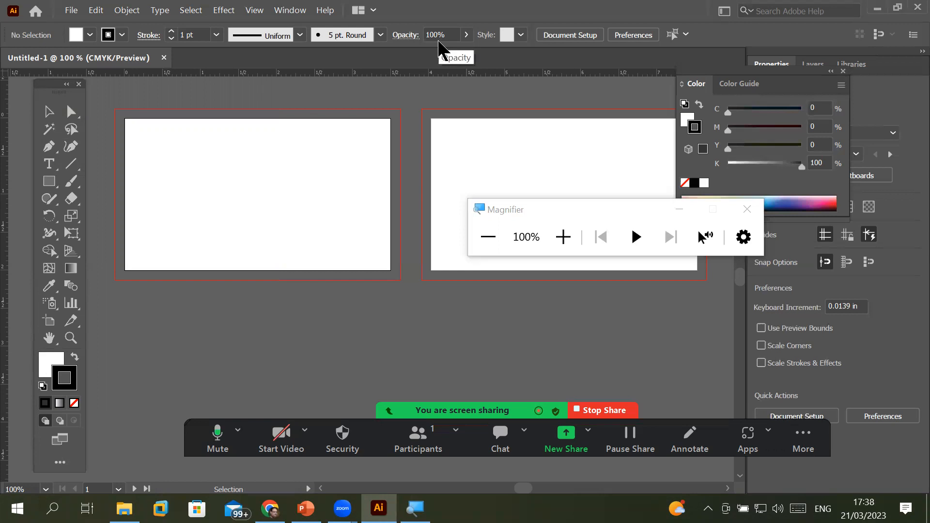
Step: Activate the Magic Wand, Pen and Rectangle tools in turn, leaving the Rectangle tool active
click(49, 128)
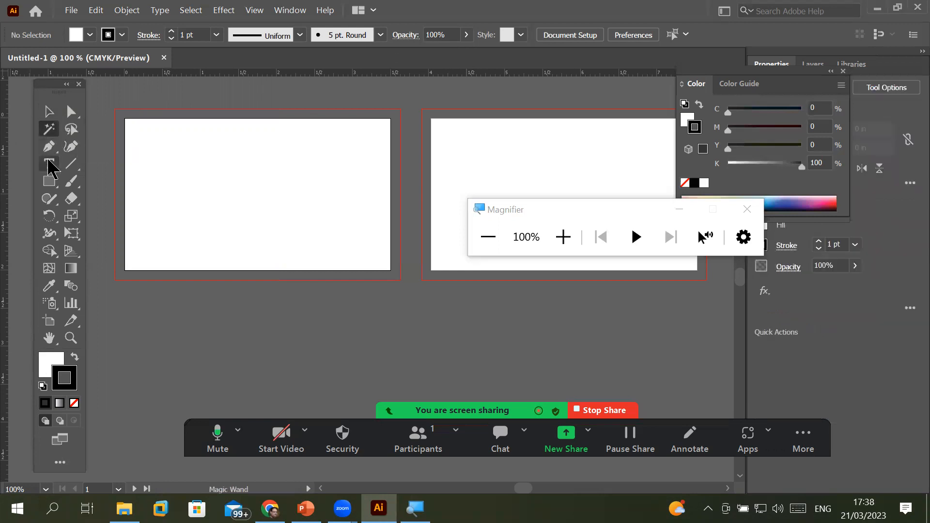
click(49, 147)
click(49, 182)
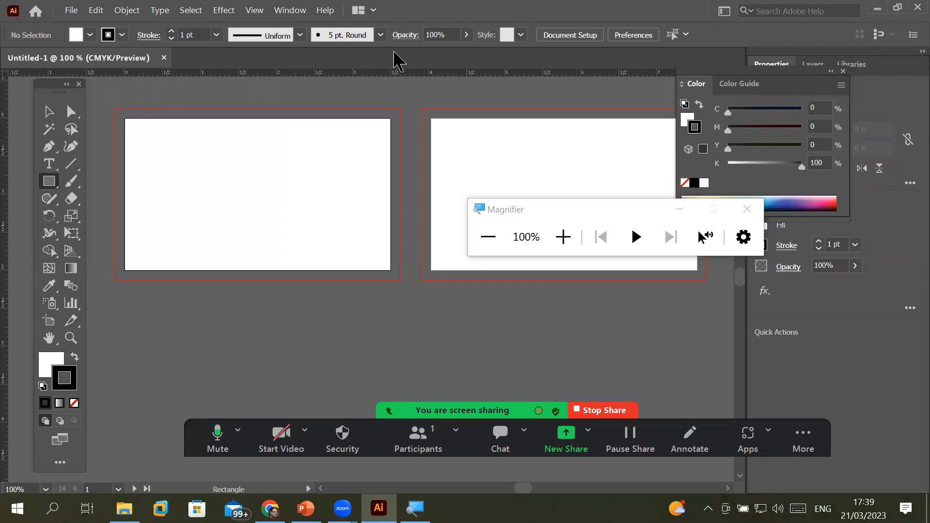
Step: Examine the two artboards and their bleed outlines at zoom levels between 33.33% and 300%
scroll(379, 103, up, 2)
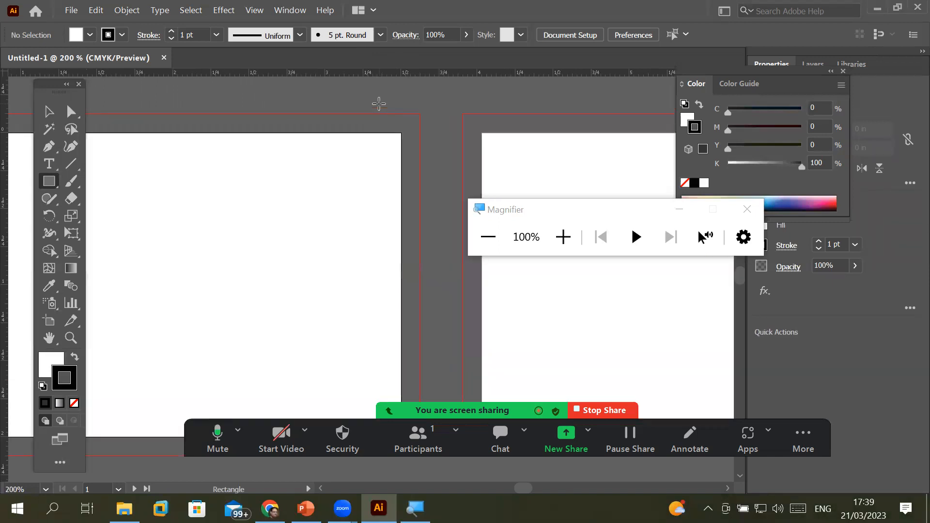
scroll(379, 103, down, 3)
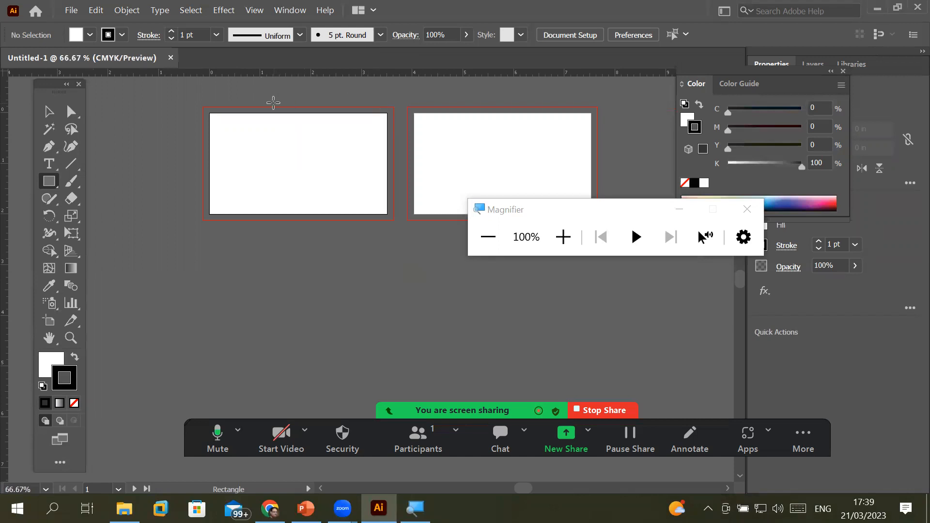
scroll(273, 103, up, 4)
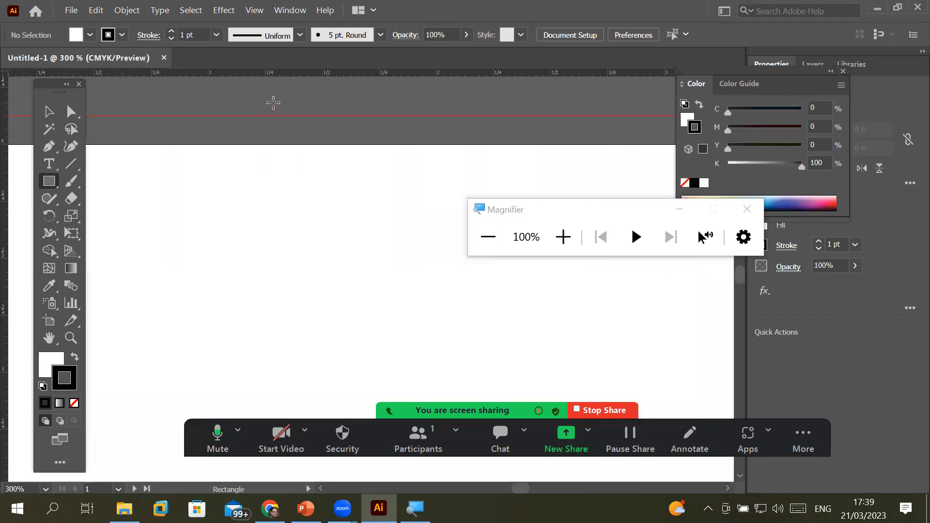
scroll(273, 102, down, 5)
scroll(273, 102, down, 2)
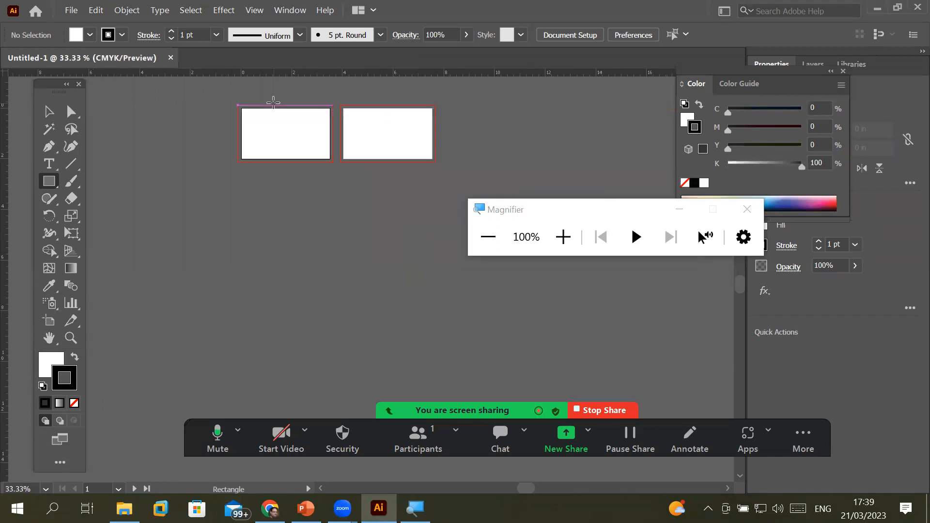
scroll(273, 102, up, 4)
scroll(273, 102, up, 2)
scroll(273, 102, down, 4)
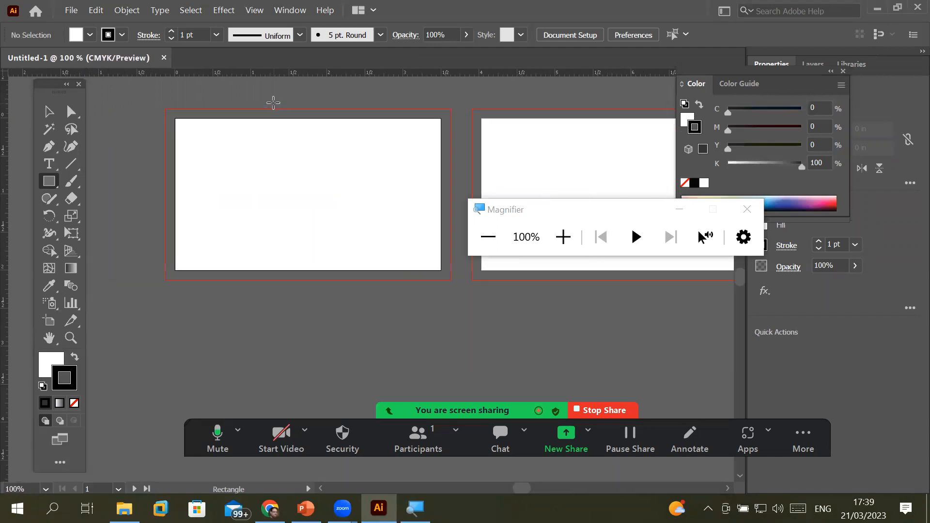
scroll(273, 102, up, 3)
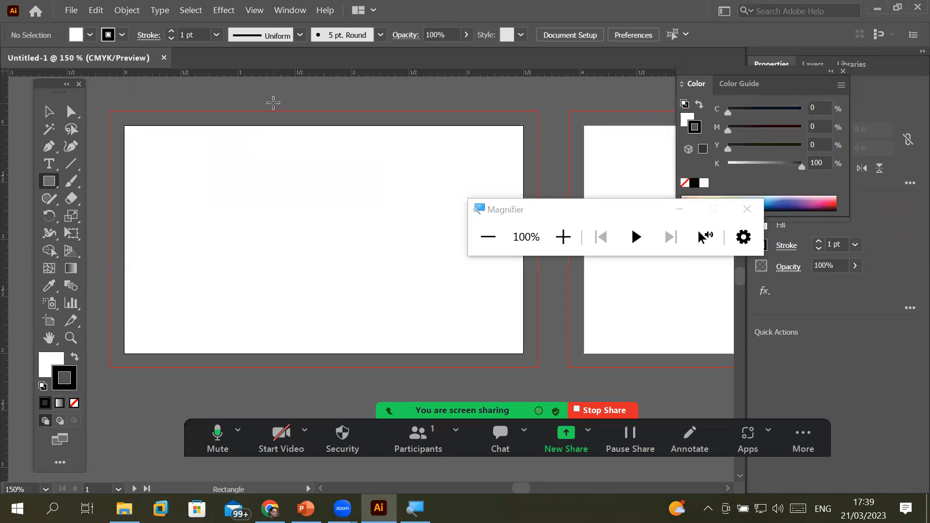
scroll(274, 103, up, 1)
scroll(273, 102, down, 3)
scroll(273, 102, up, 2)
scroll(273, 102, down, 5)
scroll(273, 102, up, 4)
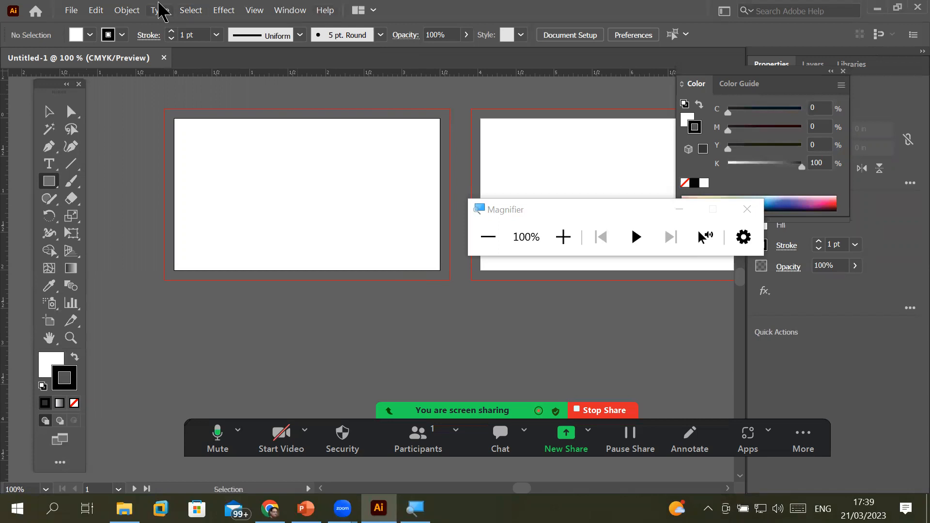
Step: Open the General preferences and close the Magnifier window covering them
click(93, 11)
mouse_move(104, 438)
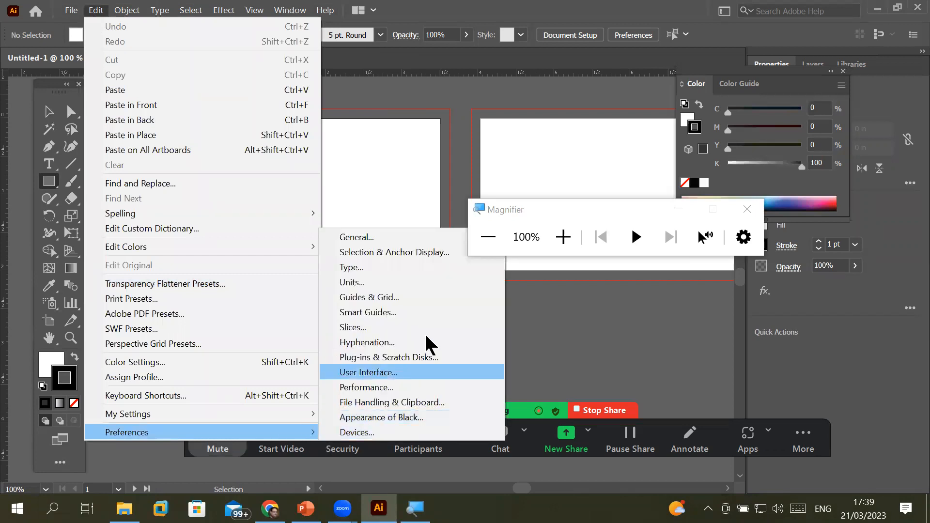
click(409, 234)
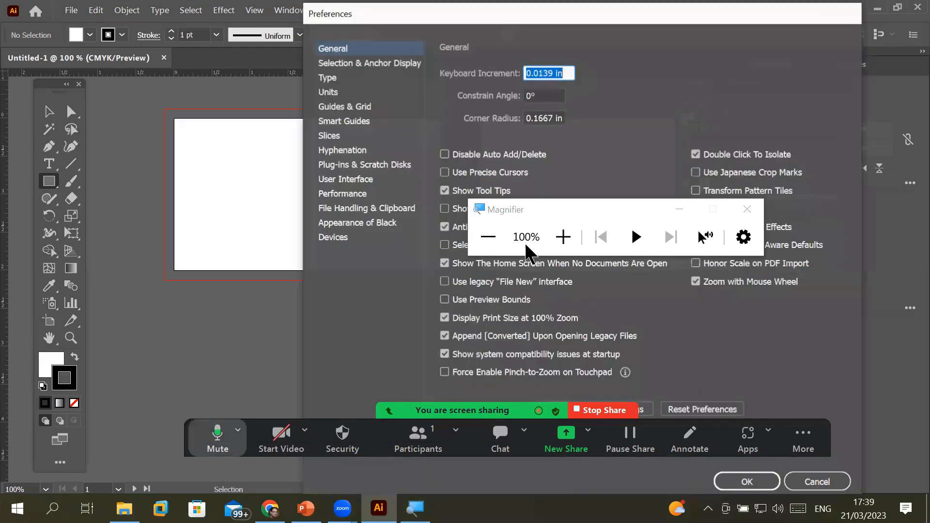
click(747, 209)
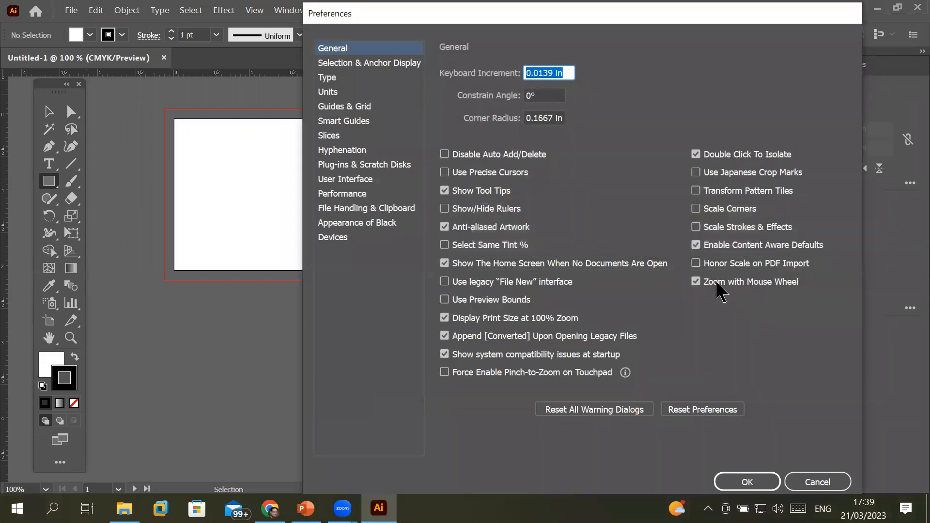
Step: Toggle the Zoom with Mouse Wheel option off and on, and cancel the preferences
click(704, 284)
click(699, 286)
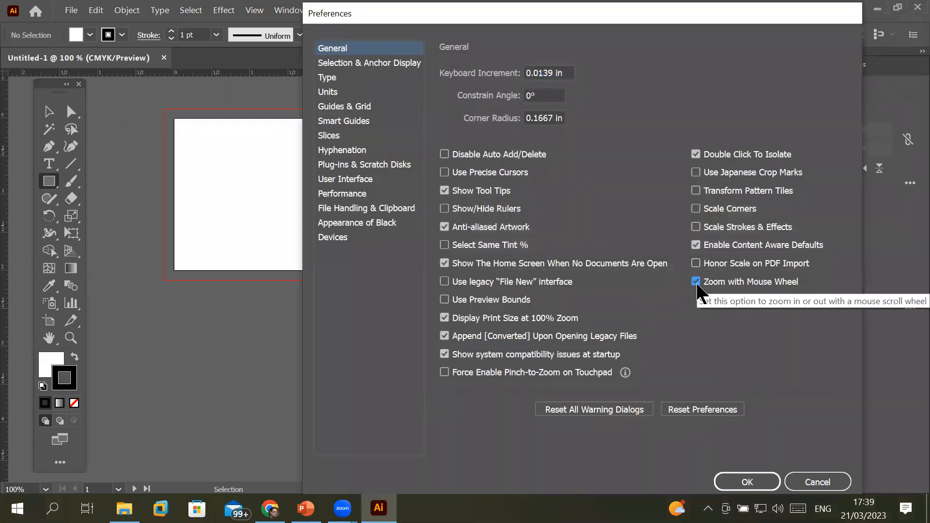
click(700, 292)
click(698, 285)
click(698, 285)
click(697, 286)
click(807, 483)
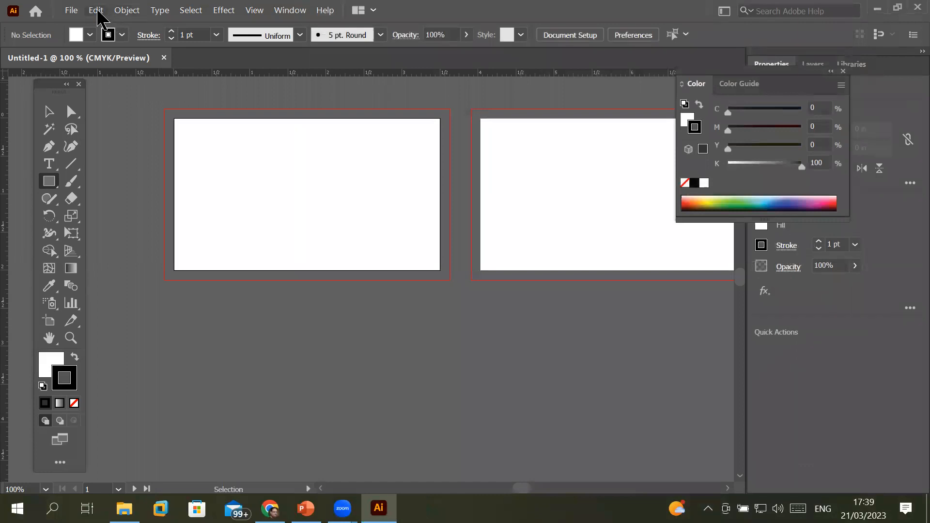
Step: Review the General, Type and Units preferences, check the Zoom with Mouse Wheel option, and close the preferences
click(96, 10)
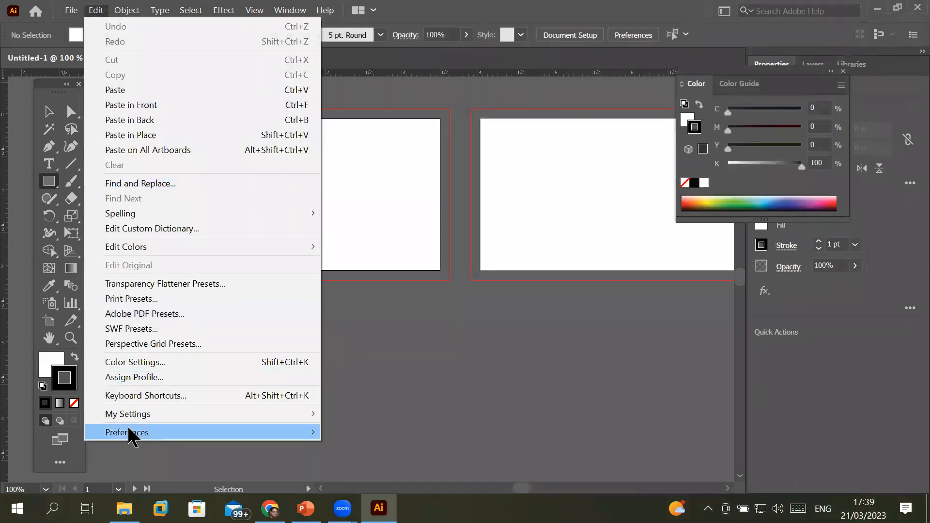
click(216, 433)
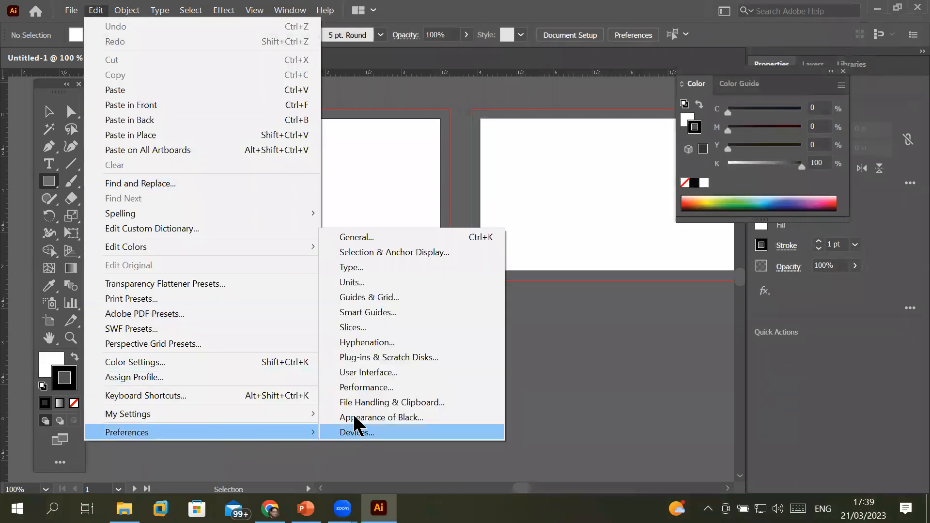
click(461, 233)
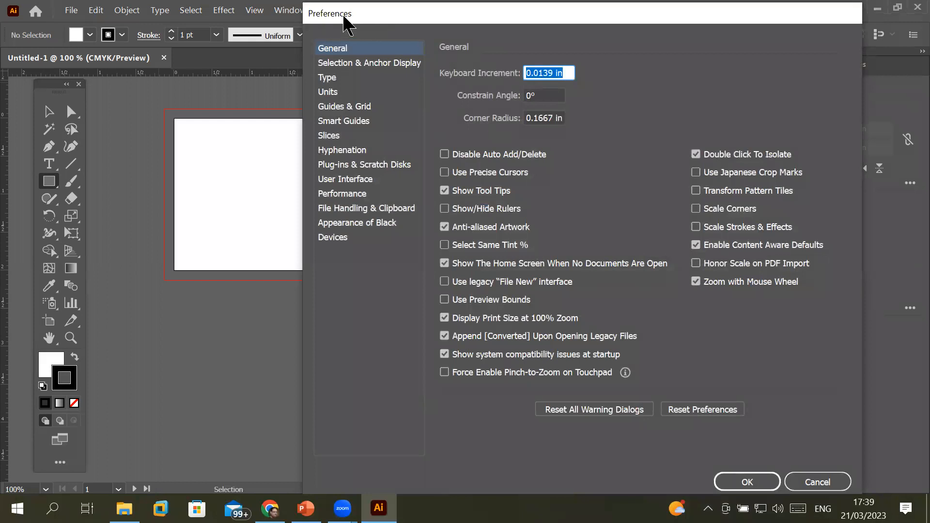
click(354, 66)
click(328, 79)
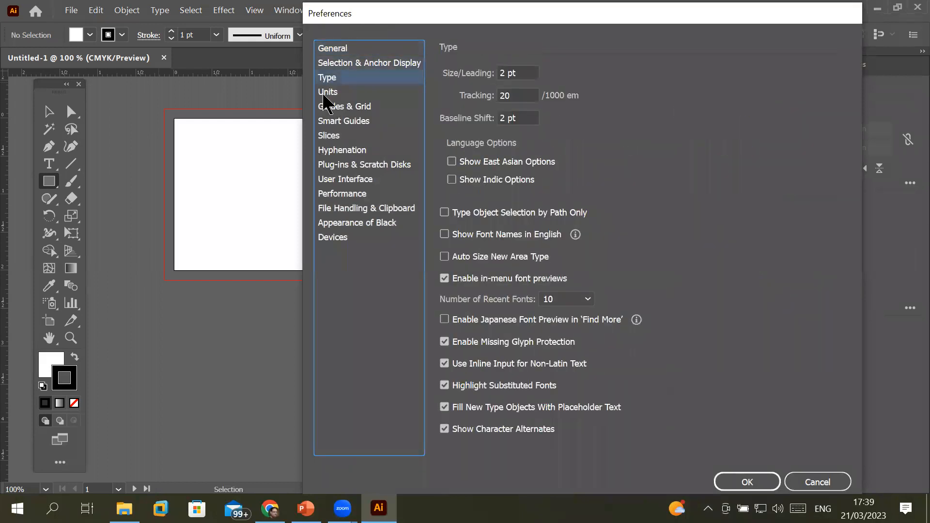
click(325, 92)
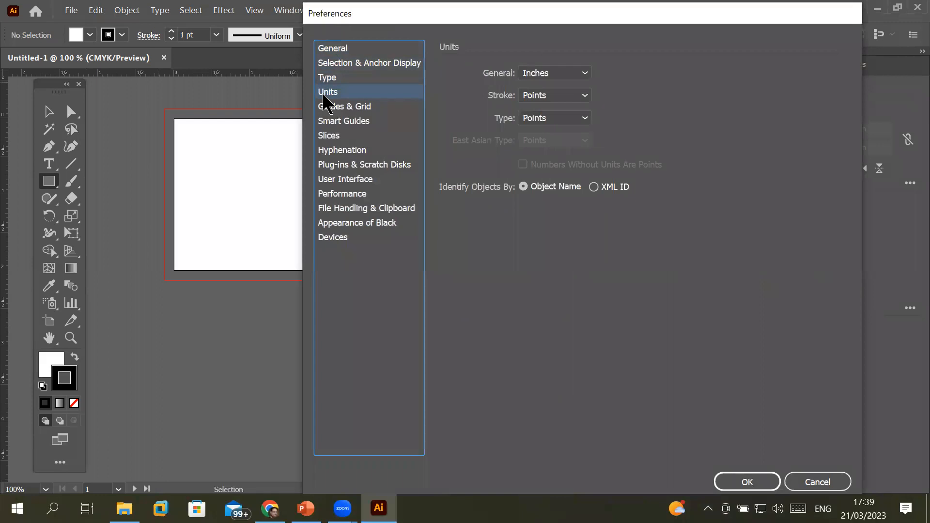
click(345, 51)
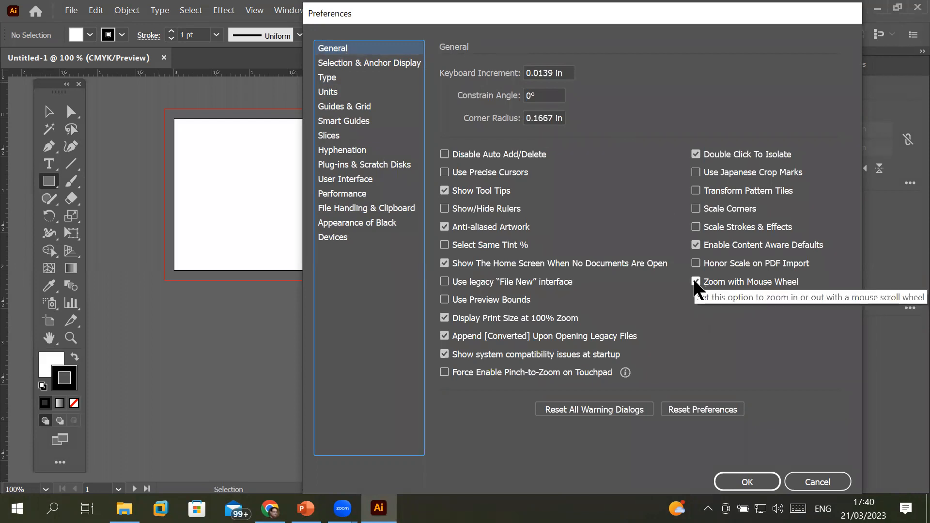
click(755, 489)
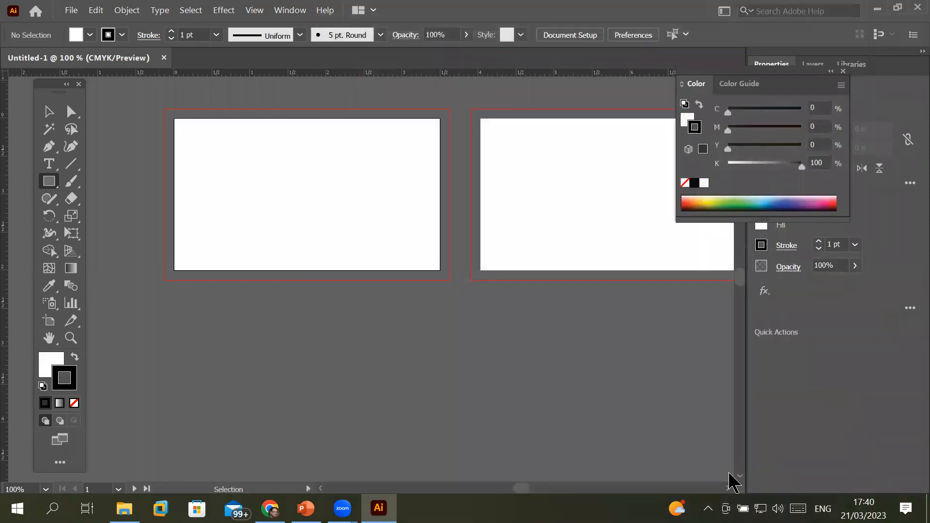
Step: Zoom in on the upper edge of the first artboard to 1200% with the Zoom tool
click(71, 339)
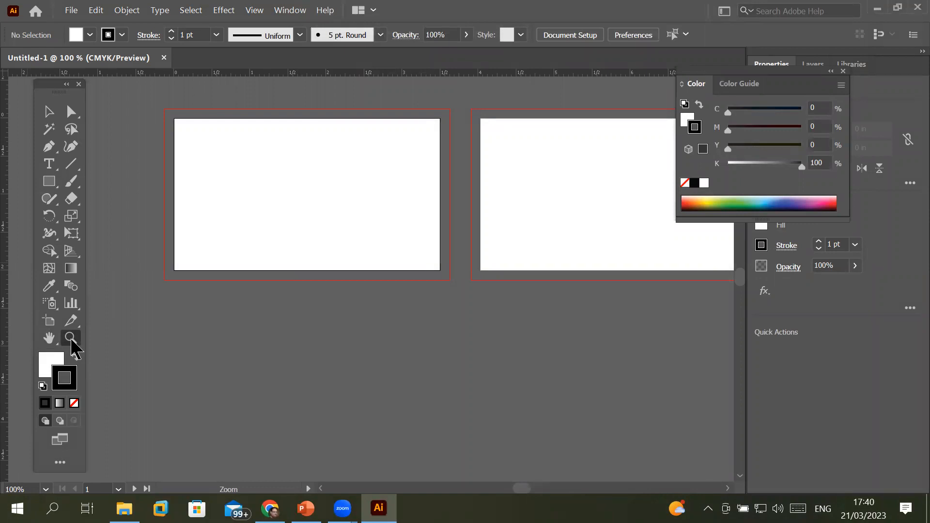
click(227, 138)
click(479, 292)
click(448, 287)
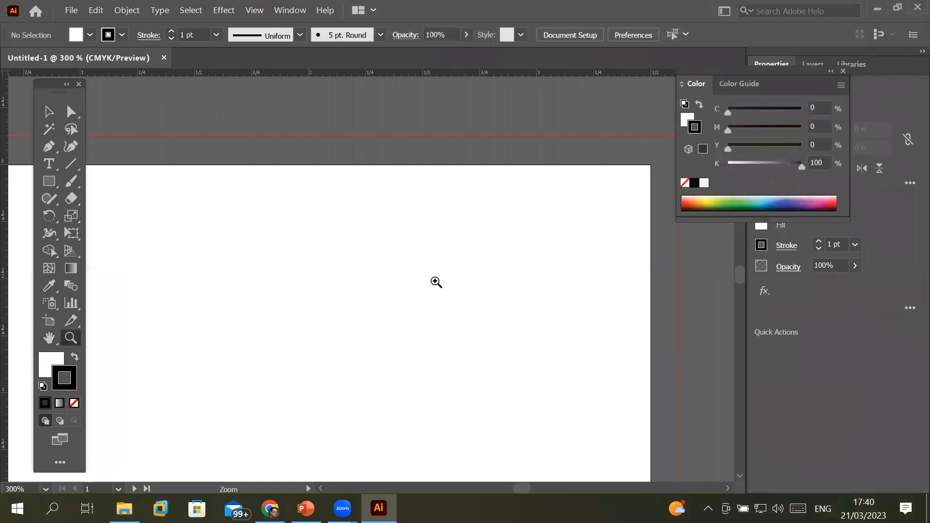
click(328, 209)
click(325, 207)
click(329, 243)
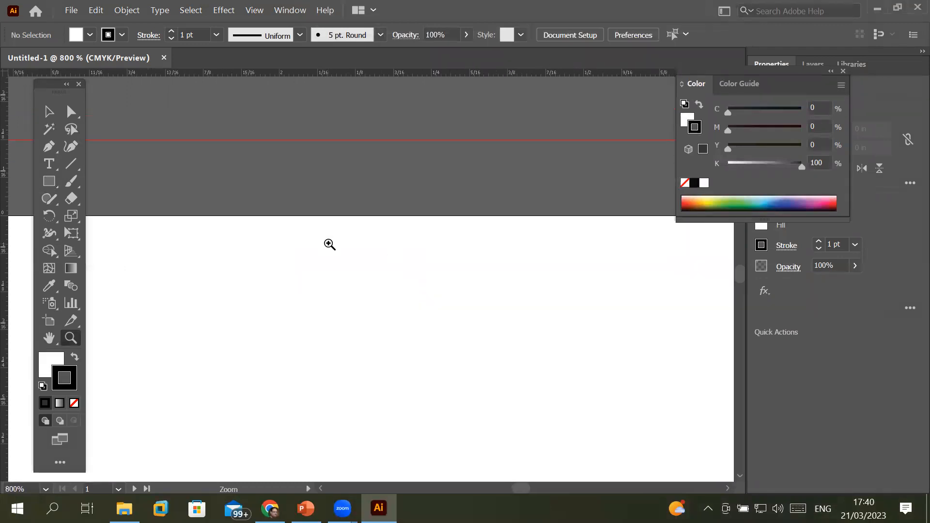
click(330, 245)
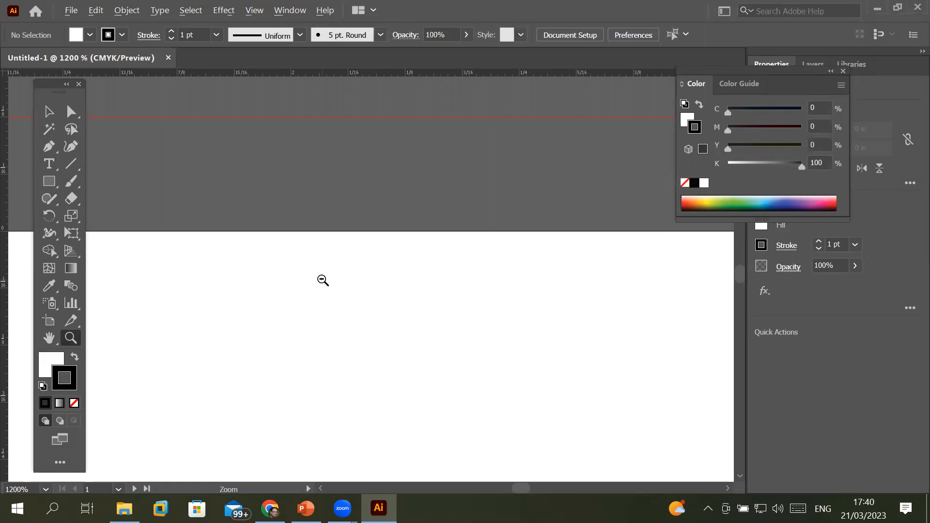
Step: Zoom out with the Zoom tool until the whole canvas is in view at 3.13%
key(alt)
key(alt)
alt+click(279, 277)
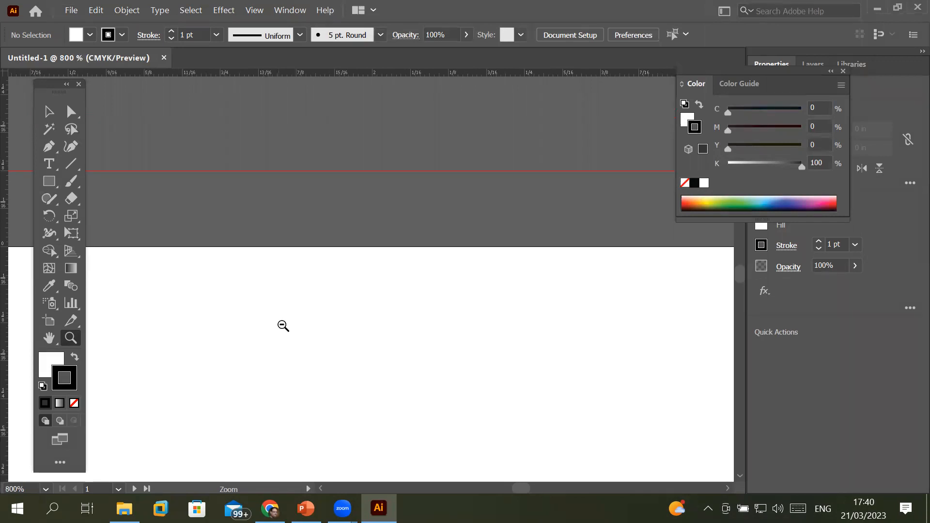
alt+click(285, 328)
alt+click(296, 333)
alt+click(296, 333)
alt+click(296, 333)
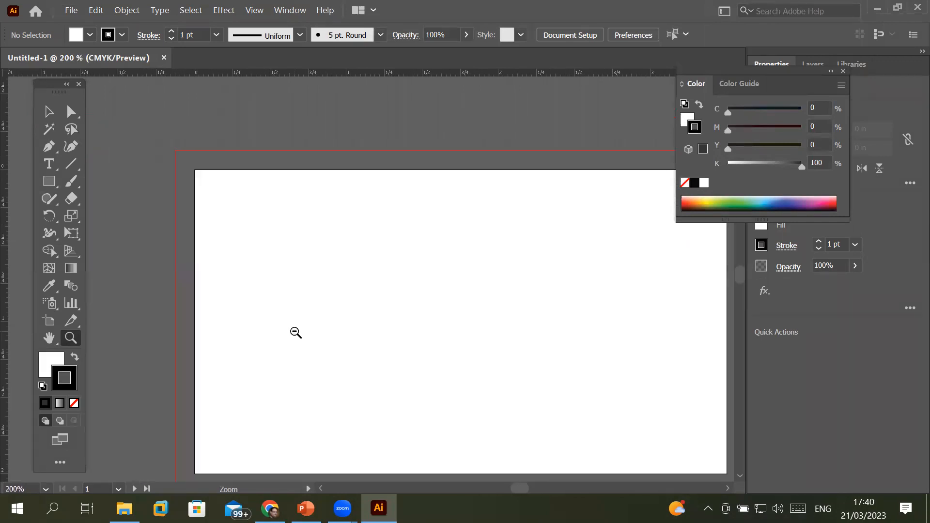
alt+click(296, 333)
alt+click(458, 263)
alt+click(464, 251)
alt+click(368, 252)
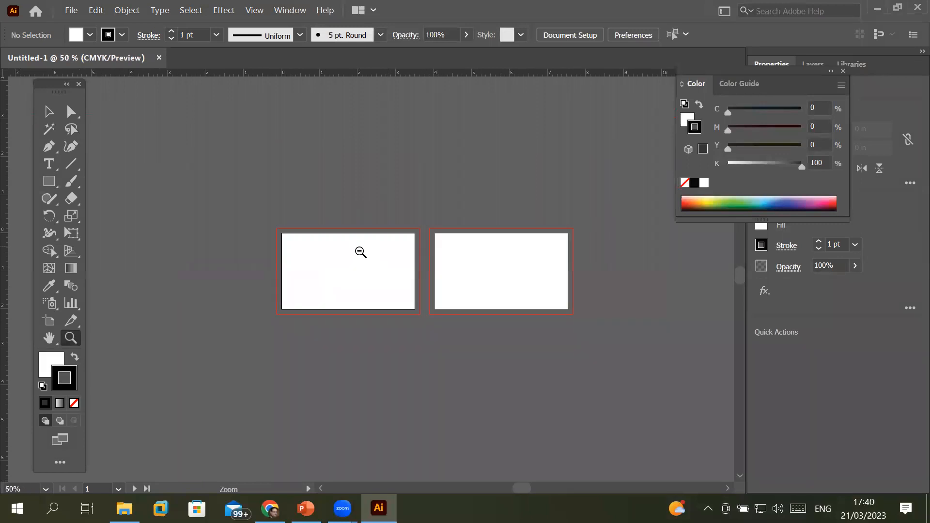
alt+click(356, 271)
alt+click(354, 278)
alt+click(374, 292)
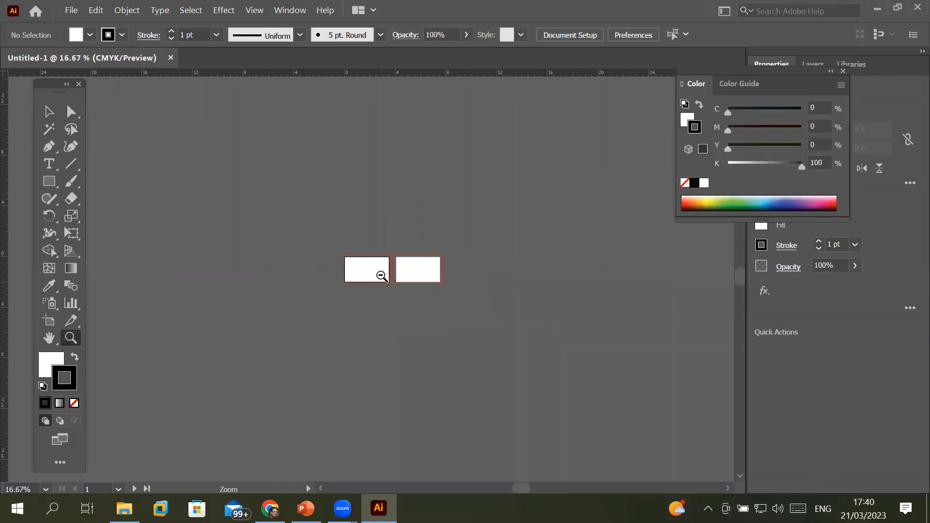
alt+click(376, 274)
alt+click(364, 274)
alt+click(367, 274)
alt+click(374, 275)
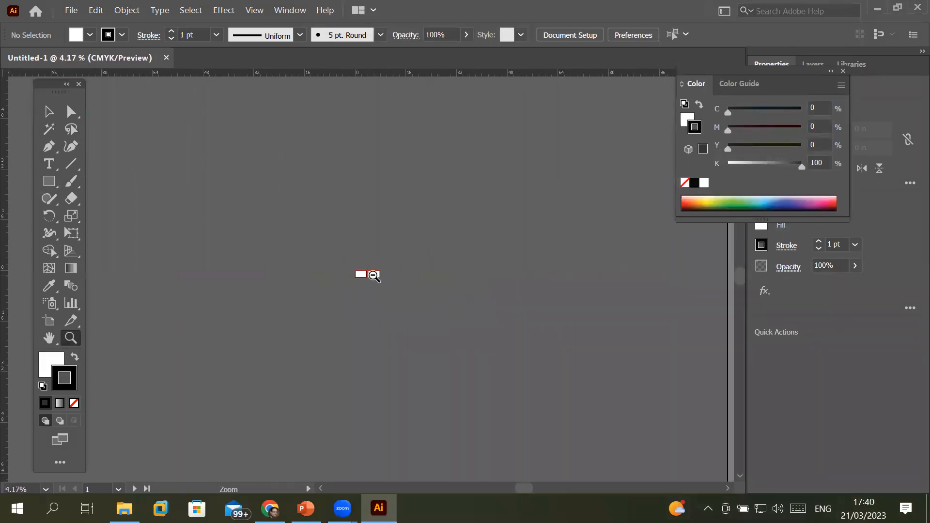
alt+click(364, 275)
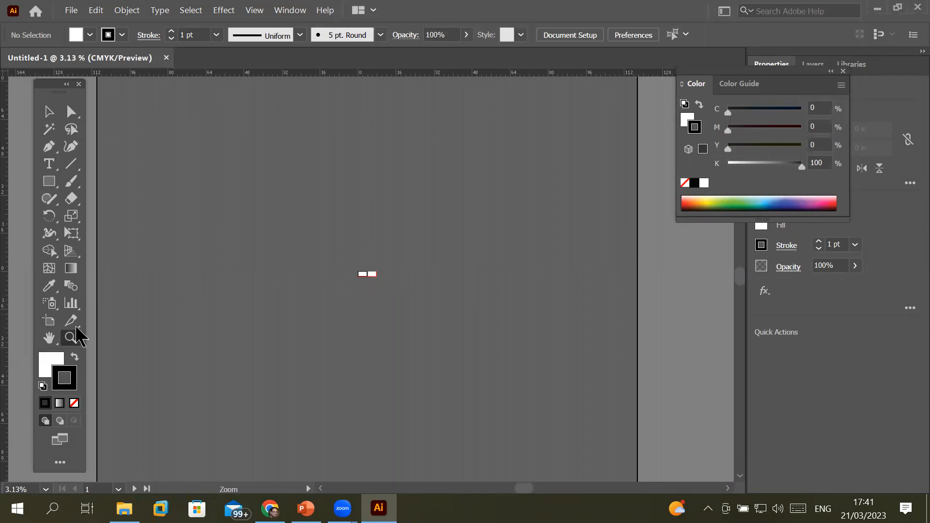
Step: Enlarge the view of the two artboards to 17.86% with the Zoom tool and scroll the canvas vertically
click(370, 271)
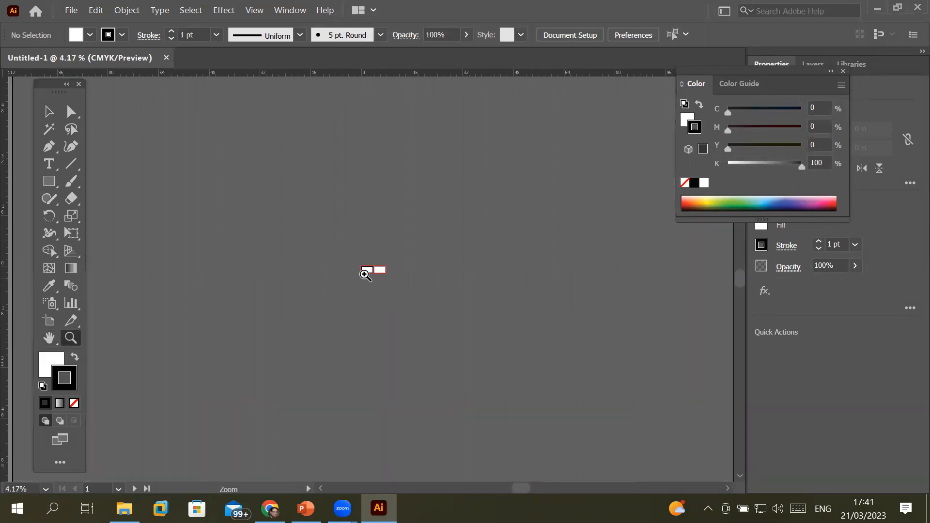
drag(339, 276, 414, 307)
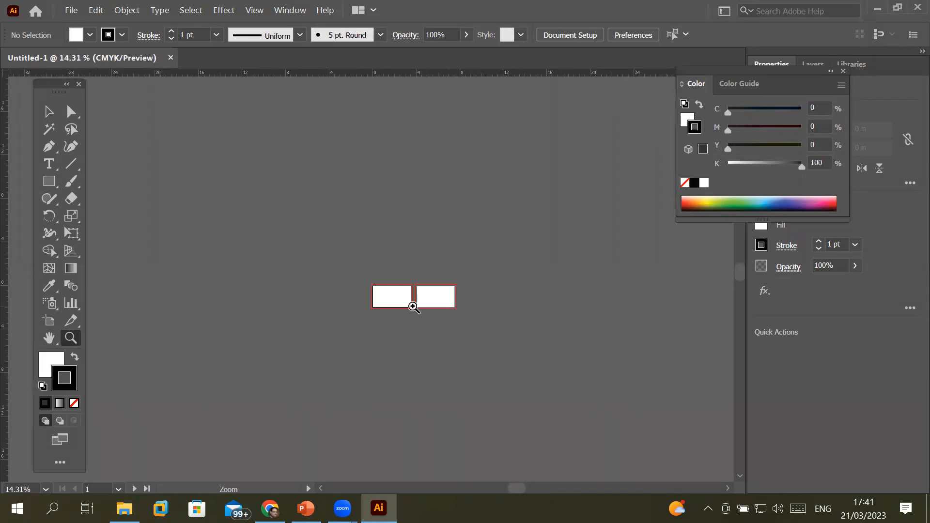
drag(374, 240, 468, 376)
drag(407, 352, 224, 278)
drag(360, 425, 256, 315)
drag(370, 432, 276, 272)
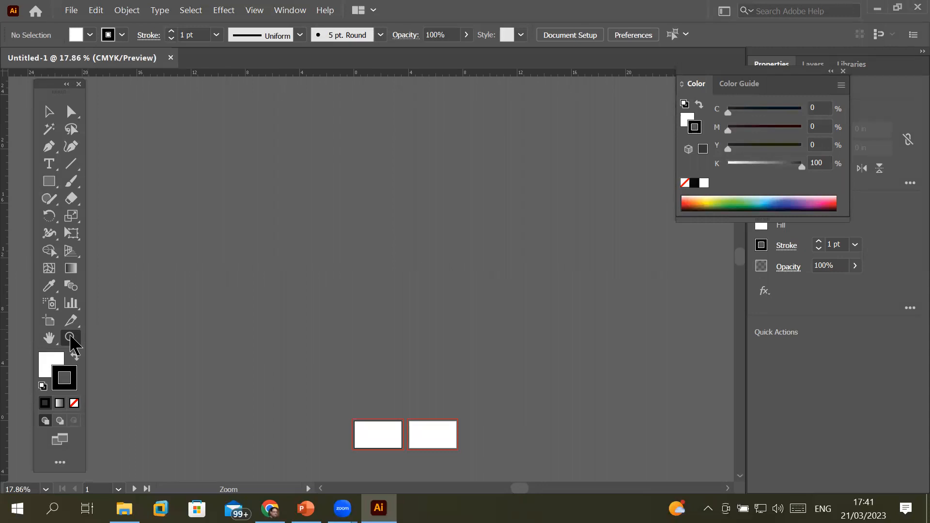
click(742, 479)
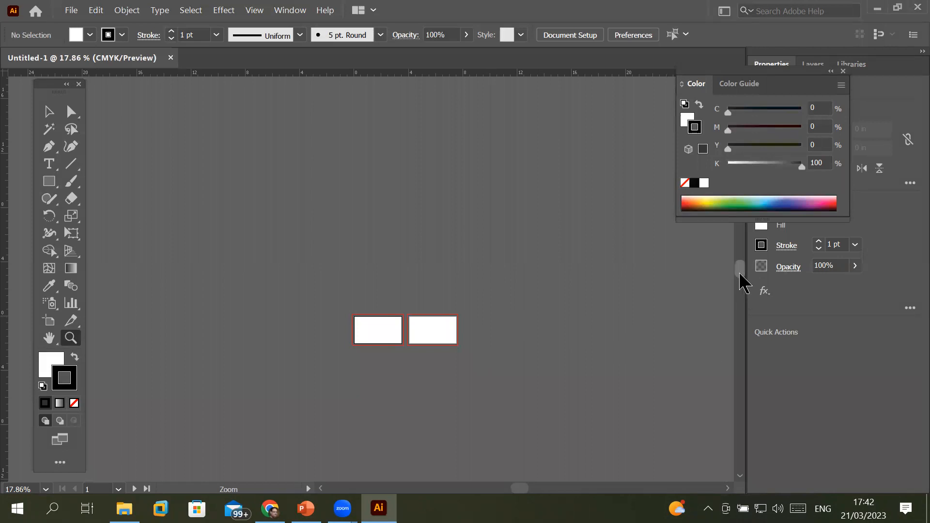
drag(740, 281, 679, 216)
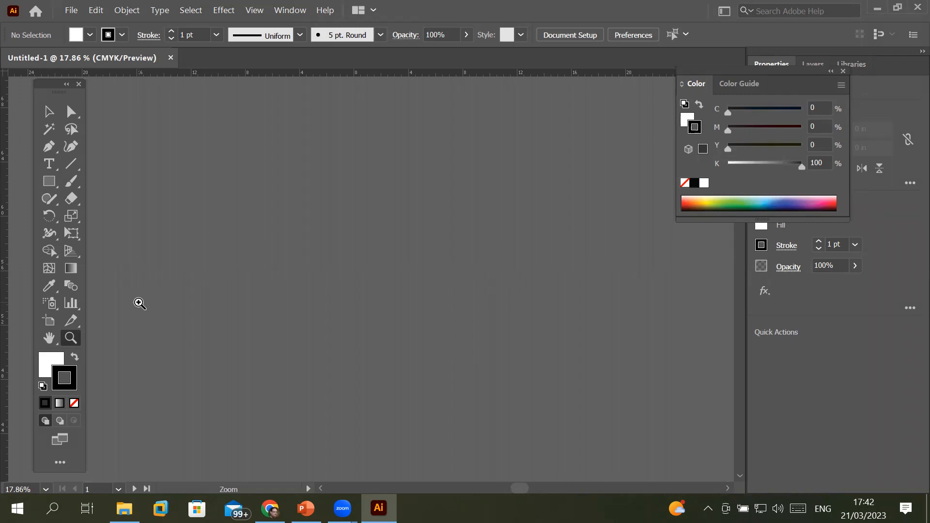
Step: Switch to PowerPoint to consult the Tool panel guide slide, and return to Illustrator
mouse_move(305, 509)
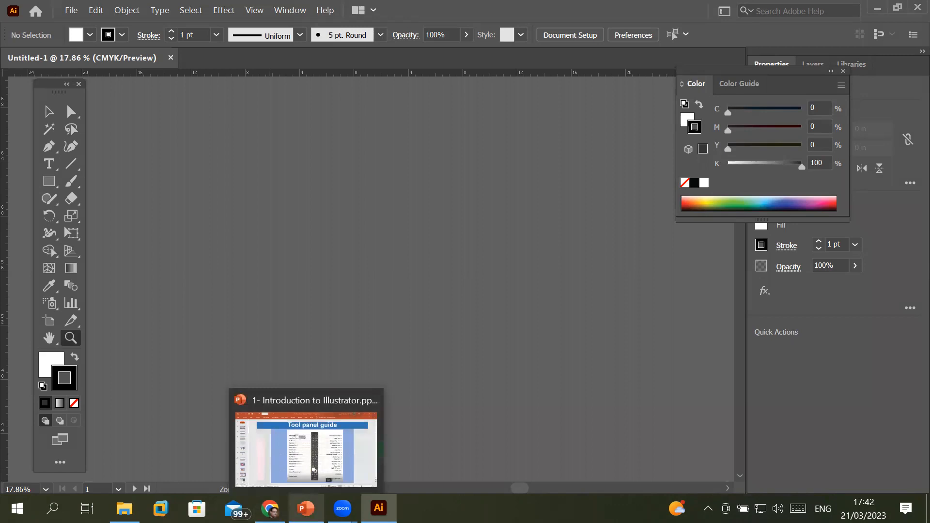
click(305, 508)
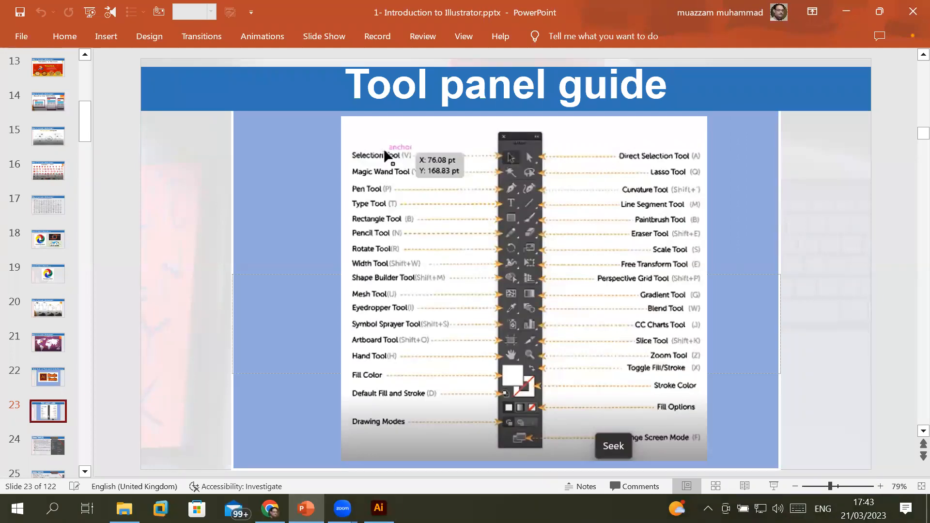
click(379, 508)
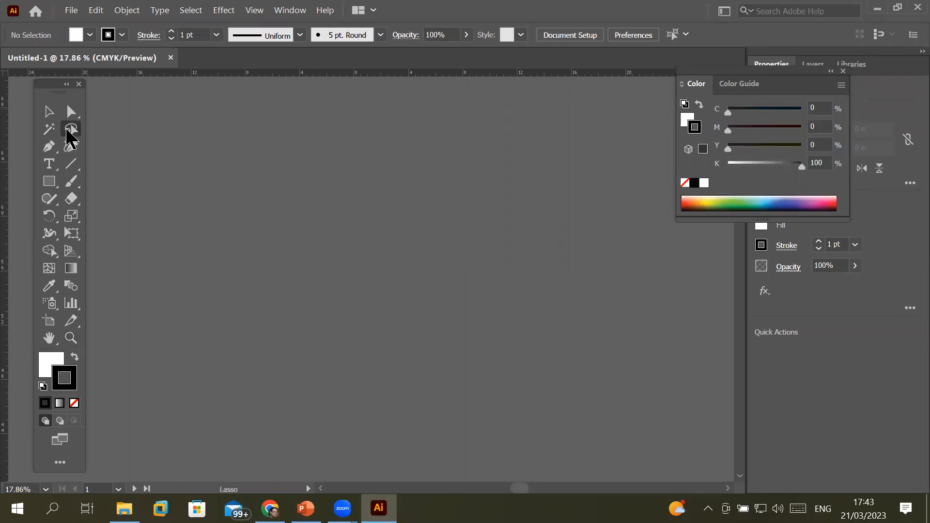
Step: Activate the Blend, Lasso, Selection, Direct Selection, Lasso and Type tools in turn, leaving the Type tool active
click(66, 288)
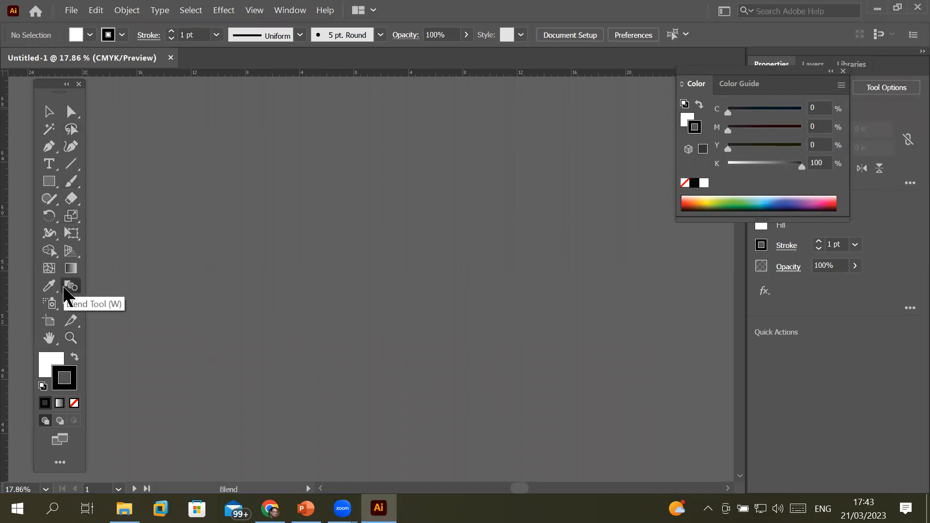
key(q)
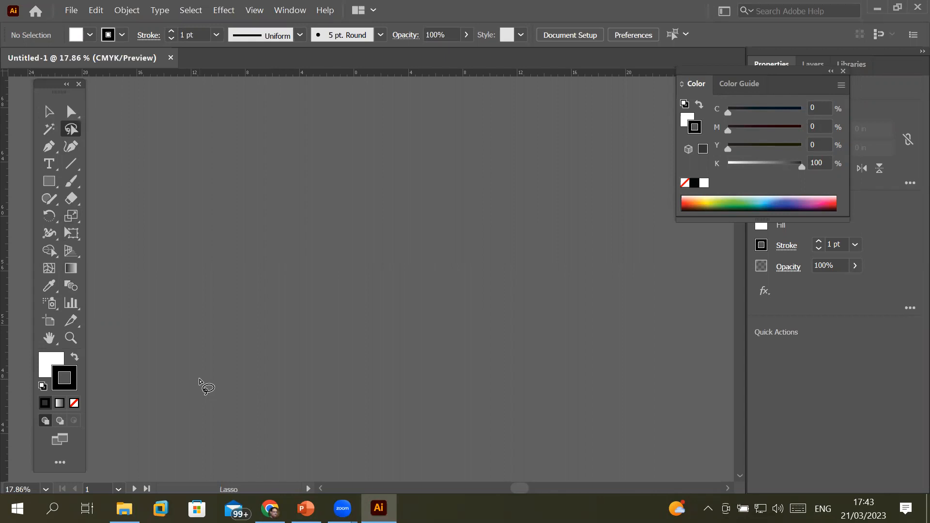
key(v)
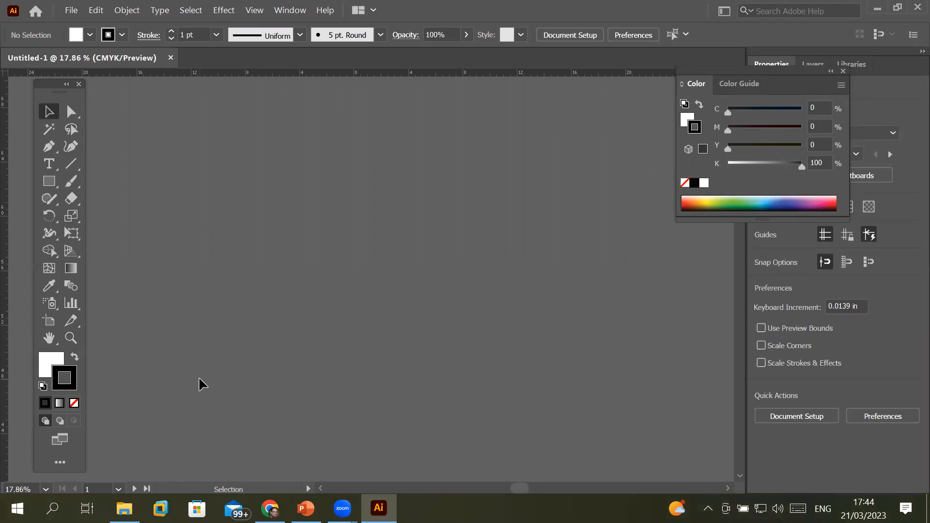
click(69, 111)
click(72, 129)
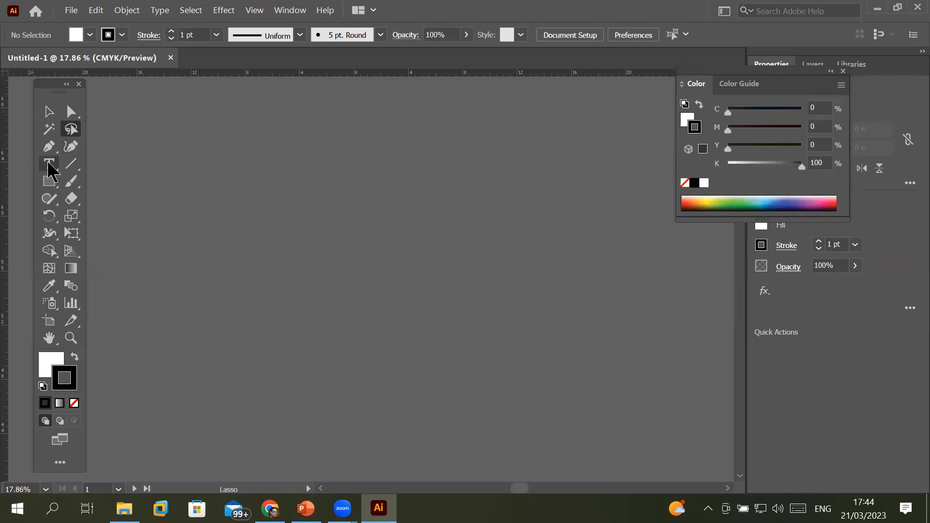
key(t)
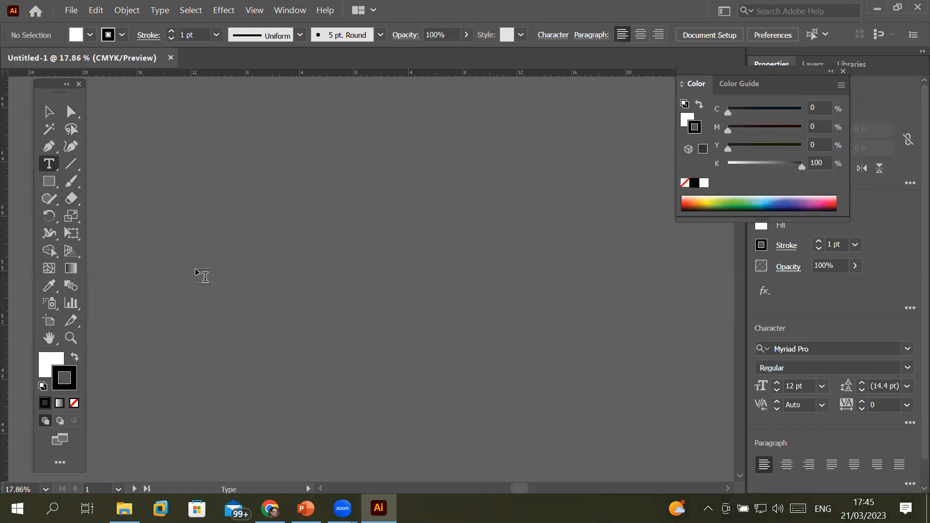
Step: Activate the Rectangle tool, switch to the Zoom tool, and move the floating tools panel further into the canvas
key(m)
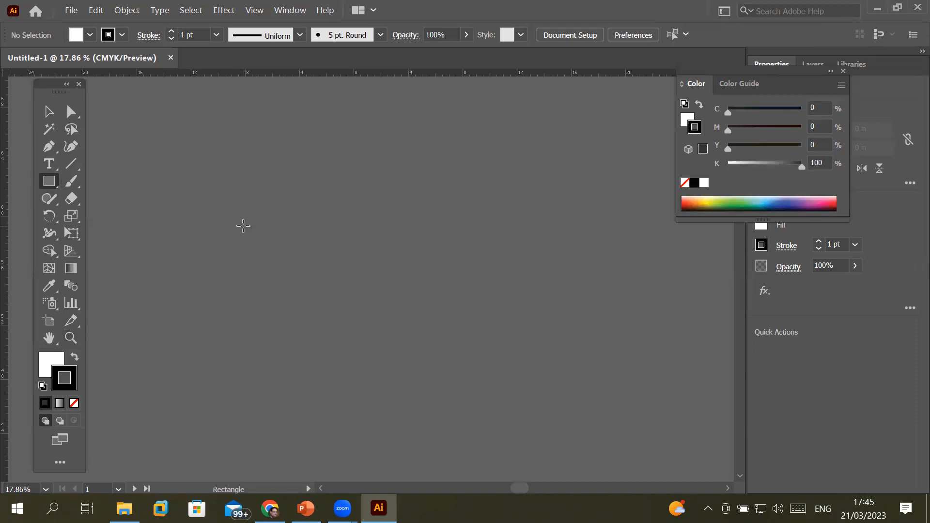
key(z)
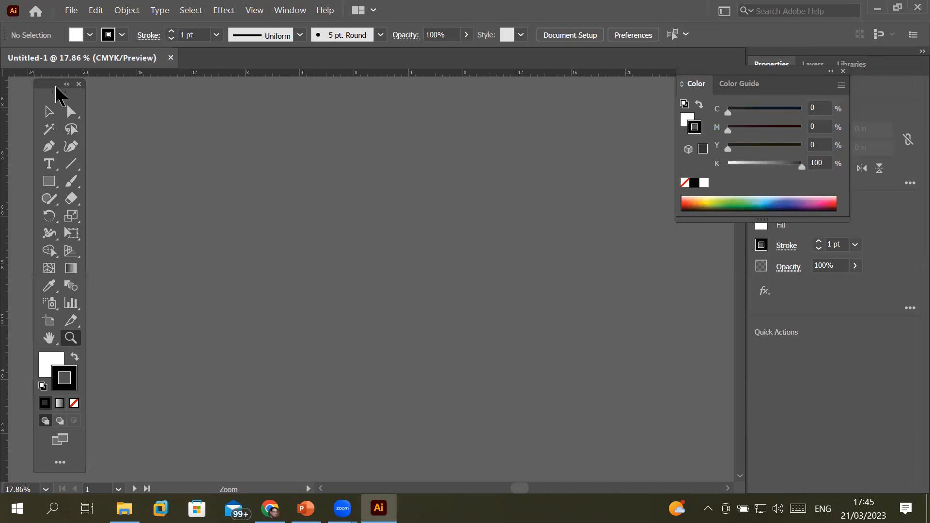
drag(56, 87, 175, 98)
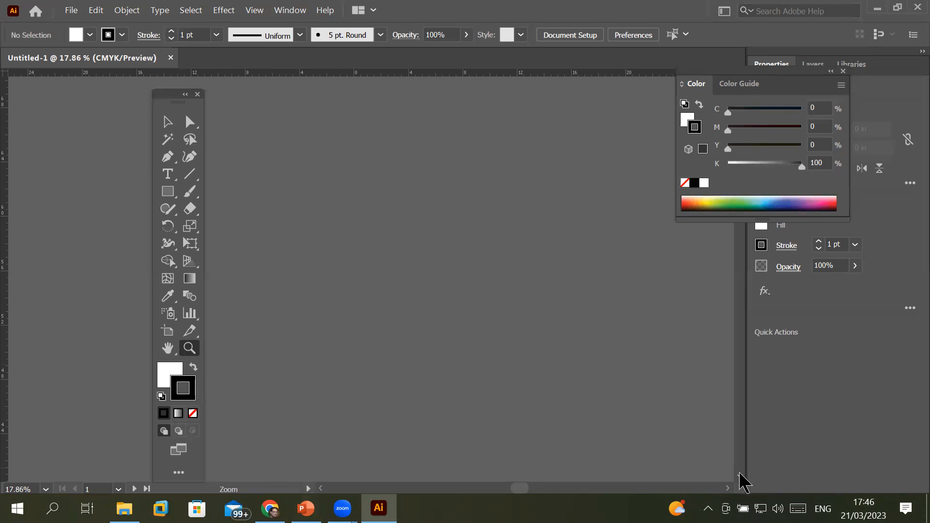
Step: Scroll the canvas vertically to the two artboards and on past them
scroll(741, 475, down, 10)
scroll(740, 475, down, 10)
scroll(741, 479, down, 10)
scroll(741, 481, down, 10)
drag(742, 380, 764, 297)
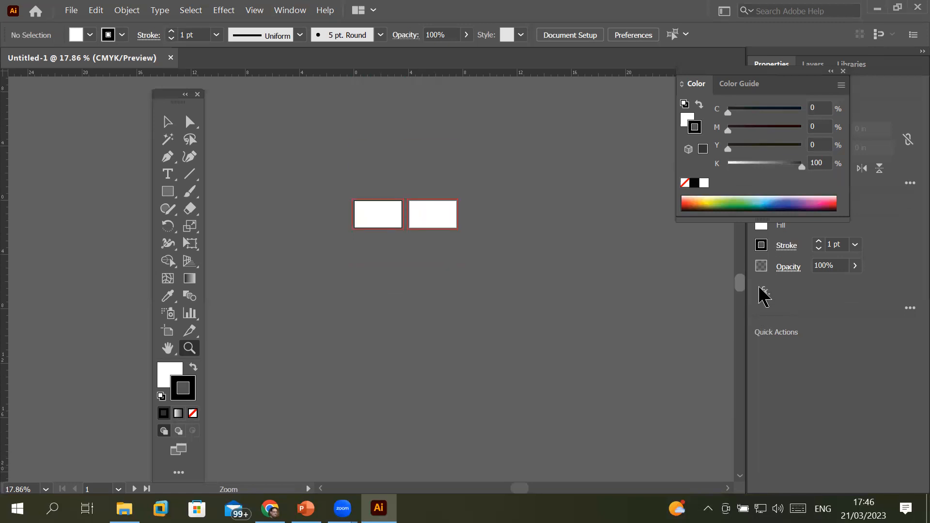
drag(764, 297, 758, 326)
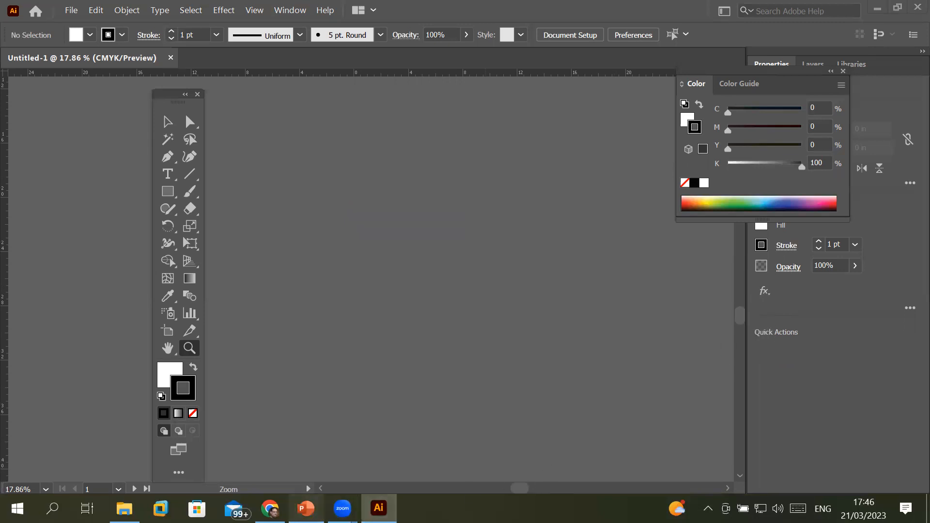
Step: Switch to PowerPoint and highlight the zoom-in, zoom-out and Alt shortcuts on the Zoom Tool slide
click(305, 508)
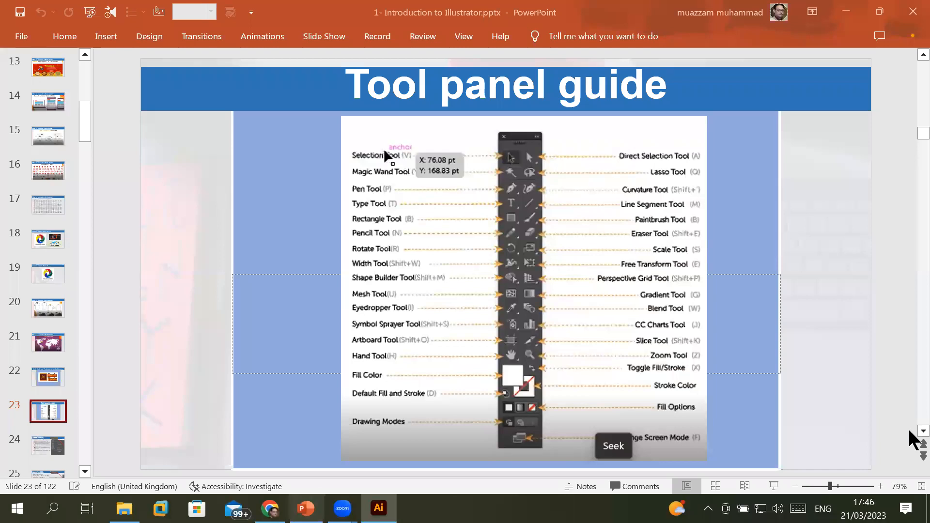
scroll(910, 433, down, 1)
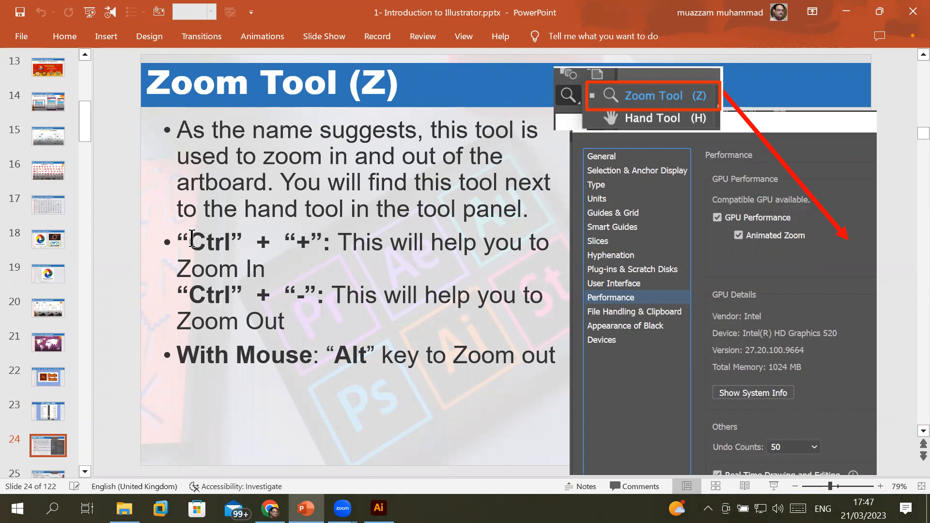
drag(190, 241, 313, 242)
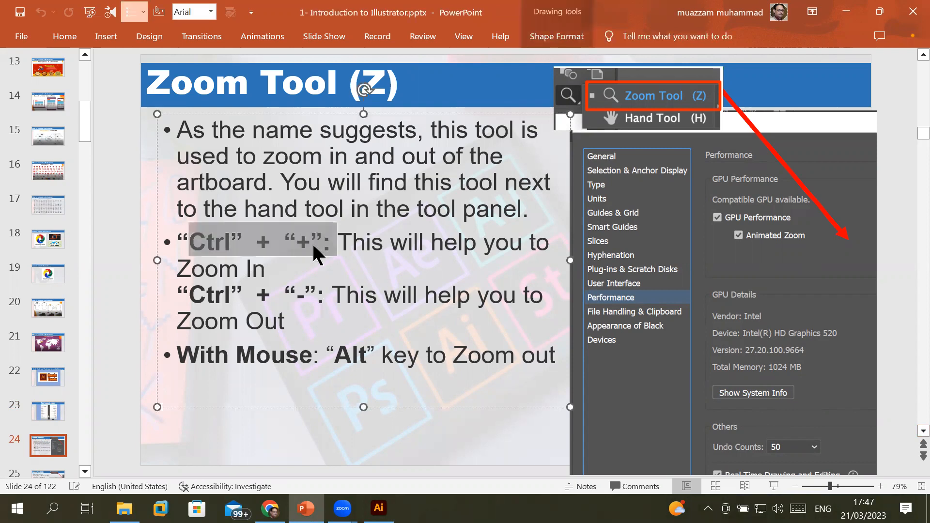
drag(182, 291, 307, 295)
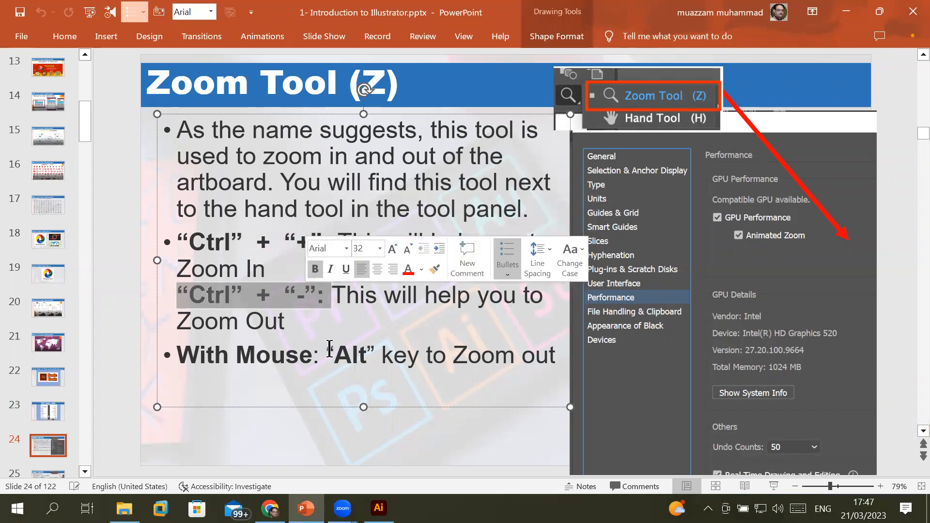
drag(334, 355, 366, 361)
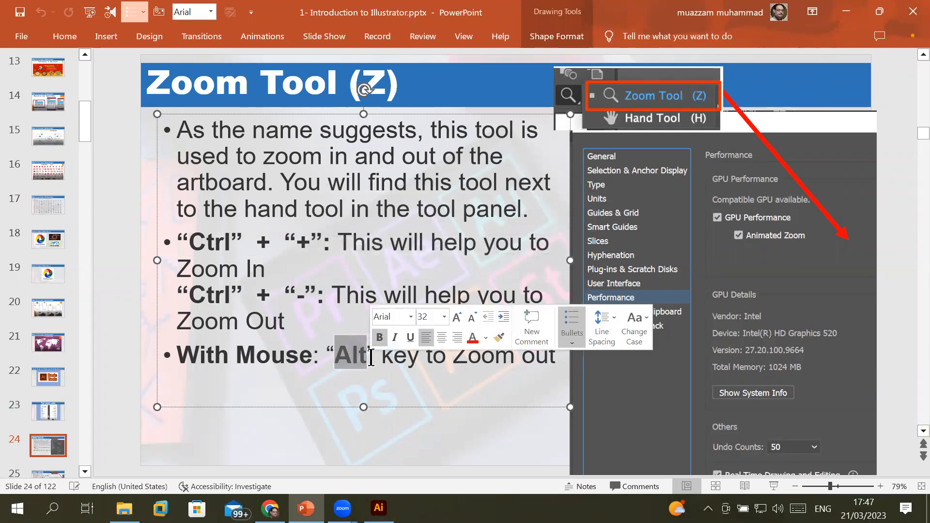
Step: Browse the following tool slides up to the Scissors tool slide, and return to the Zoom Tool shortcuts on slide 24
click(44, 472)
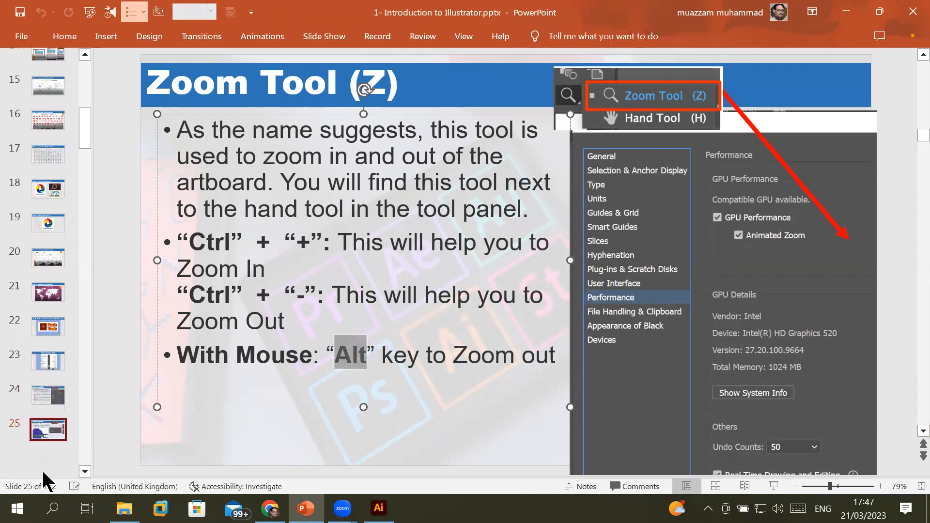
scroll(911, 436, down, 2)
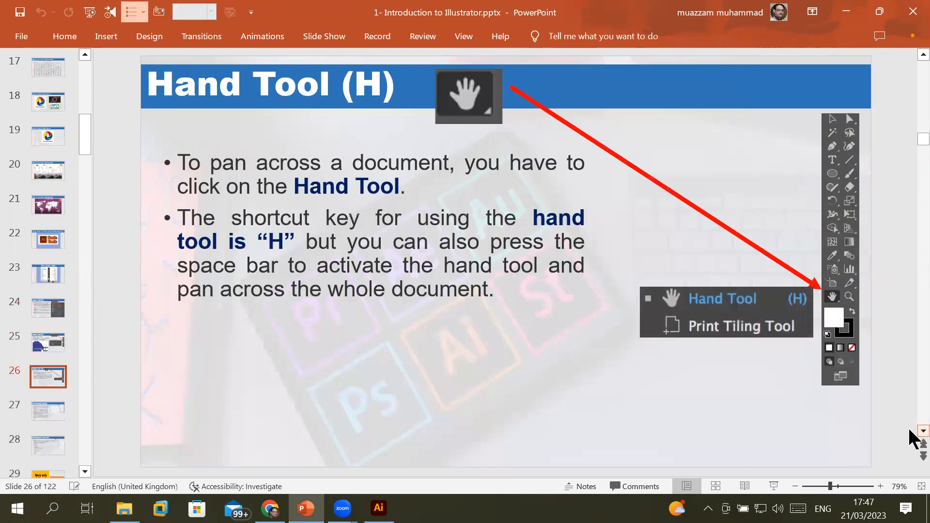
scroll(911, 438, down, 1)
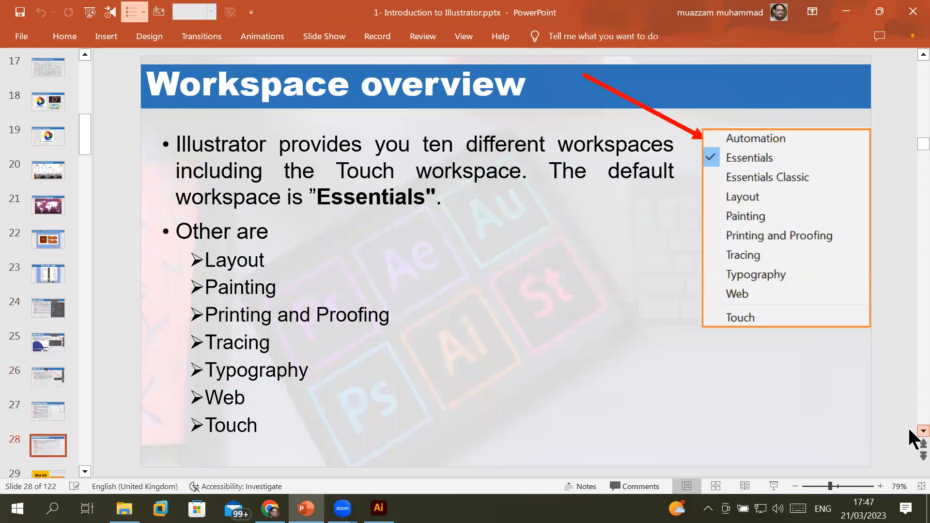
scroll(911, 437, down, 2)
scroll(914, 439, down, 3)
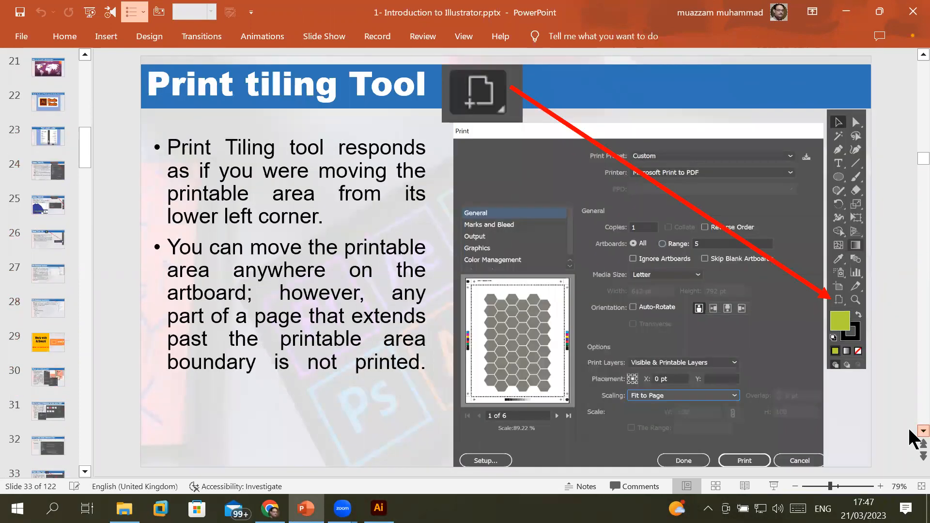
scroll(914, 439, down, 1)
scroll(910, 436, down, 3)
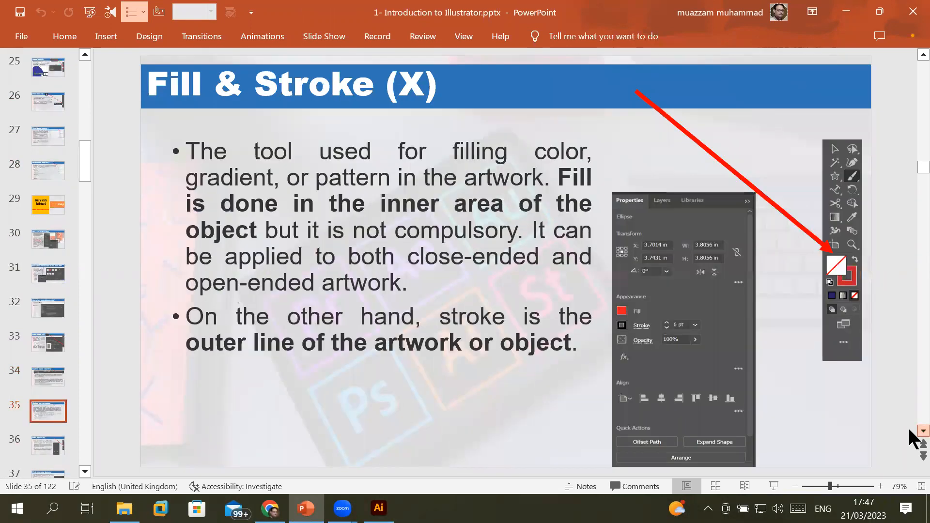
scroll(914, 439, down, 2)
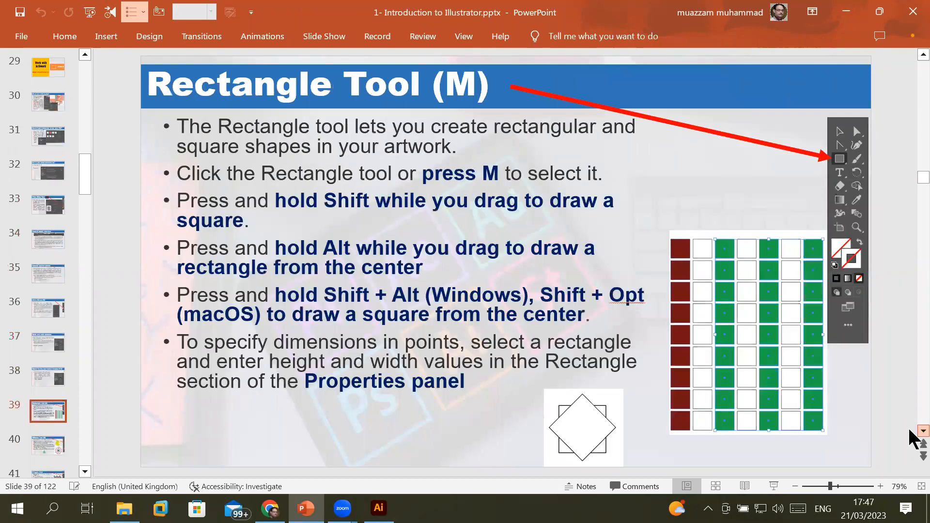
scroll(910, 431, down, 3)
scroll(910, 431, down, 3)
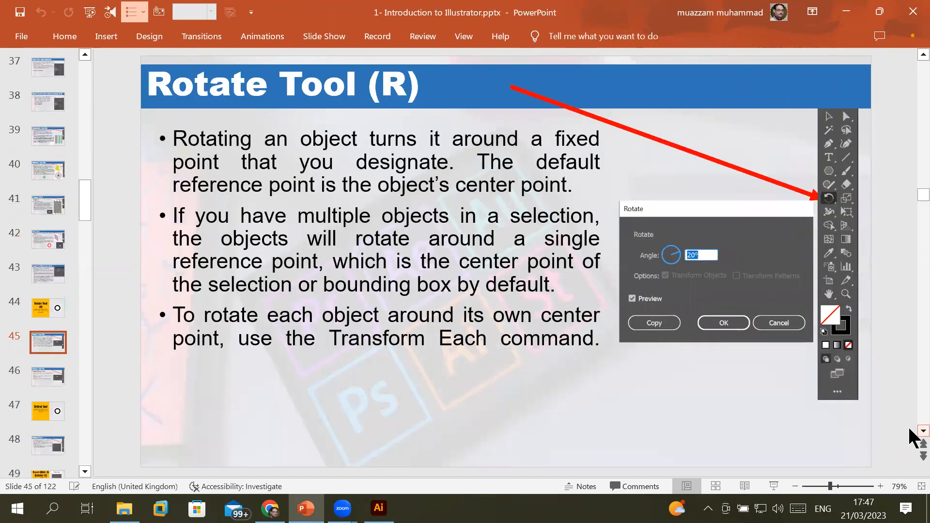
scroll(911, 435, down, 6)
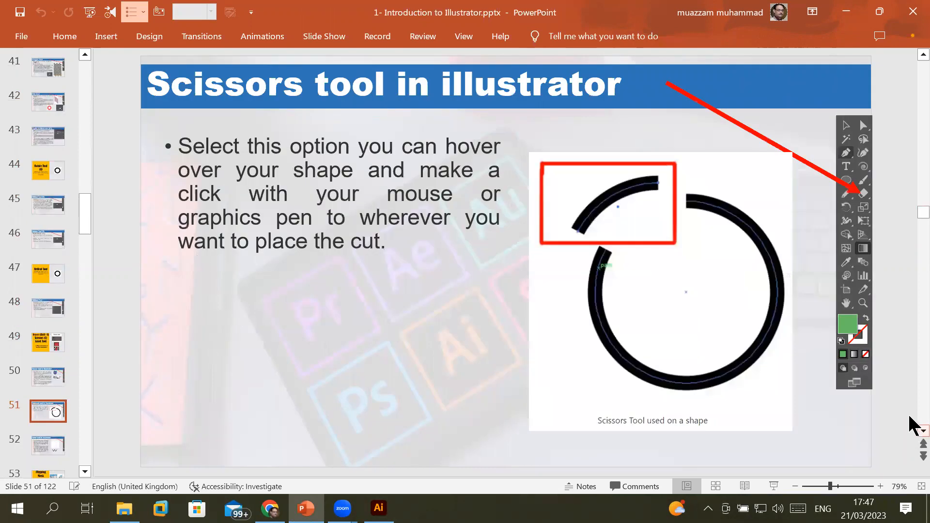
scroll(906, 417, up, 3)
scroll(892, 371, up, 5)
scroll(889, 368, up, 16)
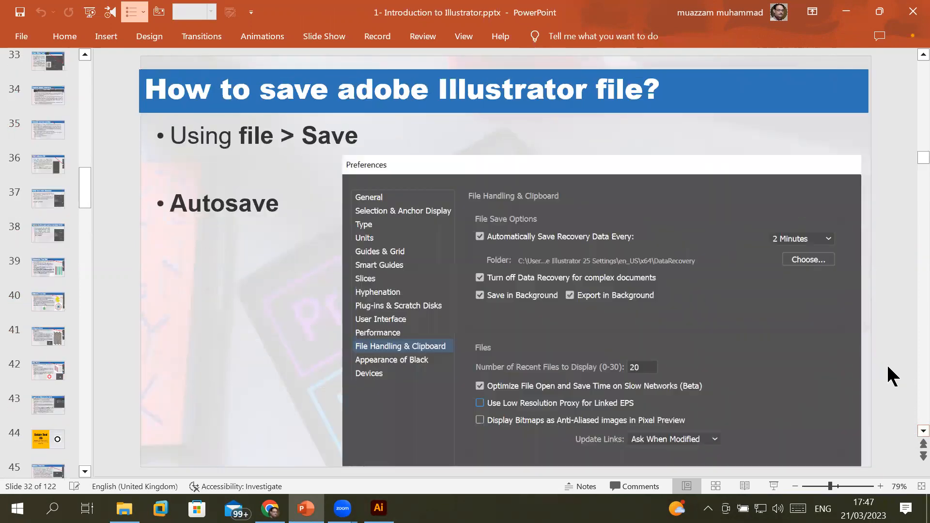
scroll(888, 367, up, 8)
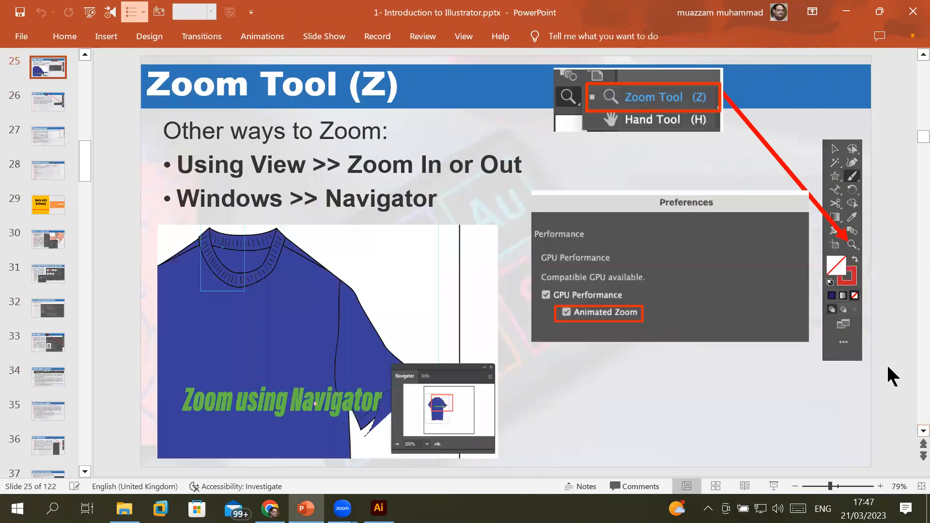
scroll(888, 366, down, 1)
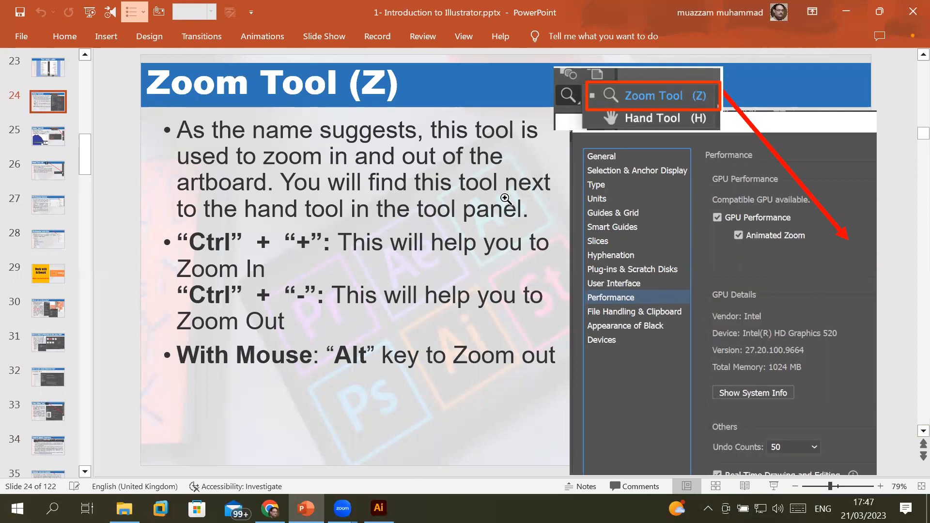
Step: Switch back to Illustrator and zoom the document out to 3.13%
key(alt+Tab)
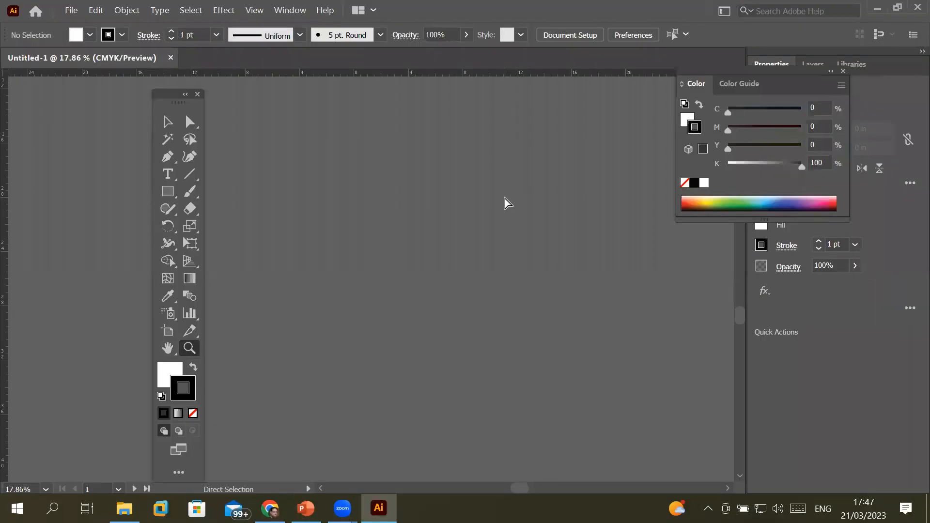
key(ctrl+minus)
key(ctrl+minus)
key(ctrl+minus)
key(ctrl+minus)
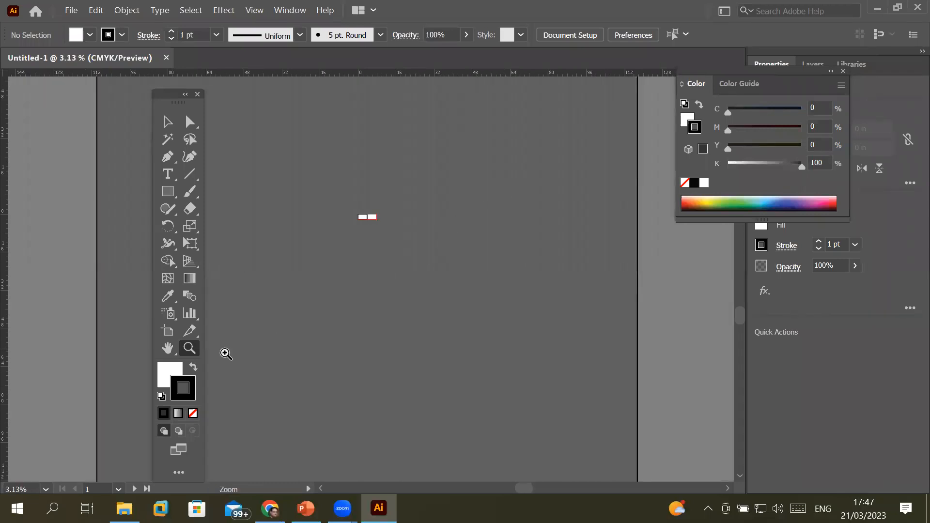
Step: Zoom in on the two artboards to 66.67%, first with the Zoom tool and the rest with the Zoom In command
click(365, 217)
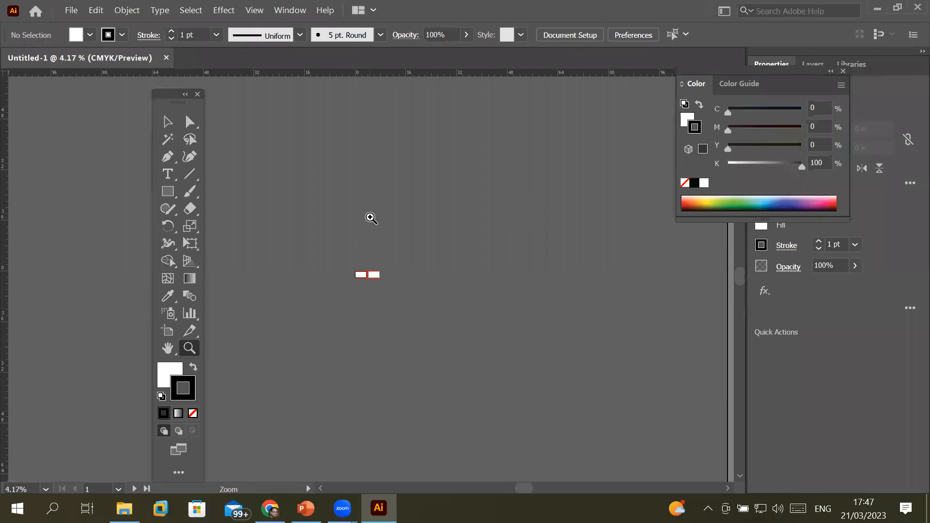
click(366, 270)
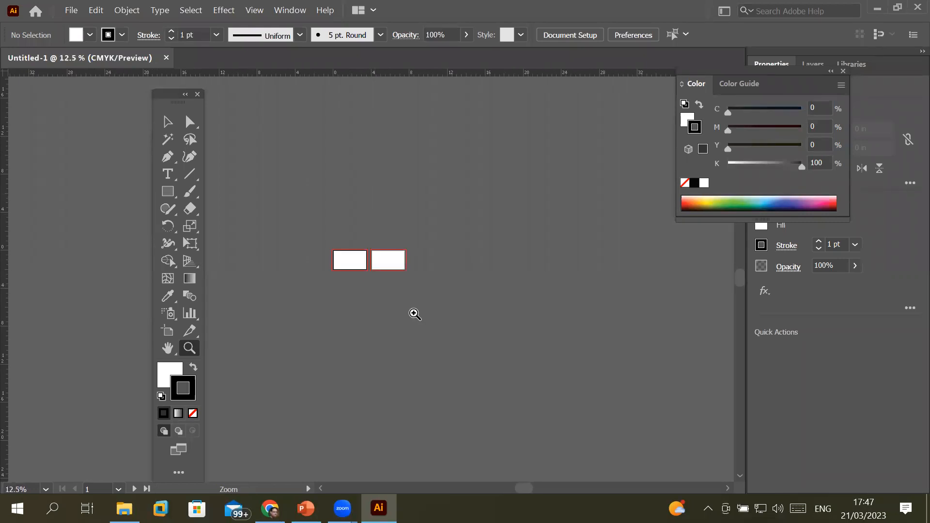
key(ctrl+plus)
key(ctrl+plus)
key(ctrl+plus)
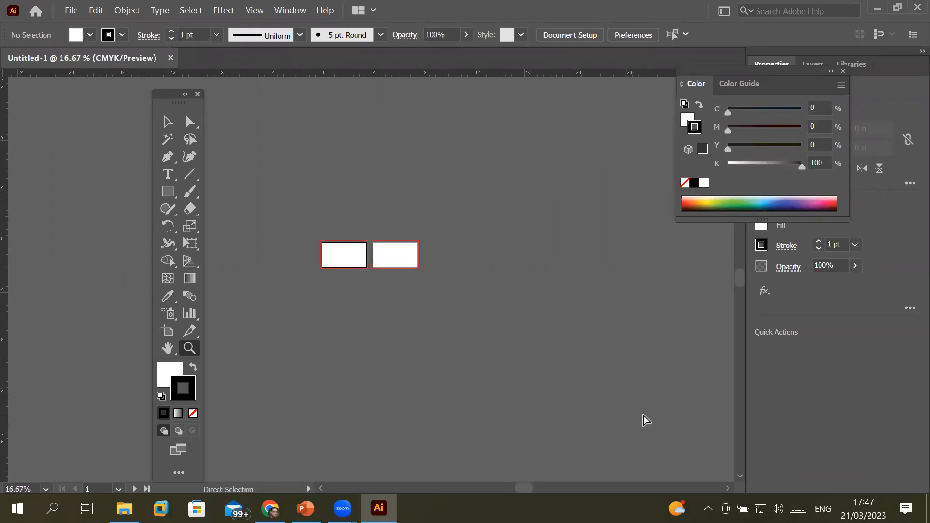
key(ctrl+plus)
key(ctrl+plus)
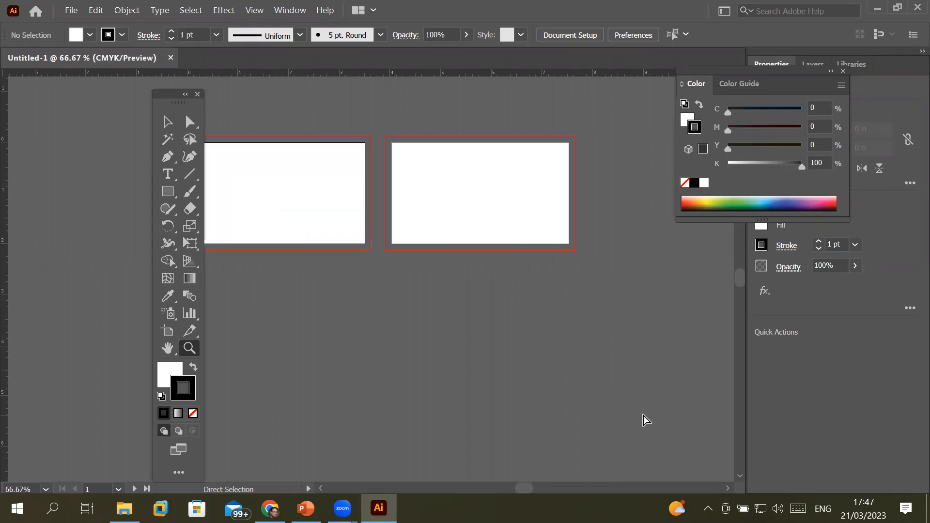
Step: Zoom the view of the artboards back out to 16.67%
key(ctrl+minus)
key(ctrl+minus)
key(ctrl+minus)
key(ctrl+minus)
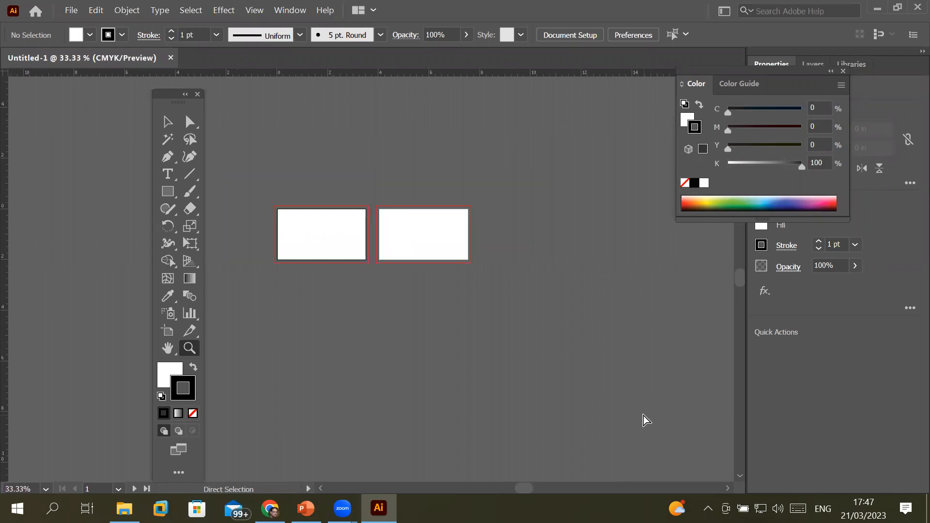
key(ctrl+minus)
Step: Zoom the document view in to 300%
key(ctrl+plus)
key(ctrl+plus)
key(ctrl+plus)
key(ctrl+plus)
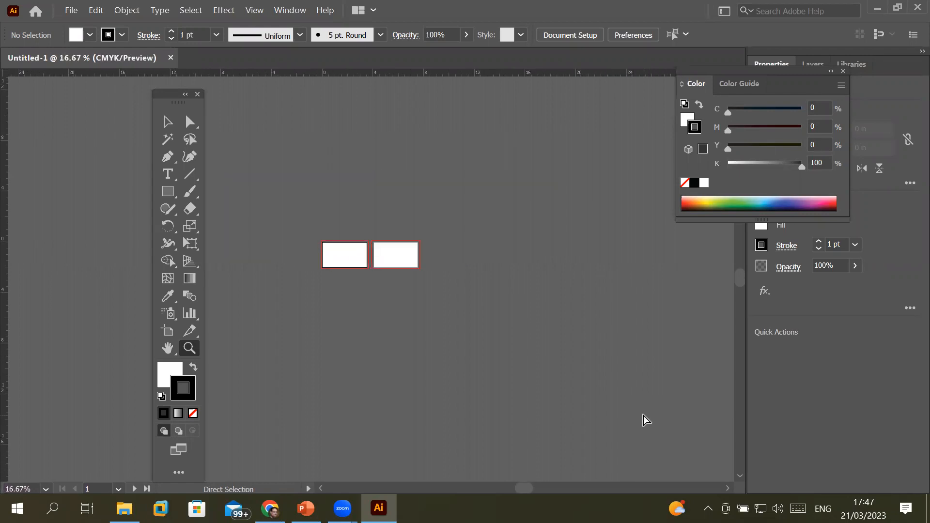
key(ctrl+plus)
key(ctrl+plus)
key(ctrl+plus)
key(ctrl+plus)
key(ctrl+plus)
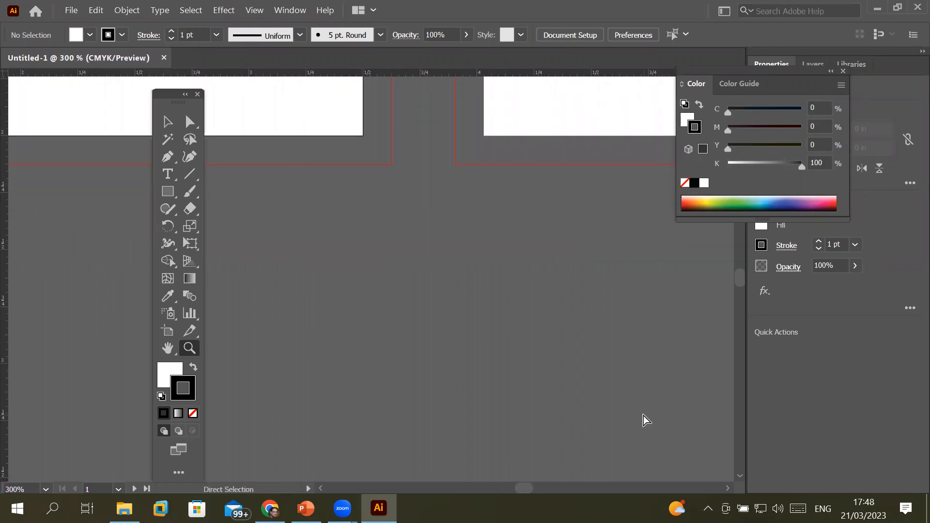
Step: Fit the first artboard in the window, scroll the canvas away from it, and fit it in the window again
key(ctrl+0)
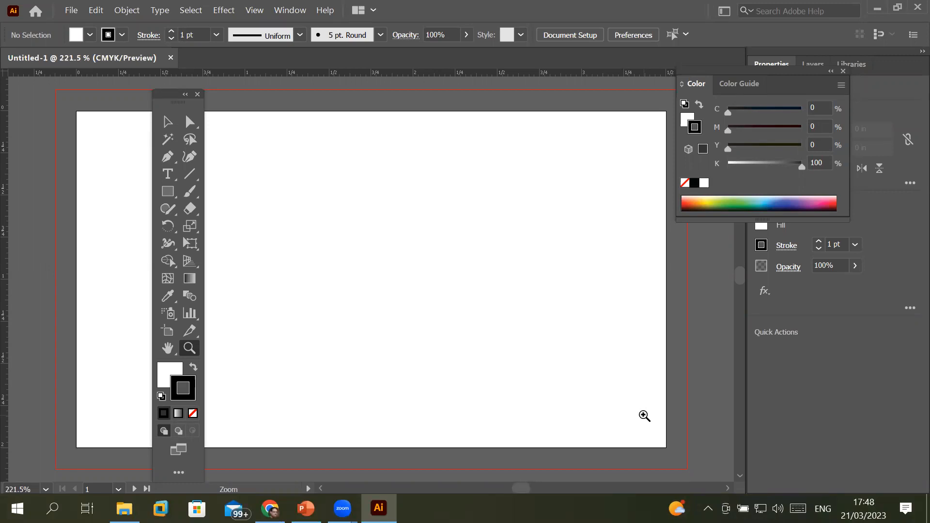
drag(741, 278, 754, 435)
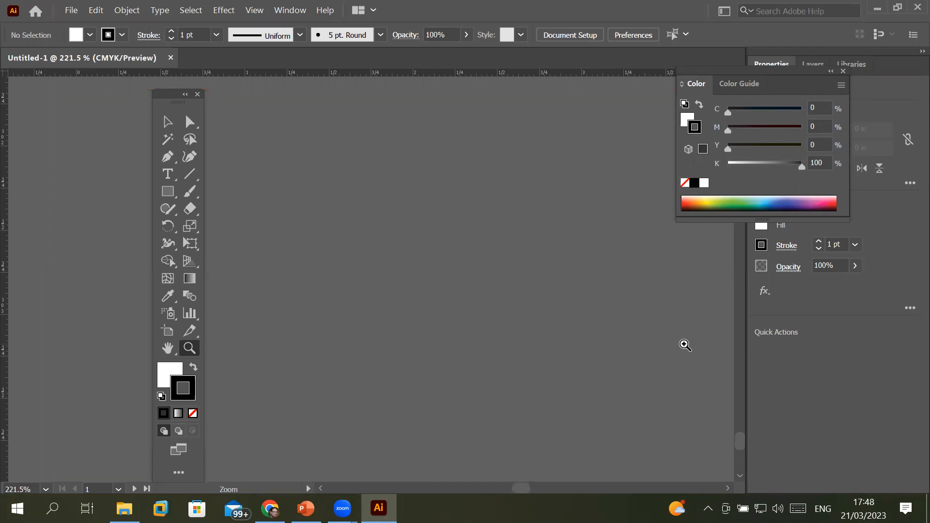
key(ctrl+0)
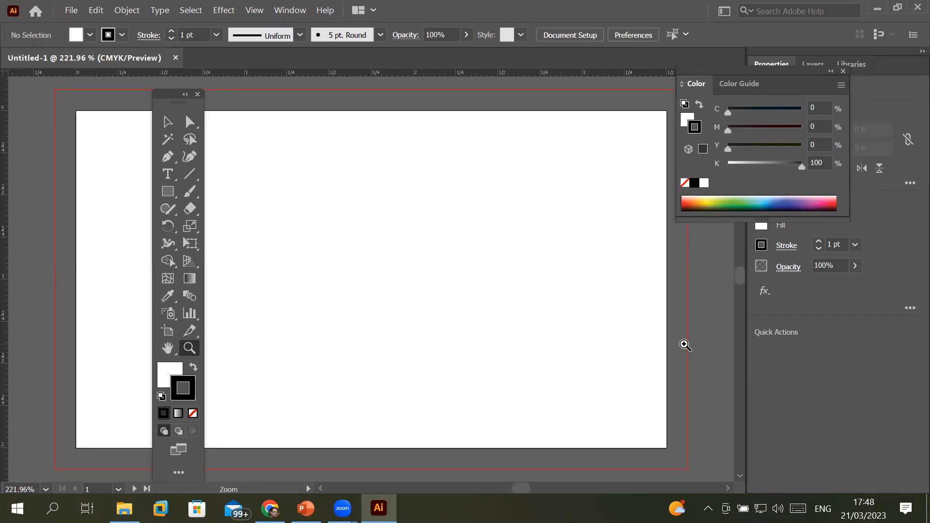
Step: Zoom the view out to 6.25%, scroll away from the artboards, and fit the first artboard in the window again
scroll(468, 295, down, 10)
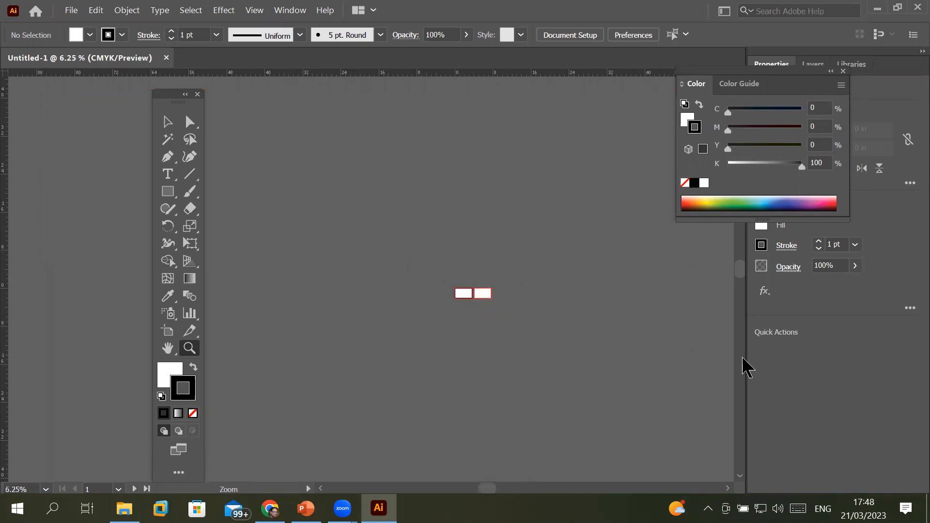
drag(743, 270, 743, 409)
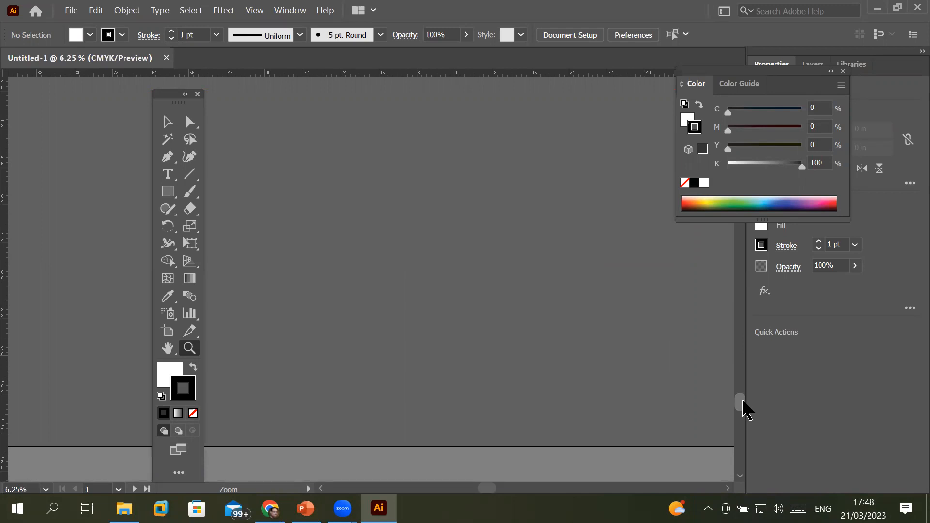
key(ctrl+0)
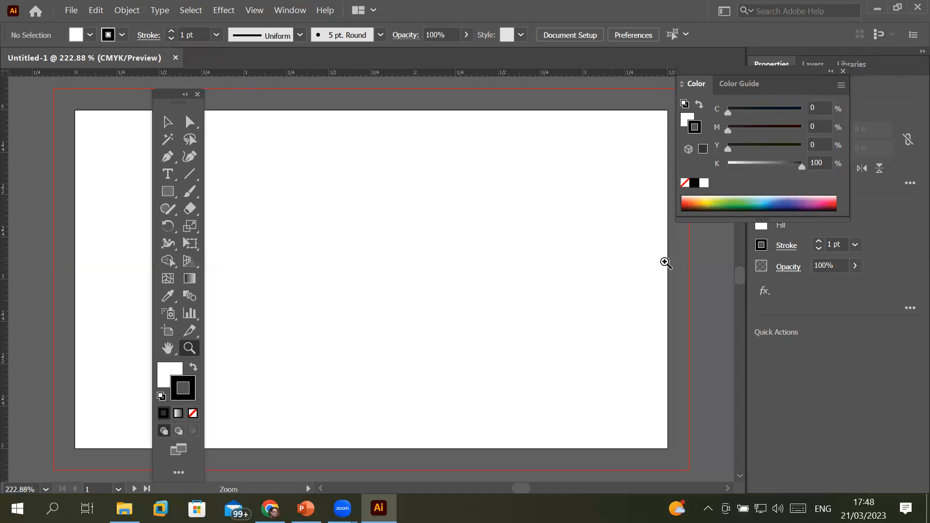
Step: Alternate the view between actual size at 100% and the first artboard fitted in the window, finishing on the fitted view
key(ctrl+1)
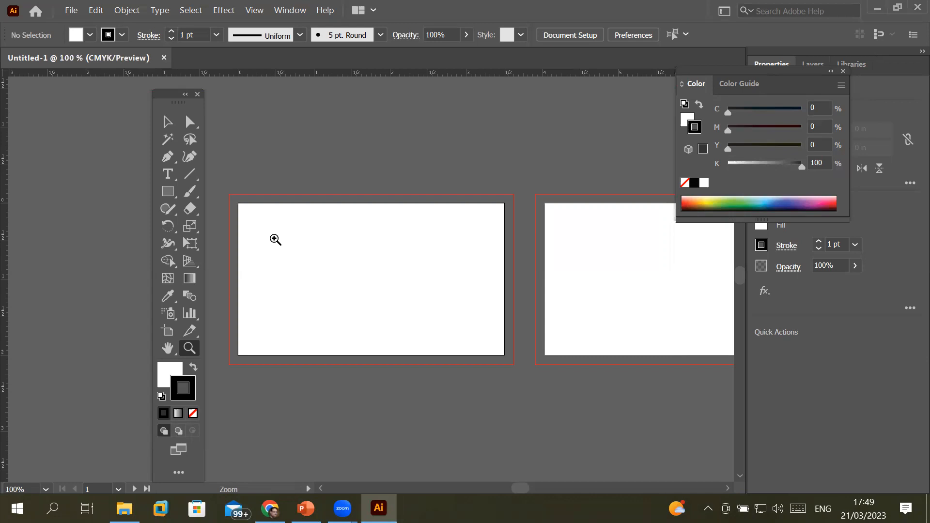
click(276, 239)
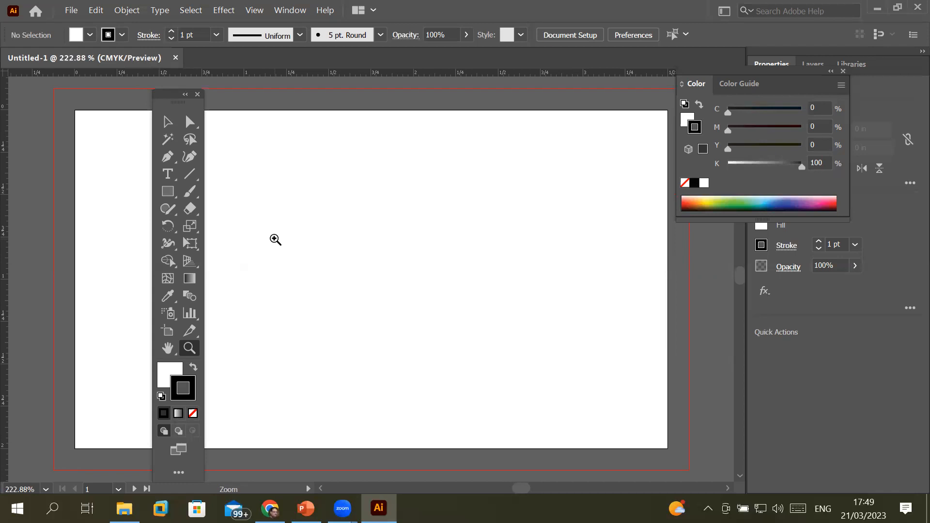
key(ctrl+1)
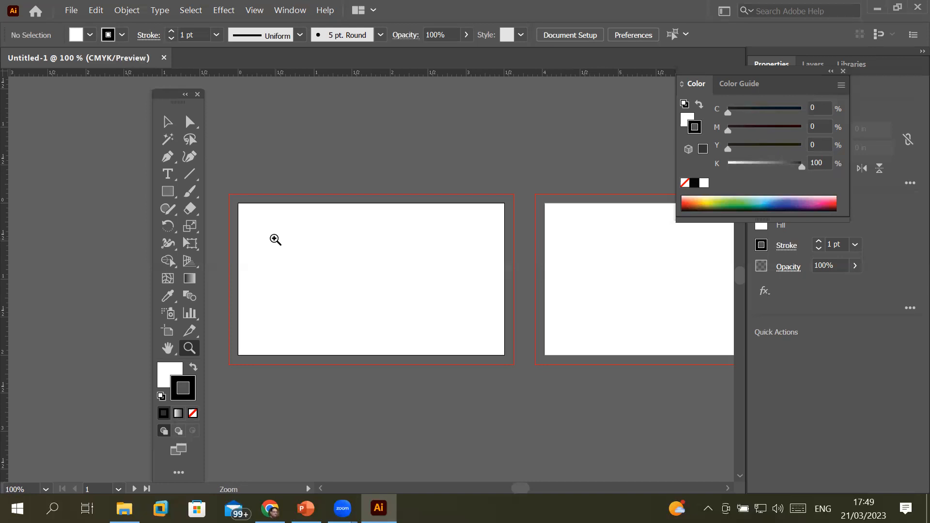
key(ctrl)
key(ctrl+0)
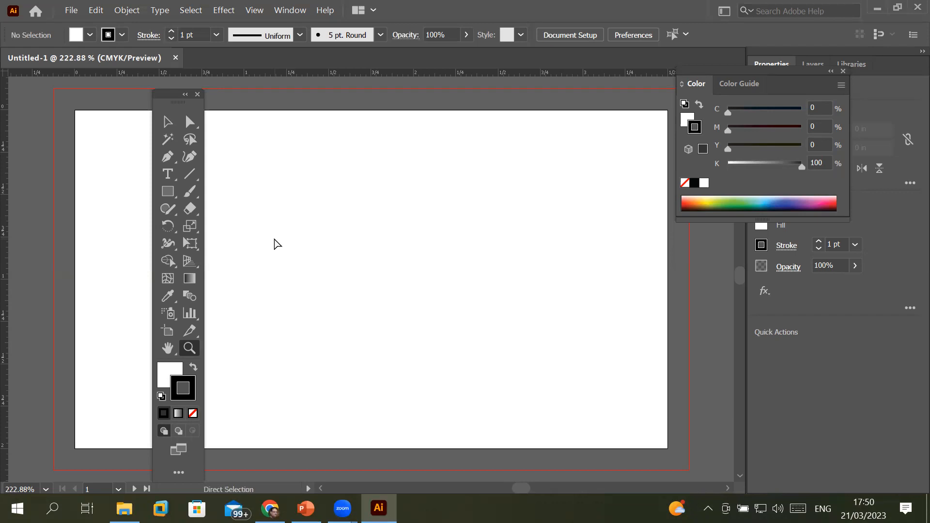
Step: Zoom in on the first artboard to 3200% with the Zoom In command
key(ctrl+plus)
key(ctrl+plus)
key(ctrl+plus)
key(ctrl+plus)
key(ctrl+plus)
key(ctrl+plus)
key(ctrl+plus)
key(ctrl+plus)
key(ctrl+plus)
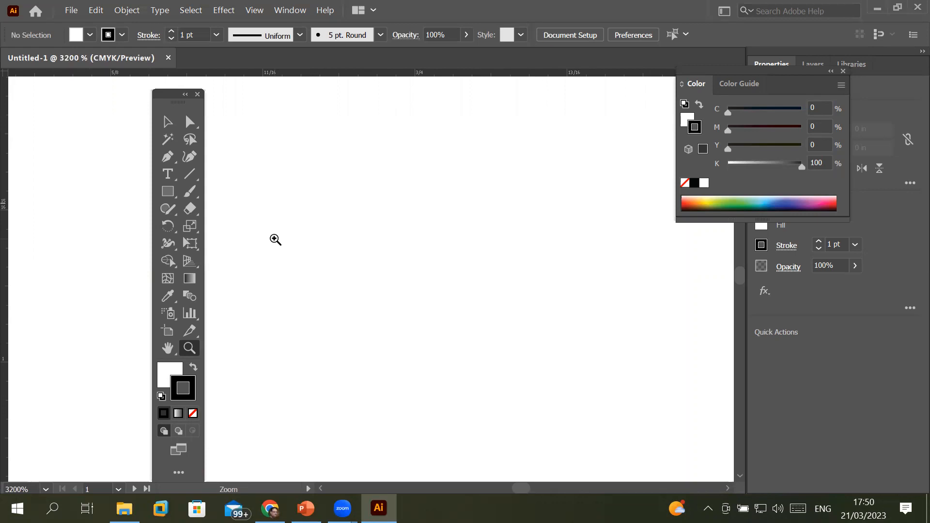
Step: Zoom the view out to 3.13% with the Zoom Out command
key(ctrl+minus)
key(ctrl+minus)
key(ctrl+minus)
key(ctrl+minus)
key(ctrl+minus)
key(ctrl+minus)
key(ctrl+minus)
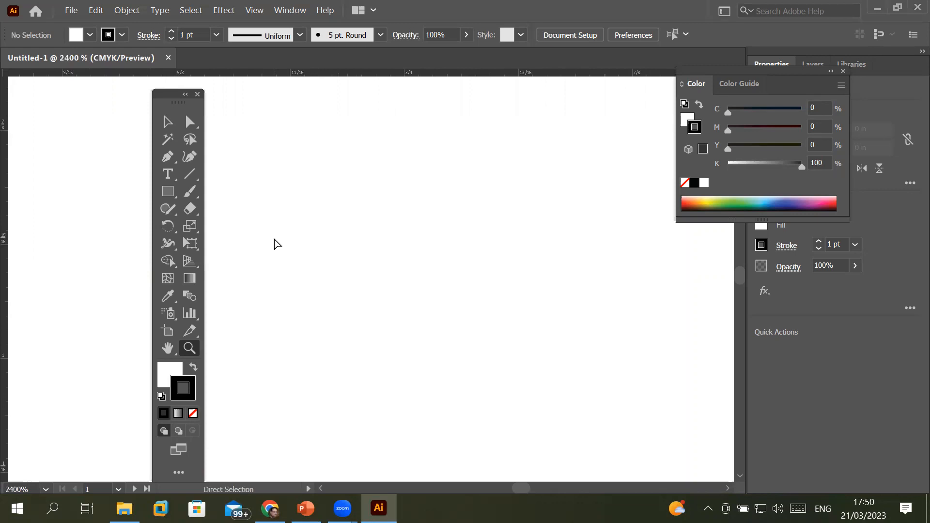
key(ctrl+minus)
key(ctrl+minus)
key(ctrl+minus)
key(ctrl+minus)
key(ctrl+minus)
key(ctrl+minus)
key(ctrl+minus)
key(ctrl+minus)
key(ctrl+minus)
key(ctrl+minus)
key(ctrl+minus)
key(ctrl+minus)
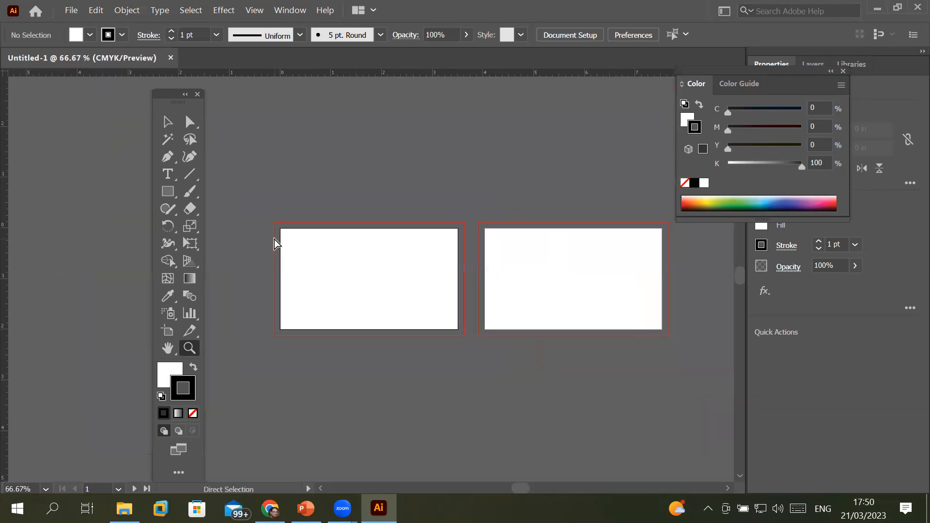
key(ctrl+minus)
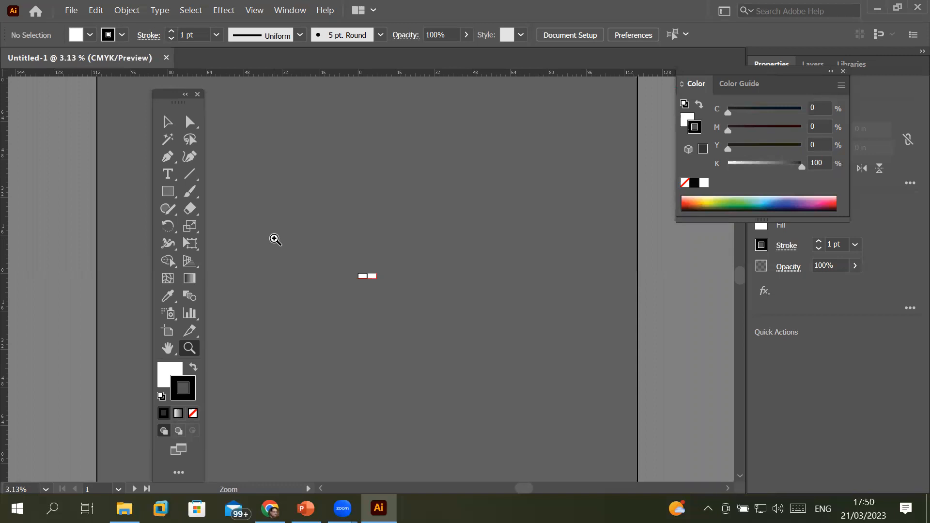
Step: Use the Zoom tool on the empty canvas to zoom in to 4.17% and back out to 3.13%
right_click(274, 239)
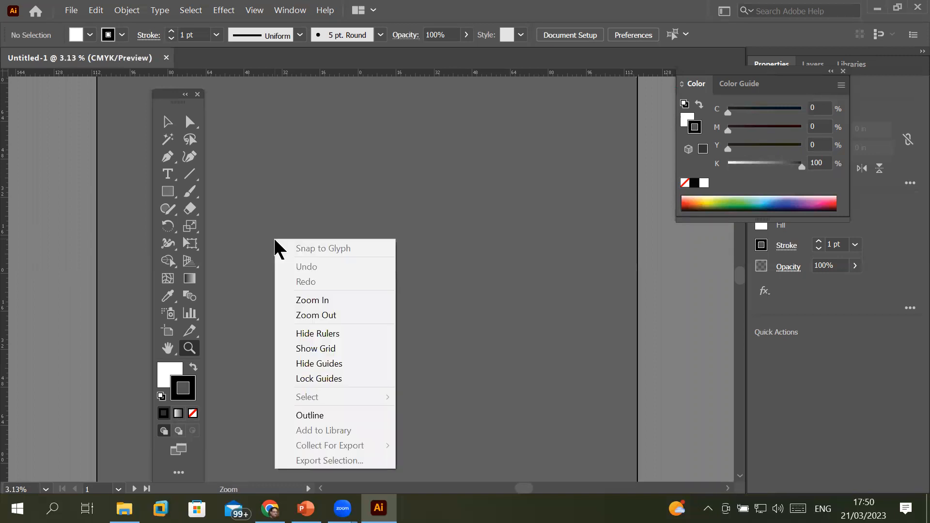
click(468, 186)
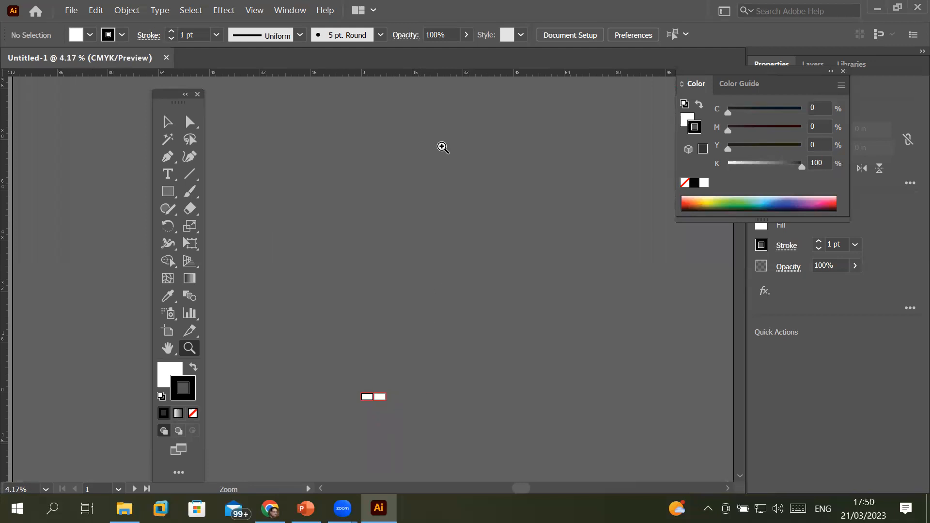
alt+click(446, 191)
click(446, 191)
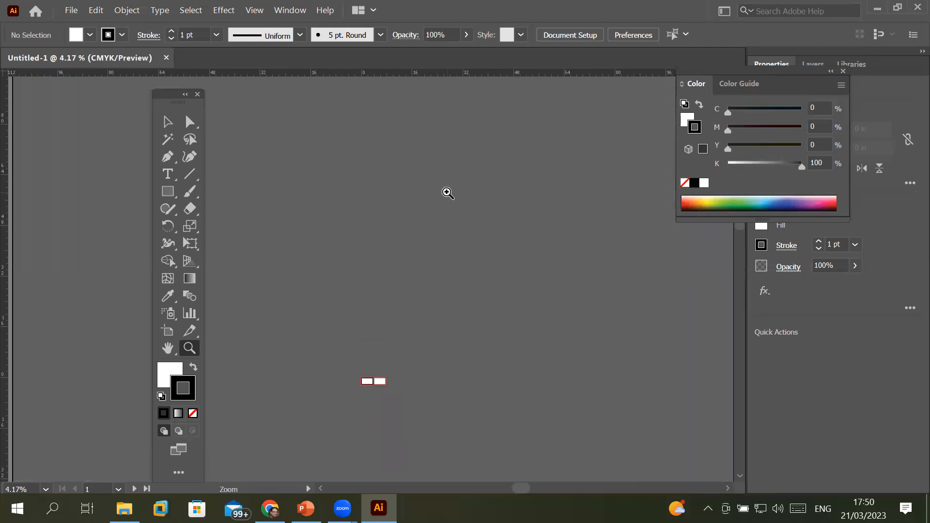
alt+click(443, 192)
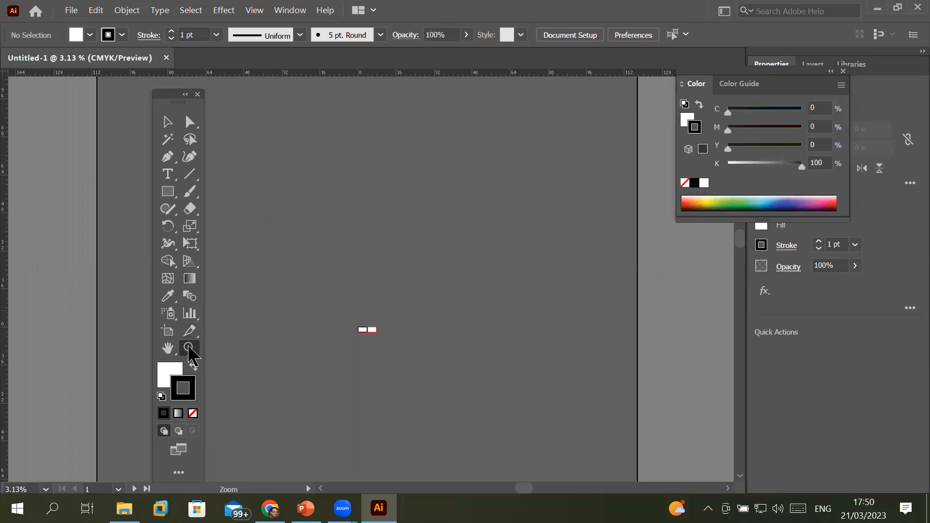
Step: Zoom in on the first artboard with the Zoom tool, and back out to 50% so both artboards fit
click(365, 336)
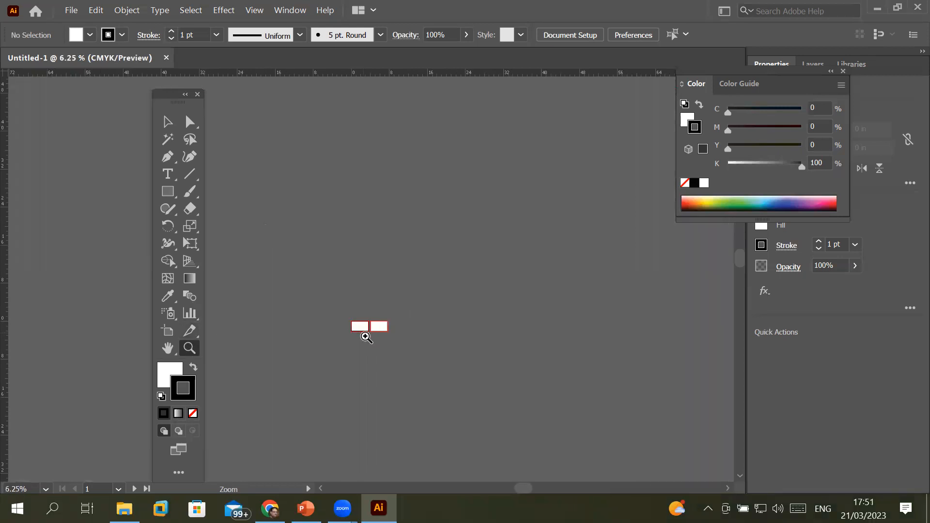
click(359, 330)
click(359, 329)
click(359, 329)
click(359, 330)
click(359, 329)
click(365, 316)
click(365, 316)
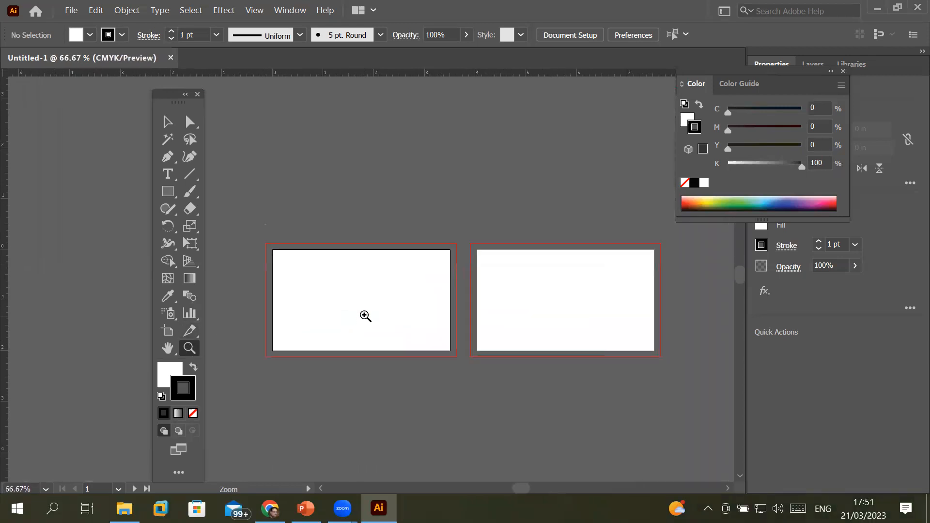
click(365, 316)
click(365, 316)
alt+click(365, 316)
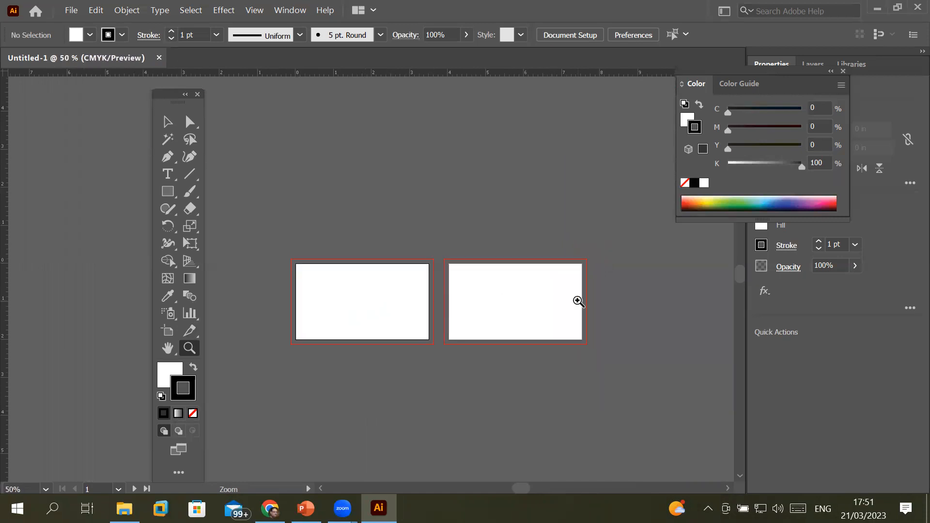
Step: Zoom in on the second artboard to 150%, and shift the magnified view to the first artboard at 200%
click(577, 301)
click(578, 301)
click(578, 301)
alt+click(578, 300)
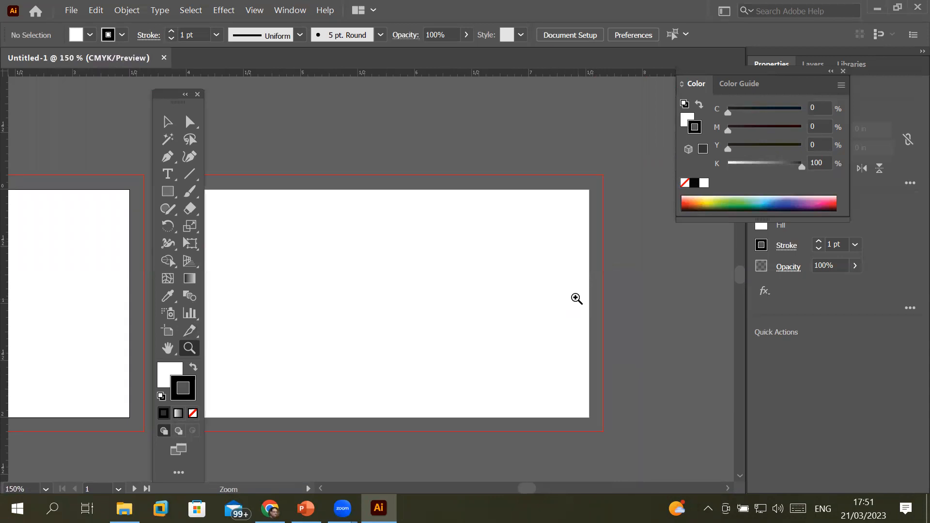
alt+click(531, 299)
click(415, 297)
scroll(415, 296, up, 7)
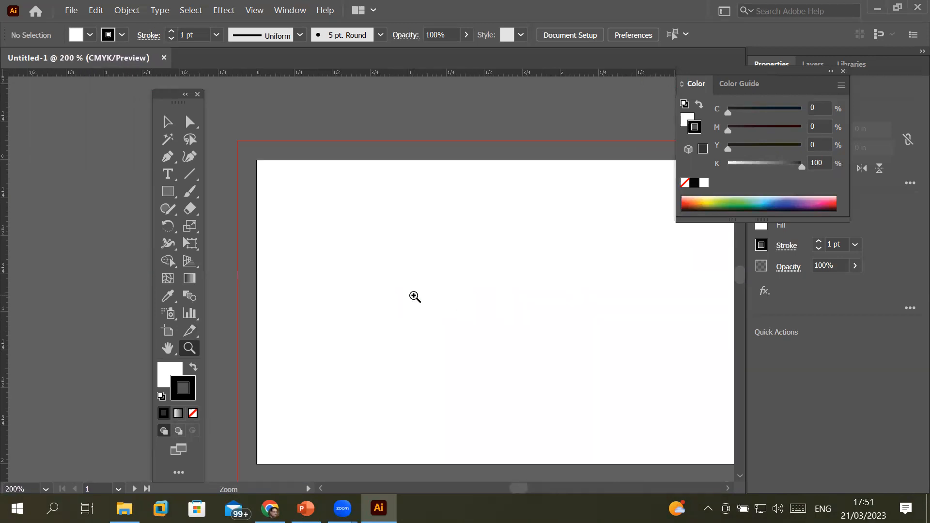
Step: Zoom repeatedly out of and into the artboards with the scroll wheel, finishing at 100% with both artboards in view
scroll(414, 296, down, 9)
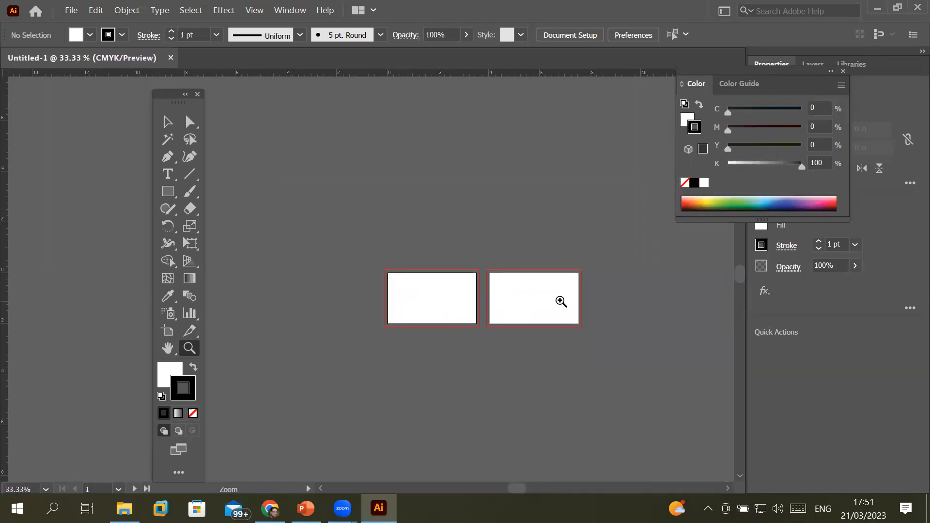
scroll(561, 299, up, 5)
scroll(563, 300, down, 5)
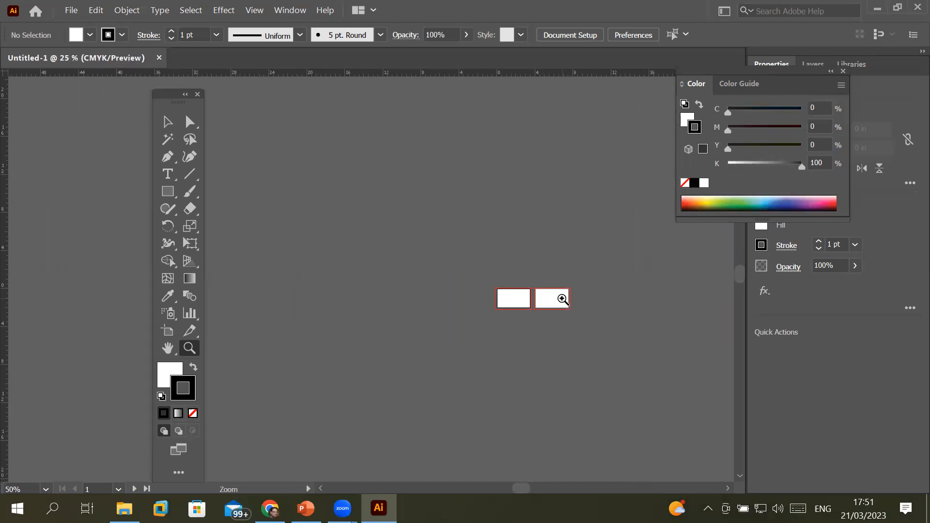
scroll(512, 304, up, 4)
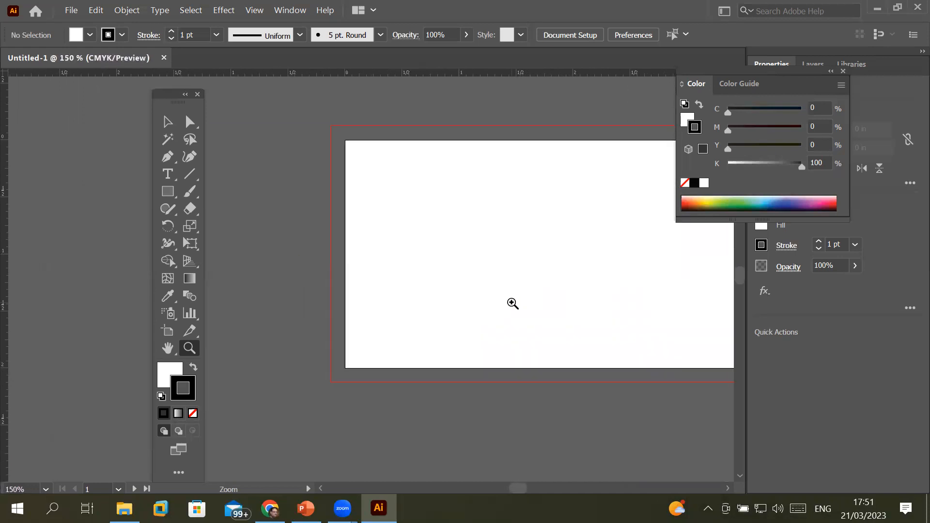
scroll(513, 304, down, 7)
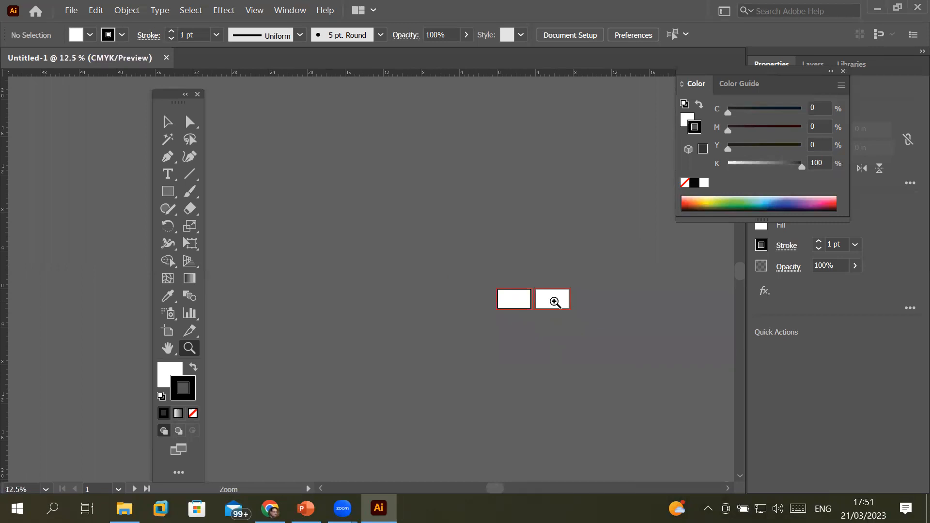
scroll(554, 301, up, 7)
scroll(561, 302, down, 3)
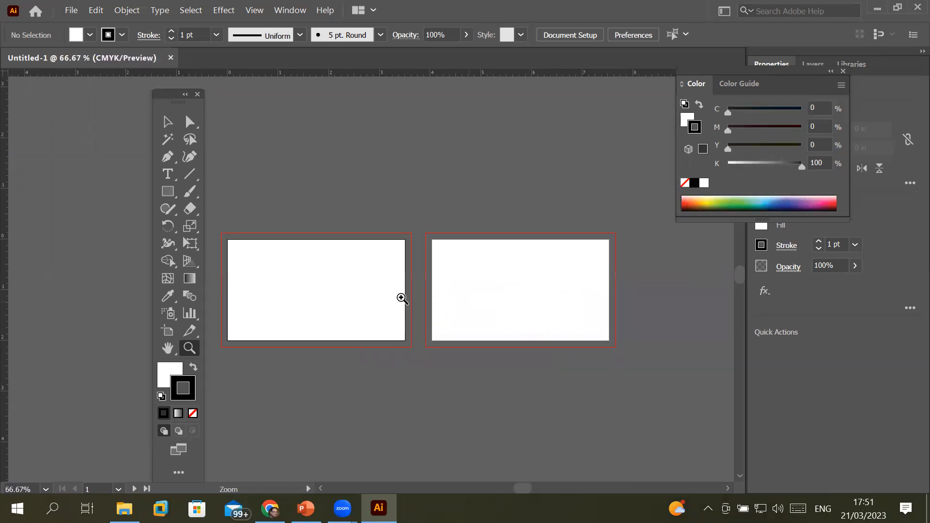
scroll(451, 302, up, 2)
scroll(449, 301, down, 1)
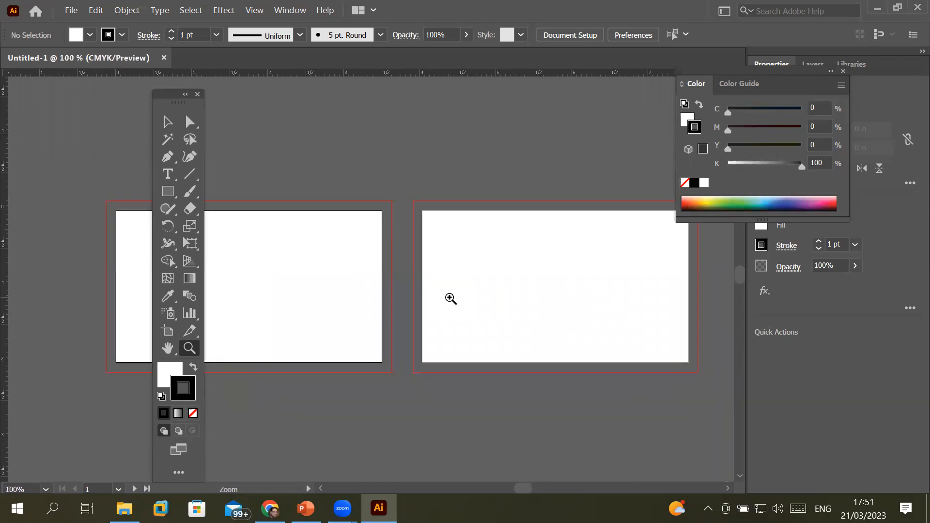
Step: Place the floating toolbox beside the first artboard and draw a rectangle about 0.75 × 0.52 in near that artboard's centre
drag(166, 98, 48, 95)
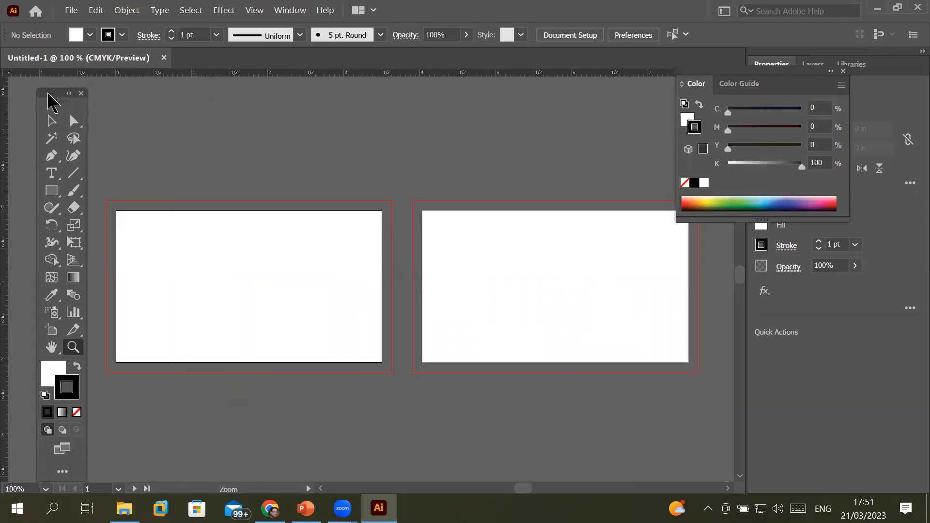
click(74, 350)
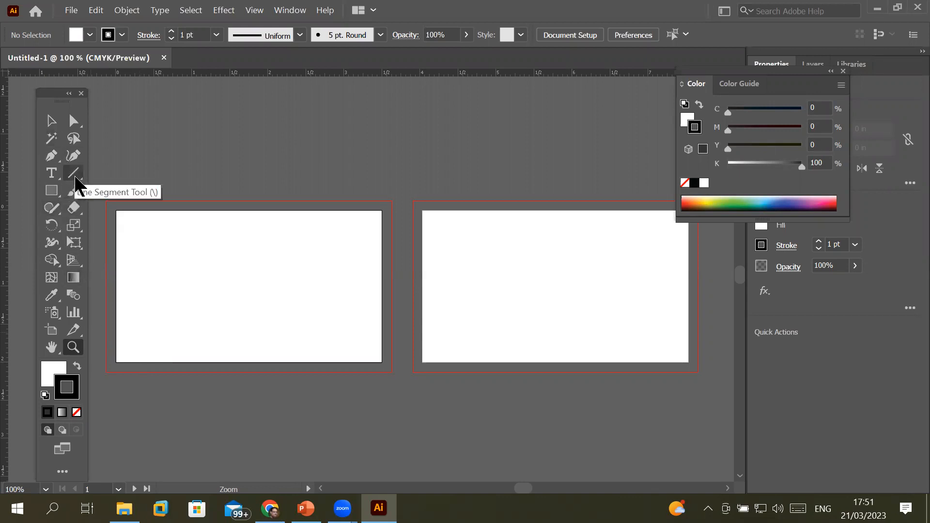
click(51, 190)
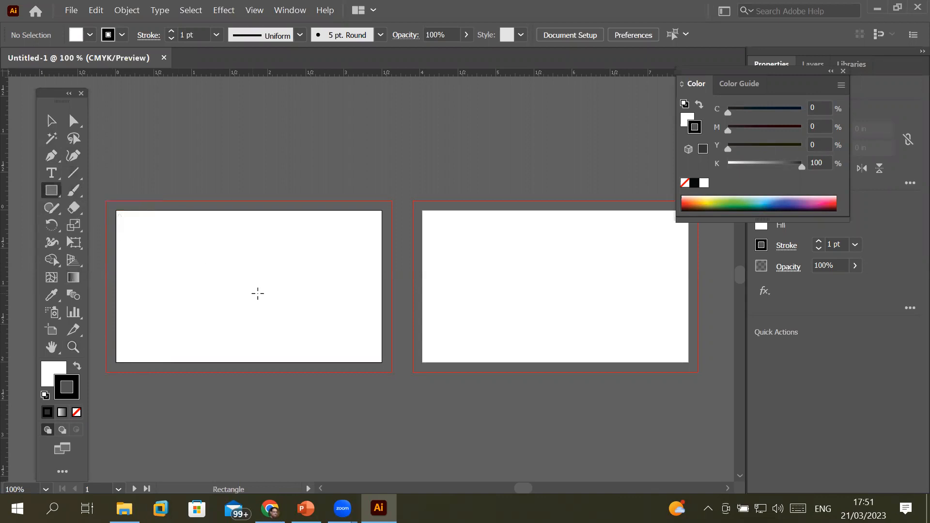
drag(226, 263, 283, 303)
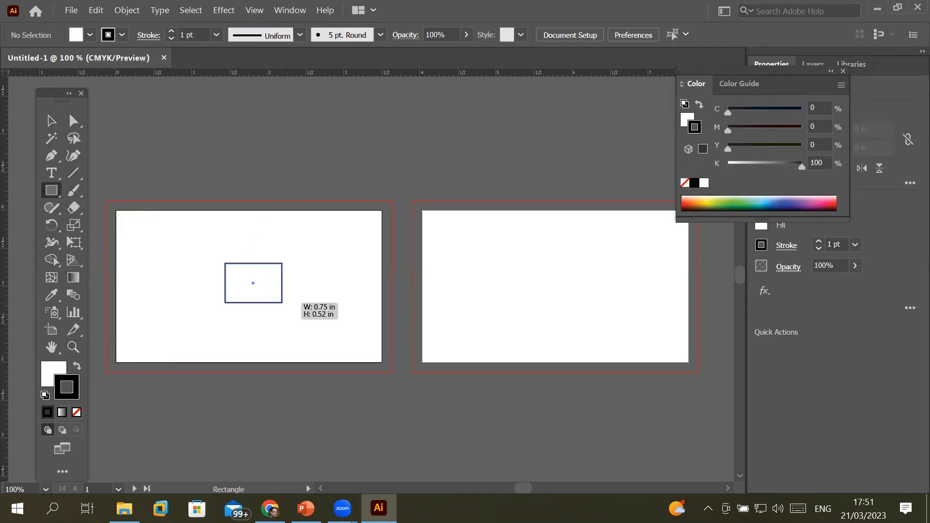
click(52, 194)
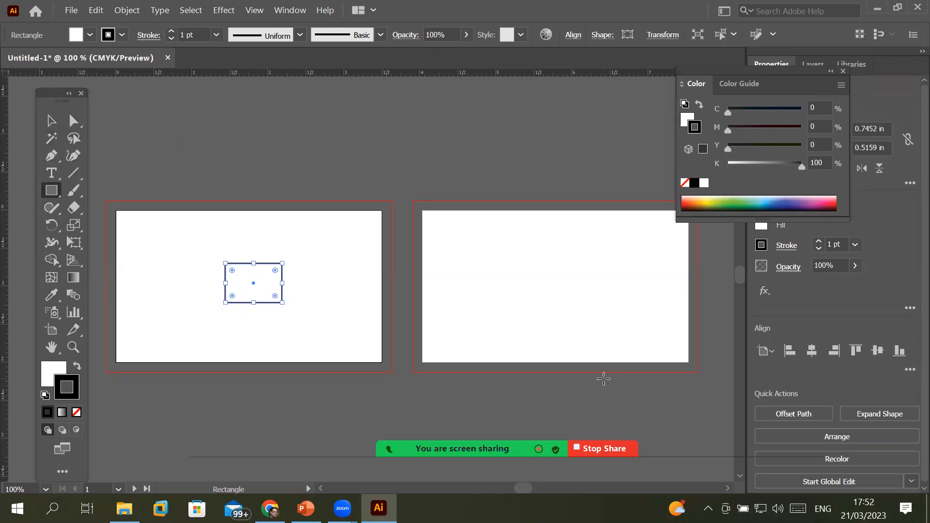
Step: Enlarge the display with Windows Magnifier, activate the Direct Selection tool, and tear off its tool group as a floating palette
key(super+plus)
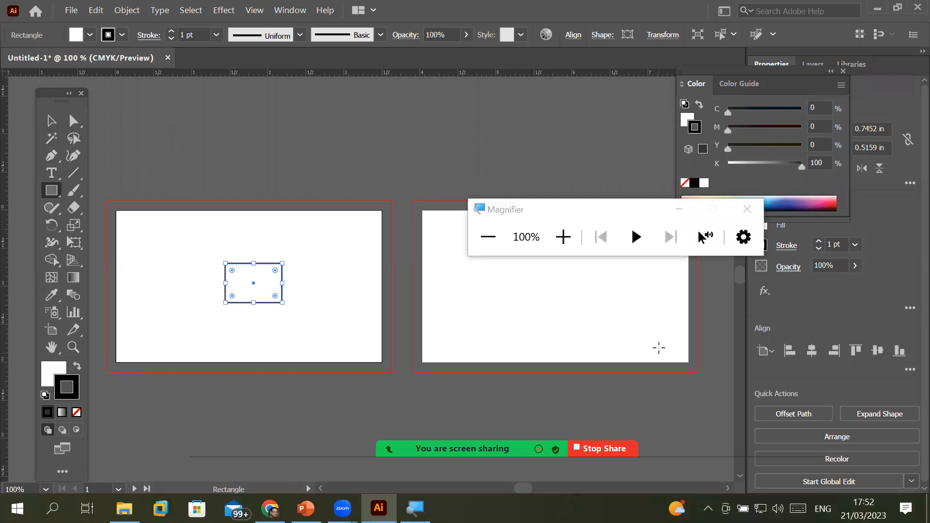
click(564, 238)
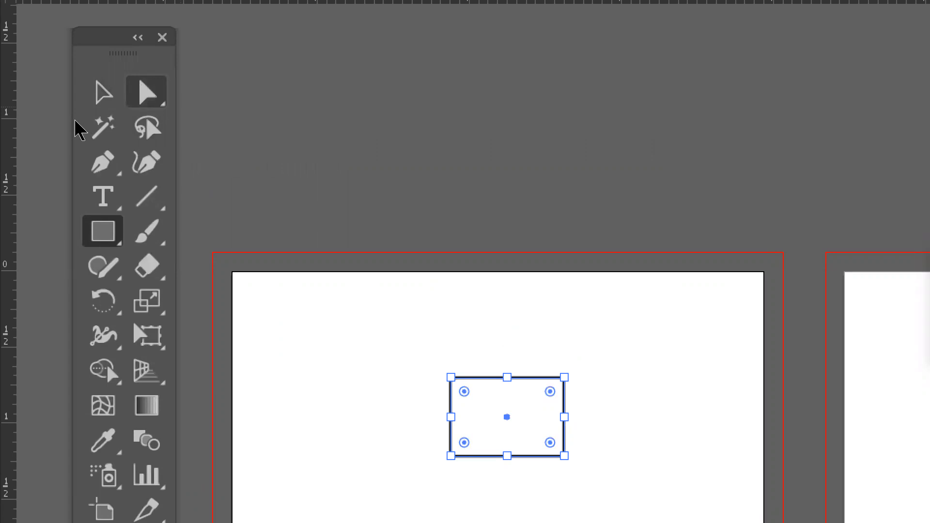
key(a)
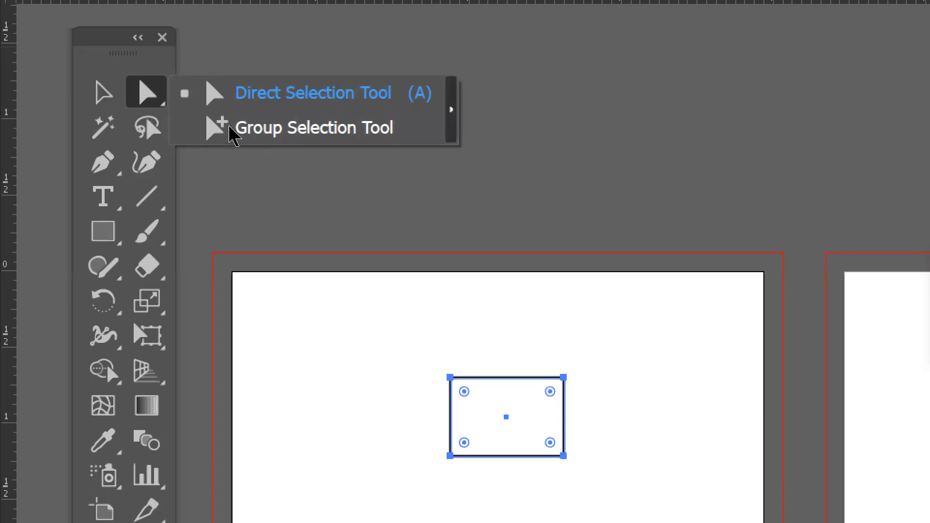
click(451, 109)
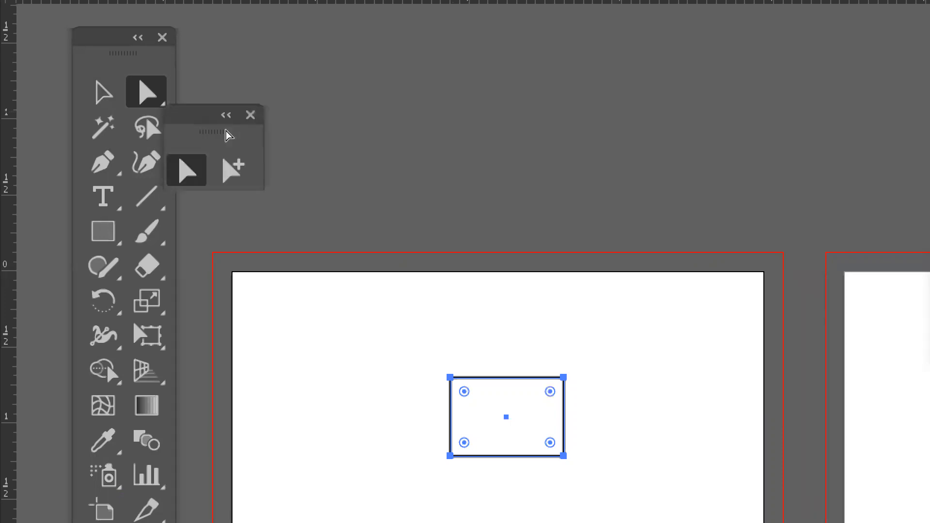
Step: Move the floating Direct Selection palette above the first artboard, and tear off the Pen tool group beside it
drag(188, 115, 392, 64)
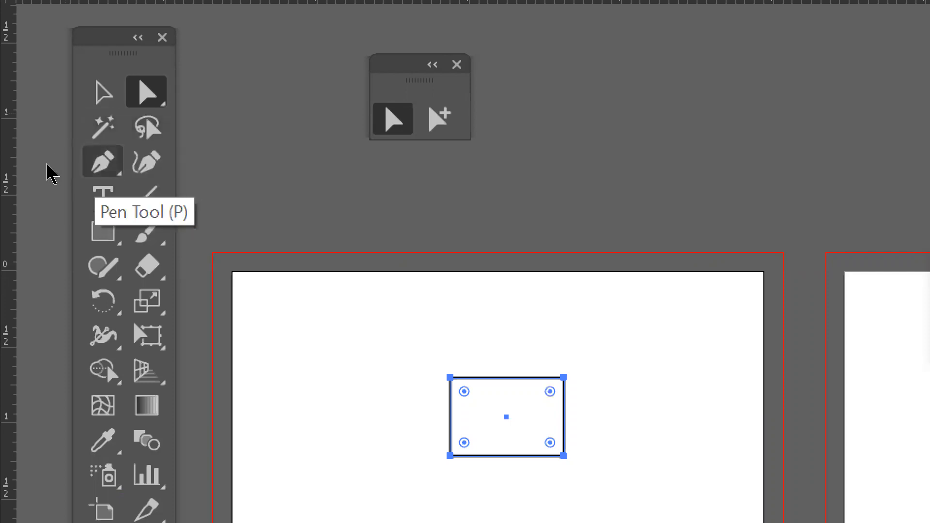
click(102, 162)
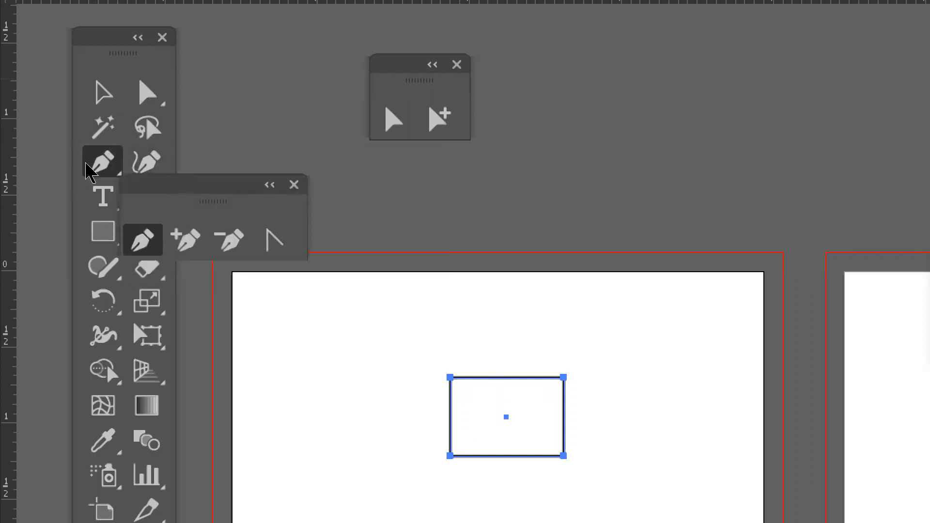
drag(164, 184, 540, 65)
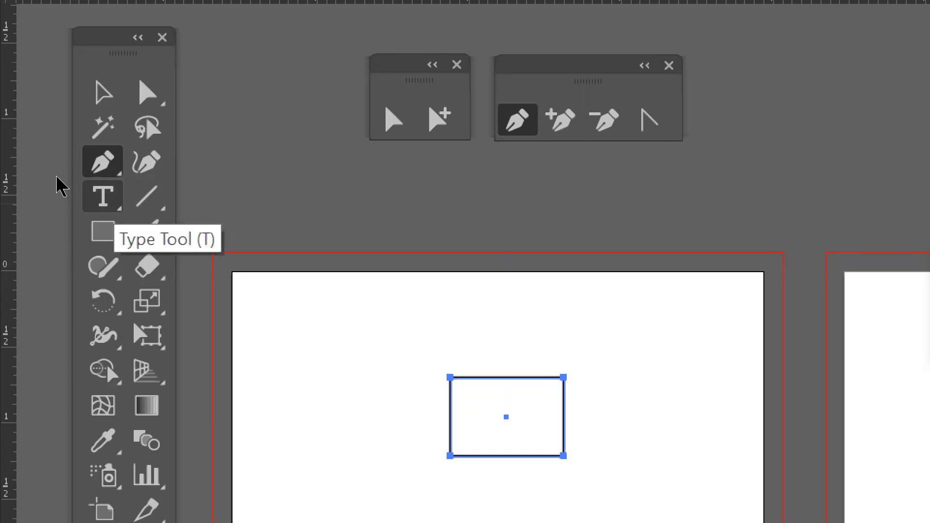
Step: Tear off the Type tool group as a floating palette and place it below the Direct Selection and Pen palettes
click(103, 196)
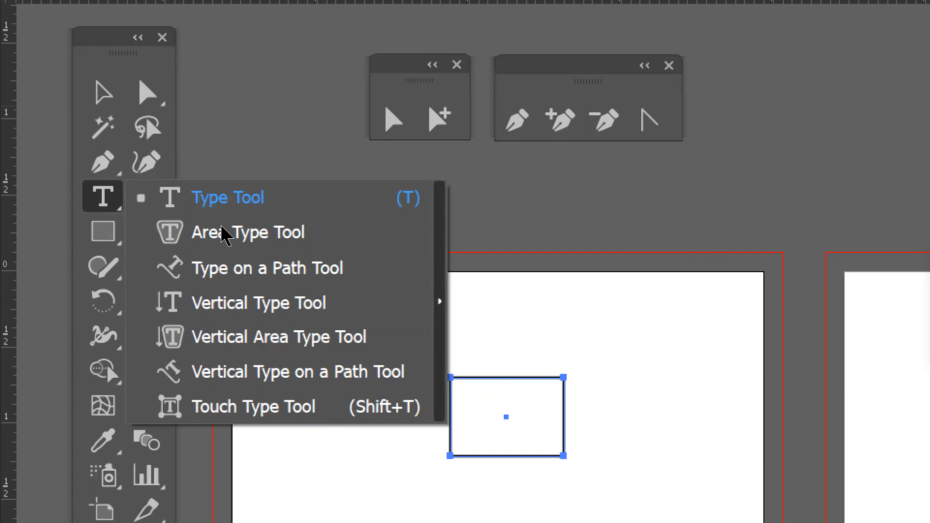
click(440, 301)
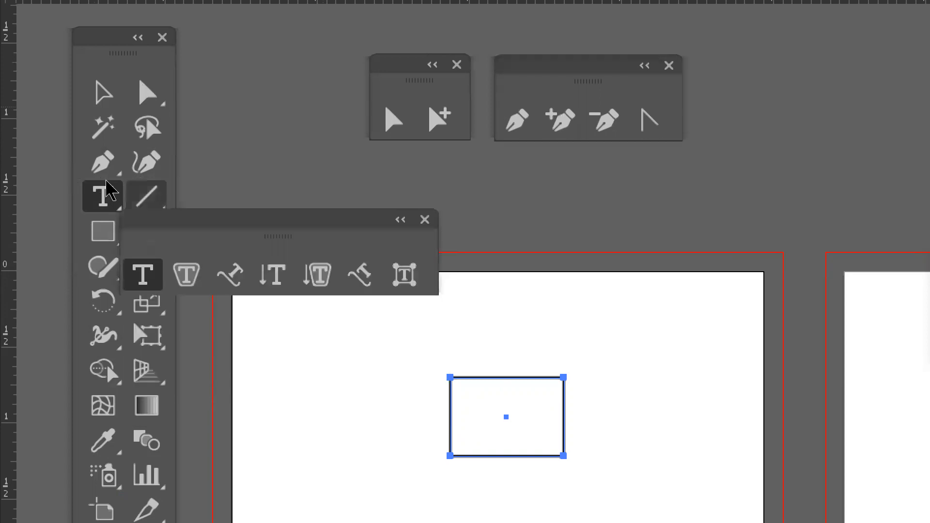
drag(194, 219, 431, 175)
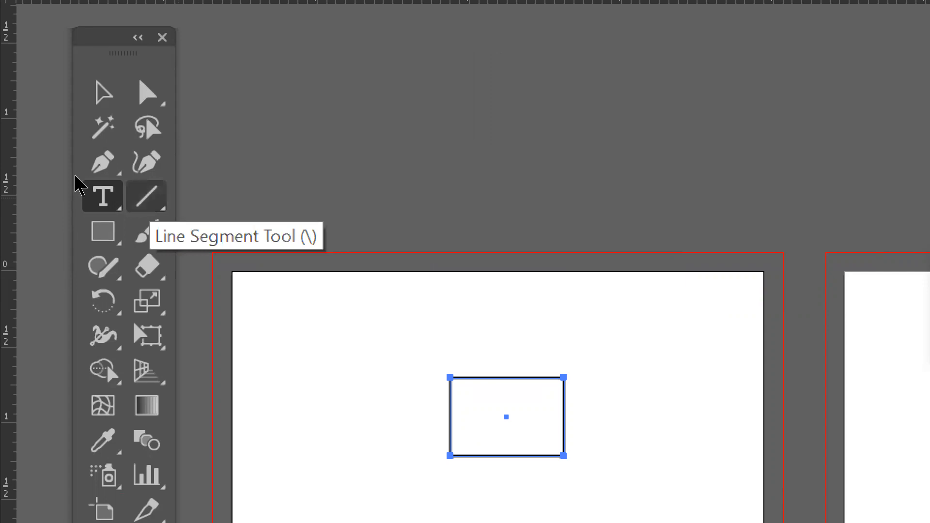
Step: Switch the Line Segment group to the Arc and Spiral tools, and tear off the group as a palette above the first artboard
click(146, 197)
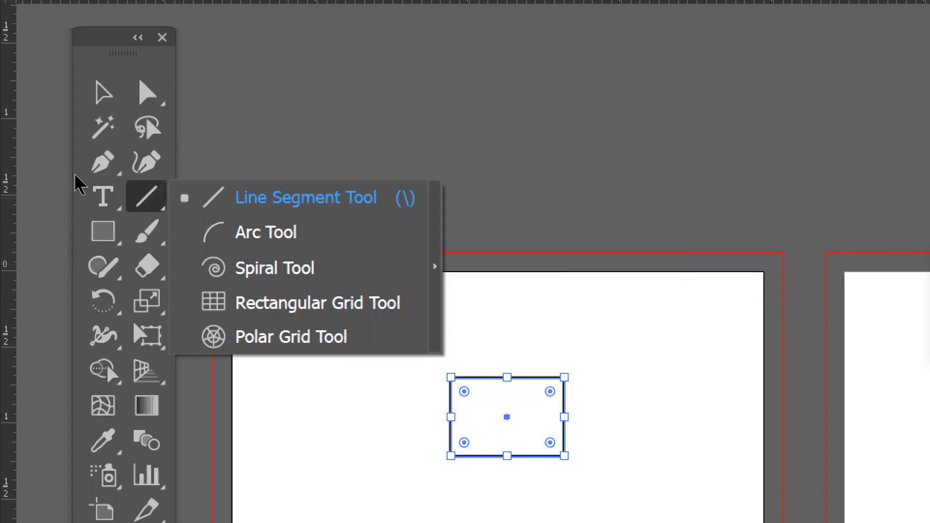
click(266, 232)
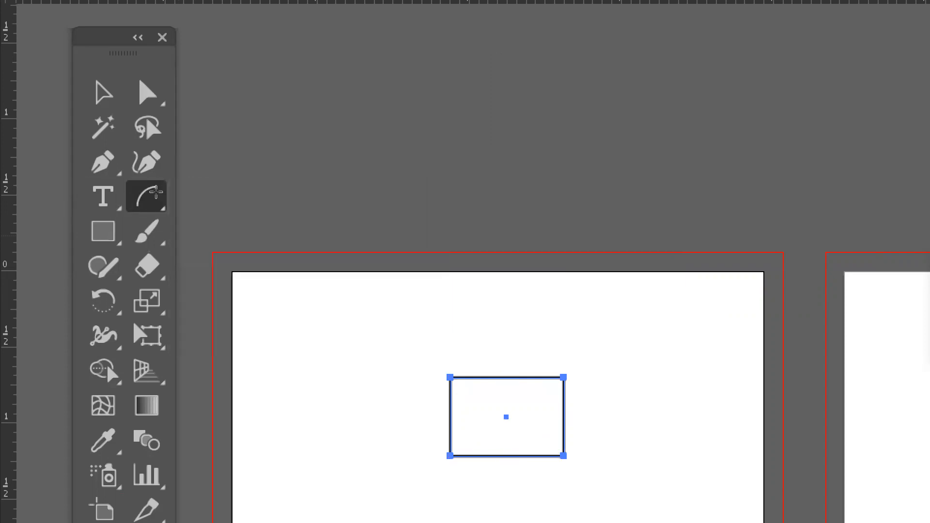
mouse_move(146, 196)
mouse_down()
mouse_move(218, 216)
mouse_move(275, 268)
mouse_up()
mouse_move(146, 196)
mouse_down()
mouse_move(272, 268)
mouse_move(271, 337)
mouse_up()
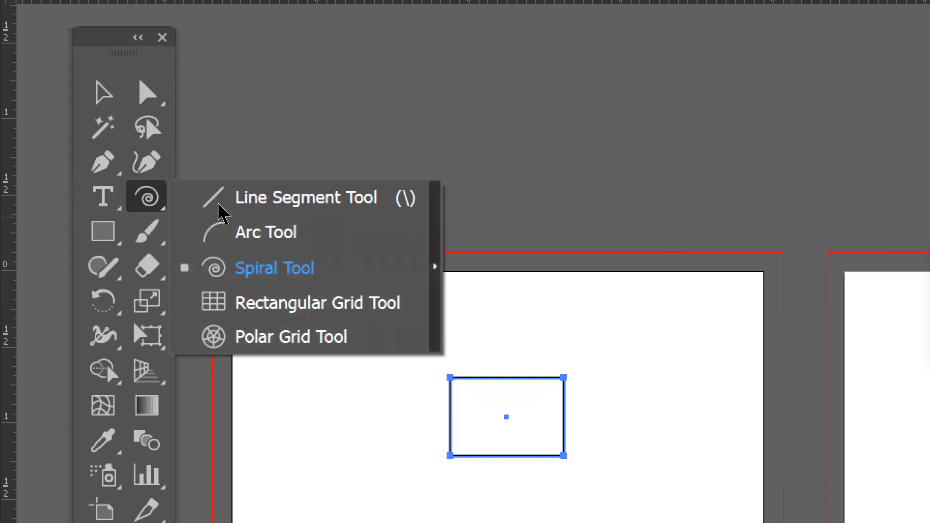
click(434, 267)
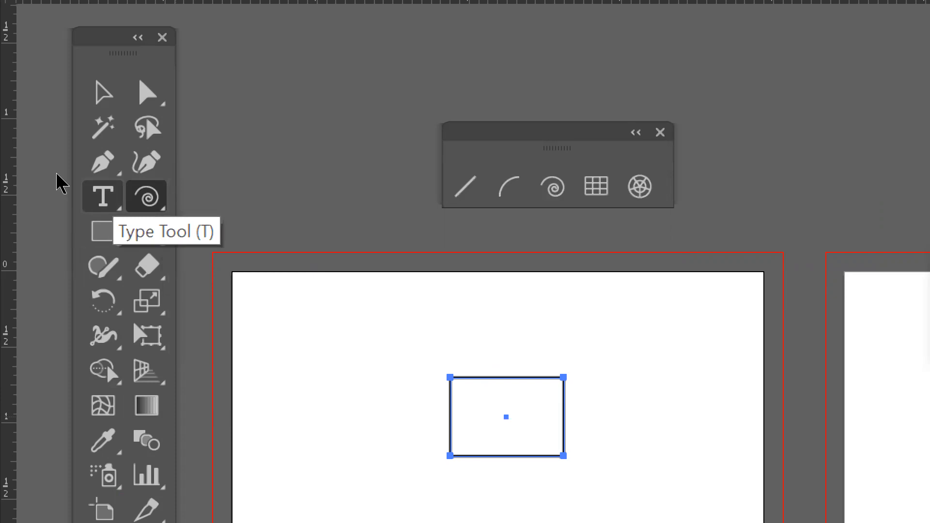
Step: Tear off the Type tool group and place its palette over the first artboard's upper edge, below the line tools palette
click(103, 196)
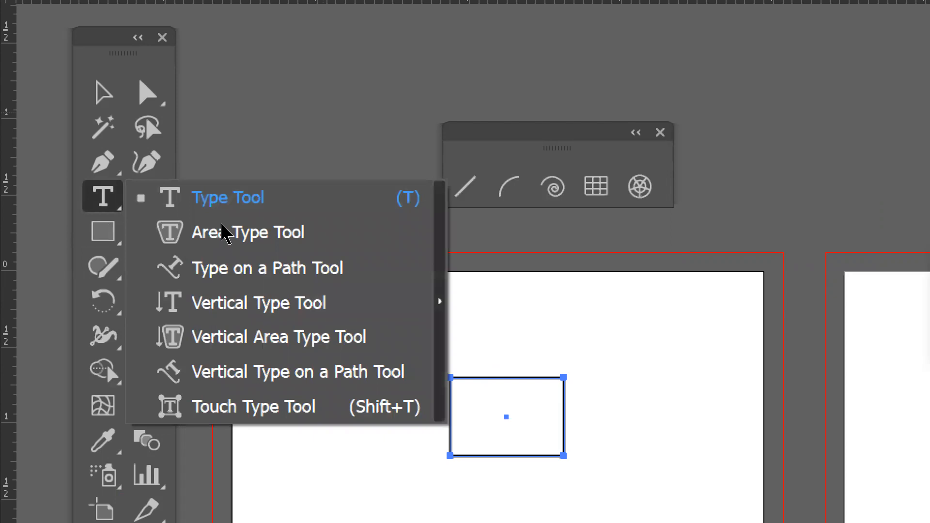
click(439, 302)
drag(296, 221, 603, 267)
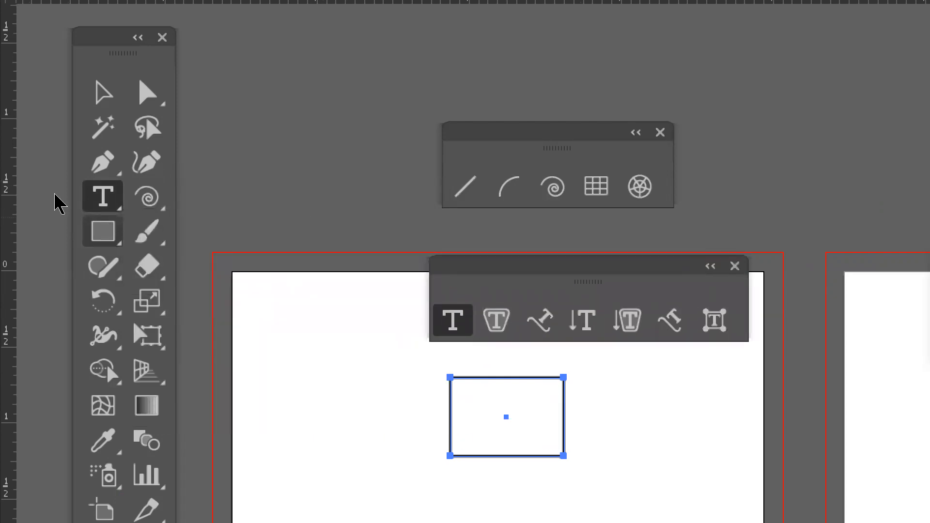
Step: View the tools grouped under the Rectangle tool, and activate the Paintbrush tool
click(103, 231)
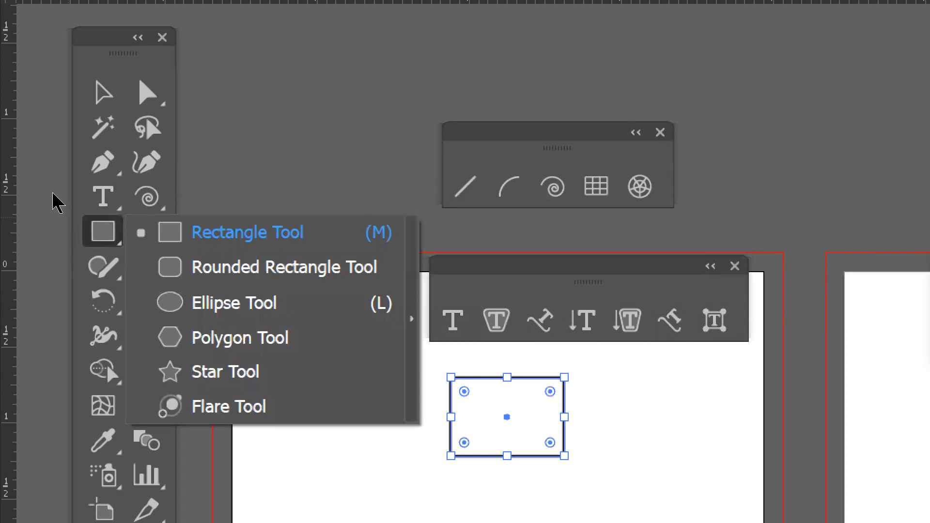
key(Escape)
key(b)
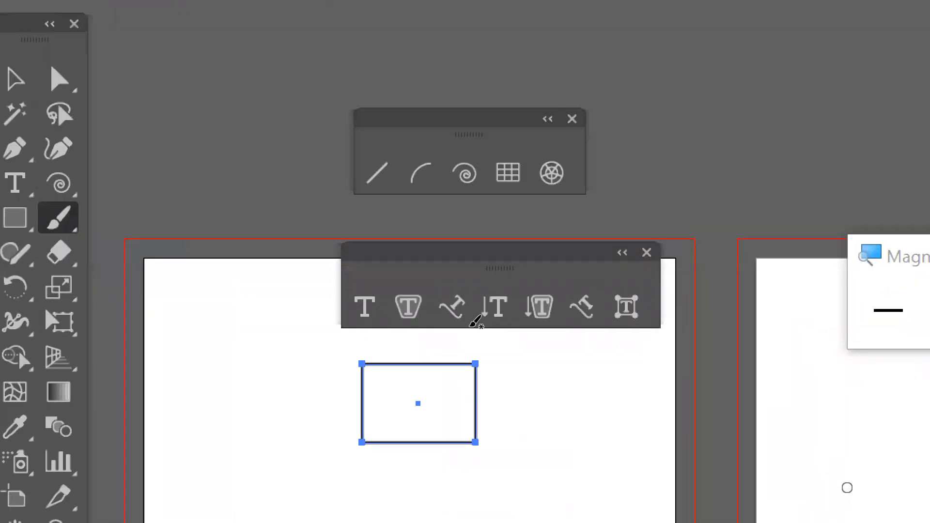
Step: Return the Windows Magnifier to 100% and deselect the rectangle using the Selection tool
key(super+minus)
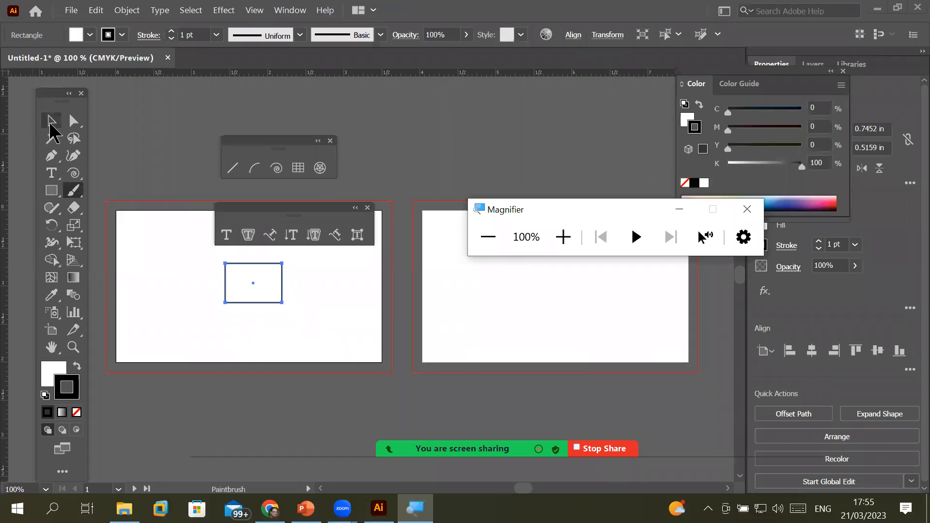
click(51, 123)
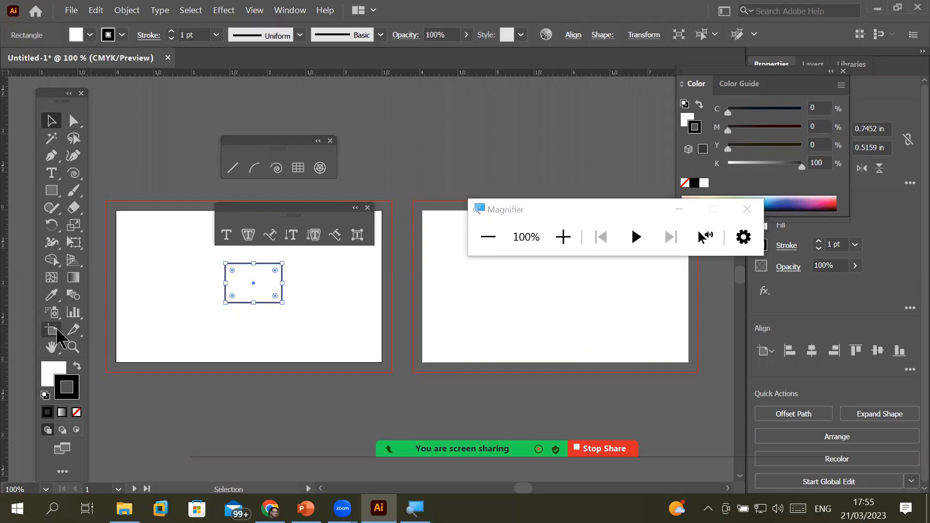
click(127, 251)
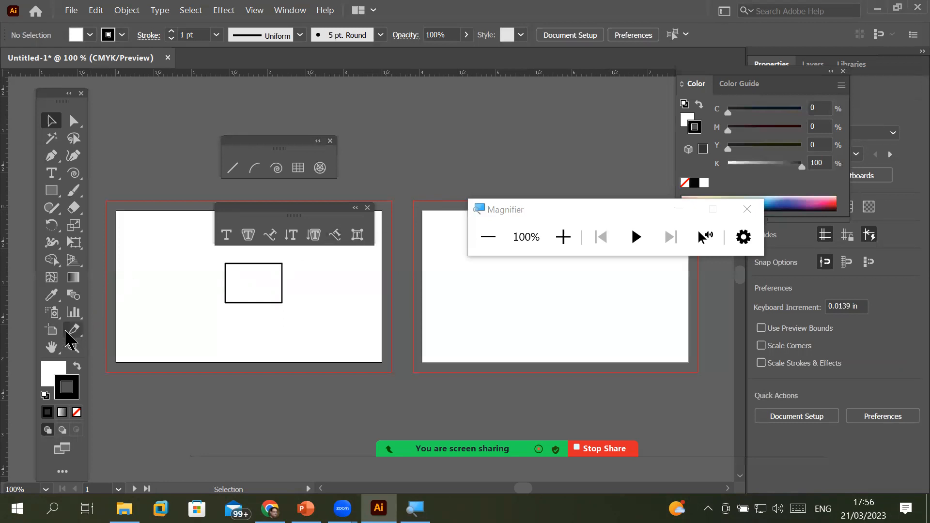
Step: Activate the Artboard tool, and move the Type palette and Magnifier window clear of the artboard labels
click(53, 331)
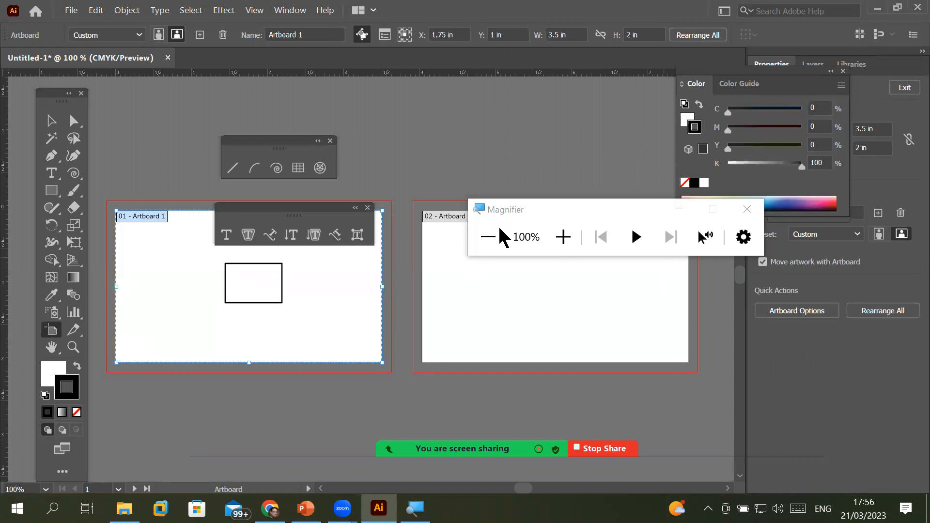
drag(345, 212, 487, 118)
drag(528, 199, 527, 312)
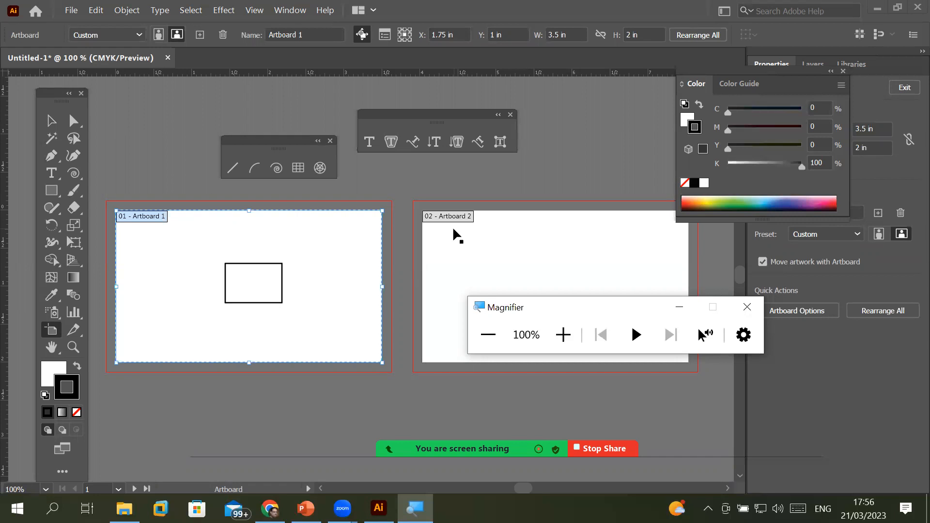
Step: Open the Artboards panel over the artboards, examine it and its Asset Export companion, and close the panel
click(290, 11)
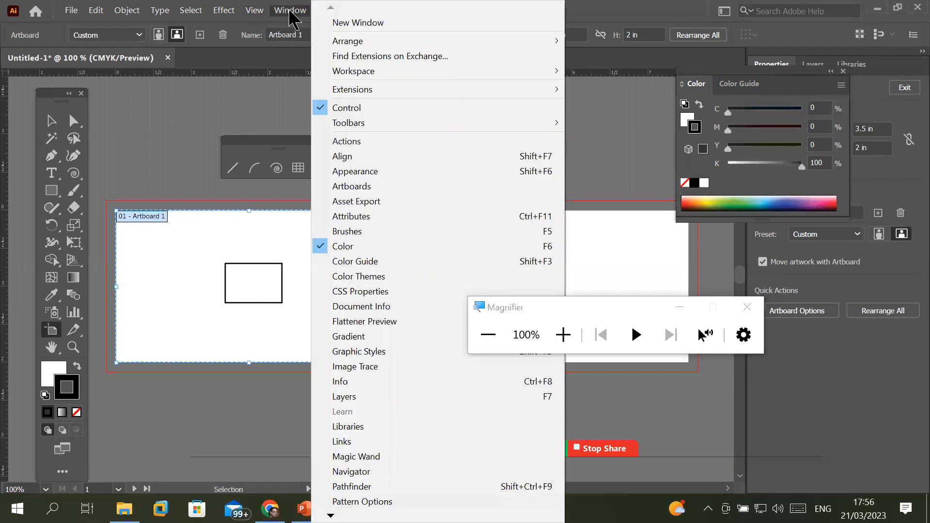
click(409, 190)
drag(498, 249, 346, 222)
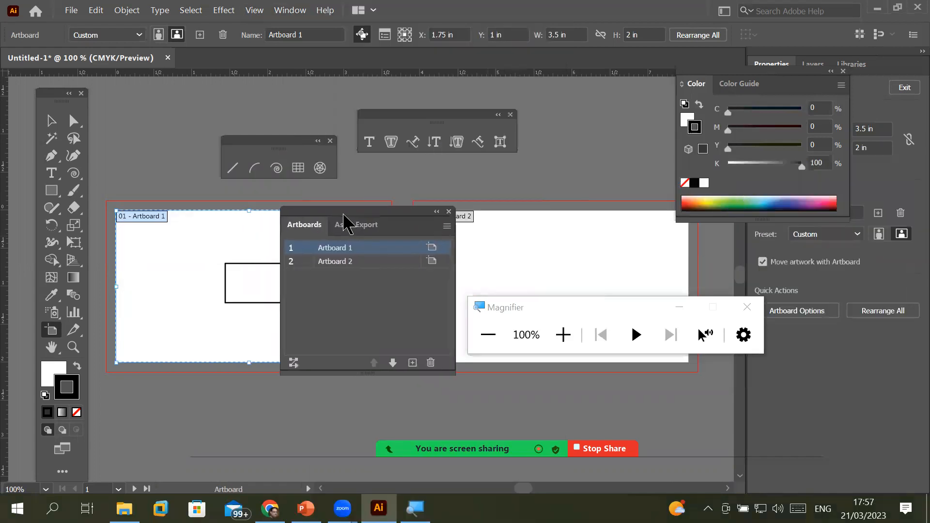
click(365, 226)
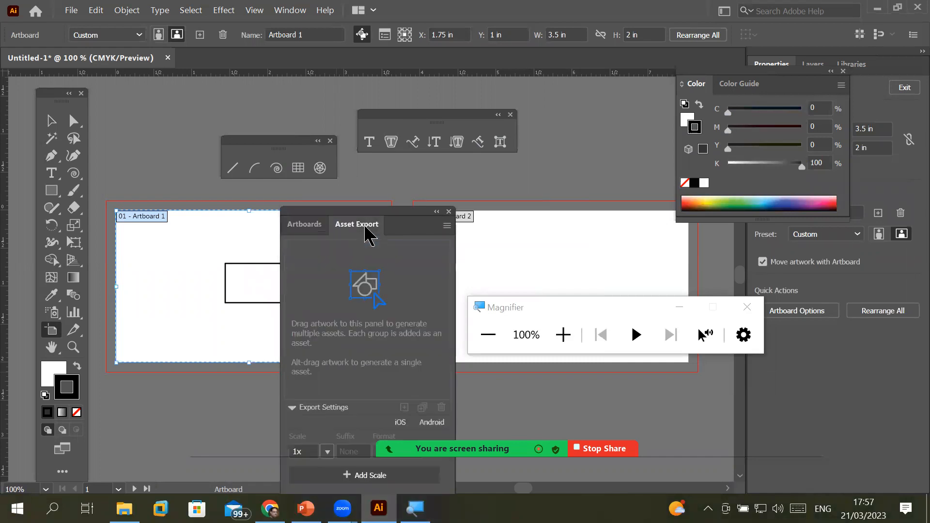
click(306, 225)
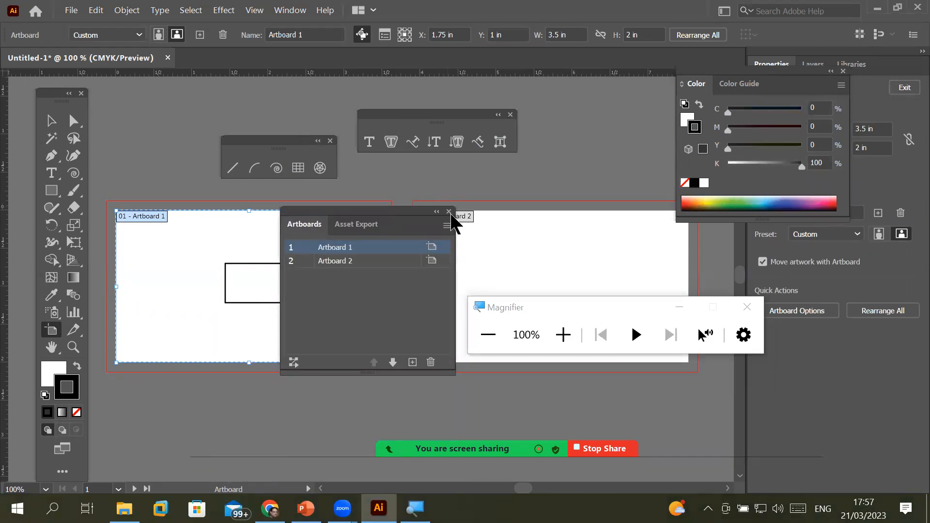
click(449, 213)
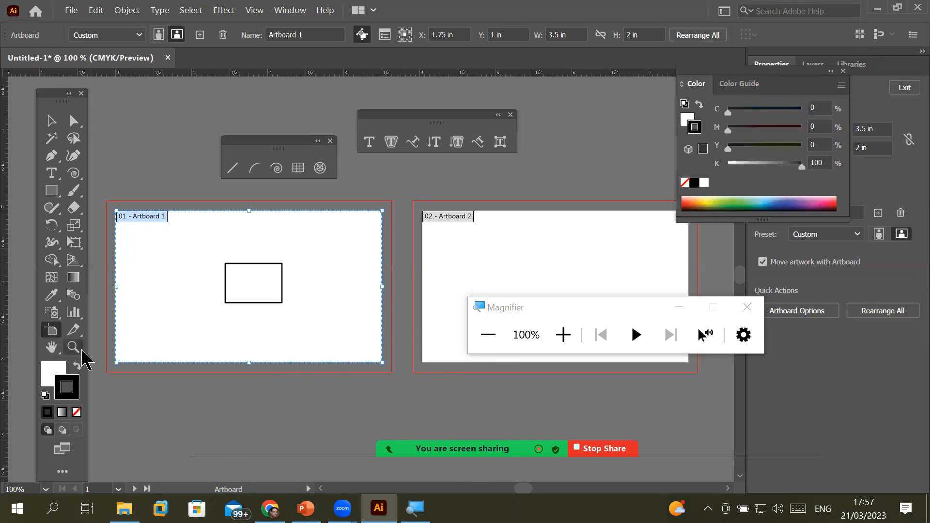
Step: Leave artboard editing with the Selection tool, re-enter it with the Artboard tool, and return to the Selection tool
click(55, 124)
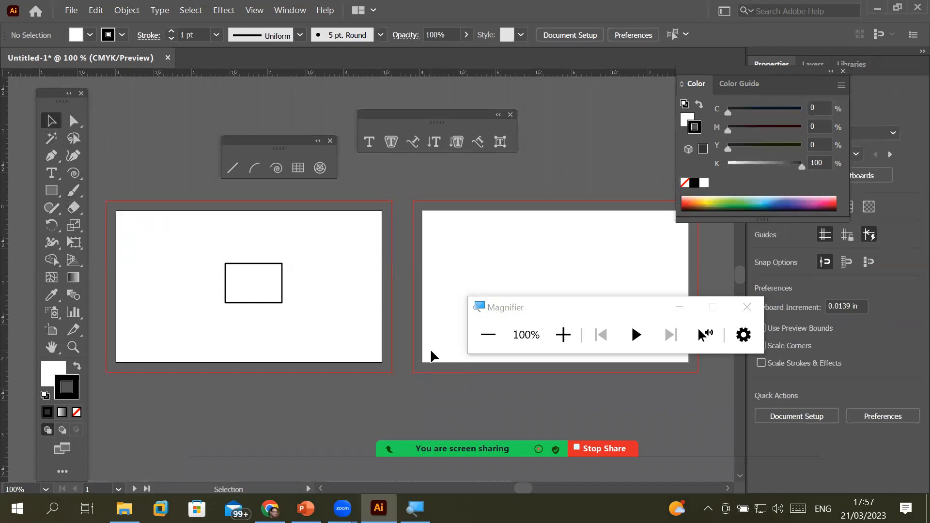
click(52, 330)
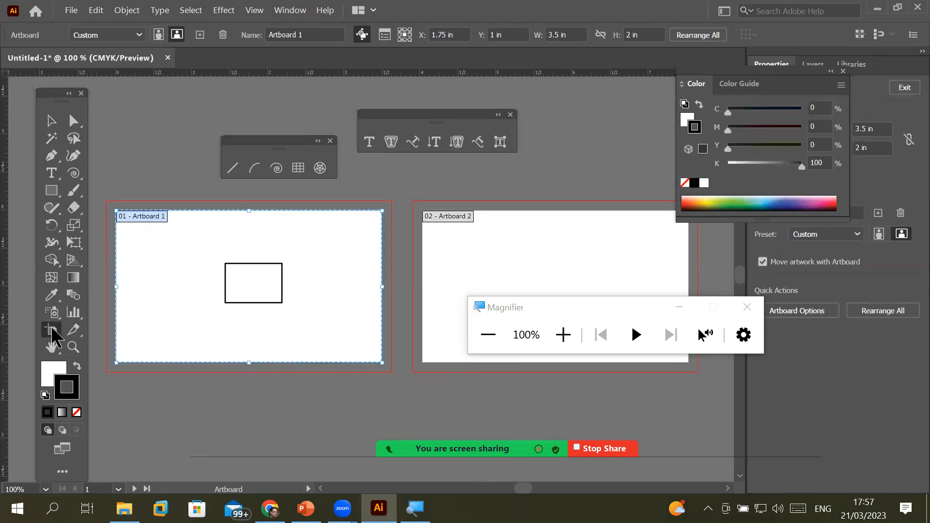
click(52, 121)
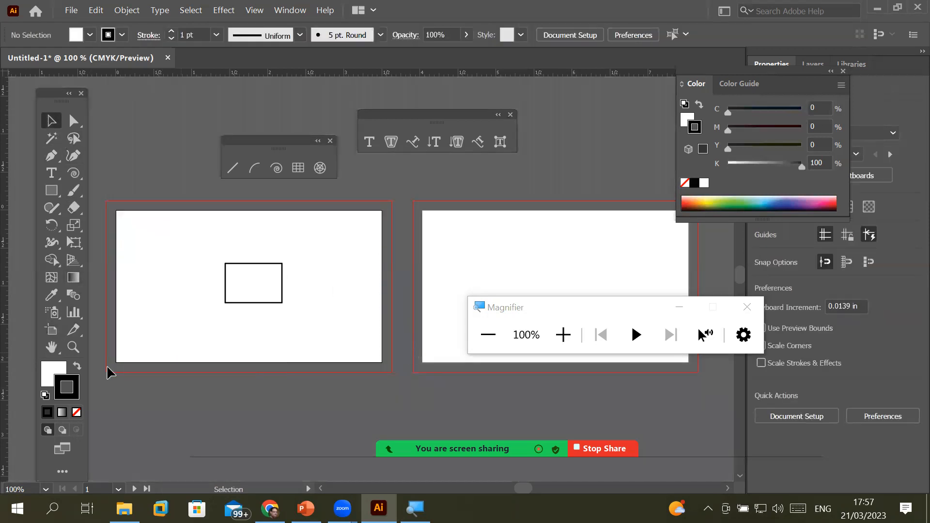
Step: Zoom in on the first artboard to 200% with the Zoom tool, and shift the magnified view across to the second artboard
click(72, 347)
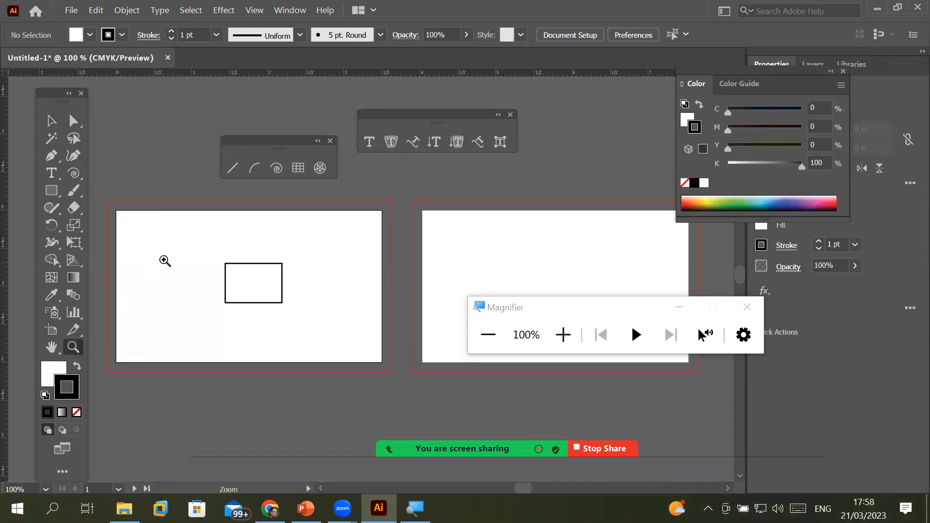
click(217, 252)
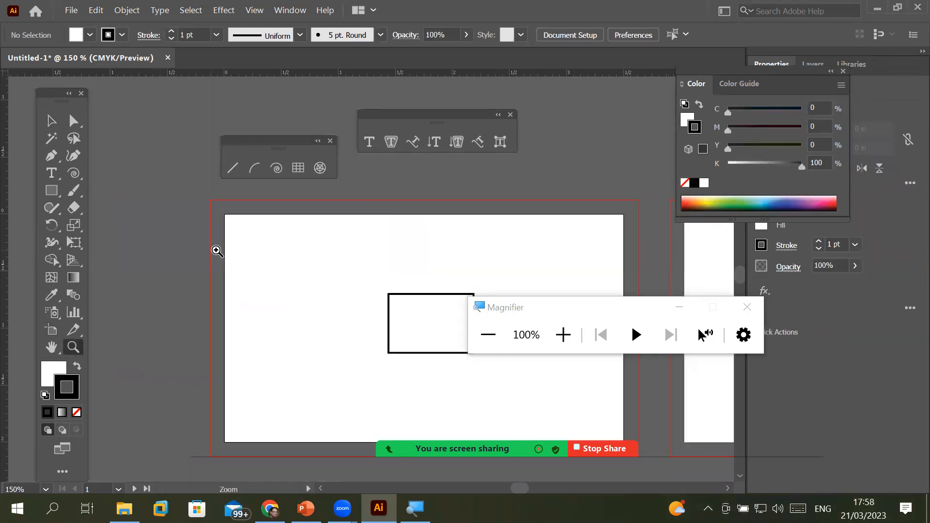
click(420, 293)
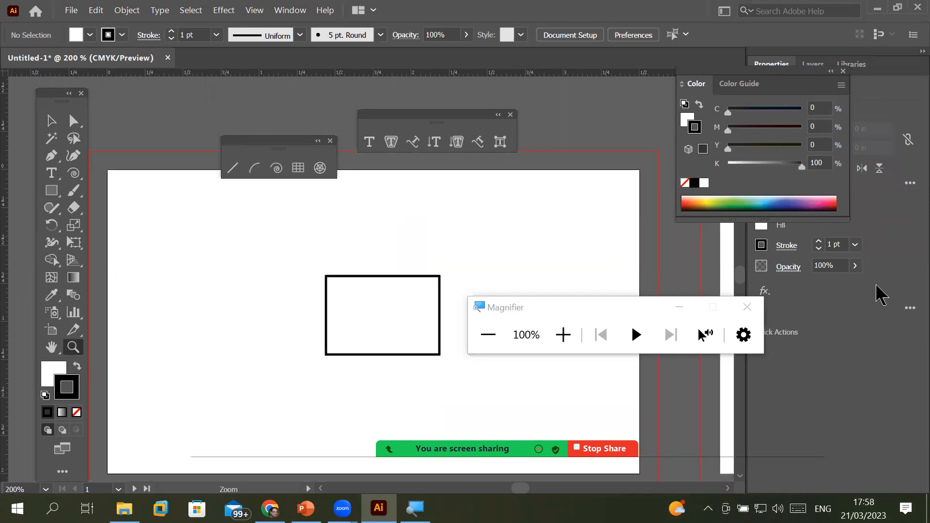
click(728, 489)
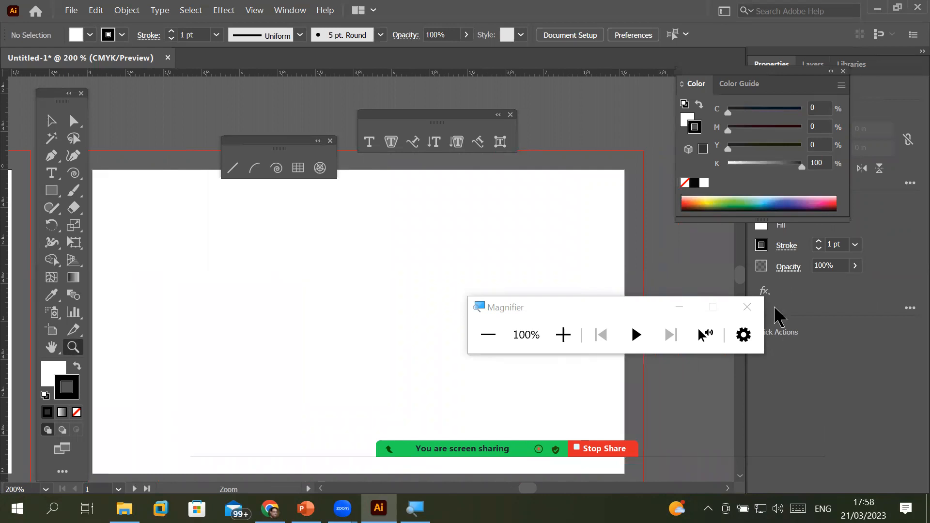
Step: Close the Magnifier window and draw an ellipse about 1.06 × 0.89 in near the middle of the second artboard
click(749, 308)
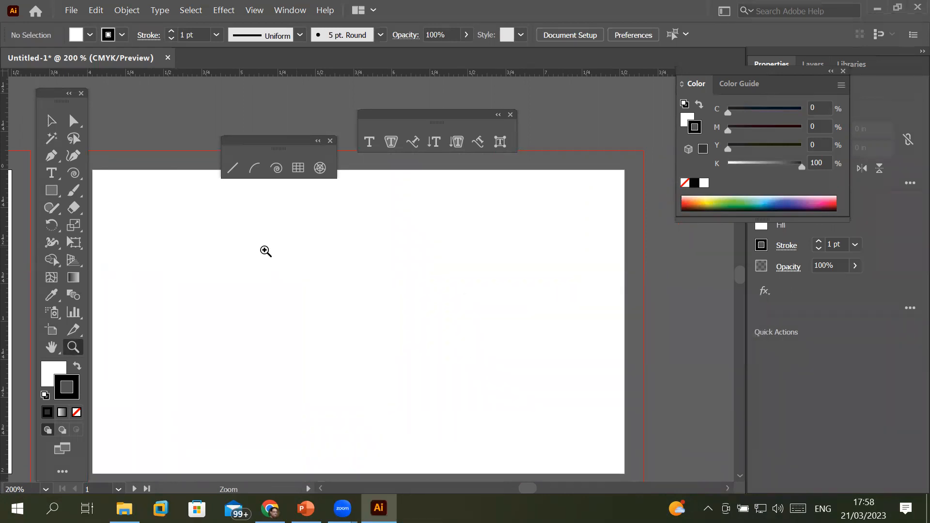
click(51, 191)
click(113, 228)
drag(264, 247, 422, 422)
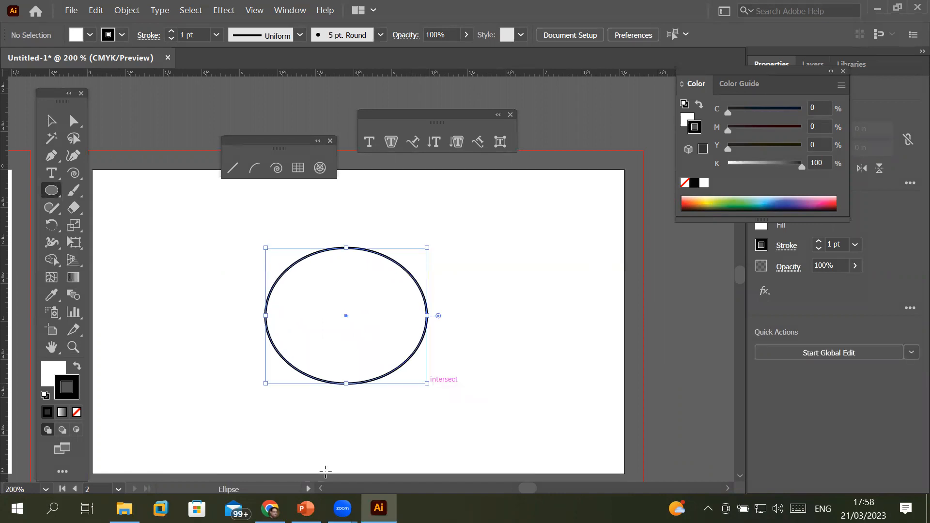
Step: Examine the rectangle's artboard and the ellipse's artboard, using scrolling and the Hand tool
click(320, 488)
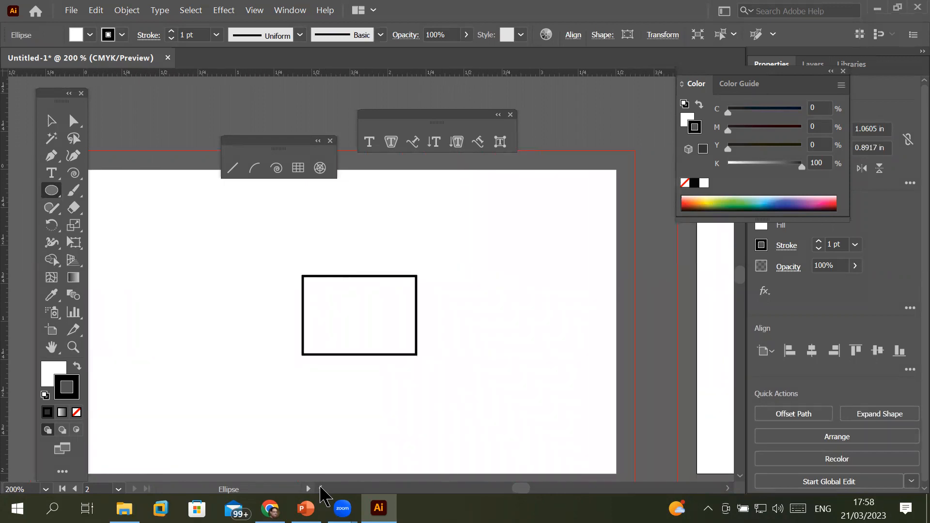
click(52, 346)
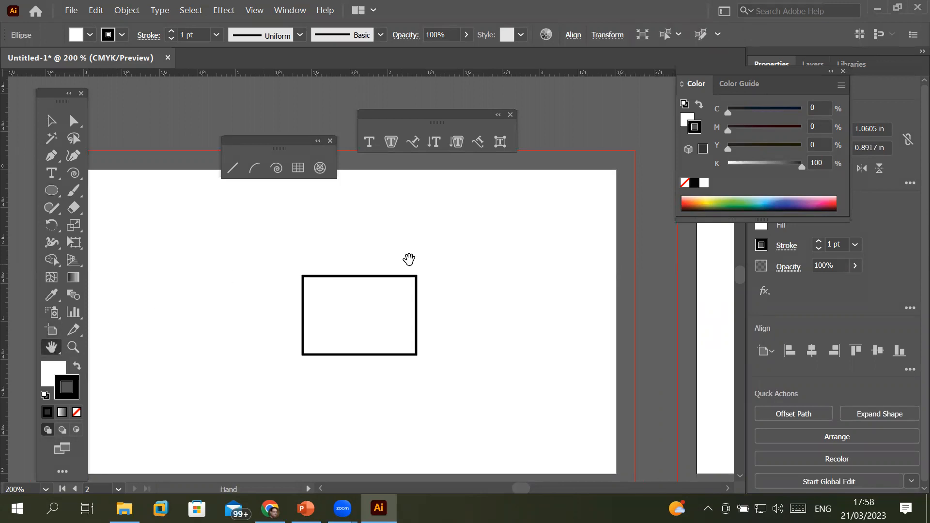
drag(505, 274, 423, 278)
drag(638, 286, 369, 290)
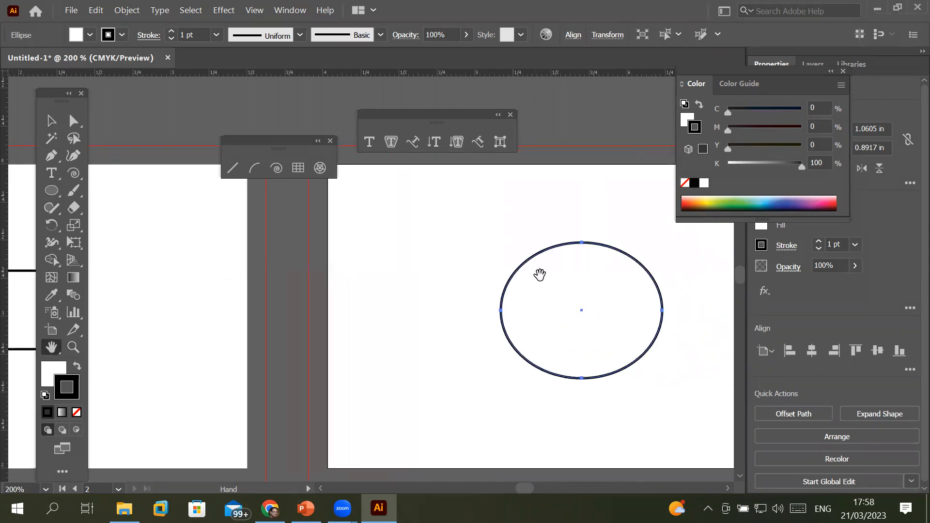
drag(538, 271, 417, 279)
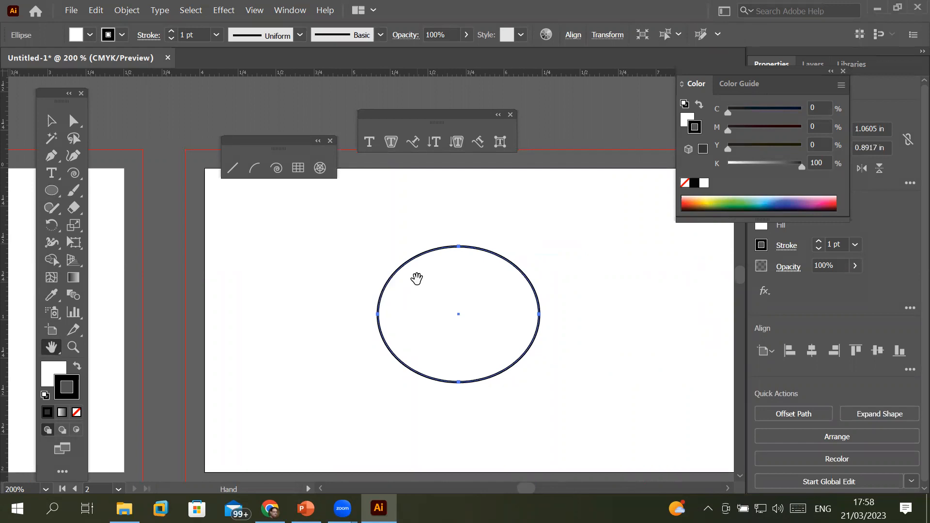
mouse_move(467, 220)
mouse_down()
mouse_move(487, 438)
mouse_move(467, 220)
mouse_up()
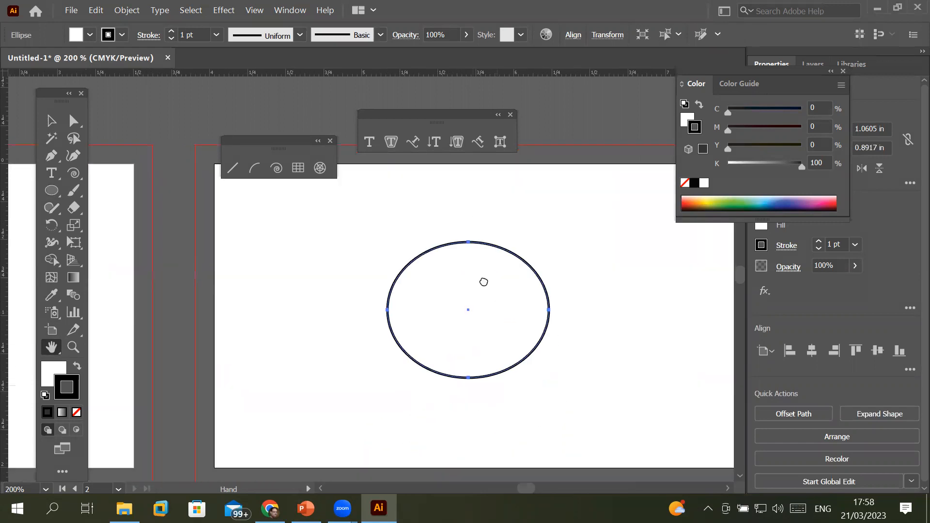
drag(484, 278, 424, 231)
drag(405, 263, 337, 345)
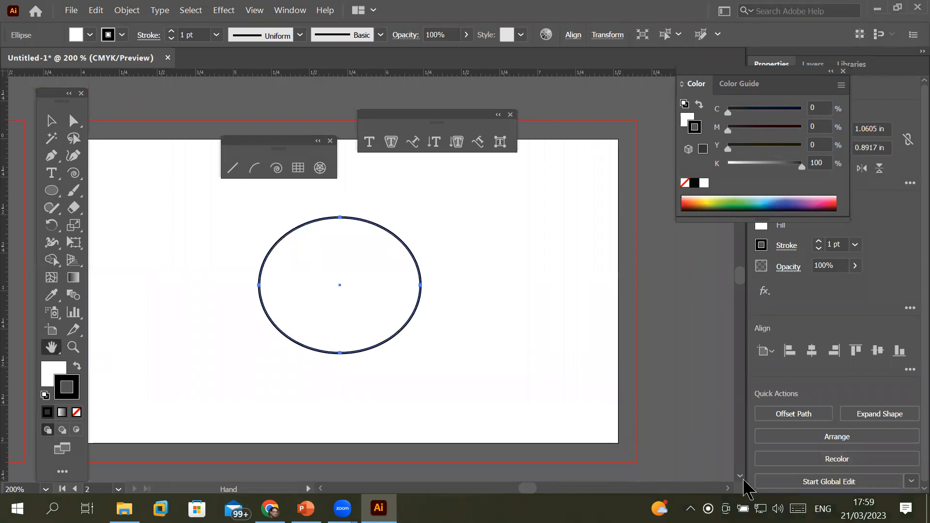
scroll(744, 482, down, 3)
scroll(745, 482, down, 4)
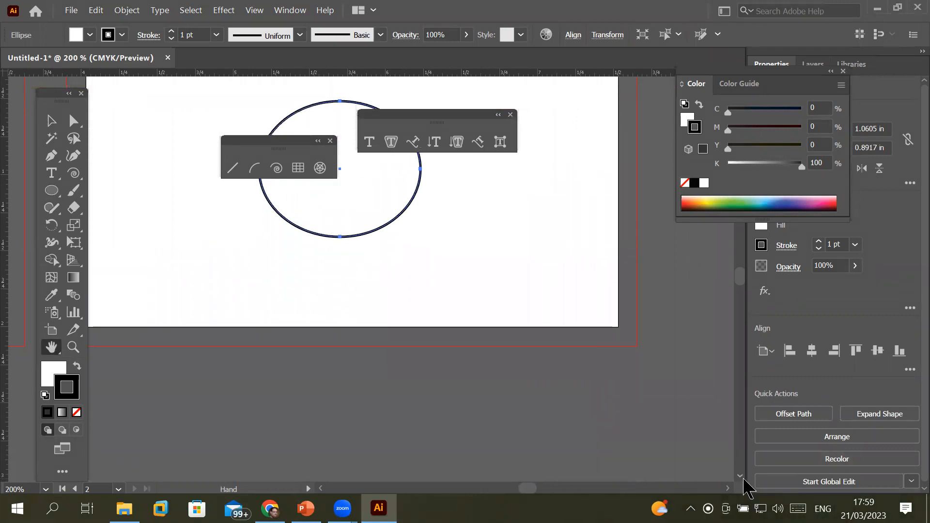
scroll(745, 482, down, 1)
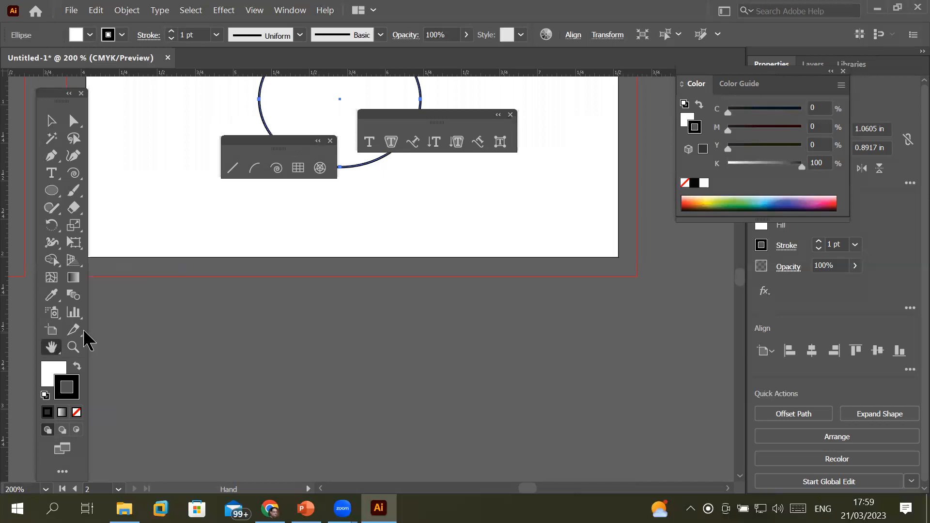
drag(343, 238, 436, 415)
drag(308, 342, 288, 361)
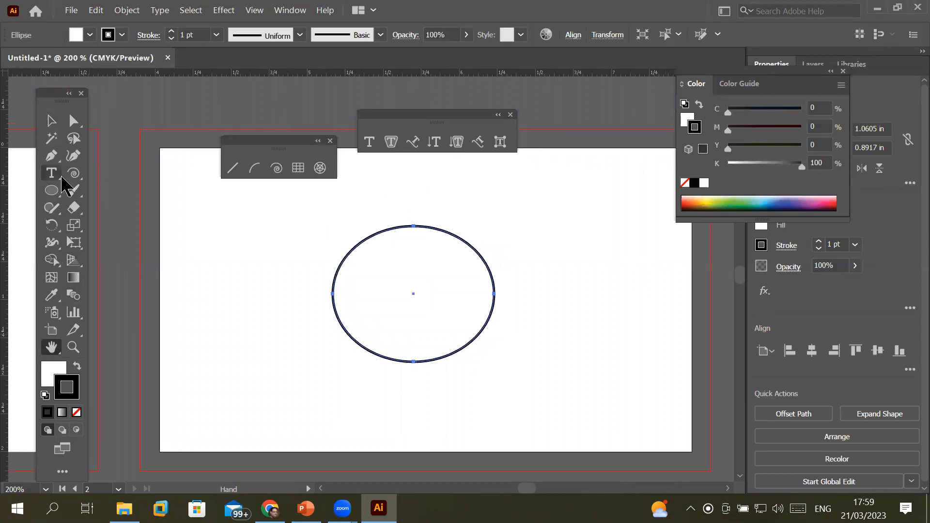
Step: Draw two small ellipses overlapping the large ellipse's upper edge, about 0.36 × 0.39 in and 0.32 × 0.44 in
click(54, 192)
drag(420, 196, 476, 253)
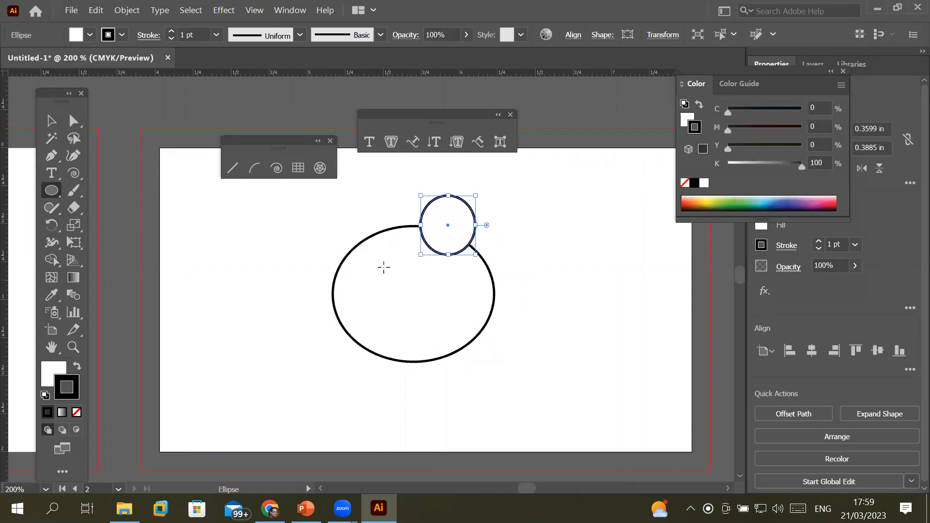
drag(352, 200, 401, 267)
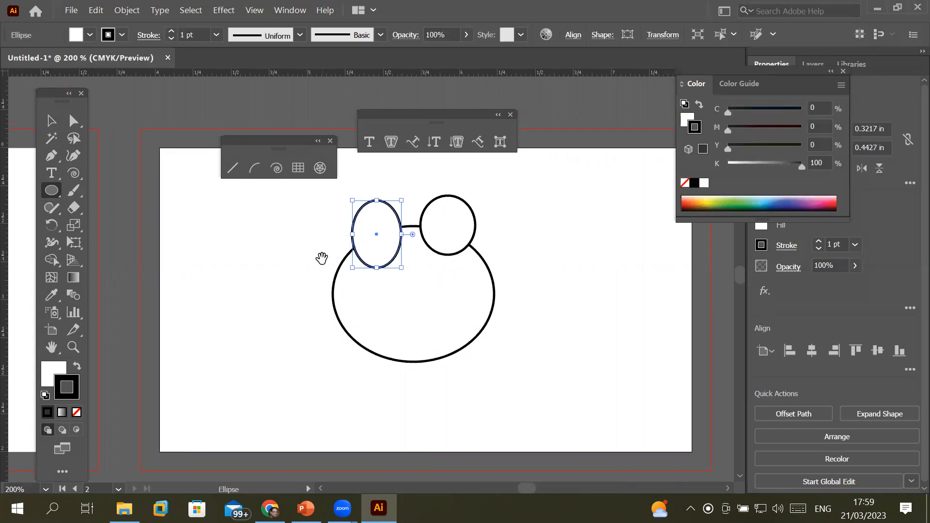
Step: Draw four small ellipses, one over each corner of the rectangle on the first artboard, each about 0.27 to 0.39 in wide
drag(303, 264, 571, 305)
drag(504, 330, 425, 206)
drag(549, 302, 468, 224)
drag(316, 220, 536, 300)
drag(161, 200, 266, 241)
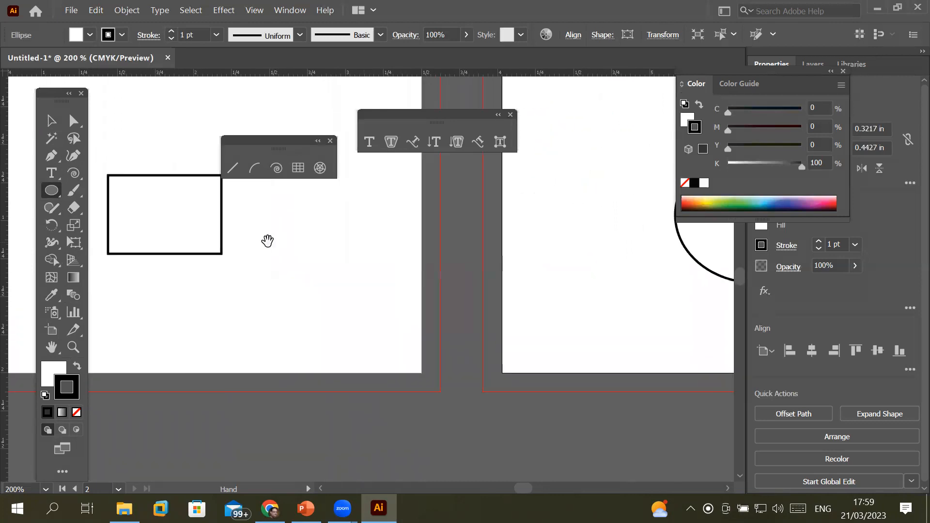
drag(221, 212, 369, 316)
drag(242, 283, 339, 220)
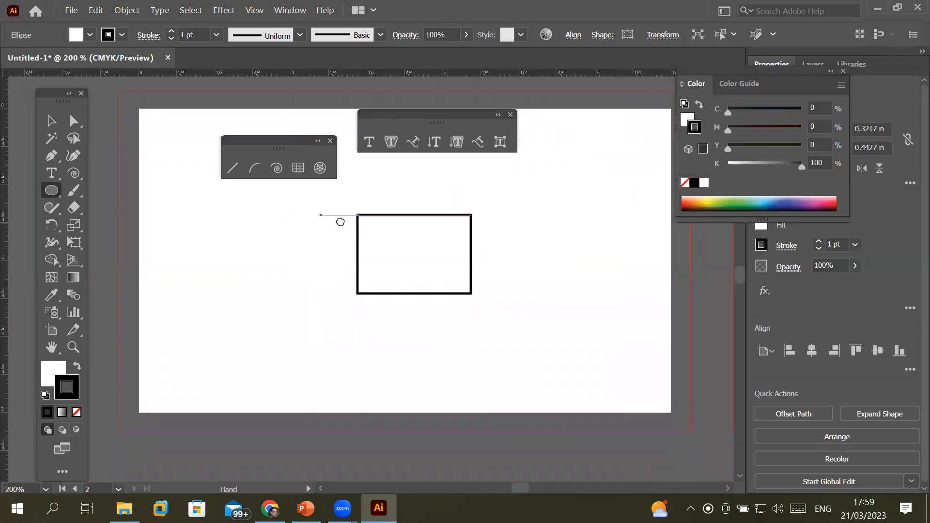
drag(417, 251, 326, 273)
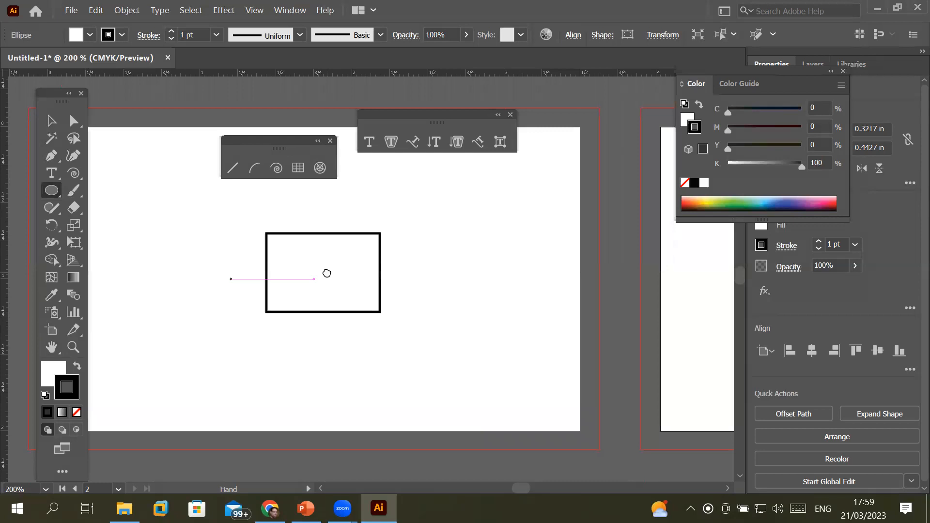
drag(239, 209, 291, 256)
drag(358, 206, 406, 253)
drag(251, 287, 293, 328)
drag(347, 285, 407, 335)
Step: Draw two thin horizontal rectangles across the large ellipse on the second artboard, the lower one about 1.27 × 0.07 in
key(space)
drag(525, 327, 181, 290)
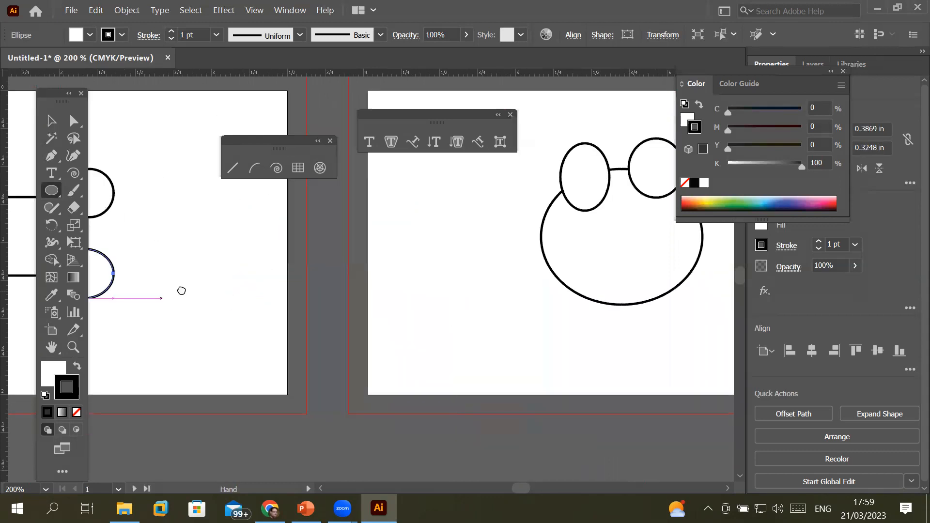
drag(496, 318, 347, 355)
drag(54, 191, 112, 192)
drag(313, 277, 537, 292)
drag(327, 314, 522, 325)
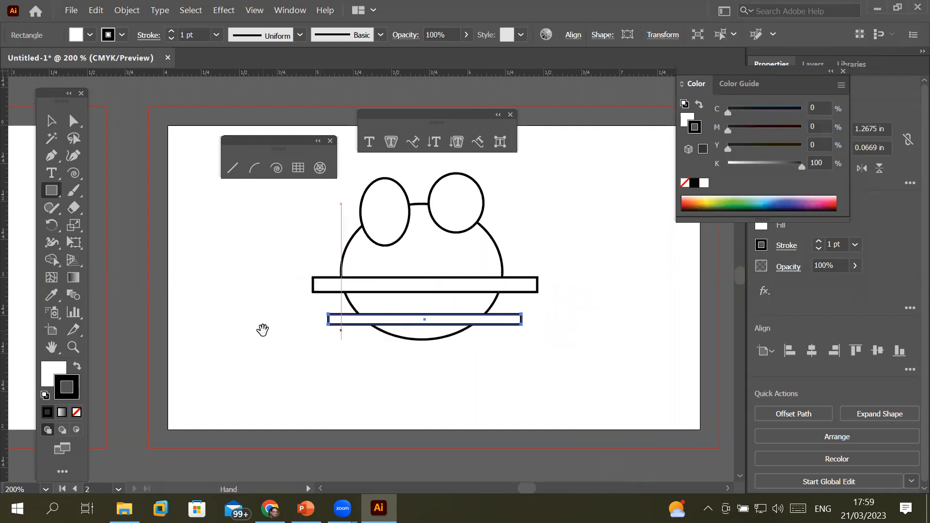
Step: Select the first artboard's rectangle, upper-right circle and upper-left ellipse in turn, and close the floating line and type tool sets
drag(261, 328, 508, 365)
drag(365, 334, 521, 316)
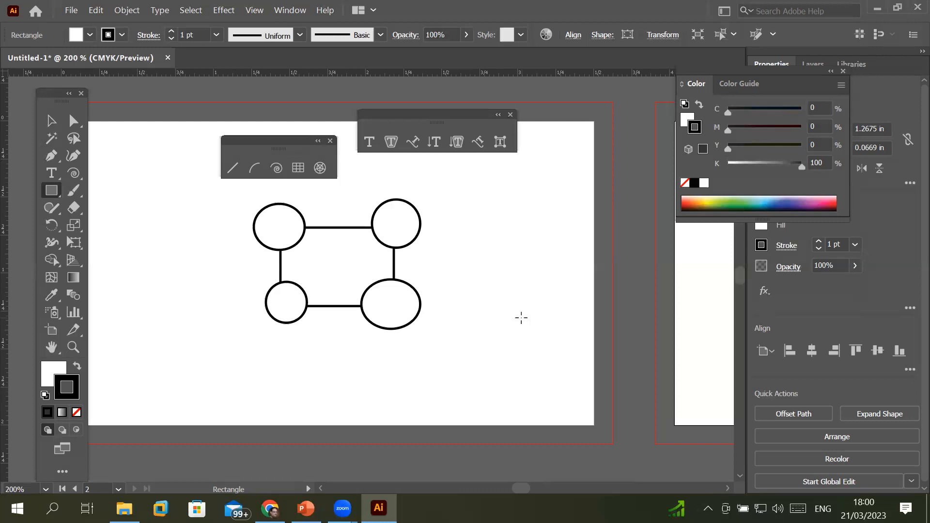
click(52, 121)
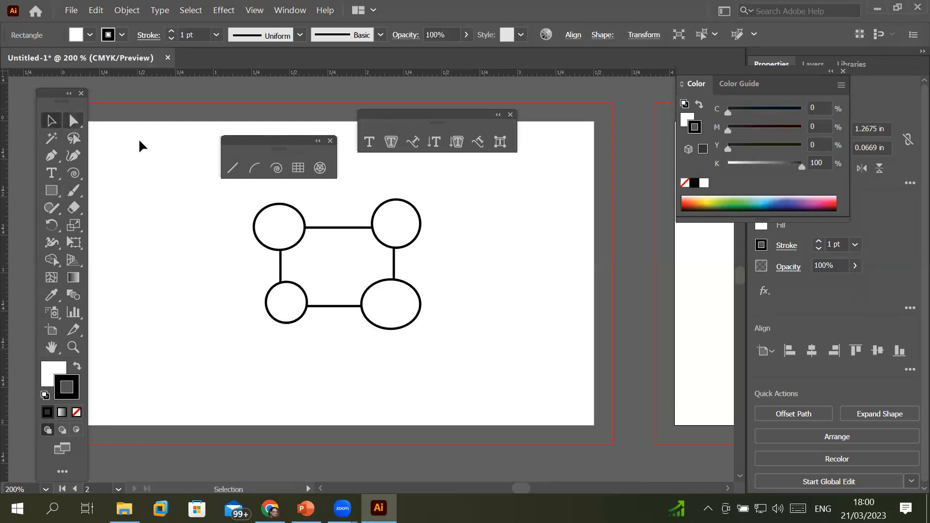
click(325, 231)
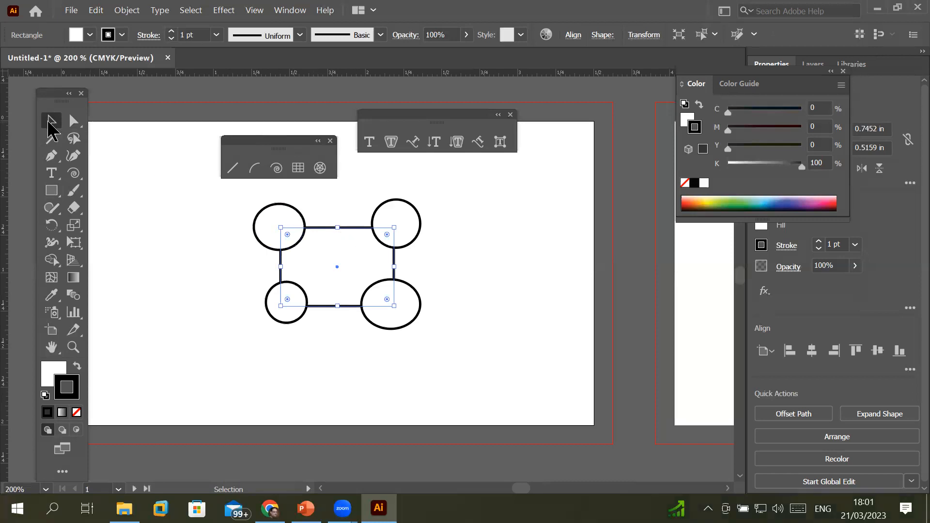
click(411, 206)
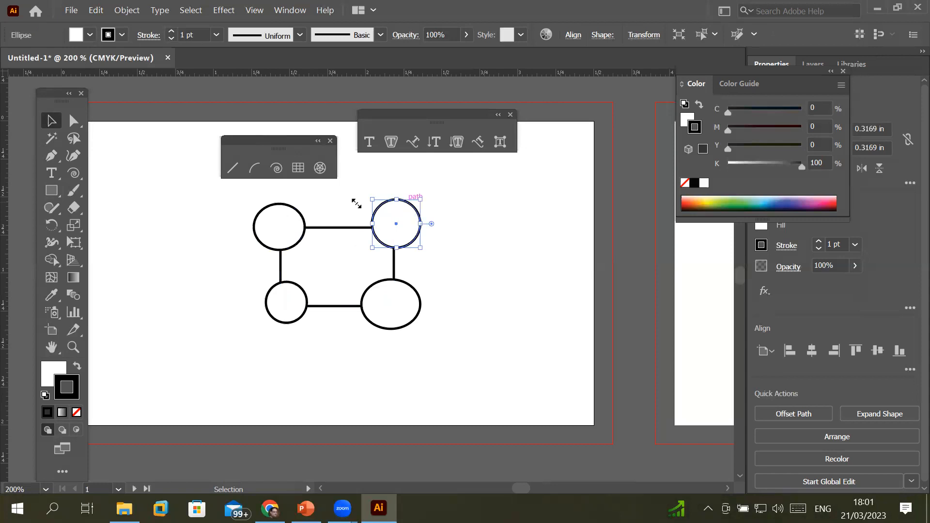
click(283, 204)
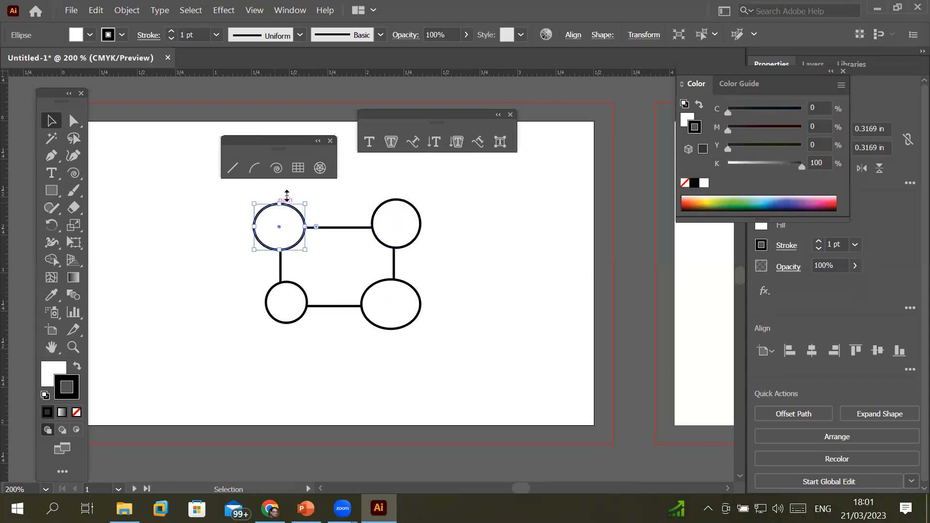
click(330, 141)
click(510, 114)
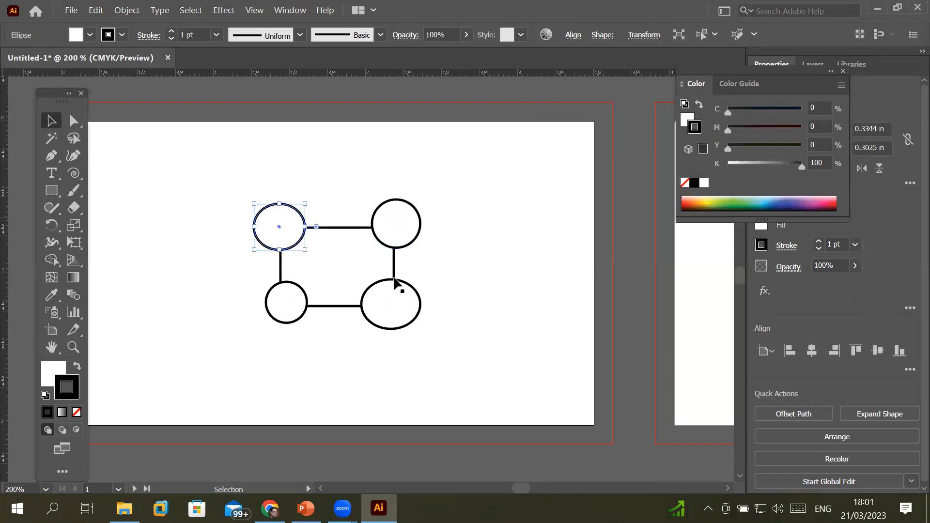
Step: Stretch the rectangle's lower-right ellipse to about 0.96 in wide and its upper-right circle to about 0.84 in wide
click(414, 298)
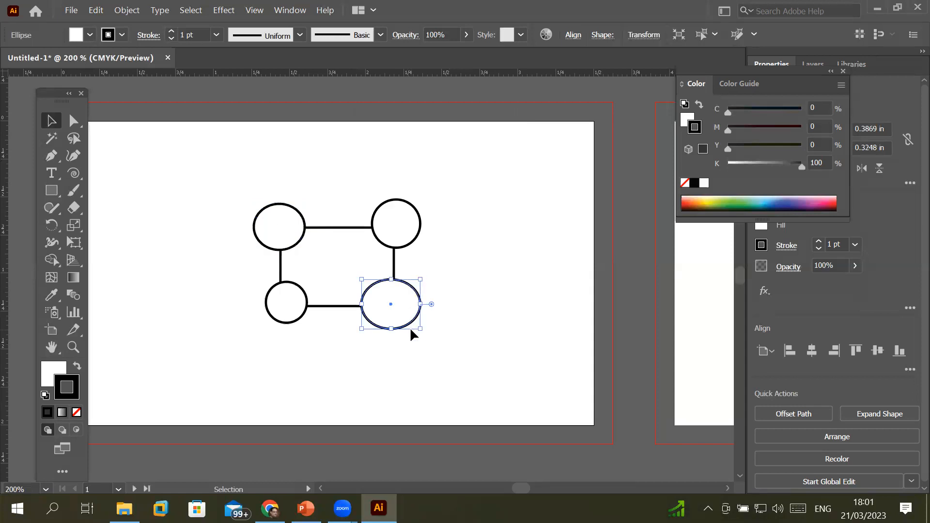
drag(425, 307, 508, 304)
click(419, 234)
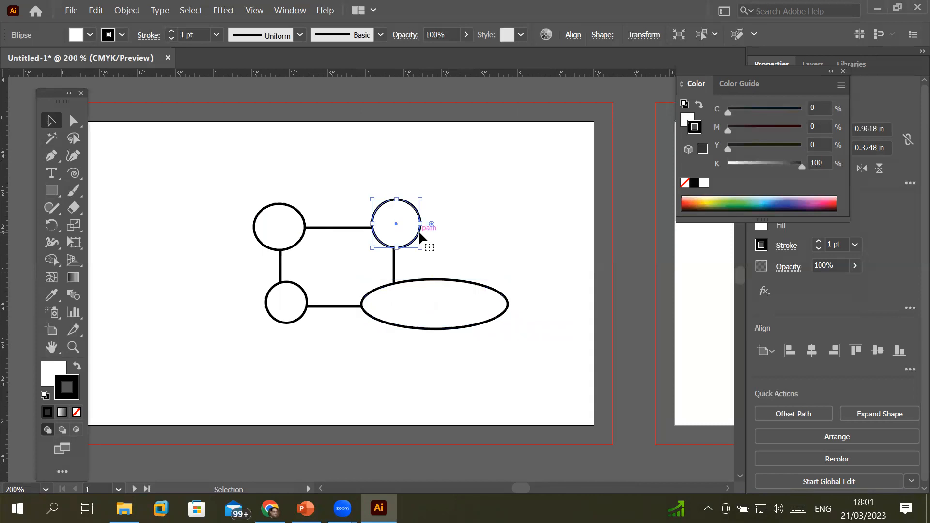
drag(422, 224, 505, 227)
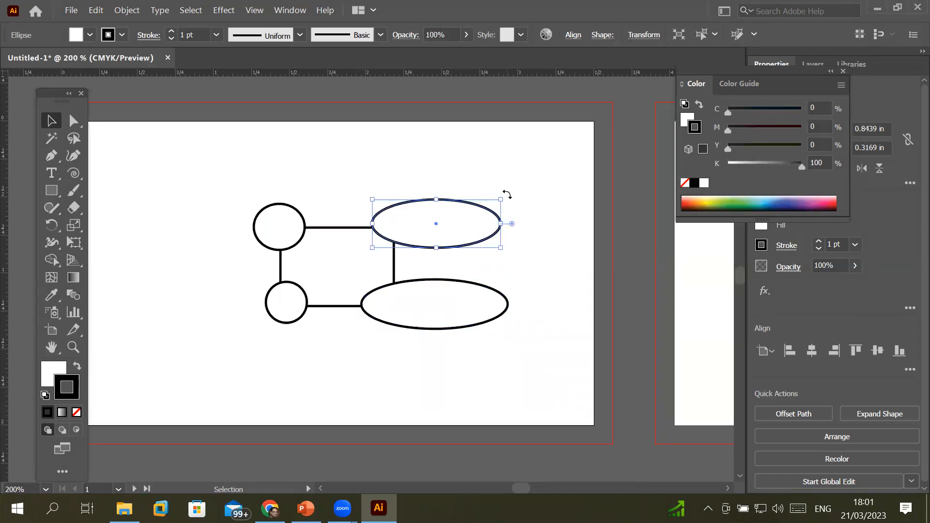
Step: Rotate the upper stretched ellipse counter-clockwise and the lower one clockwise so that they spread apart towards the artboard's right side
drag(507, 195, 491, 144)
click(496, 292)
drag(511, 272, 524, 307)
Step: Shift both left-hand circles rightward, and enlarge the upper one to about 0.76 × 0.56 in with a slight counter-clockwise tilt
click(283, 320)
drag(276, 310, 315, 312)
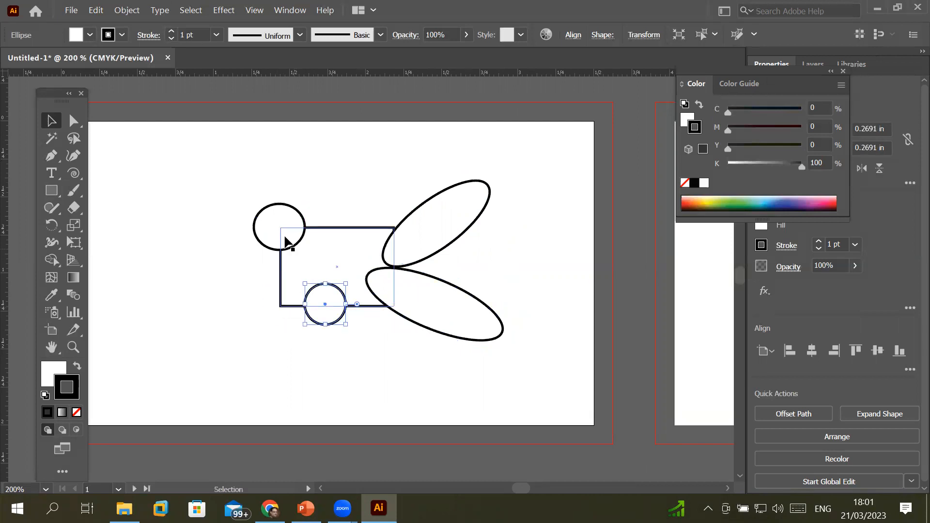
drag(277, 223, 326, 161)
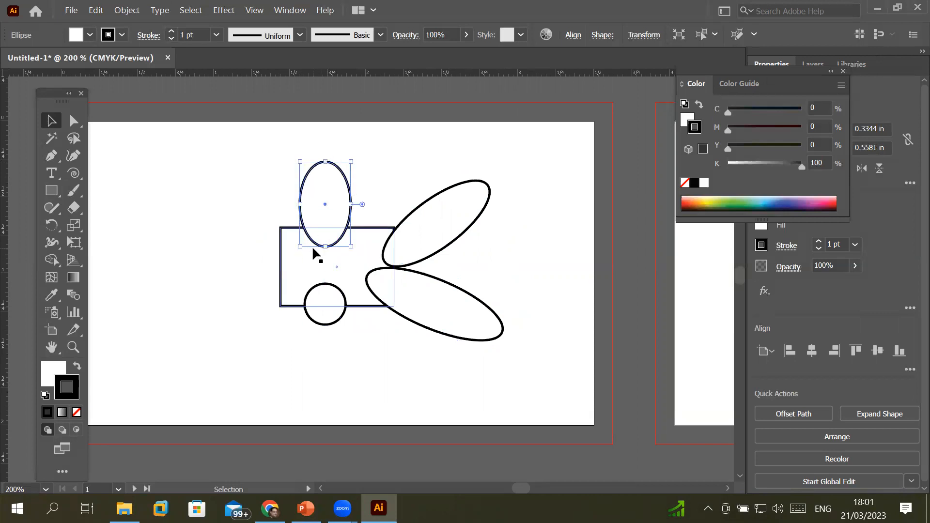
drag(300, 204, 236, 203)
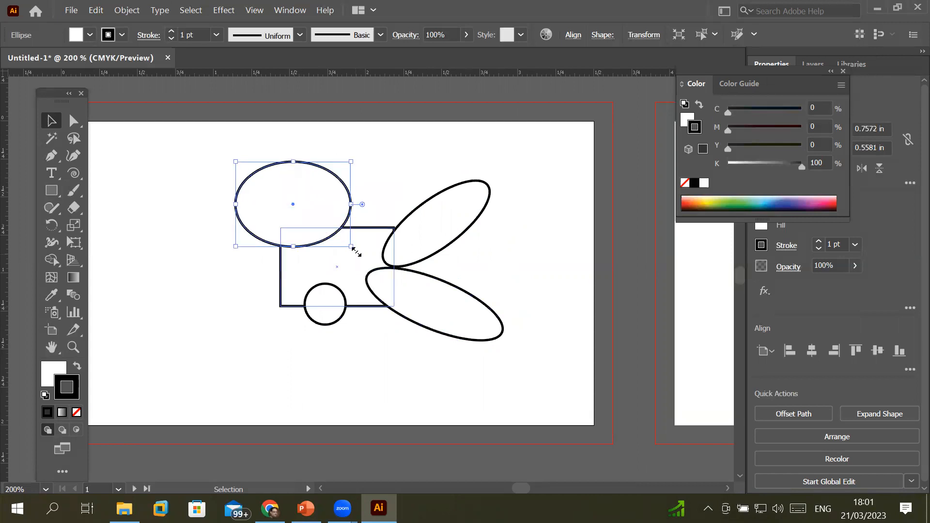
drag(355, 251, 367, 227)
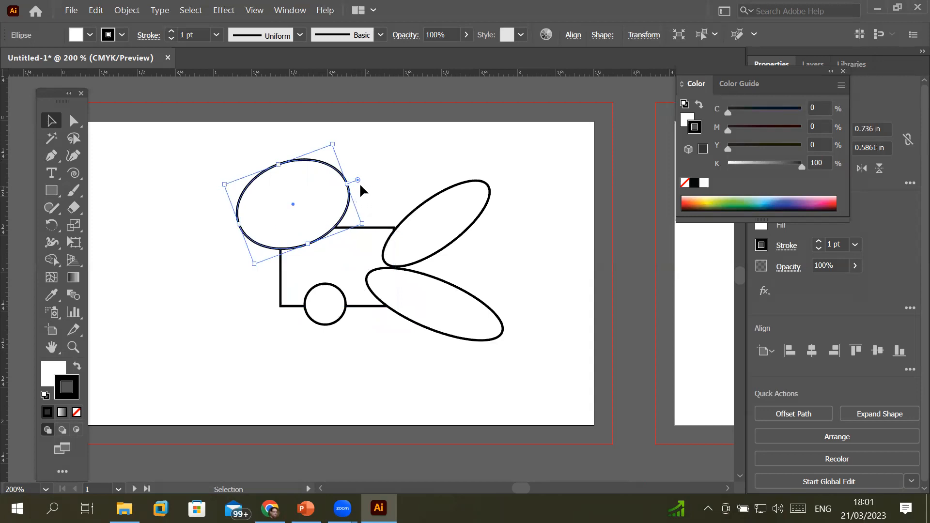
Step: Cut a pie-shaped wedge out of each of the four ellipses around the rectangle by adjusting their pie angles
drag(359, 180, 377, 202)
click(468, 215)
drag(498, 178, 508, 201)
click(479, 308)
drag(513, 336, 499, 360)
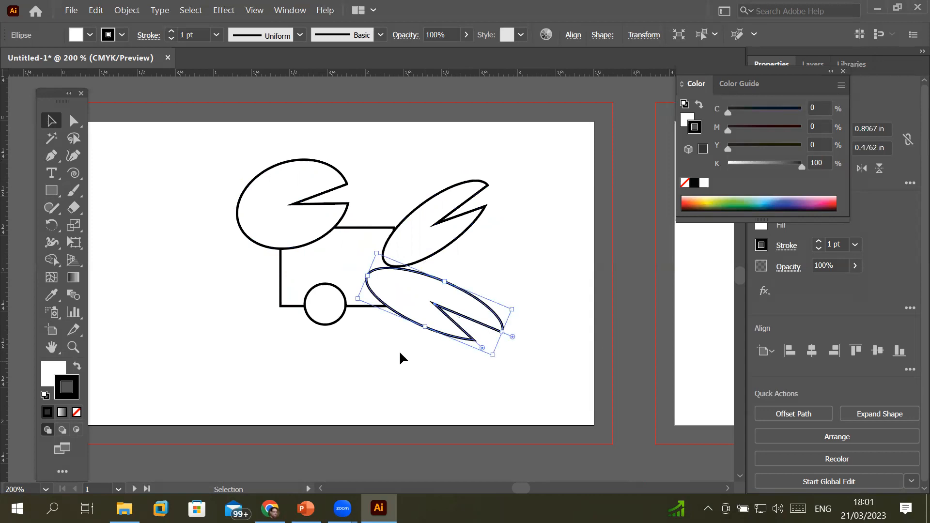
click(335, 319)
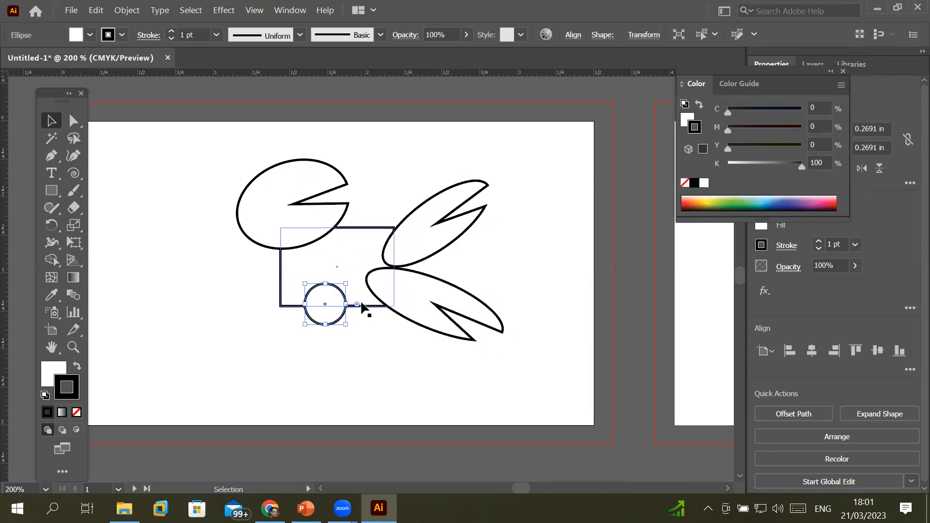
drag(359, 305, 344, 331)
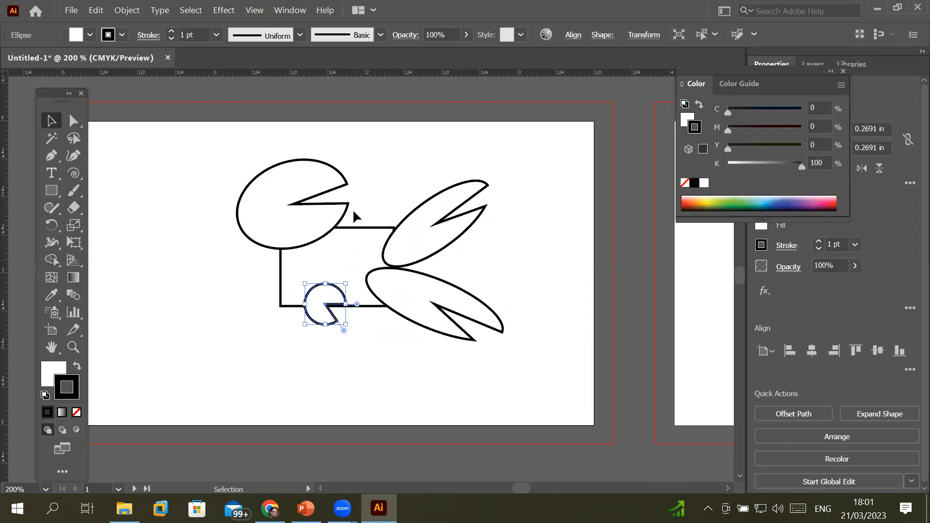
Step: Paste the clipboard contents onto the first artboard and undo the paste
click(362, 228)
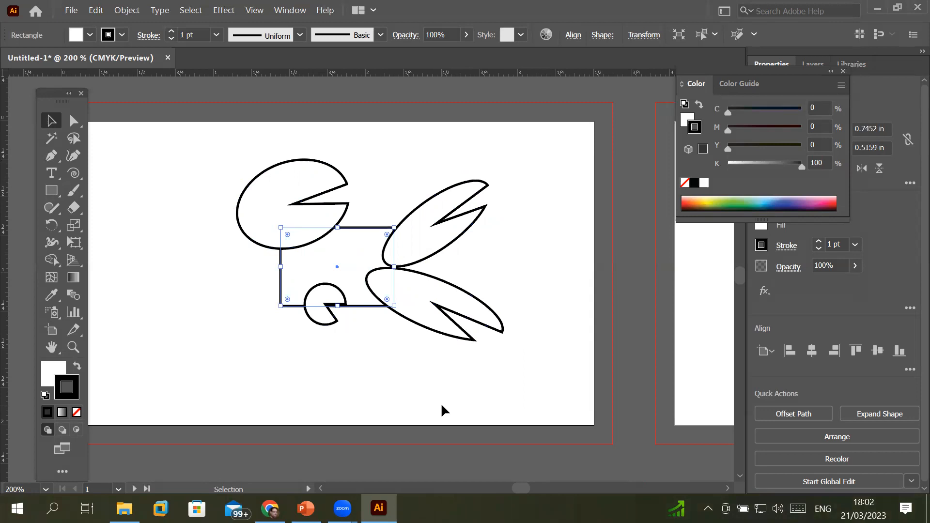
key(ctrl+v)
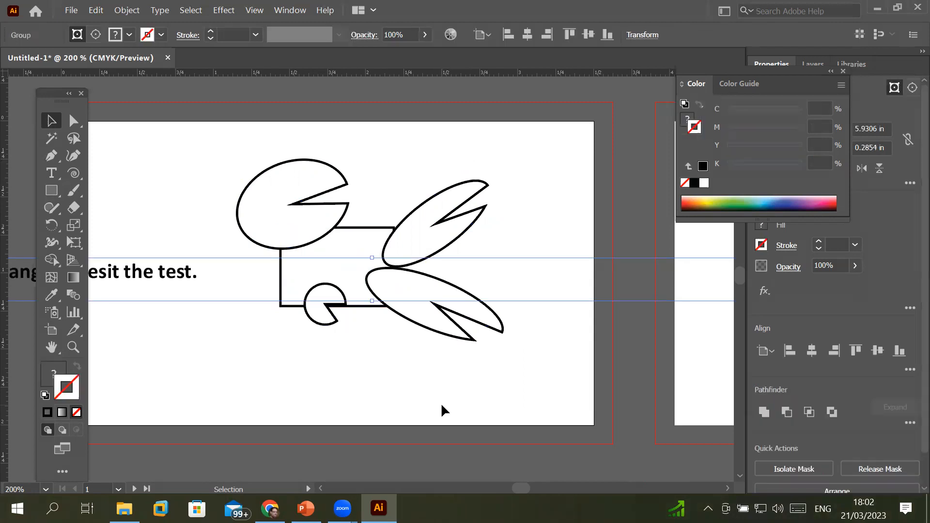
key(ctrl+z)
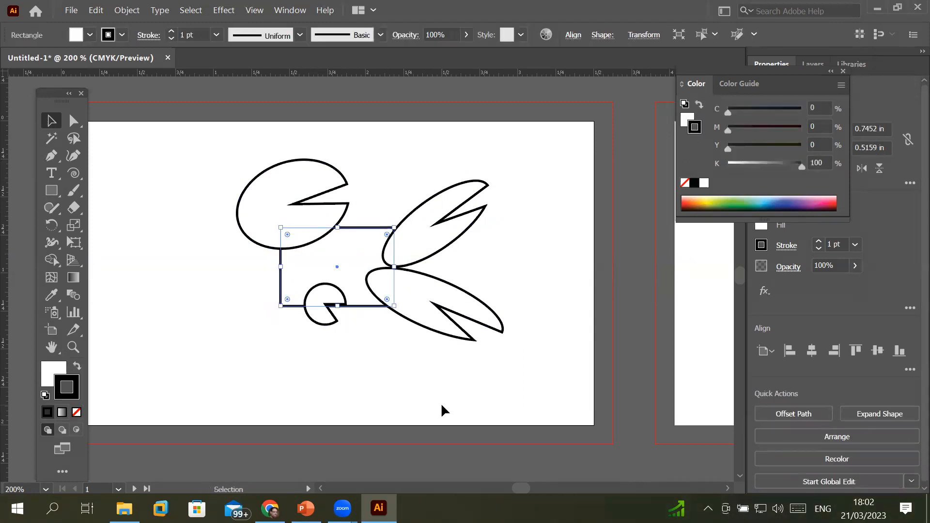
Step: Select the rectangle and all four cut ellipses together and move them to the first artboard's upper-left corner
scroll(285, 225, up, 2)
scroll(286, 226, down, 2)
scroll(287, 226, down, 2)
click(304, 193)
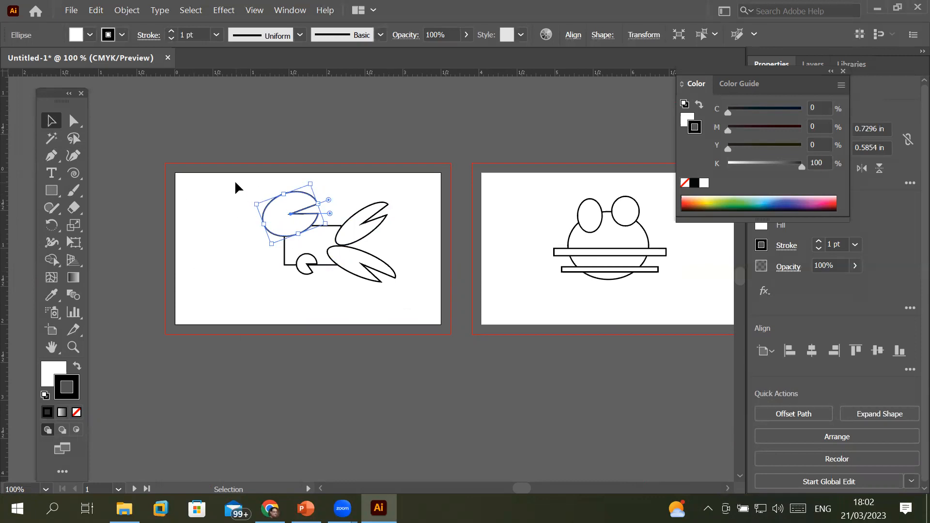
mouse_move(238, 179)
mouse_down()
mouse_move(241, 246)
mouse_move(415, 295)
mouse_up()
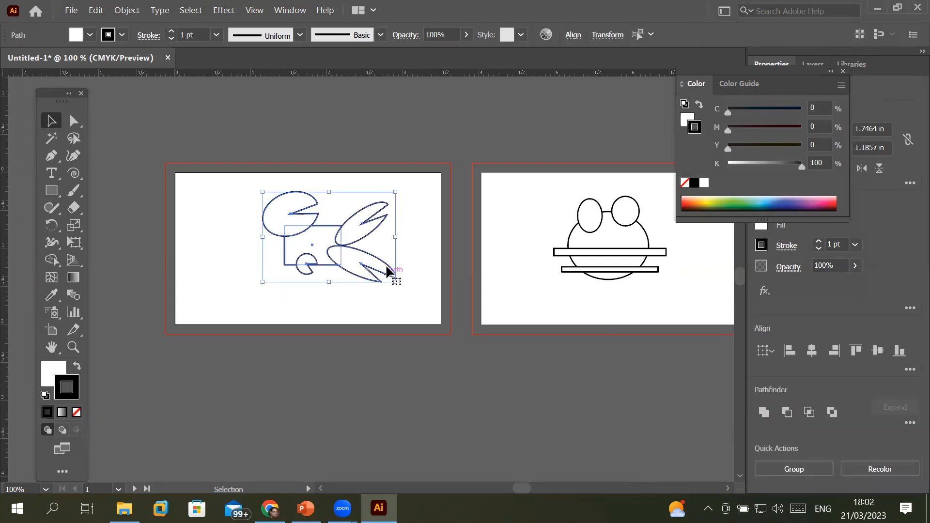
drag(387, 268, 308, 253)
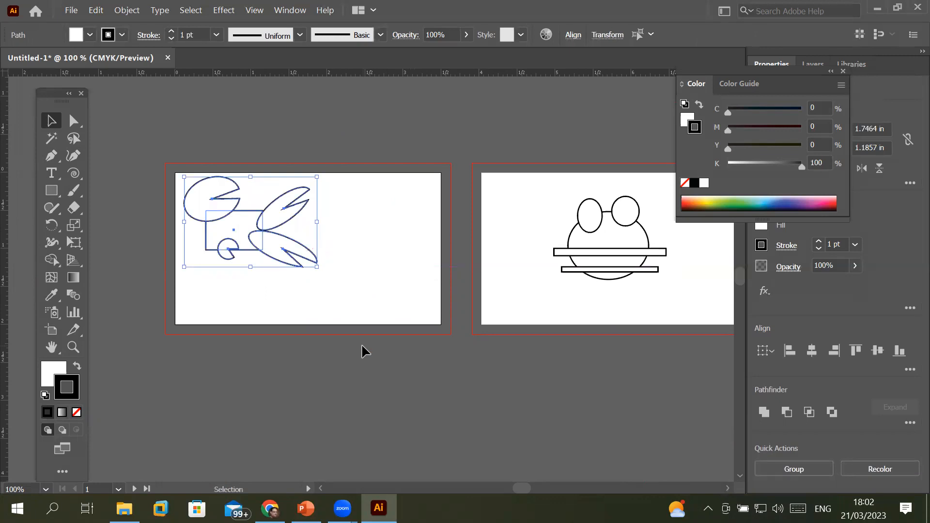
click(372, 293)
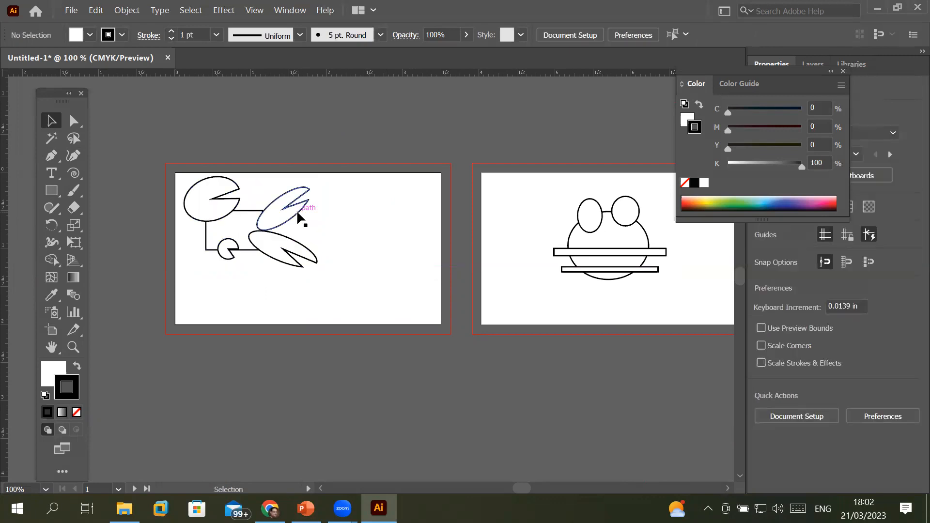
Step: Select only the four cut ellipses and move them off the rectangle to the first artboard's right half
click(297, 213)
click(317, 258)
shift+click(303, 207)
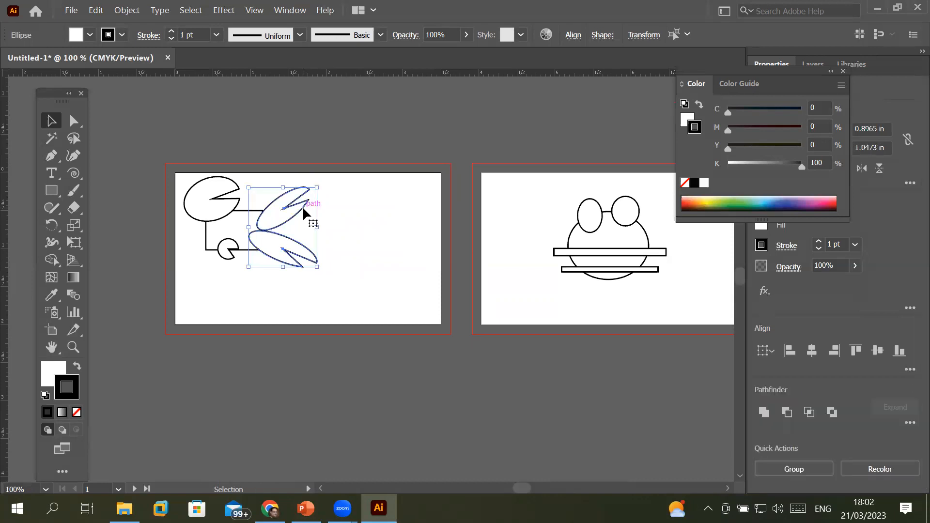
shift+click(215, 176)
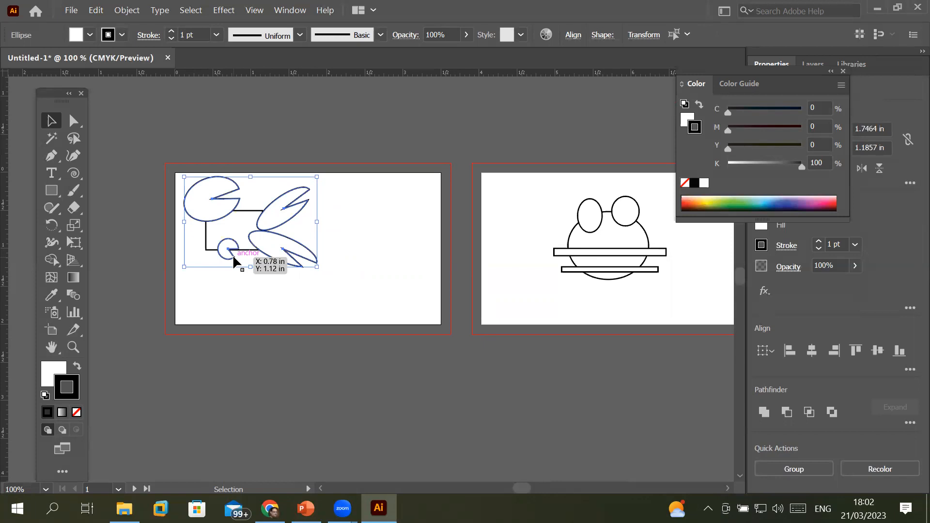
drag(233, 257, 348, 272)
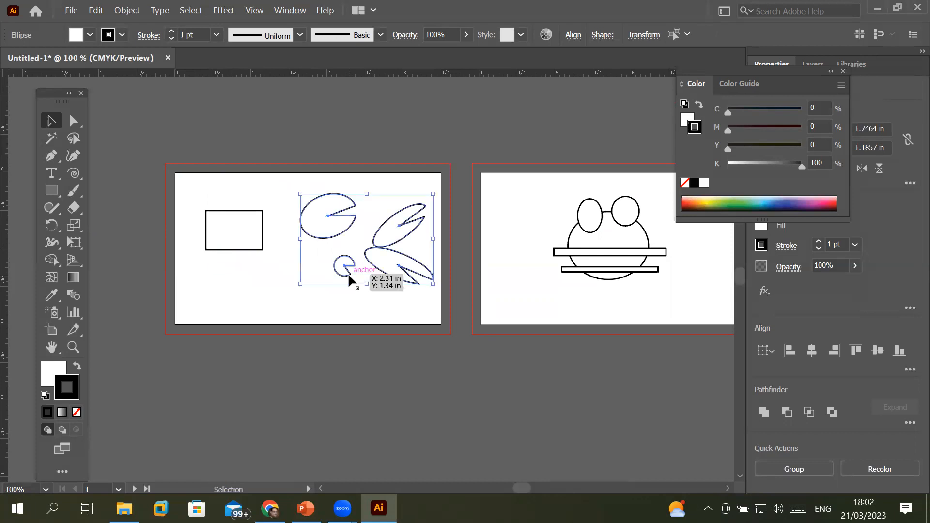
Step: Scale the four cut ellipses together to about 1.43 × 0.72 in, rotate them clockwise and deselect them
drag(301, 286, 325, 221)
drag(434, 189, 434, 235)
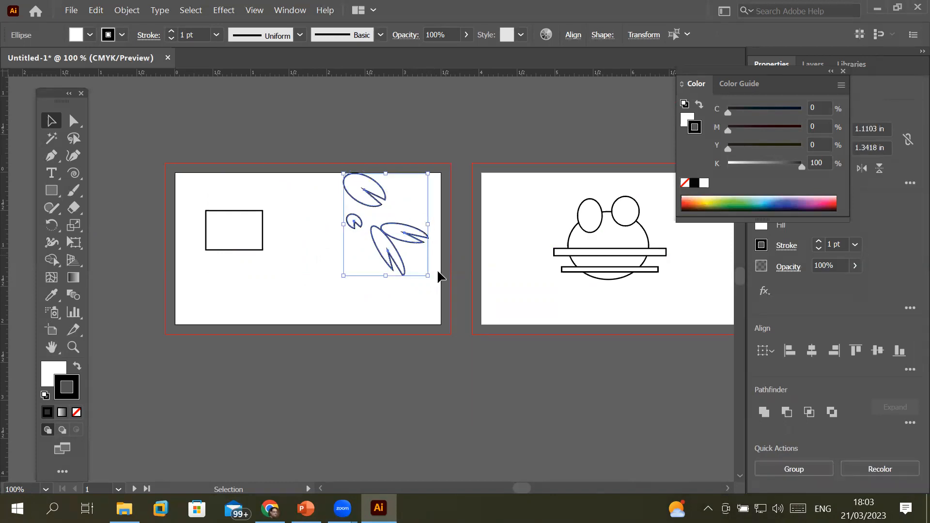
click(419, 294)
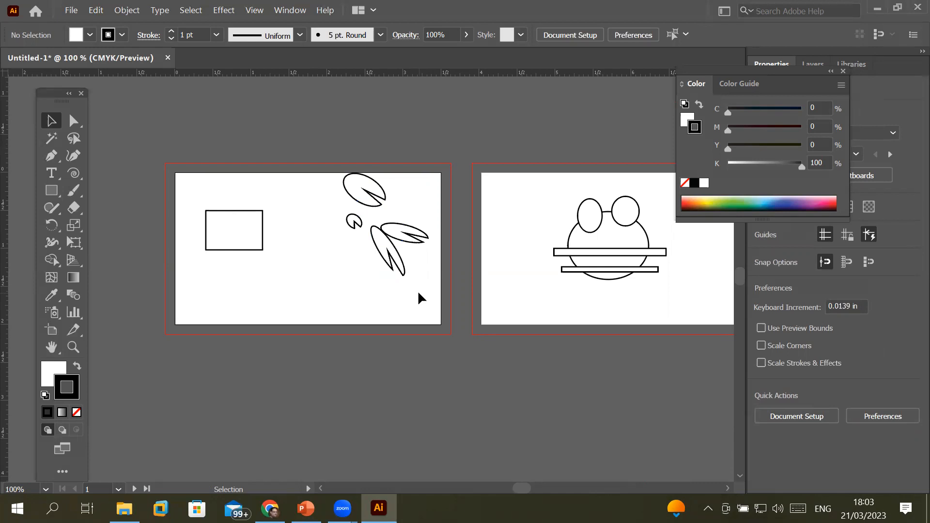
Step: Undo the rotation, scaling and moves of the first artboard's shapes
key(a)
key(ctrl+z)
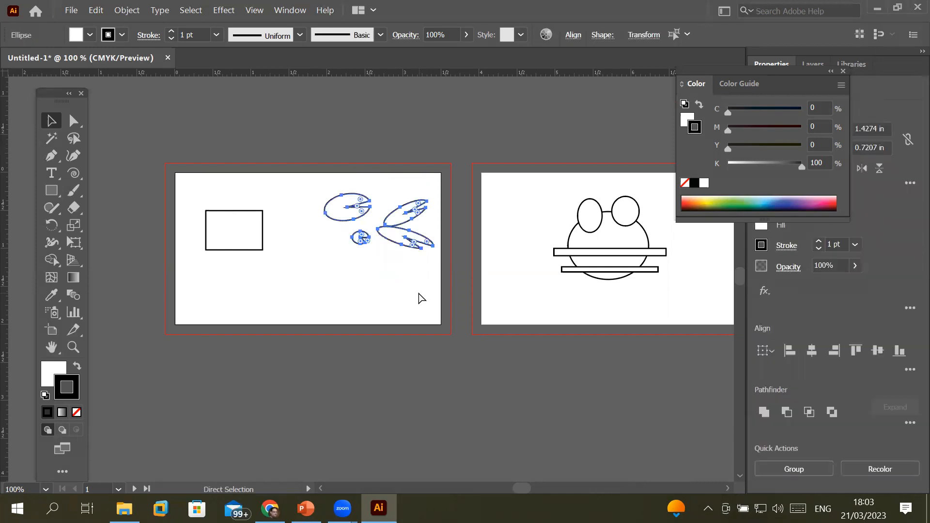
key(ctrl+z)
key(ctrl+z)
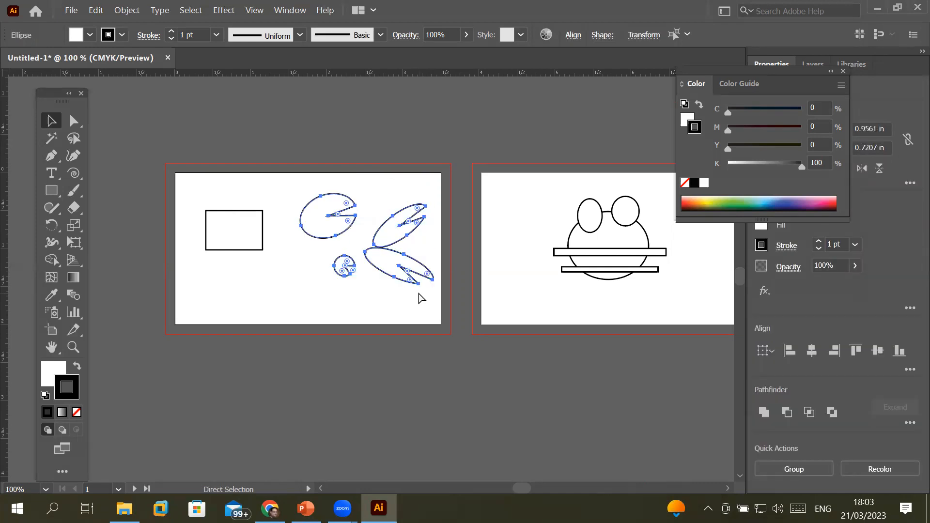
key(ctrl+z)
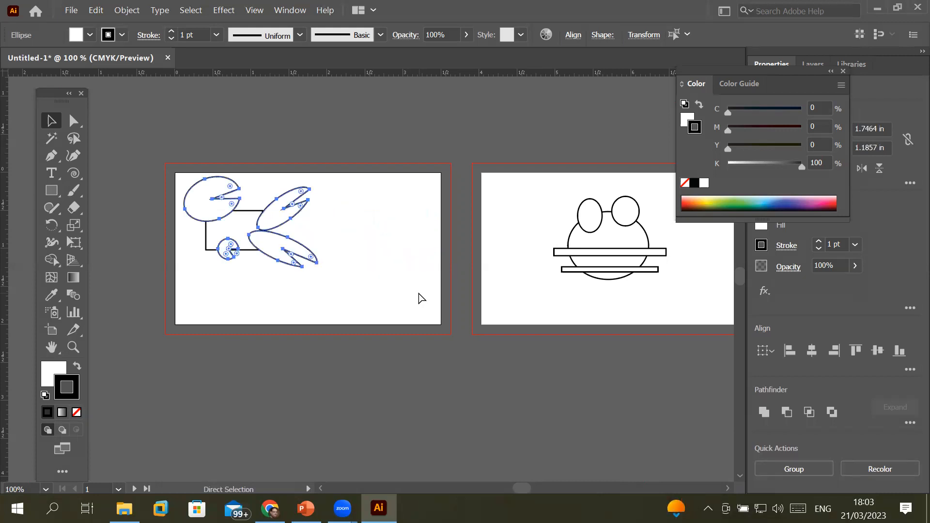
key(ctrl+z)
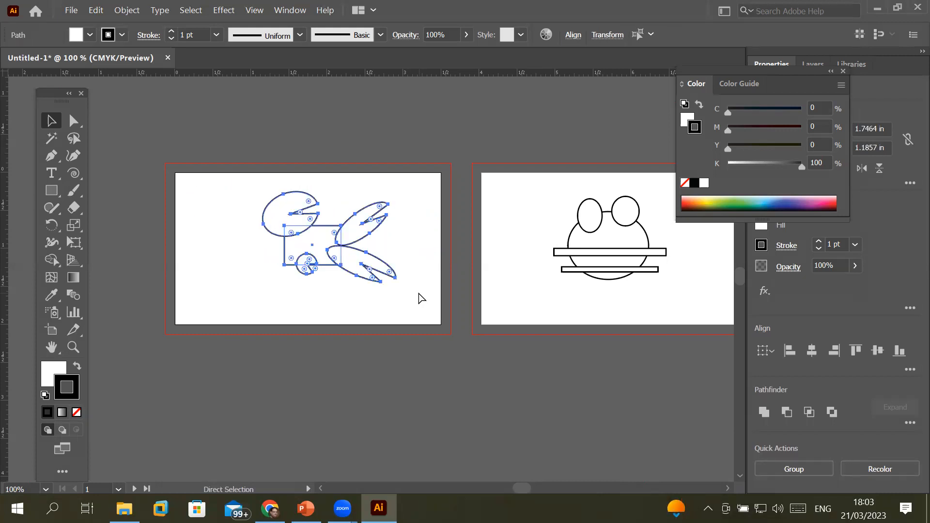
Step: Keep undoing the earlier edits until only the plain rectangle and the large ellipse remain on the two artboards
key(ctrl+z)
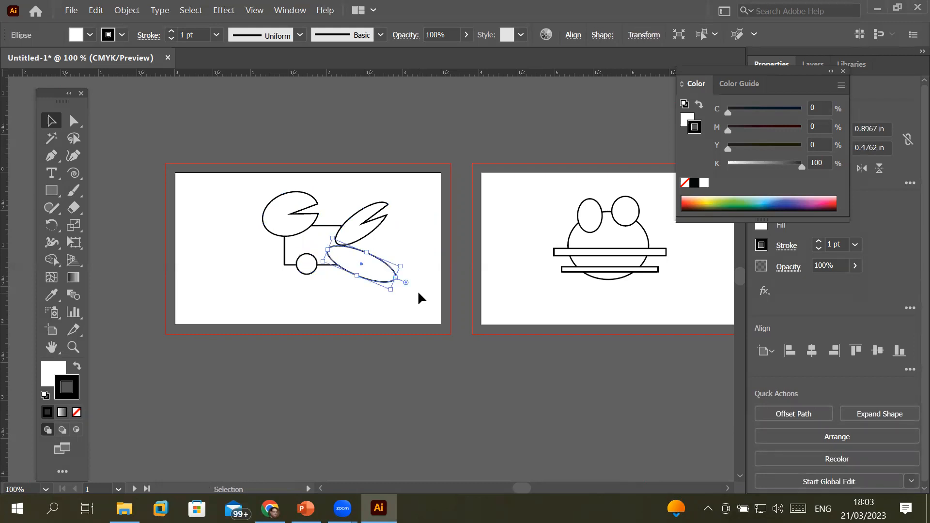
key(ctrl+z)
key(ctrl+z)
key(ctrl+z)
key(ctrl+z)
key(ctrl+z)
key(ctrl+z)
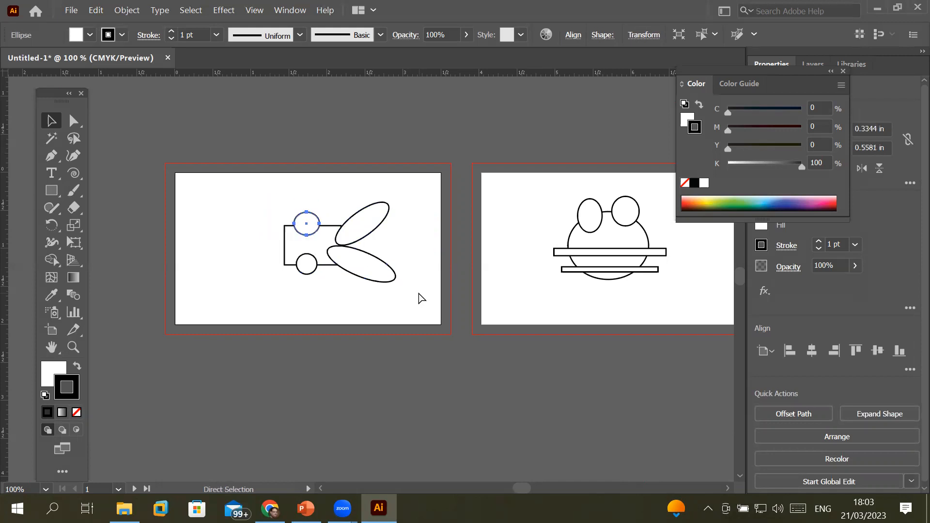
key(ctrl+z)
key(ctrl+z)
key(ctrl+z)
key(ctrl+z)
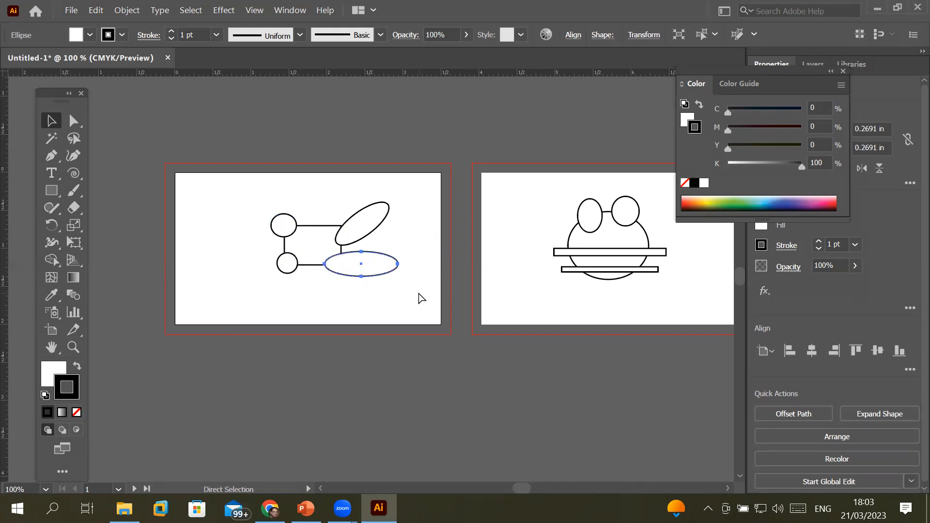
key(ctrl+z)
key(ctrl+z)
key(ctrl+z)
key(ctrl+z)
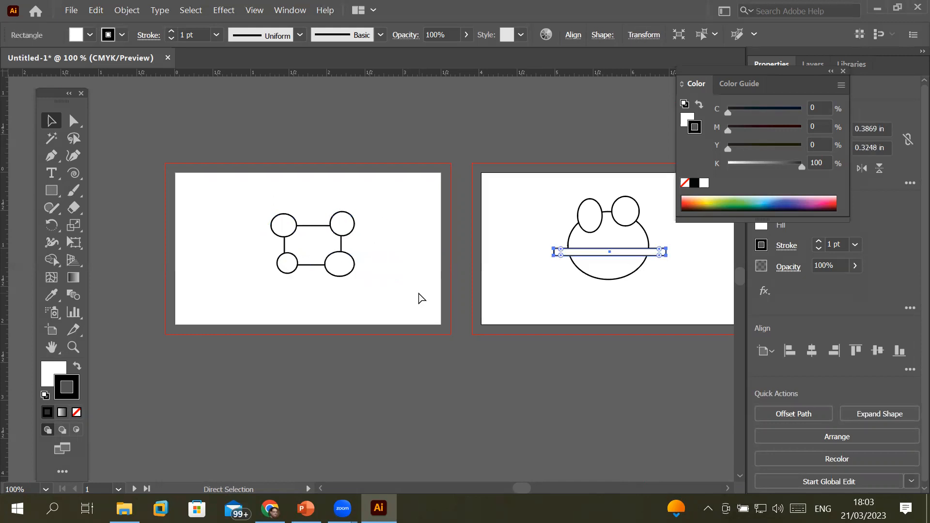
key(ctrl+z)
key(ctrl+z)
key(ctrl+z)
key(ctrl+z)
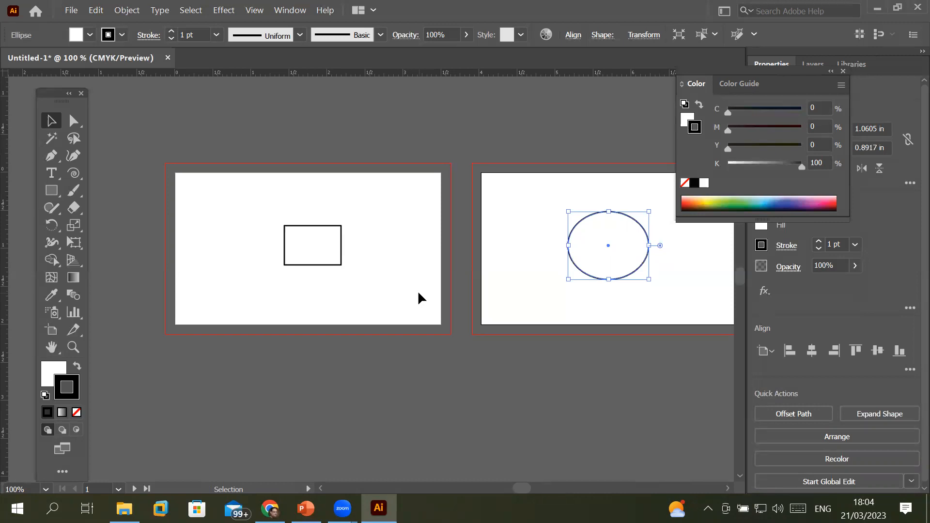
Step: Toggle Zoom with Mouse Wheel in the General preferences and cancel the changes
click(96, 10)
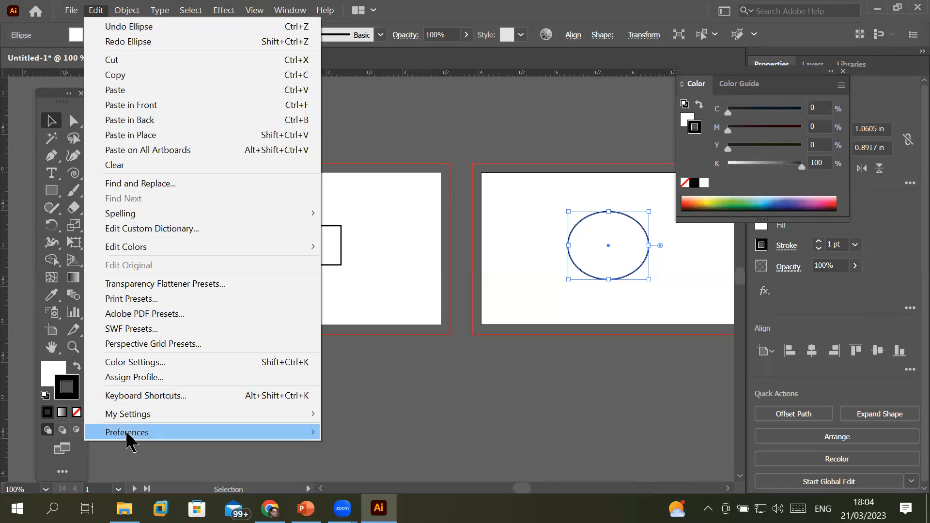
mouse_move(127, 438)
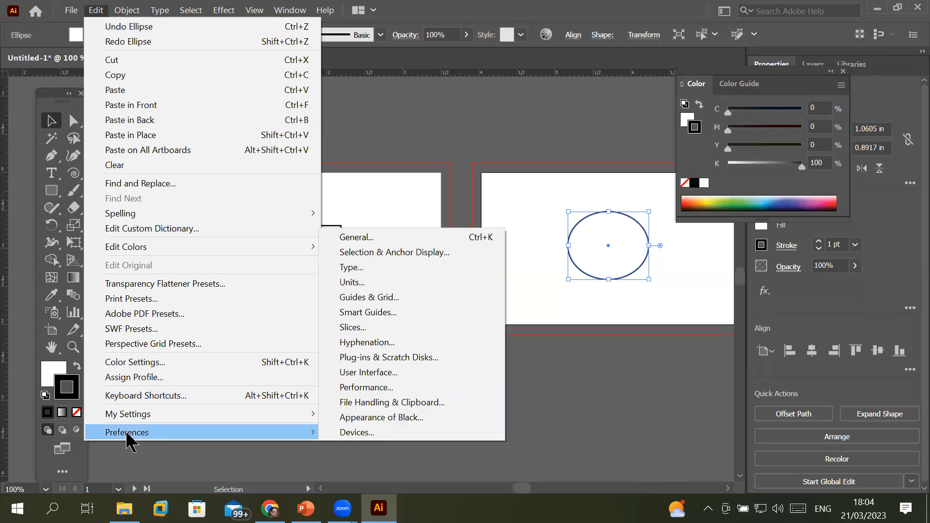
click(391, 237)
click(696, 282)
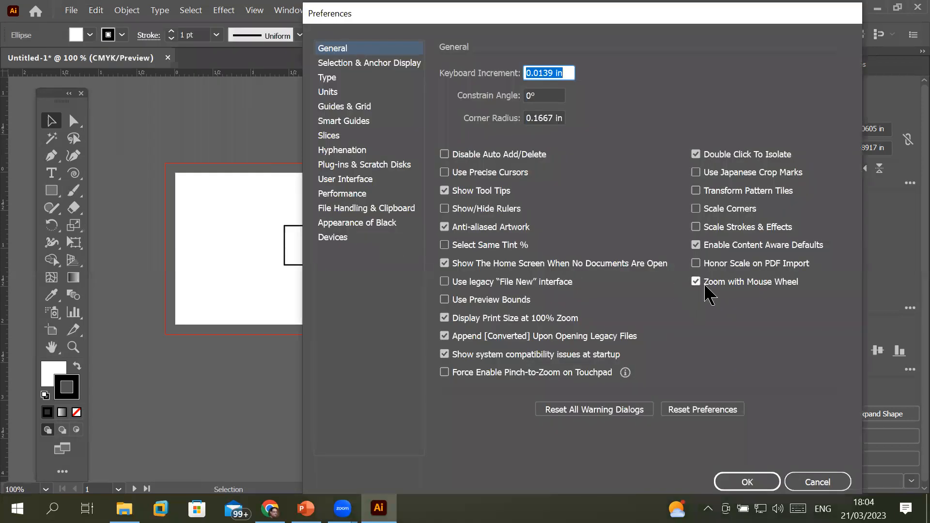
click(703, 286)
click(703, 286)
click(702, 286)
click(708, 293)
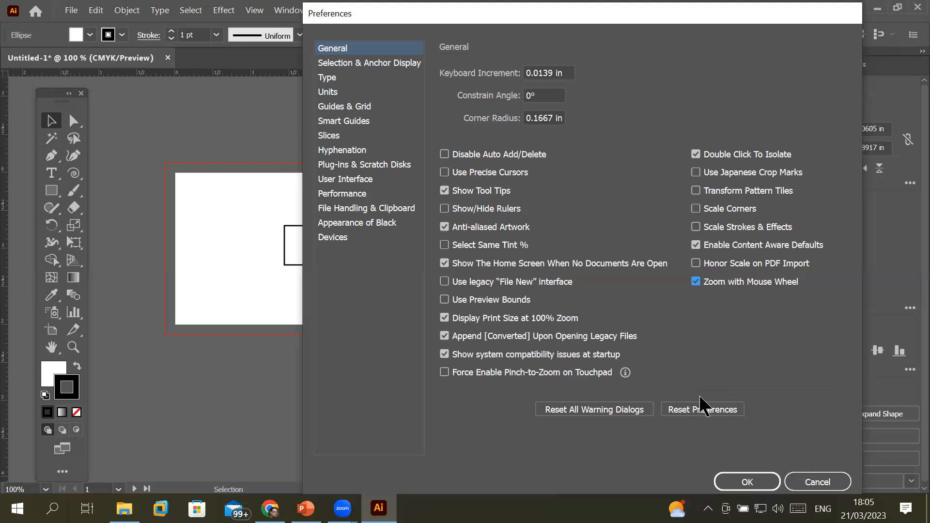
click(819, 482)
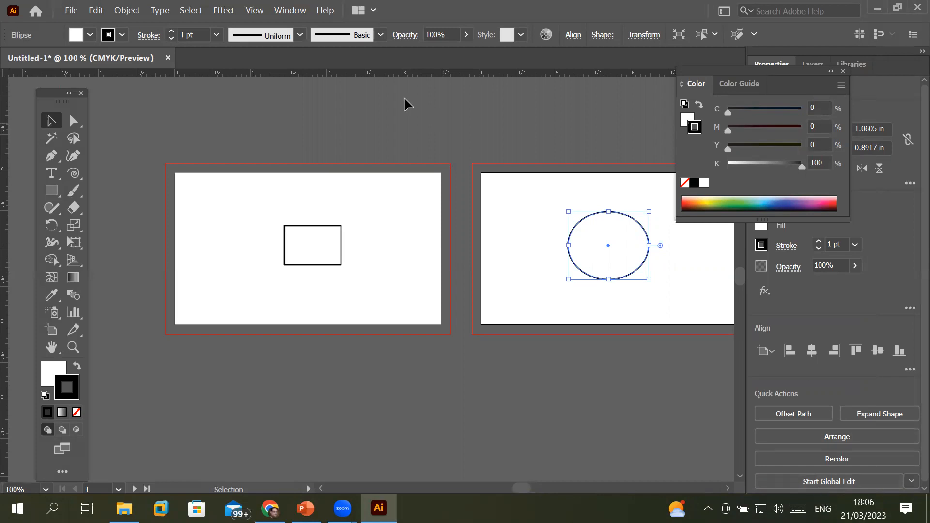
Step: Set Undo Counts to 50 in the Performance preferences and apply the change
click(93, 11)
mouse_move(220, 429)
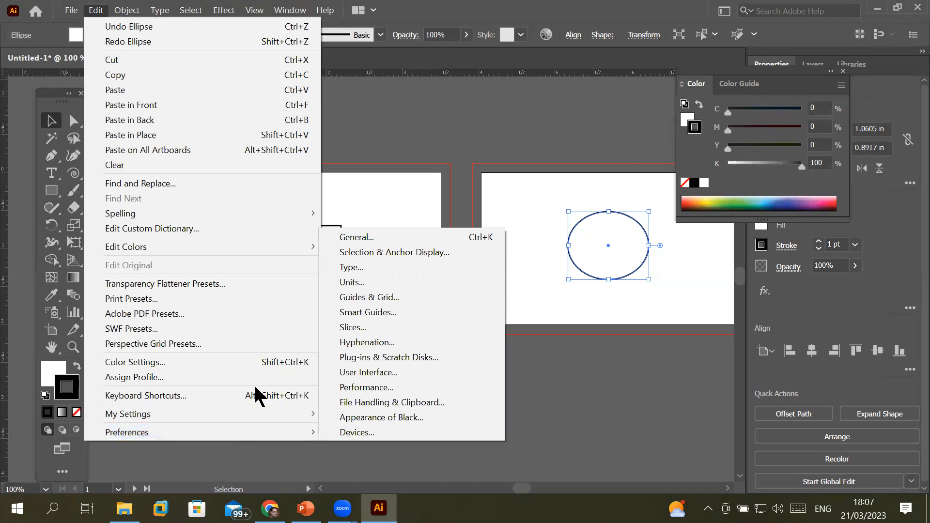
mouse_move(246, 432)
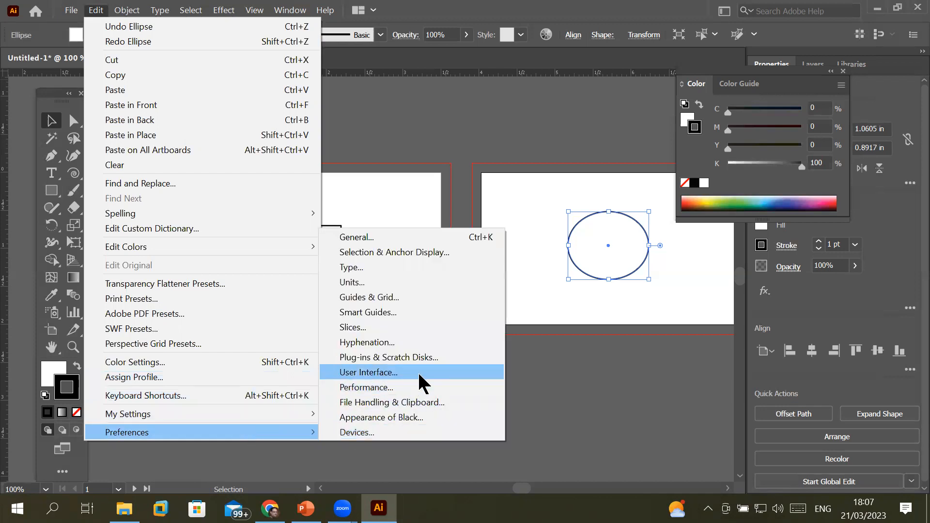
click(407, 390)
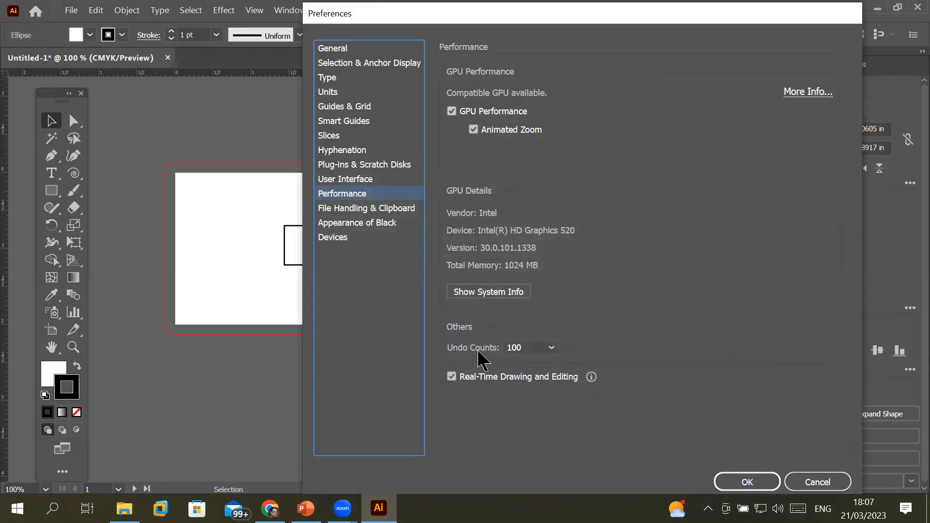
click(551, 353)
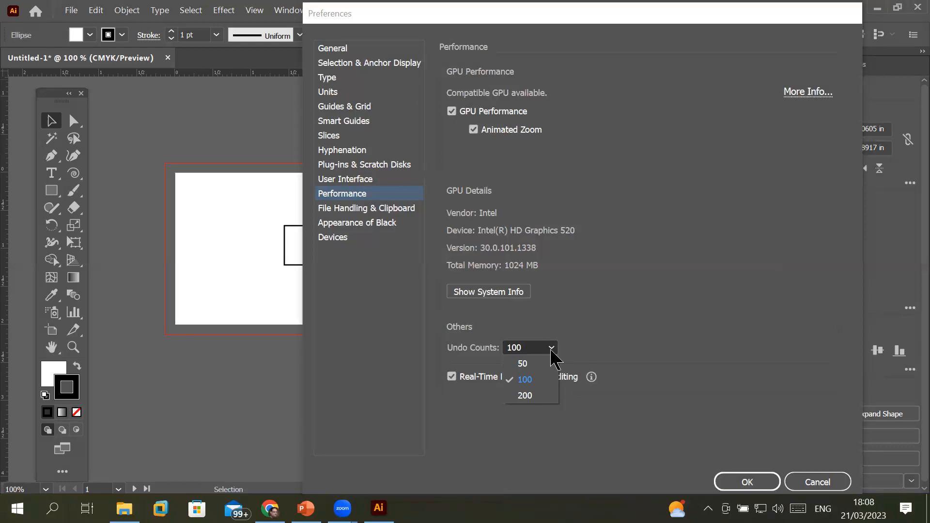
click(524, 364)
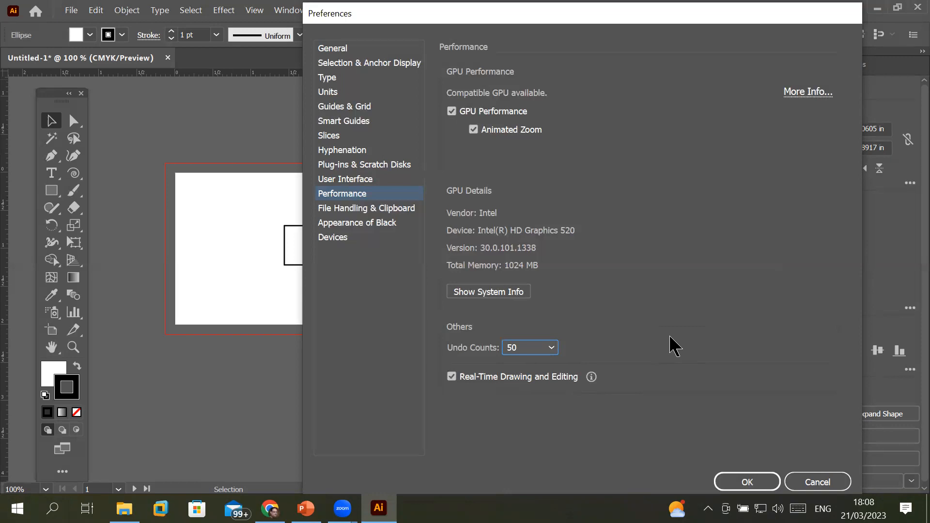
click(552, 348)
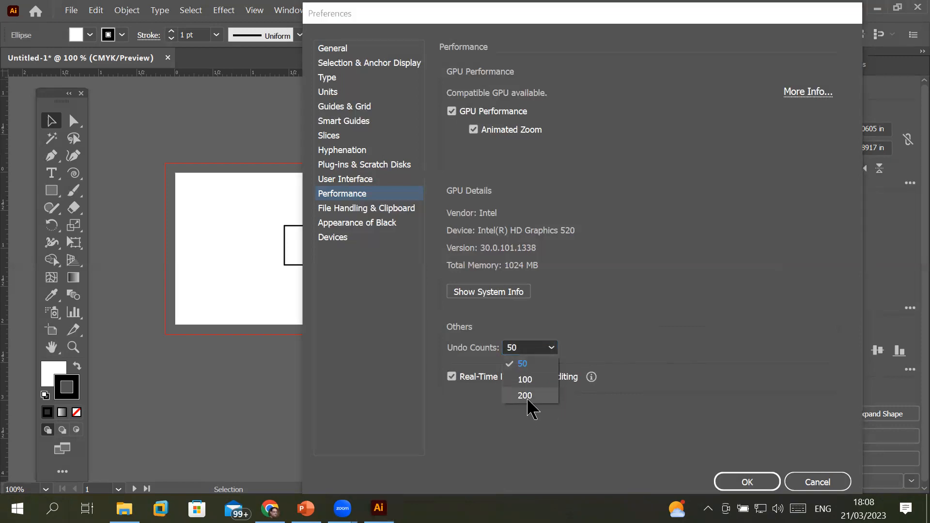
click(537, 368)
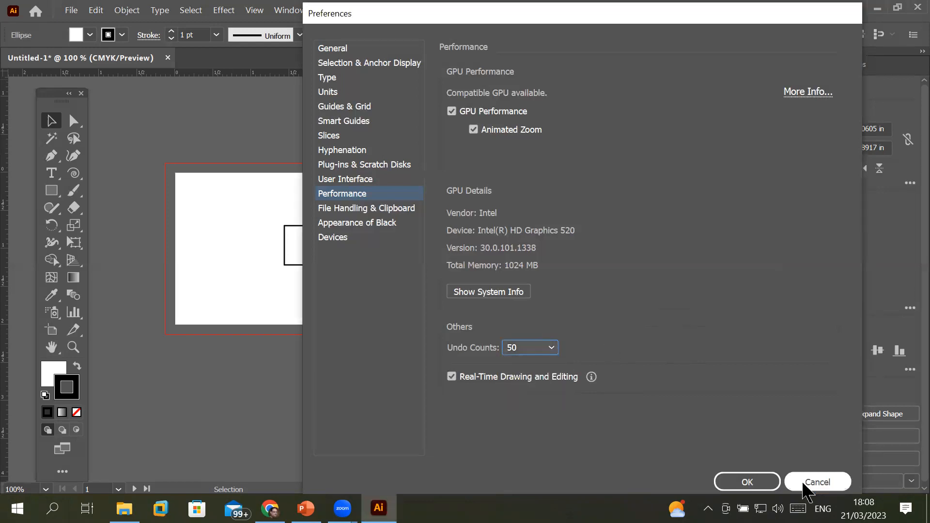
click(747, 482)
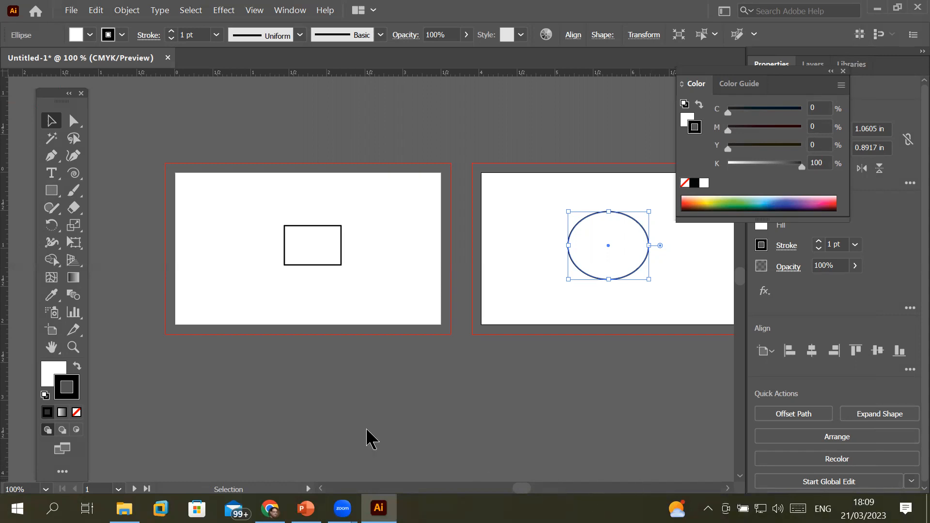
click(71, 350)
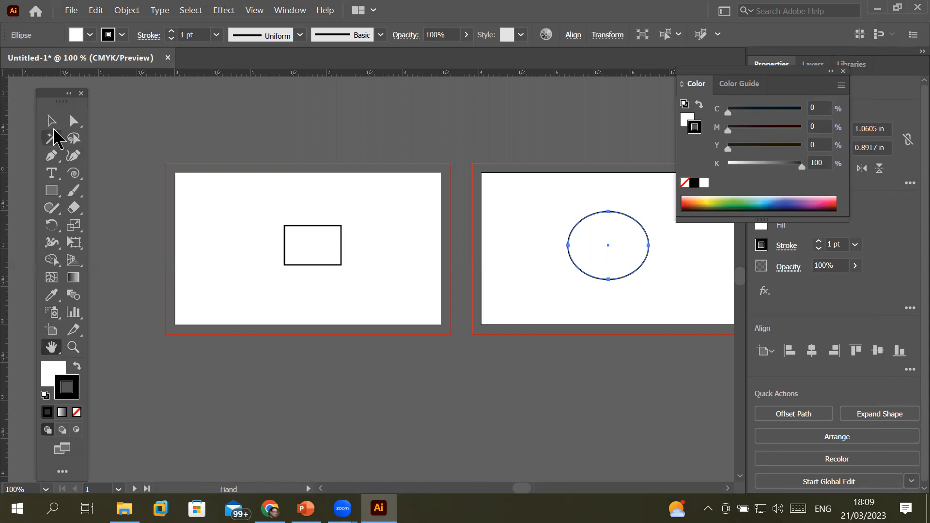
click(54, 126)
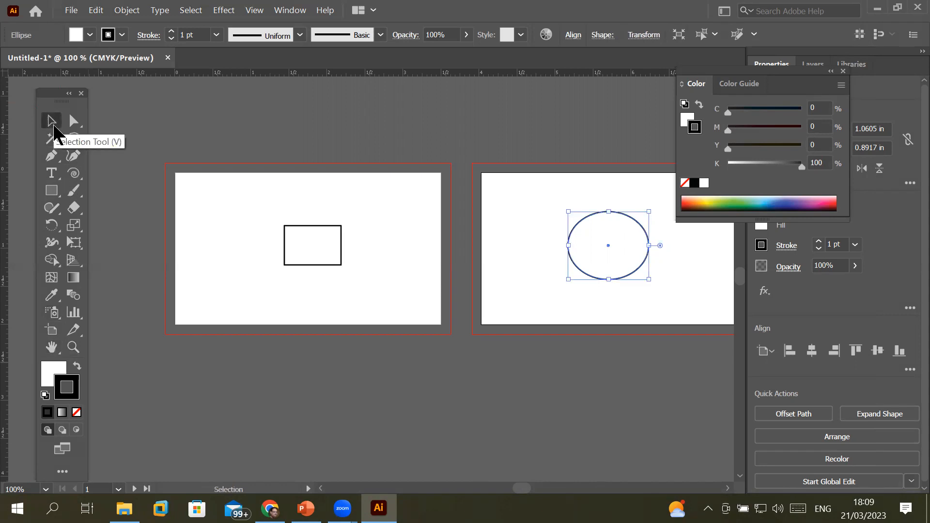
Step: Draw three progressively larger rectangles around the first artboard's small rectangle, about 1.41 x 0.96 in, 1.94 x 1.40 in and 2.52 x 1.74 in
click(52, 191)
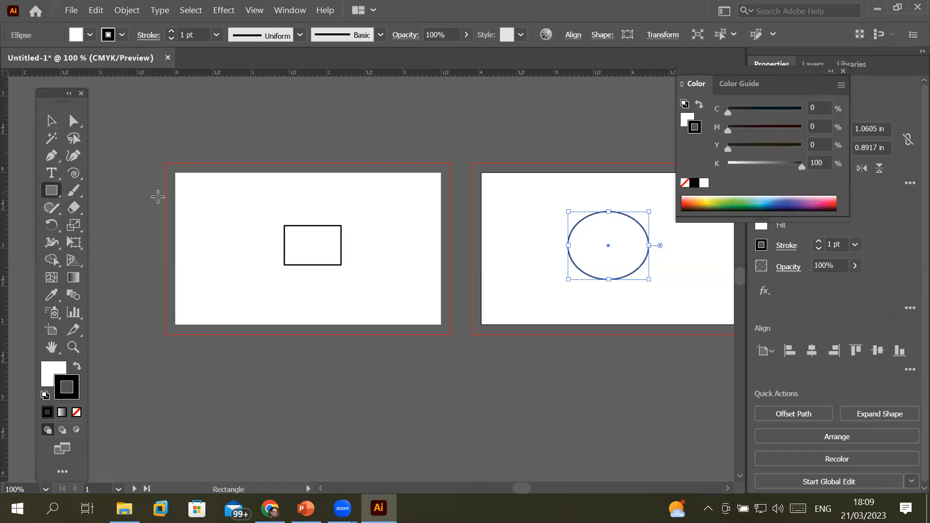
click(212, 206)
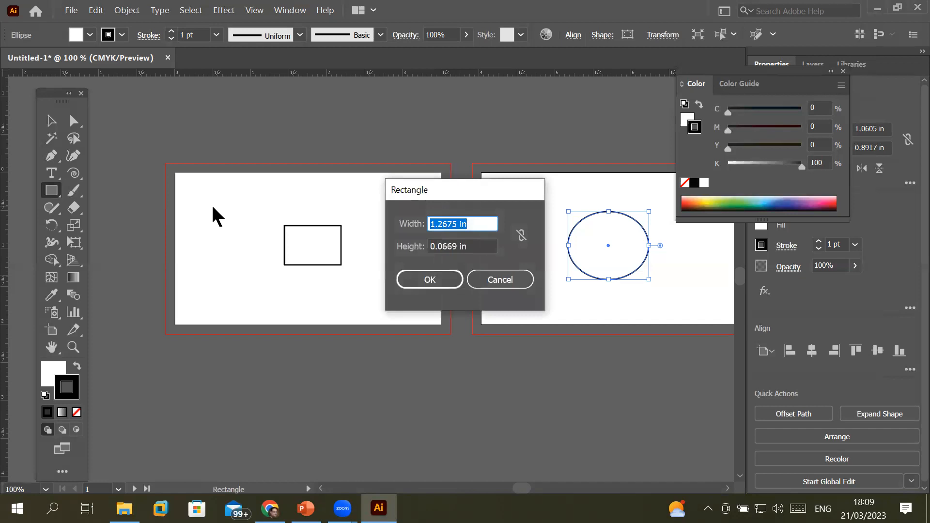
click(493, 280)
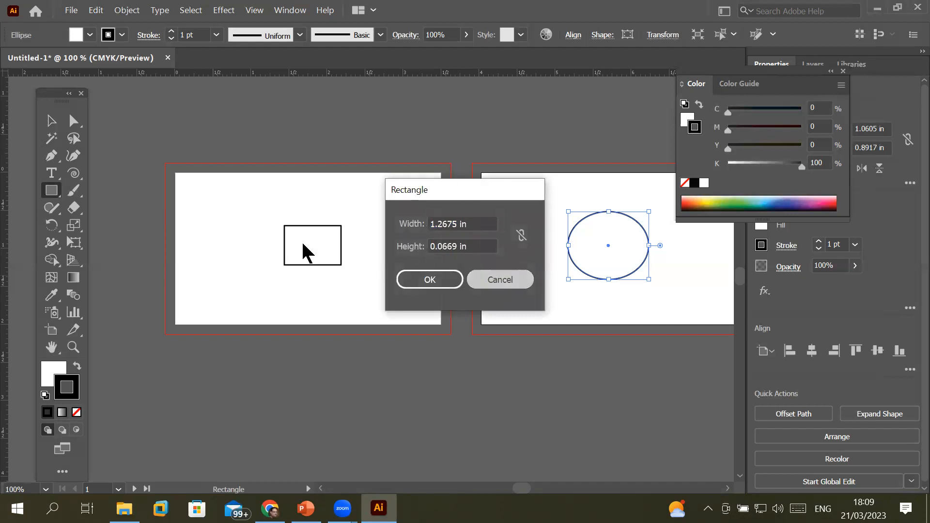
drag(265, 213, 375, 288)
drag(247, 199, 395, 305)
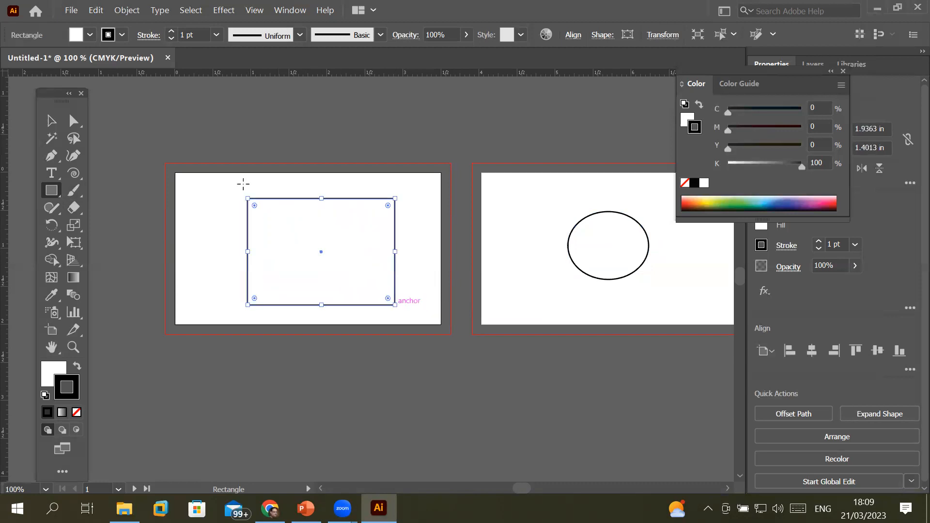
drag(223, 186, 415, 318)
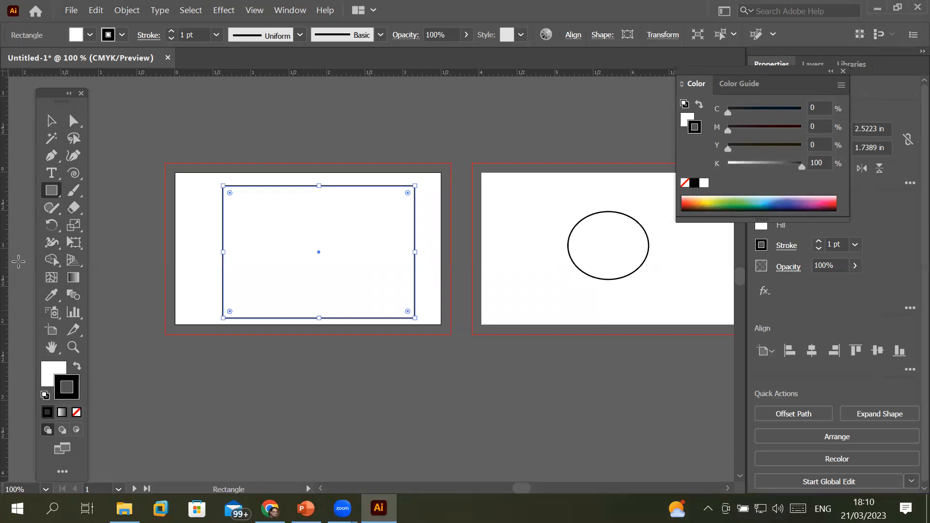
Step: Set the fill of the outermost rectangle on the first artboard to None
drag(65, 99, 119, 90)
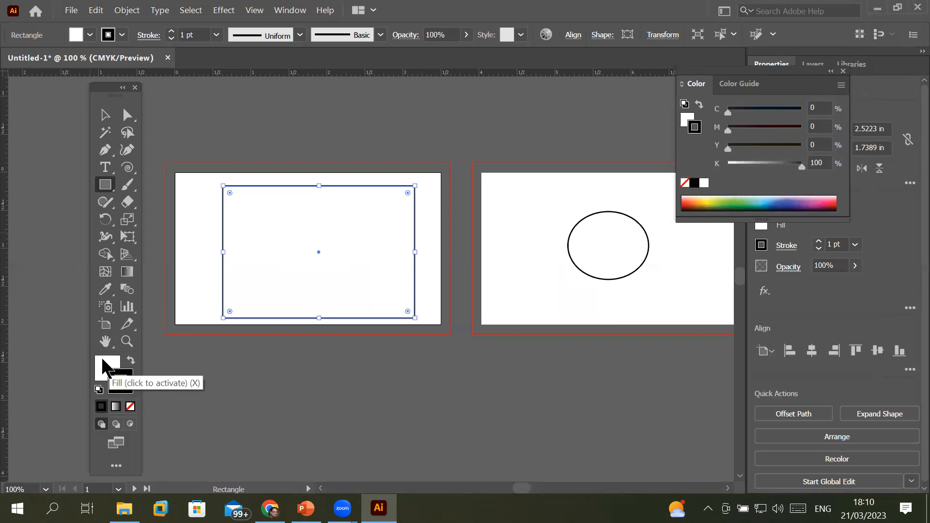
click(106, 369)
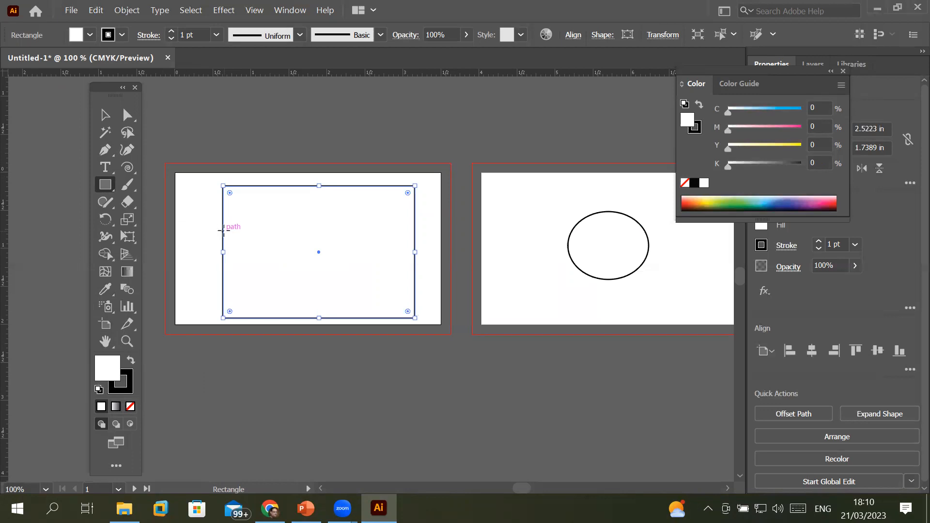
click(90, 35)
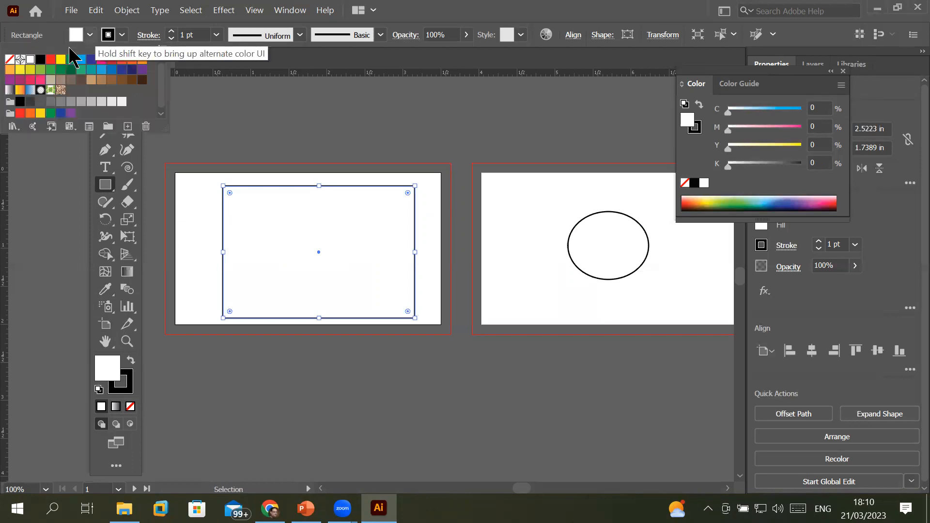
click(9, 61)
mouse_move(270, 508)
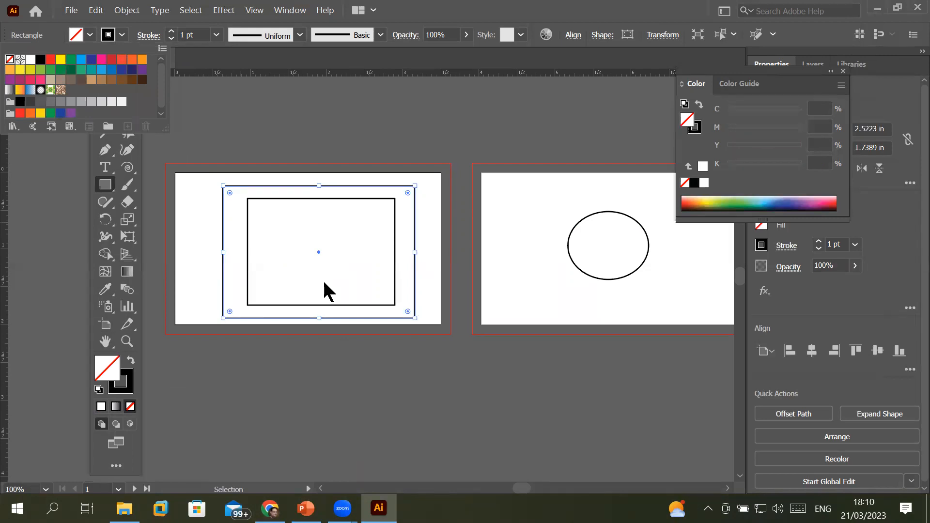
click(394, 249)
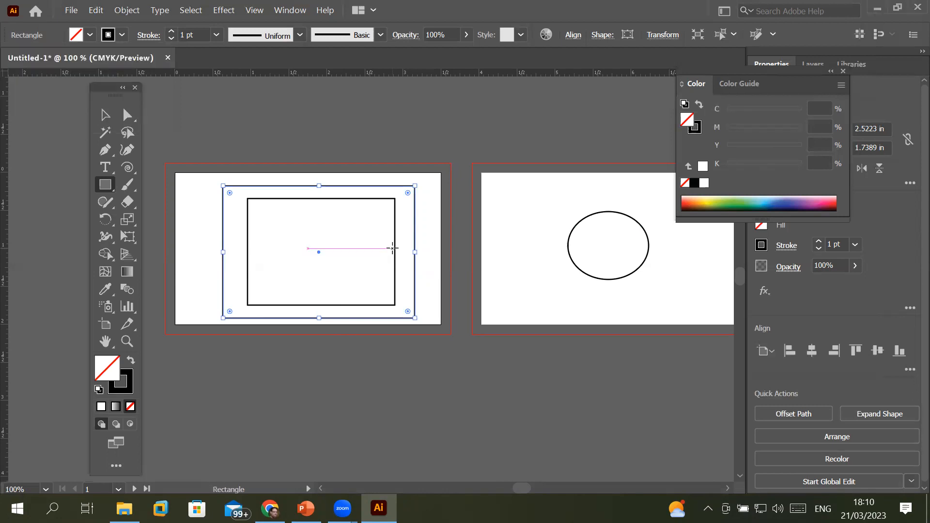
Step: Remove the fill from the second- and third-largest rectangles, selecting each one by its outline
click(107, 117)
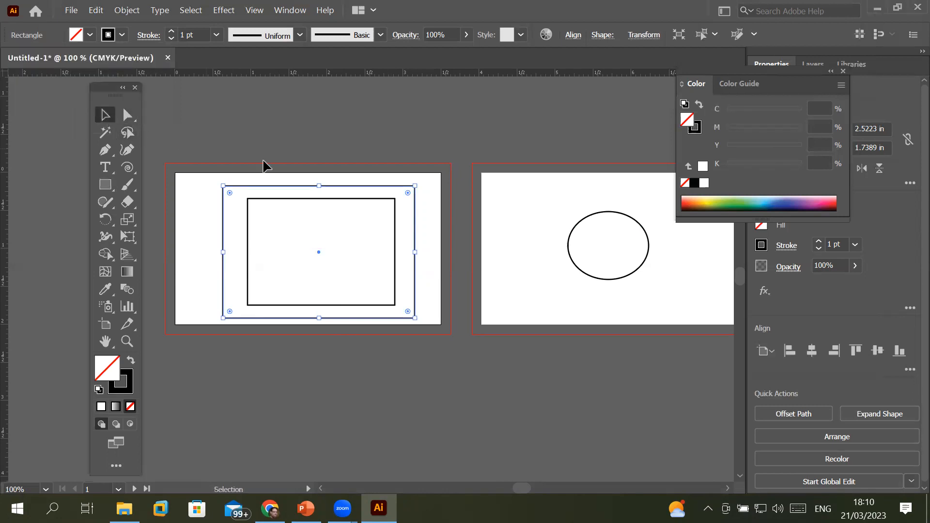
click(365, 198)
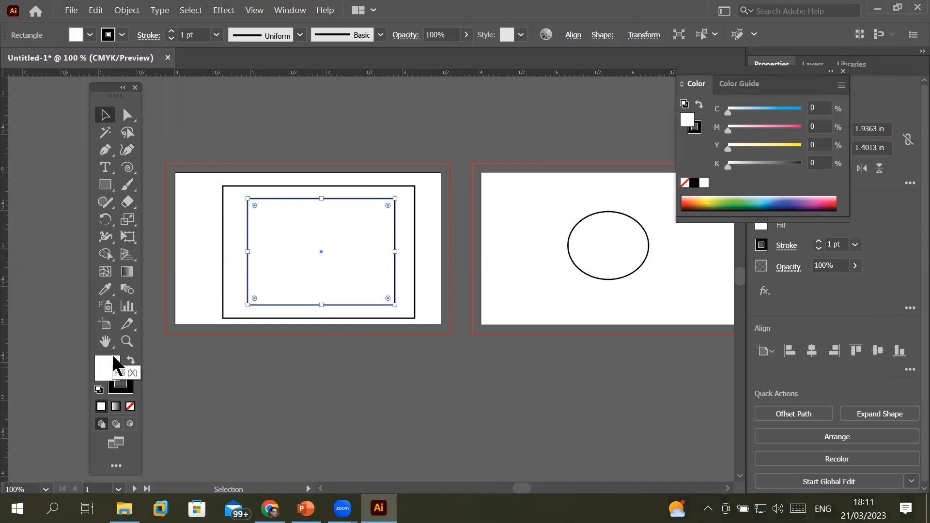
click(222, 275)
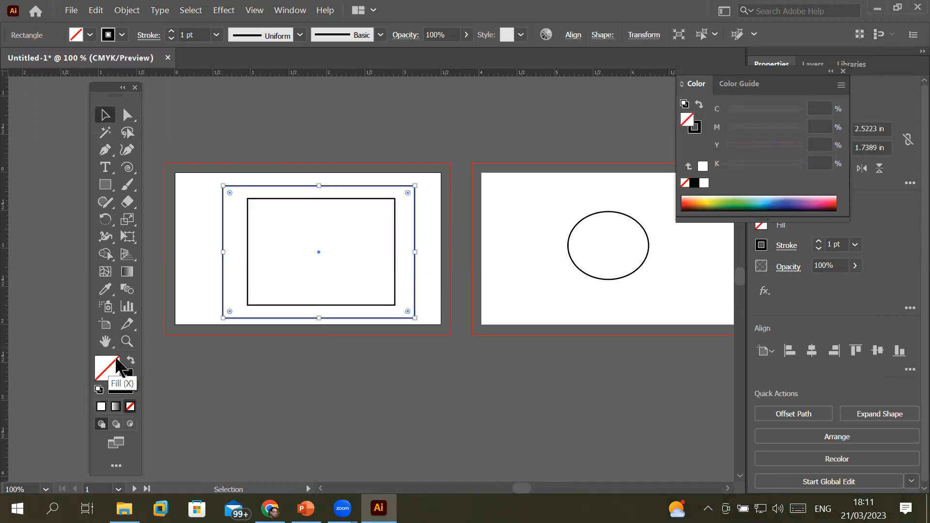
click(264, 306)
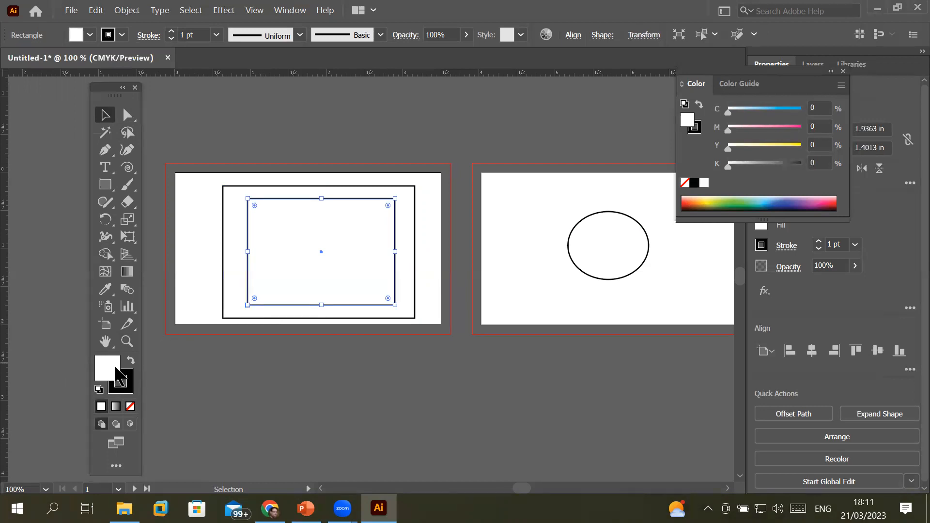
click(130, 407)
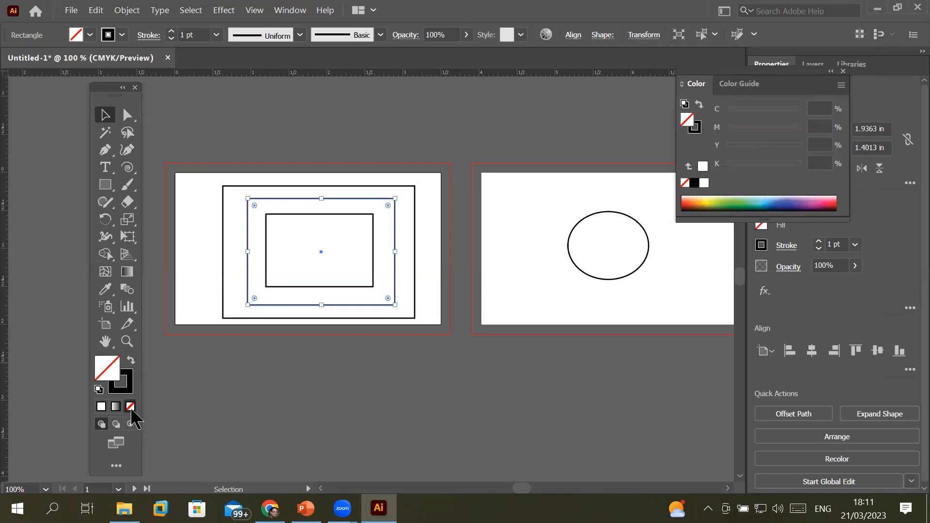
click(324, 215)
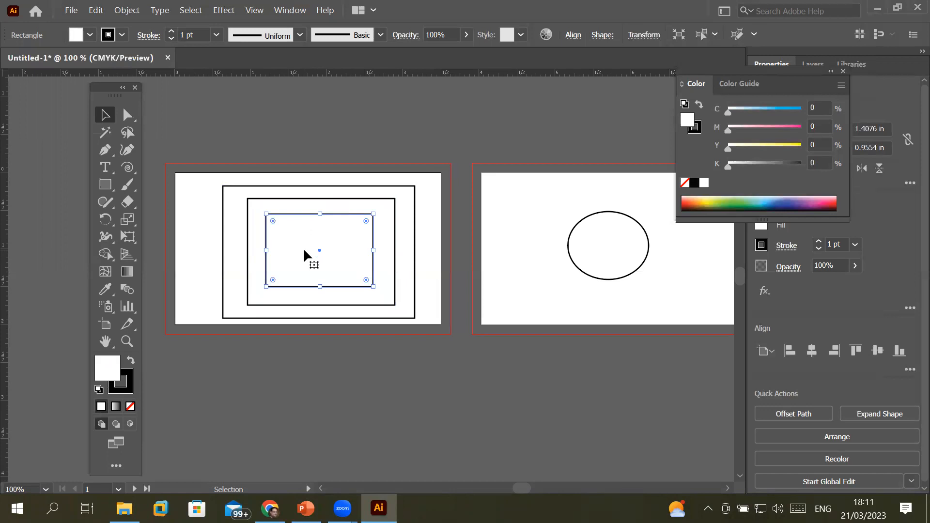
click(130, 407)
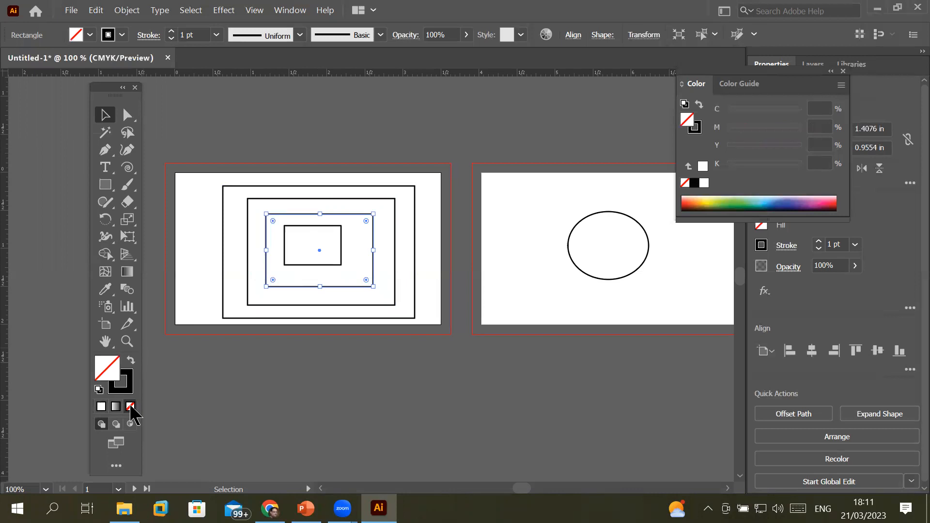
Step: Shift the smallest rectangle slightly toward the centre of the others and set its stroke to cyan (C 100, M 0, Y 0, K 0)
click(334, 225)
mouse_move(333, 226)
mouse_down()
mouse_move(354, 327)
mouse_move(353, 241)
mouse_move(359, 356)
mouse_move(376, 407)
mouse_move(357, 256)
mouse_move(340, 233)
mouse_up()
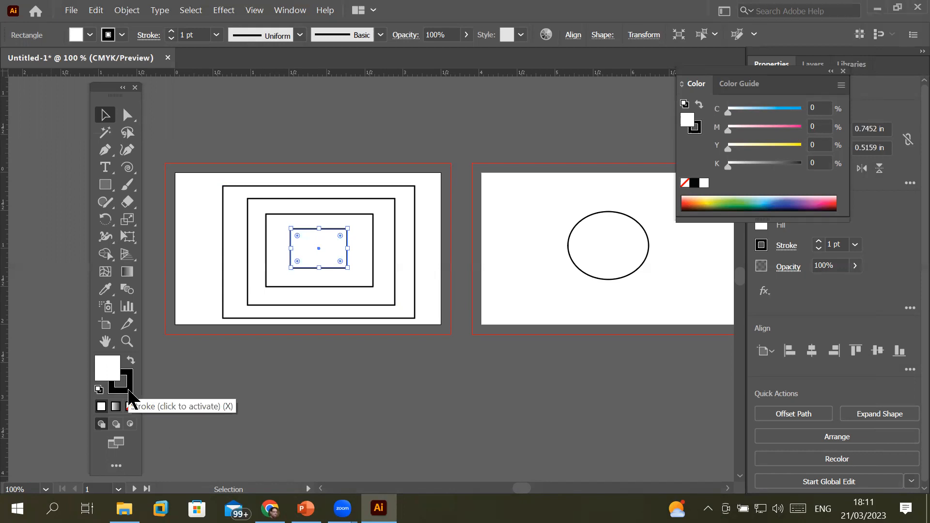
scroll(322, 229, up, 5)
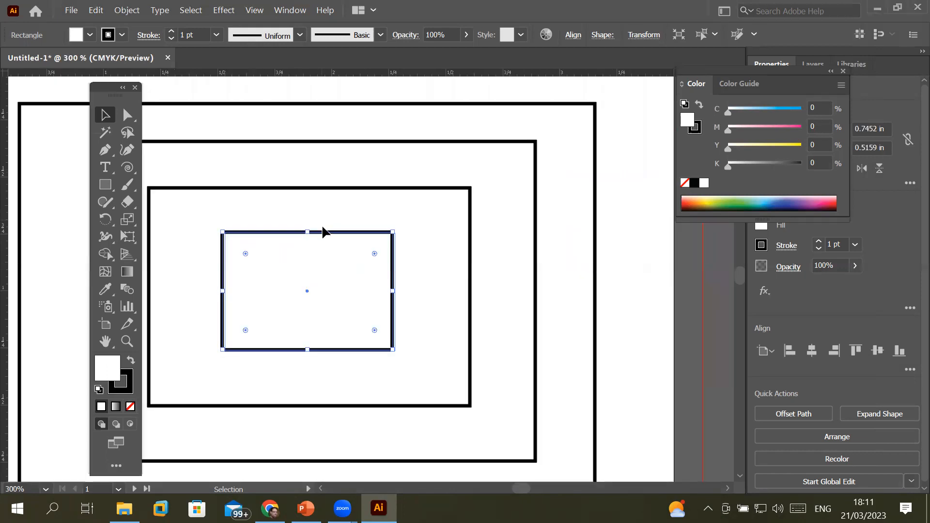
scroll(323, 231, up, 2)
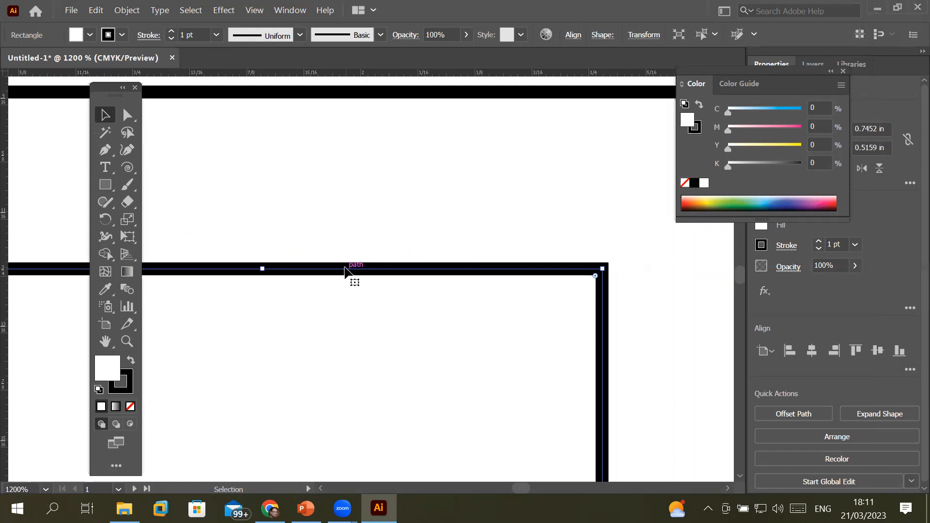
click(131, 386)
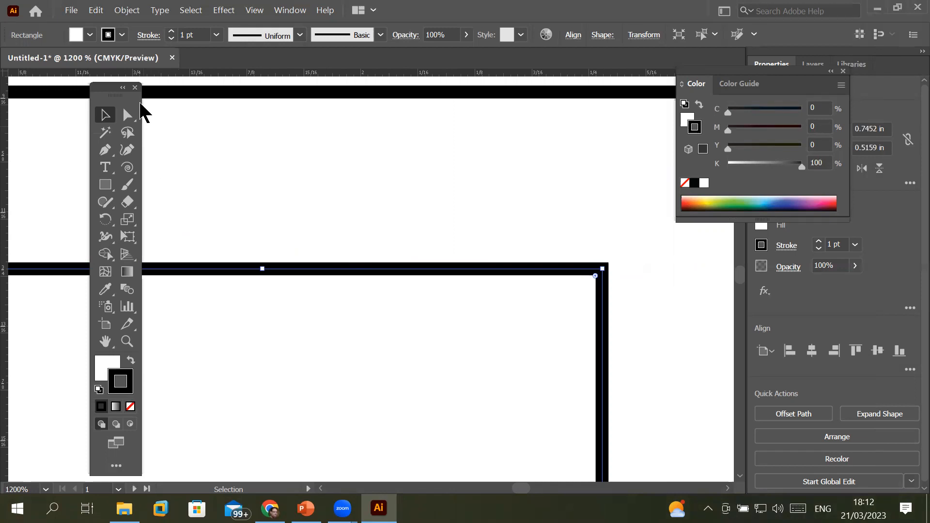
click(121, 36)
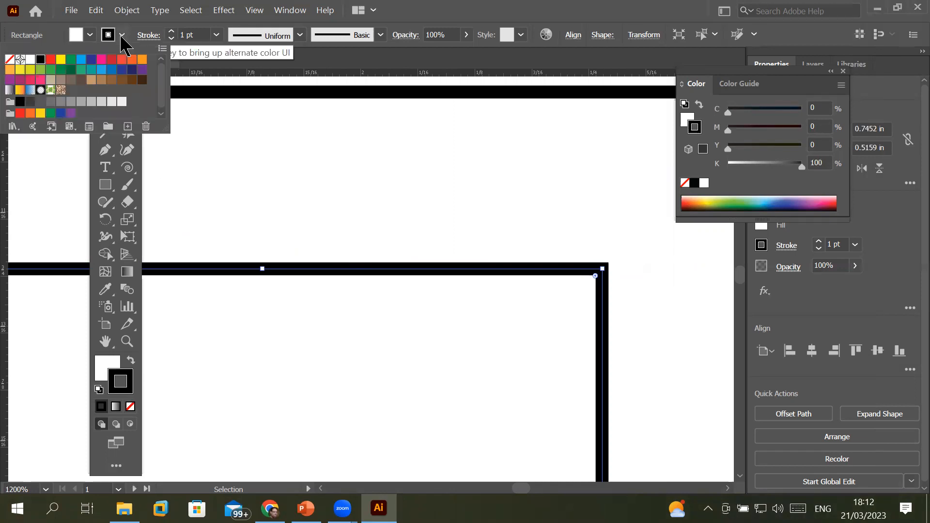
click(112, 60)
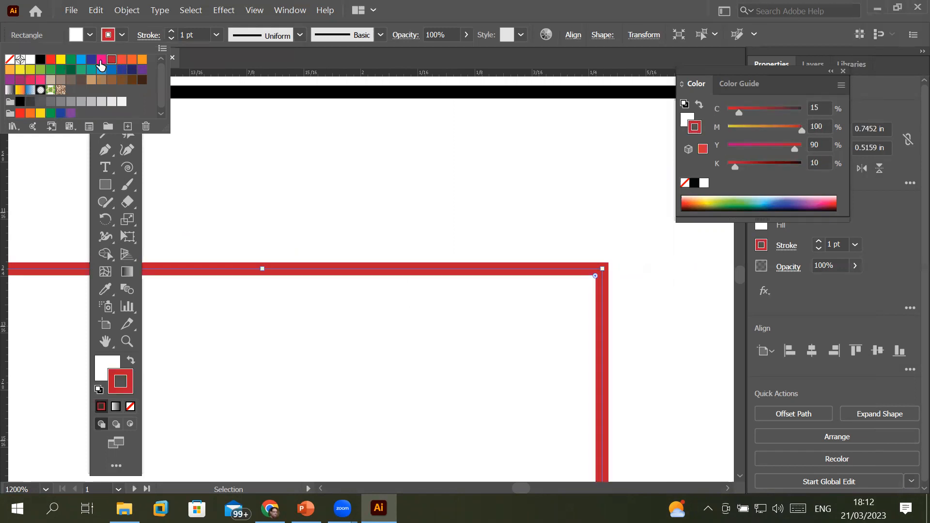
click(101, 60)
click(82, 60)
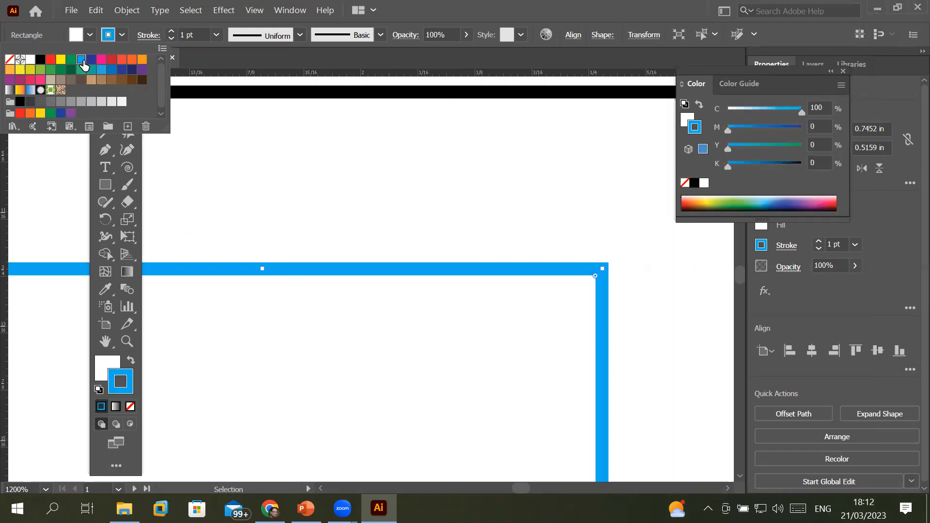
Step: Fill the smallest rectangle with the green swatch
click(91, 36)
click(91, 36)
click(71, 60)
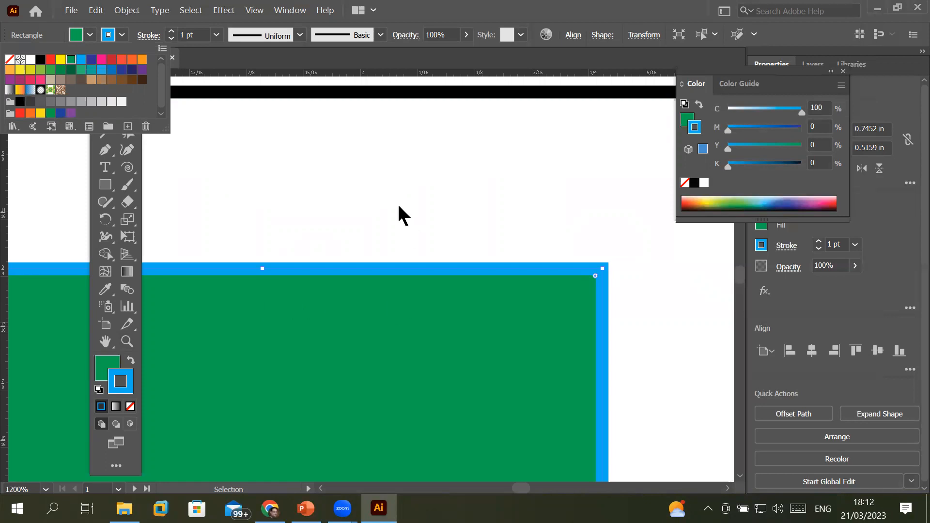
scroll(396, 219, down, 4)
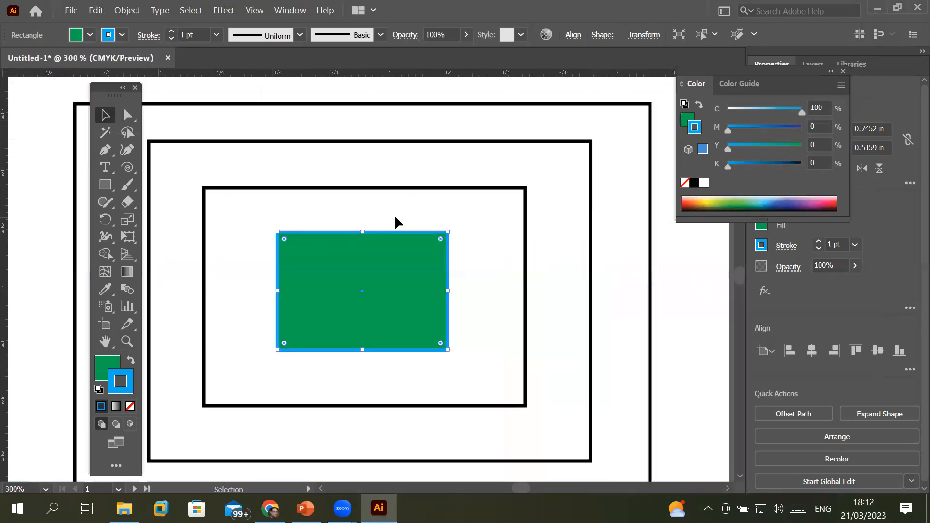
Step: Select the unfilled rectangles around the green one by their outlines to examine their fill and stroke
click(450, 189)
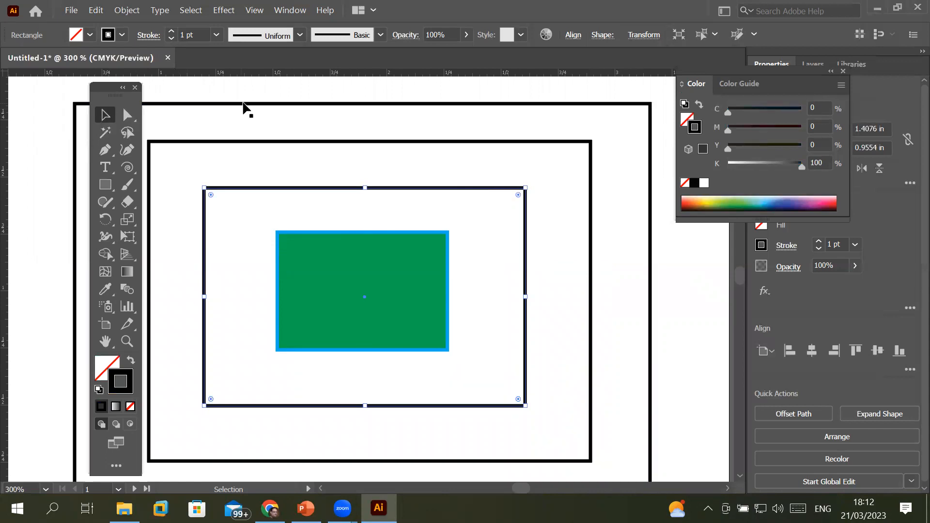
click(262, 145)
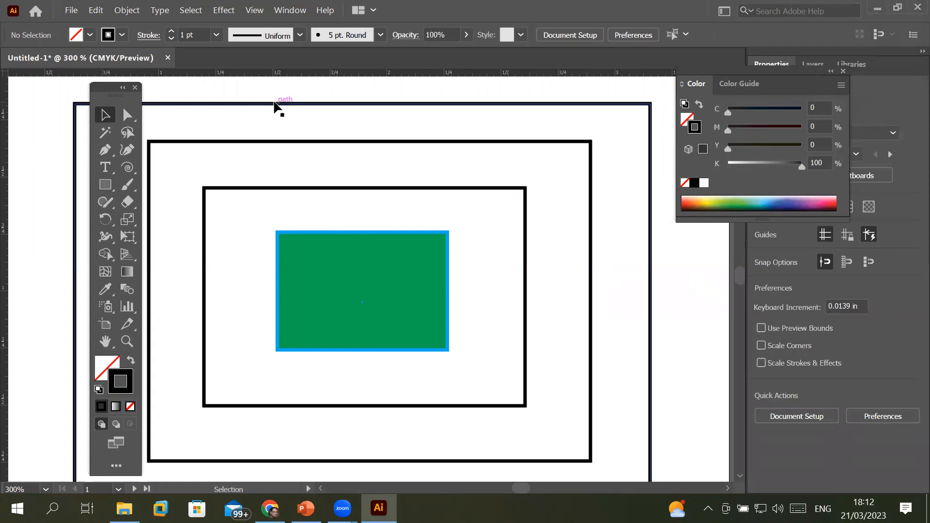
click(276, 104)
click(317, 154)
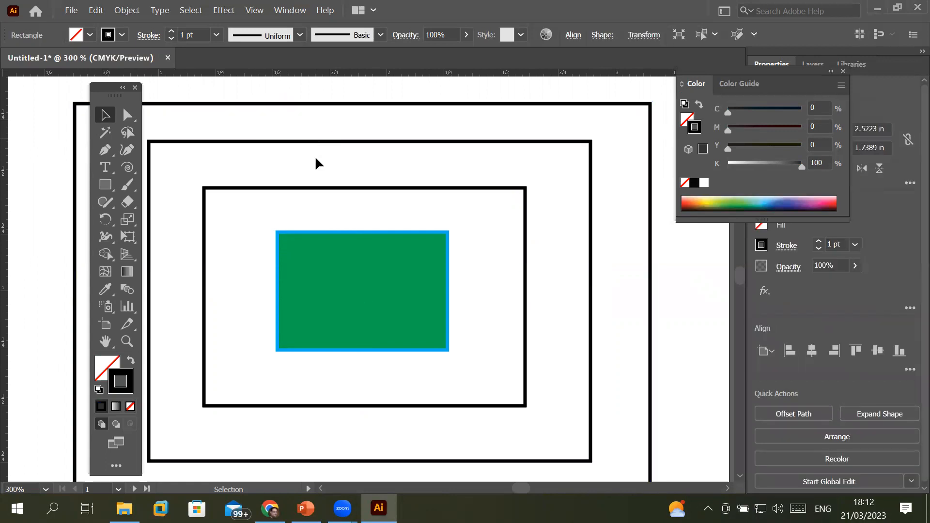
click(326, 190)
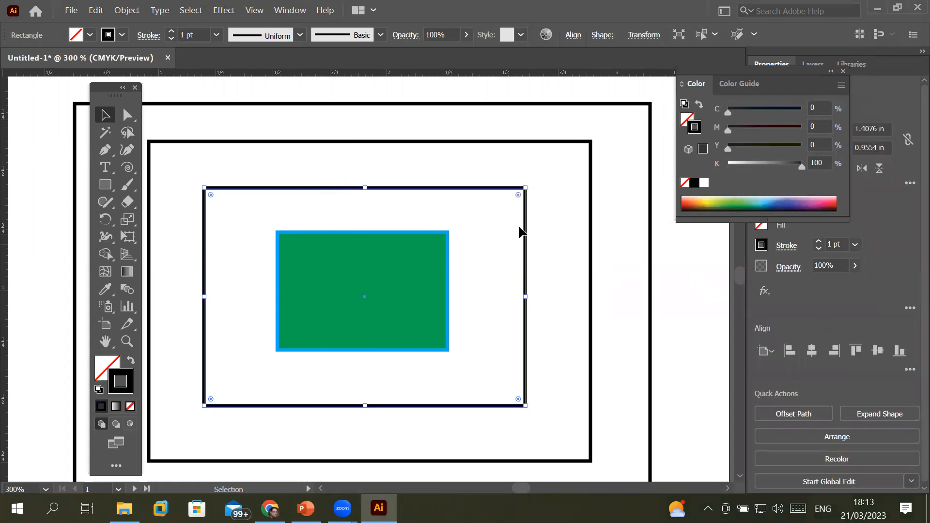
scroll(538, 185, up, 3)
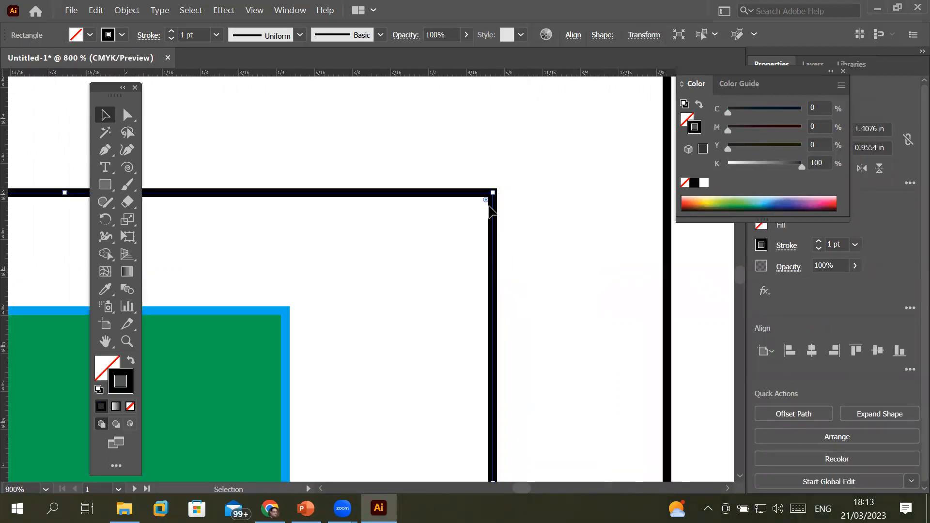
scroll(487, 198, down, 2)
click(515, 129)
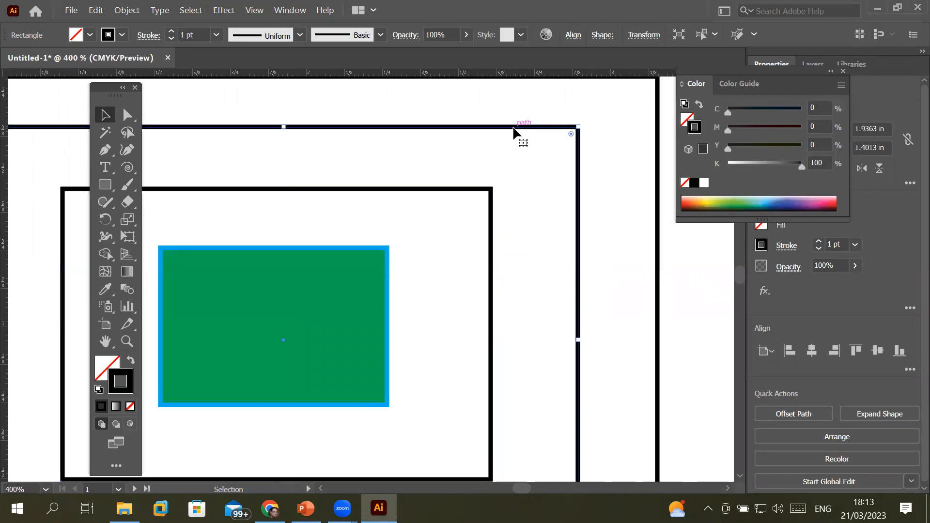
click(474, 190)
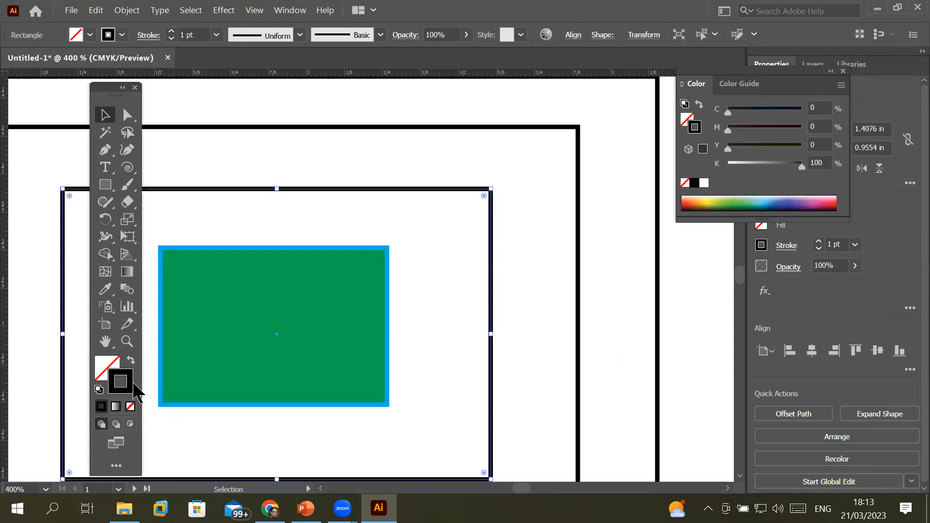
Step: Try several swatches, including red, green, cyan, blue and yellow, on the stroke of the rectangle around the green one, ending with magenta
click(123, 35)
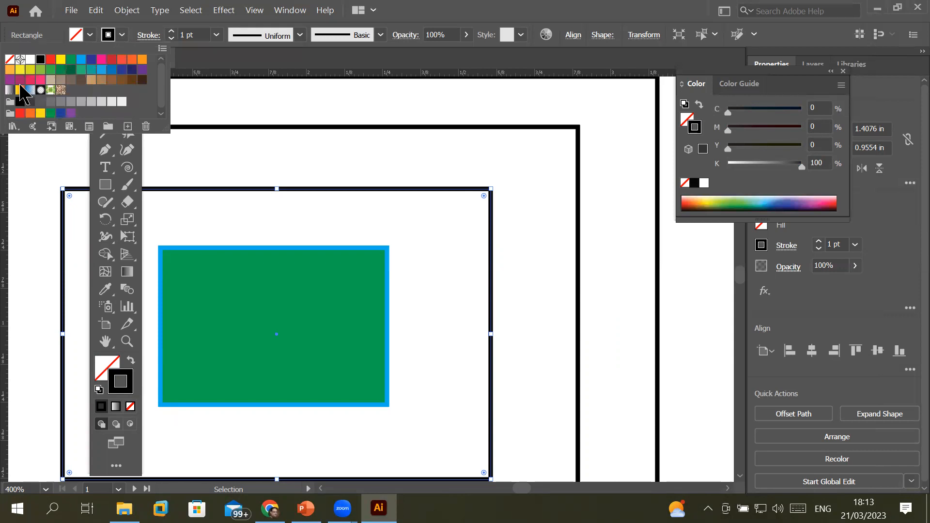
click(20, 80)
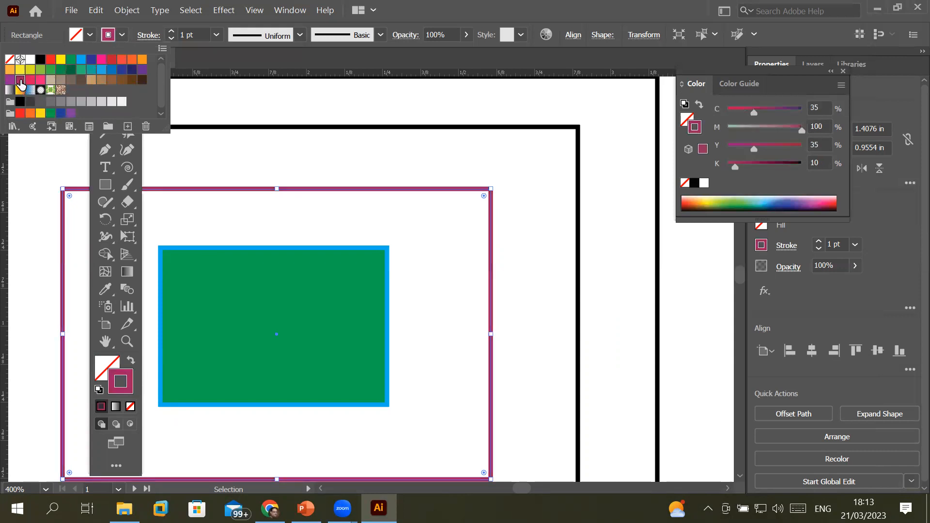
click(50, 59)
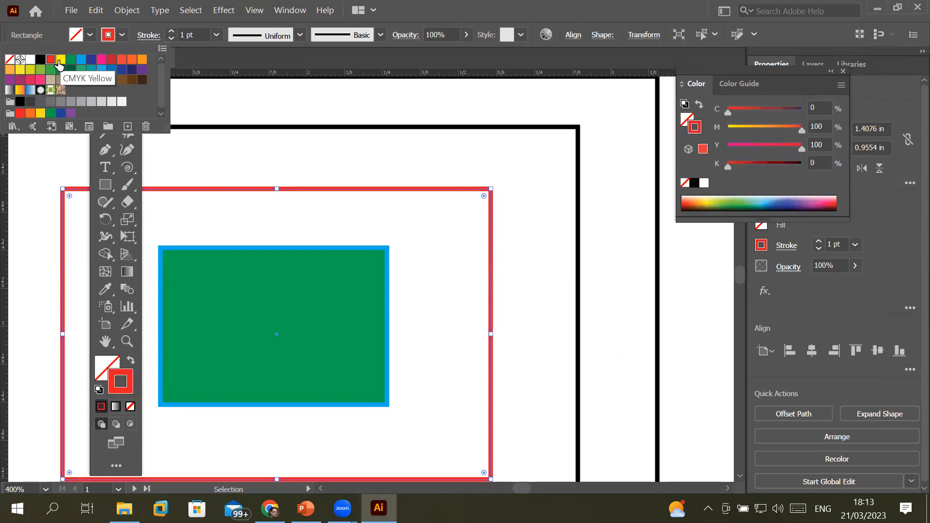
click(60, 60)
click(71, 60)
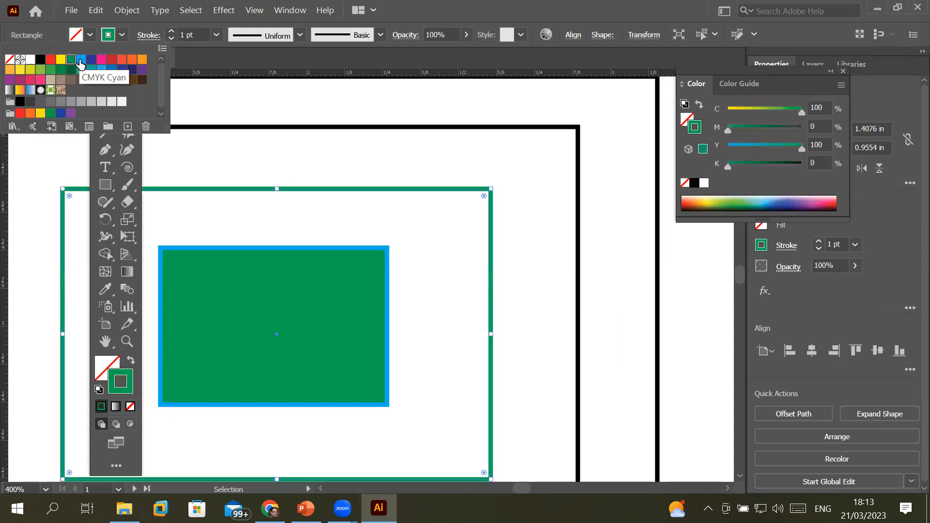
click(81, 60)
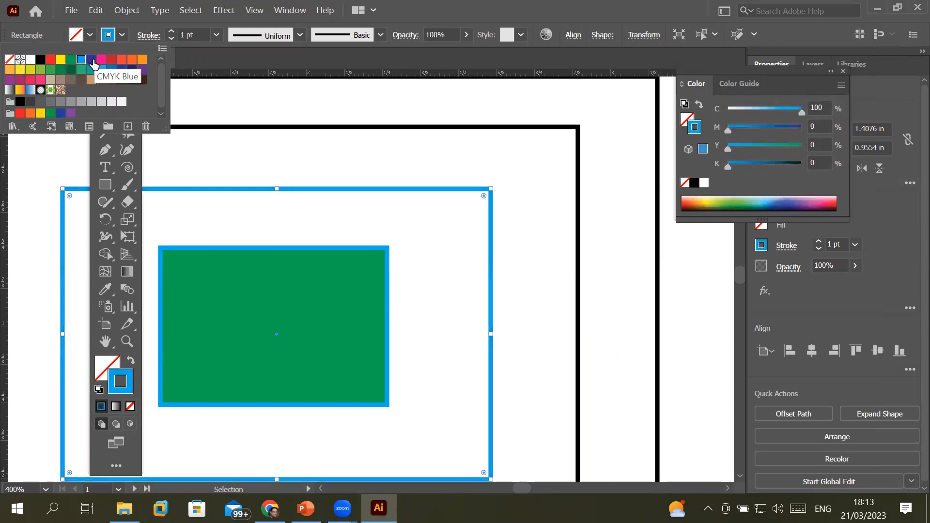
click(92, 60)
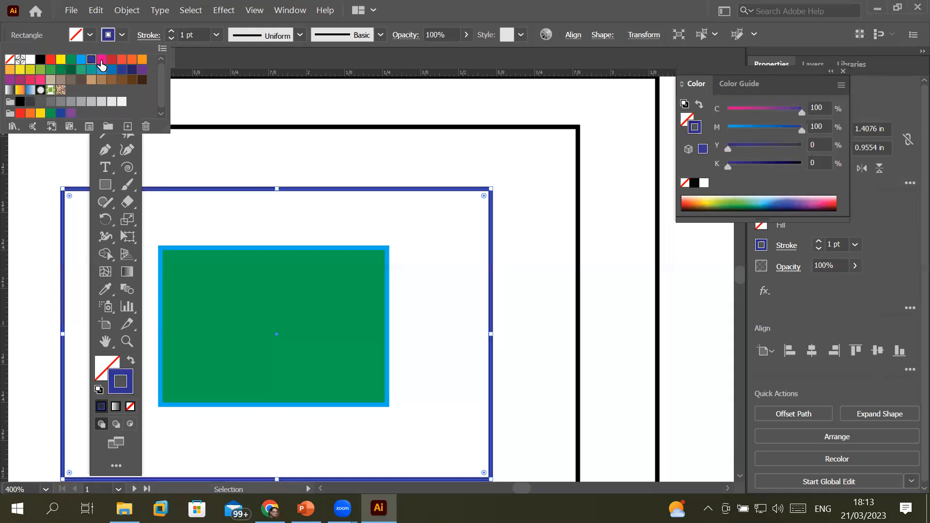
click(101, 60)
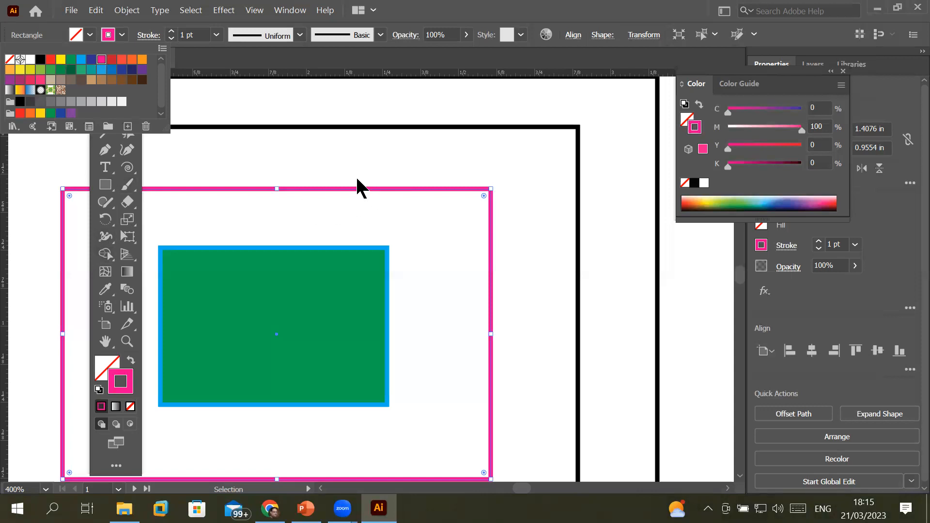
click(61, 60)
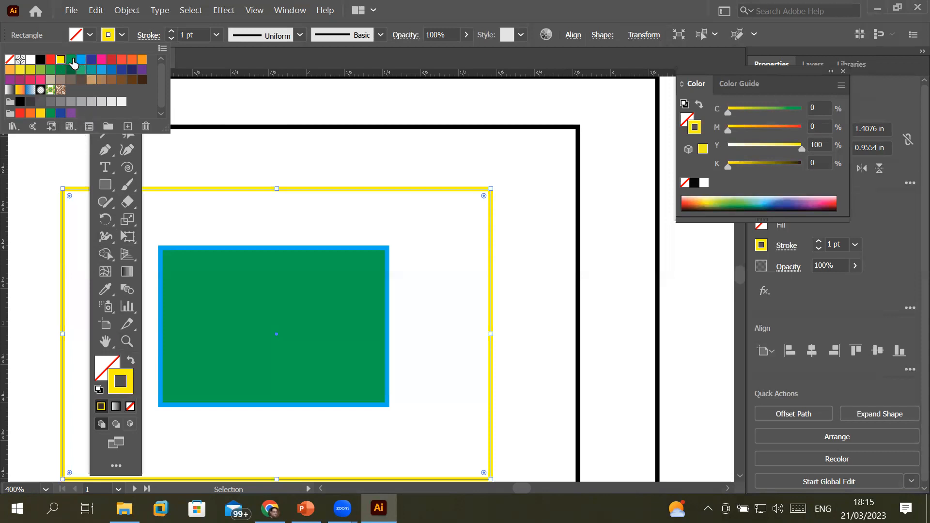
click(101, 60)
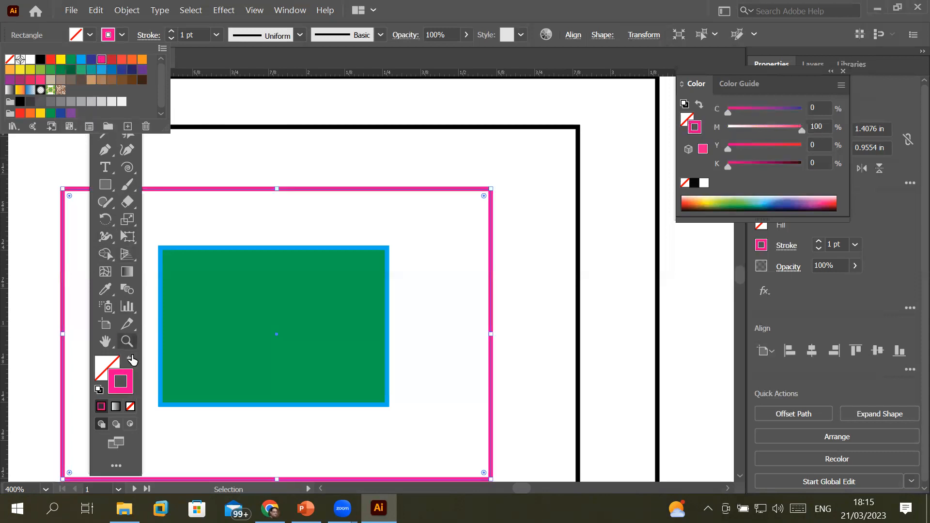
Step: Fill the magenta-outlined rectangle with the last-used magenta, and replace that fill with the green swatch (C 100, M 0, Y 100, K 0)
click(107, 362)
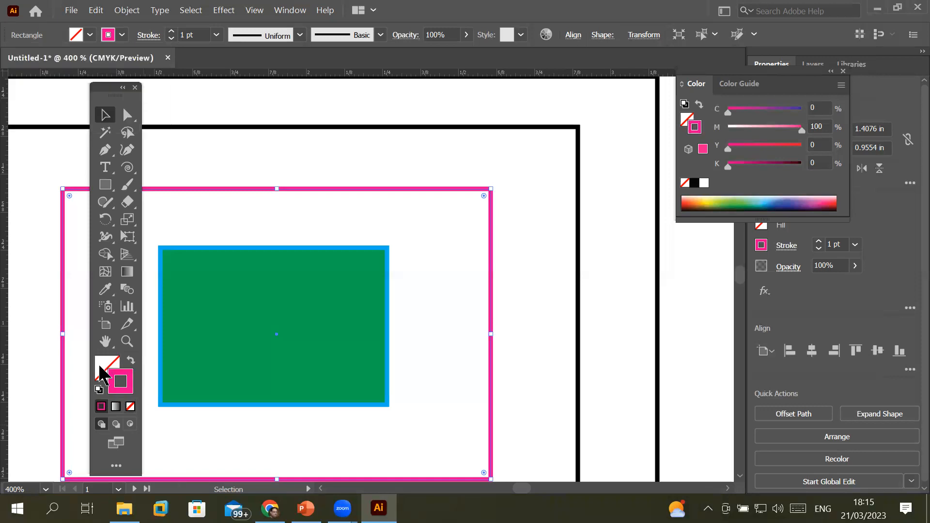
click(98, 361)
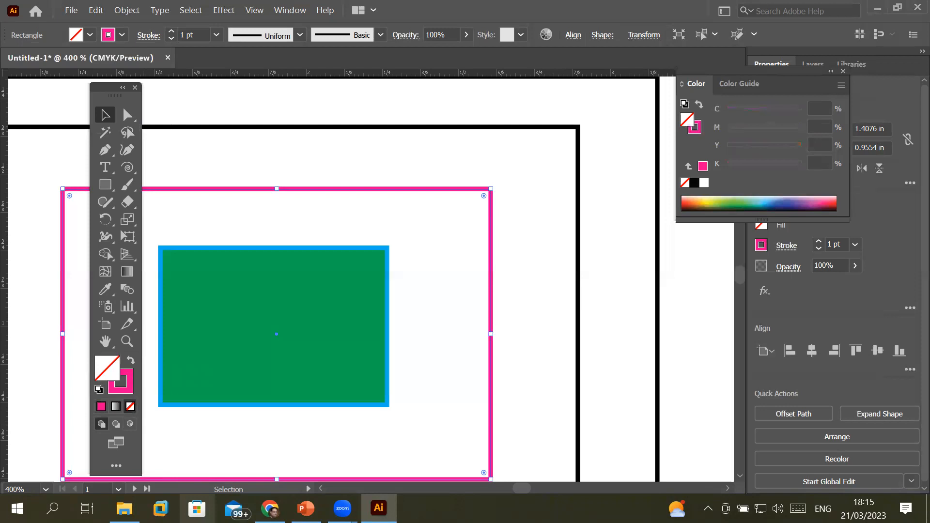
click(127, 390)
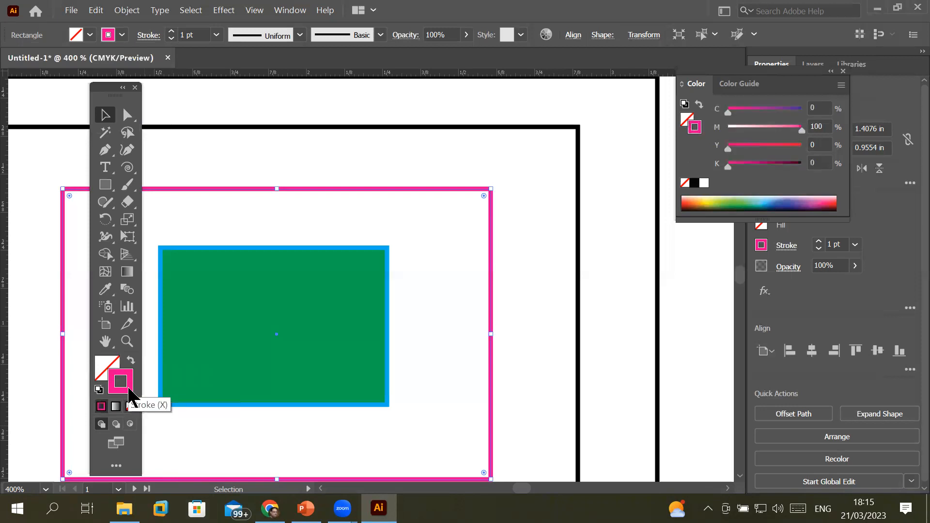
click(103, 367)
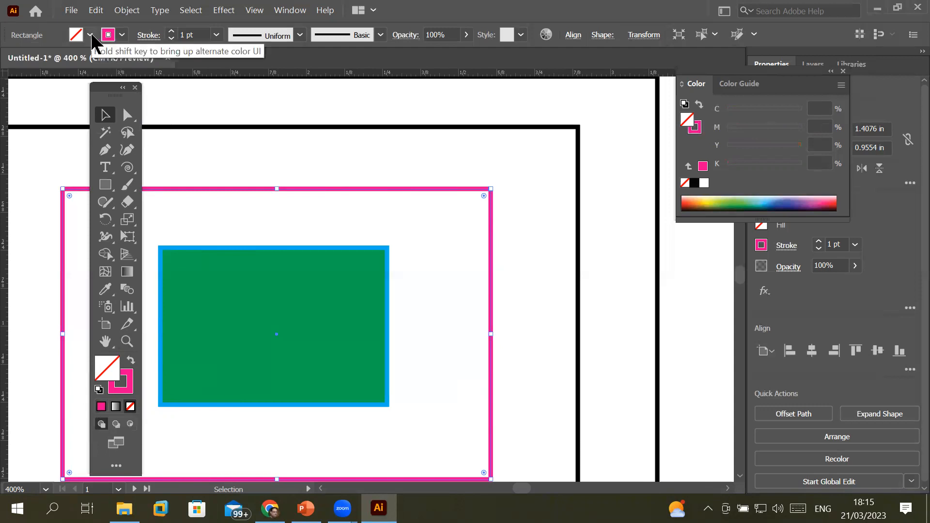
click(91, 35)
click(92, 35)
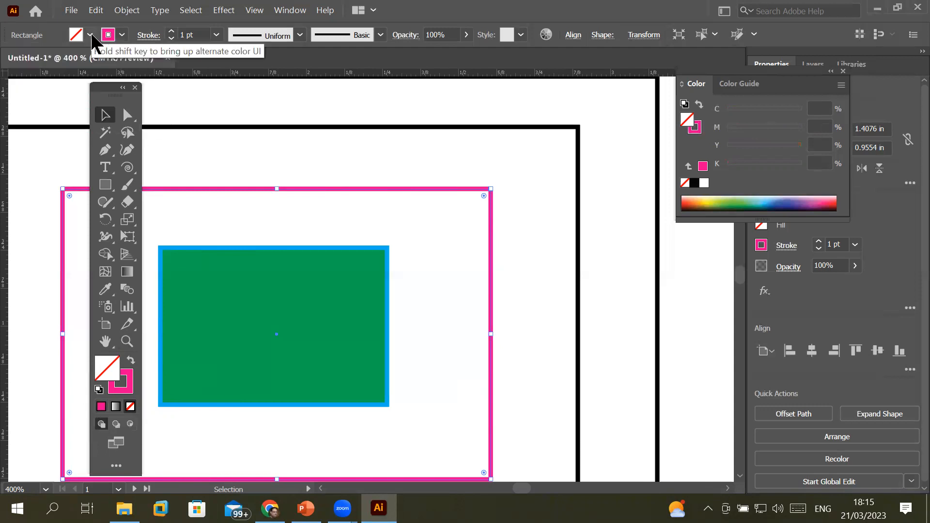
click(100, 407)
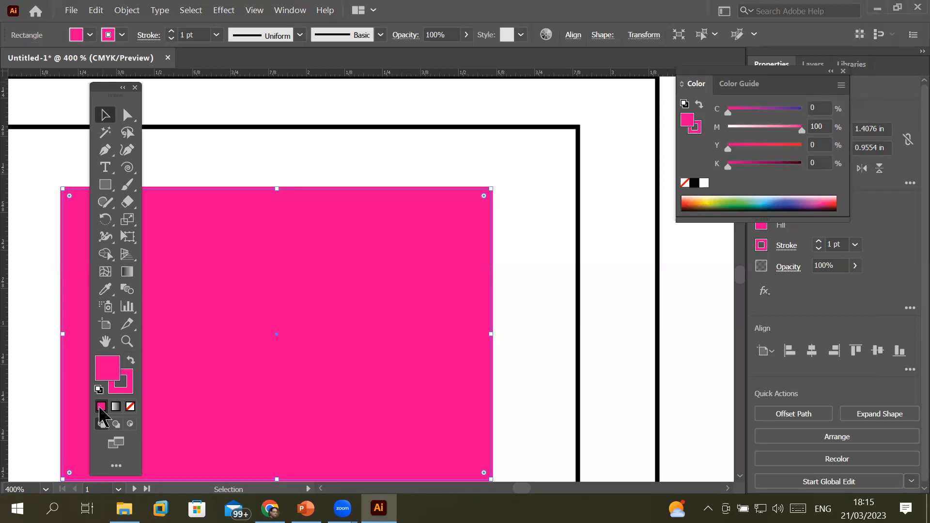
click(90, 35)
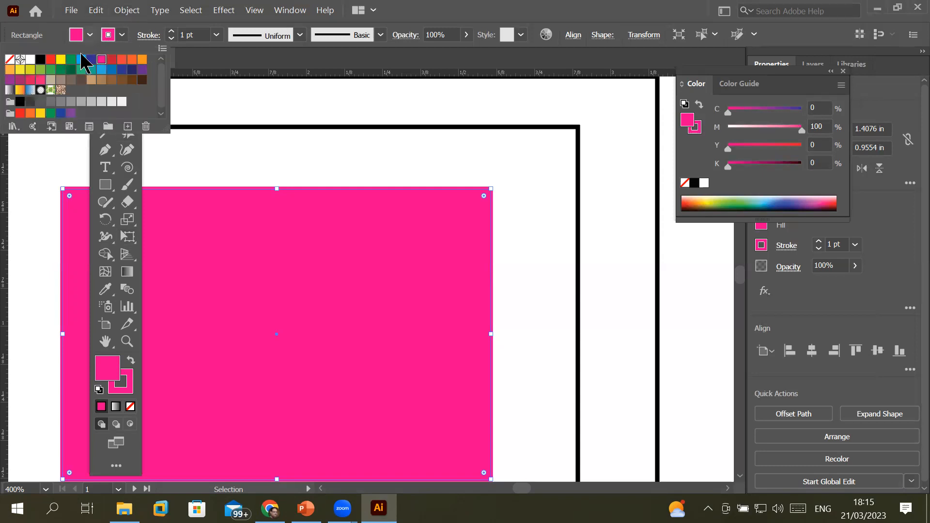
click(71, 60)
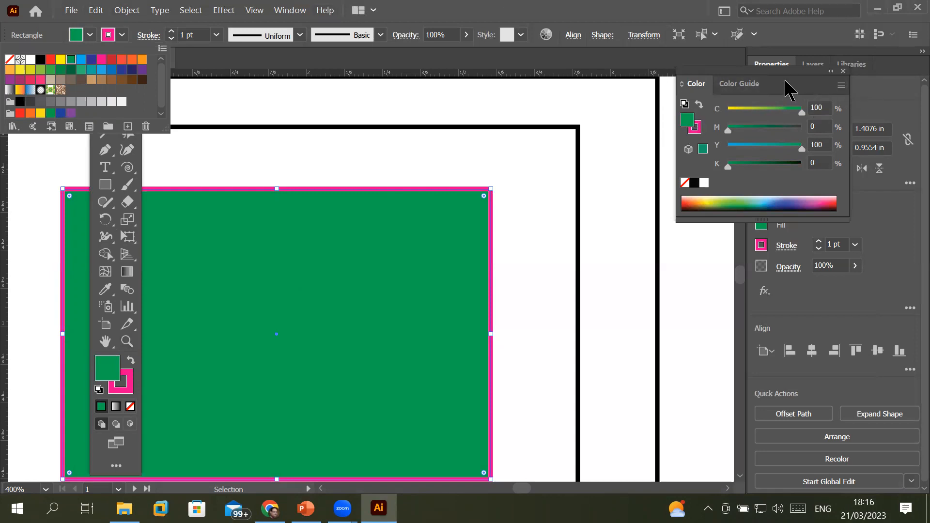
Step: Close and reopen the Color panel, placing it beside the selected rectangle's upper-right corner
drag(690, 85, 446, 150)
click(600, 136)
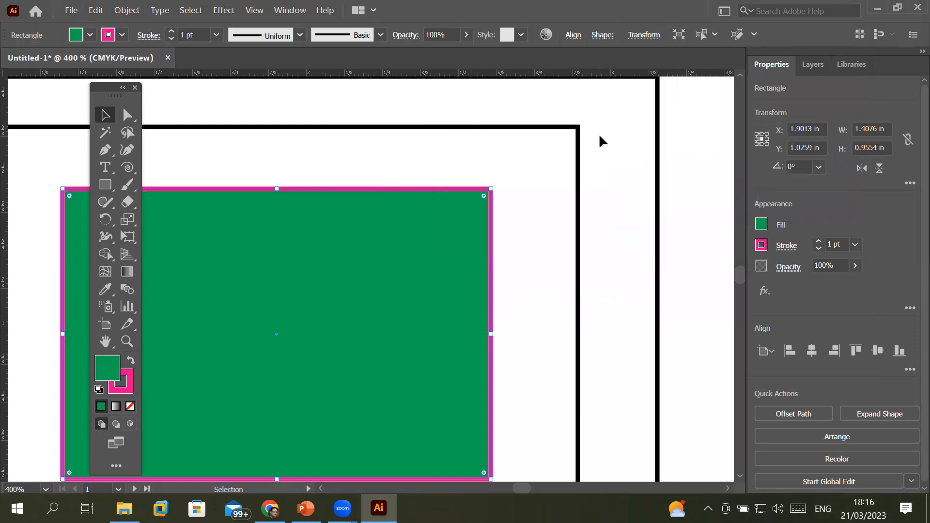
click(297, 15)
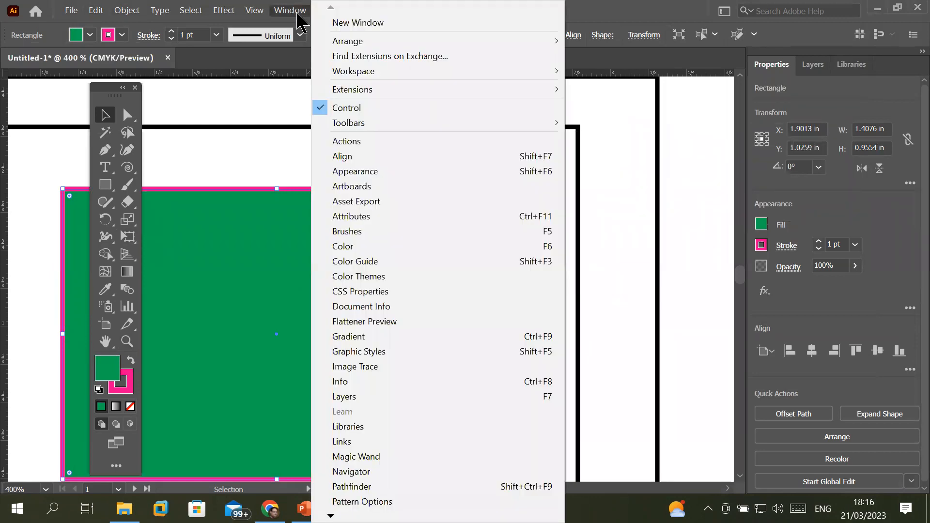
click(417, 260)
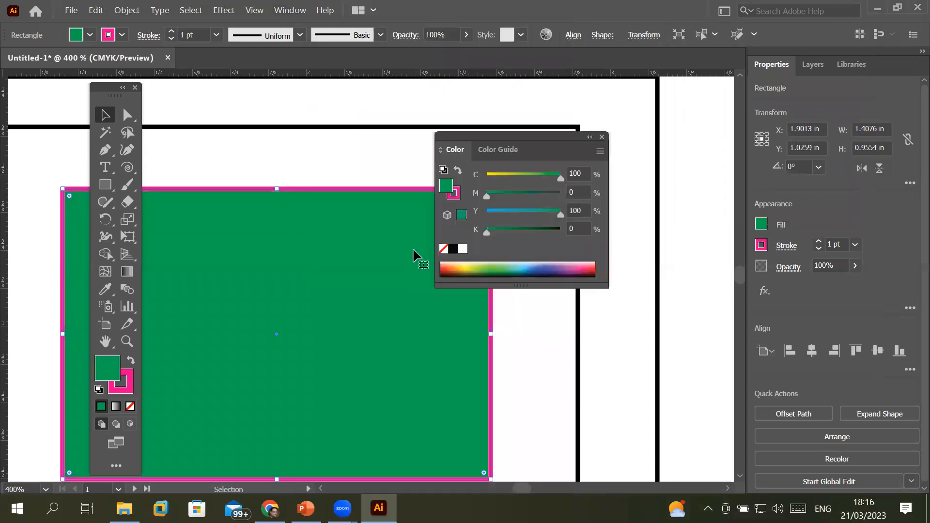
drag(536, 141, 654, 135)
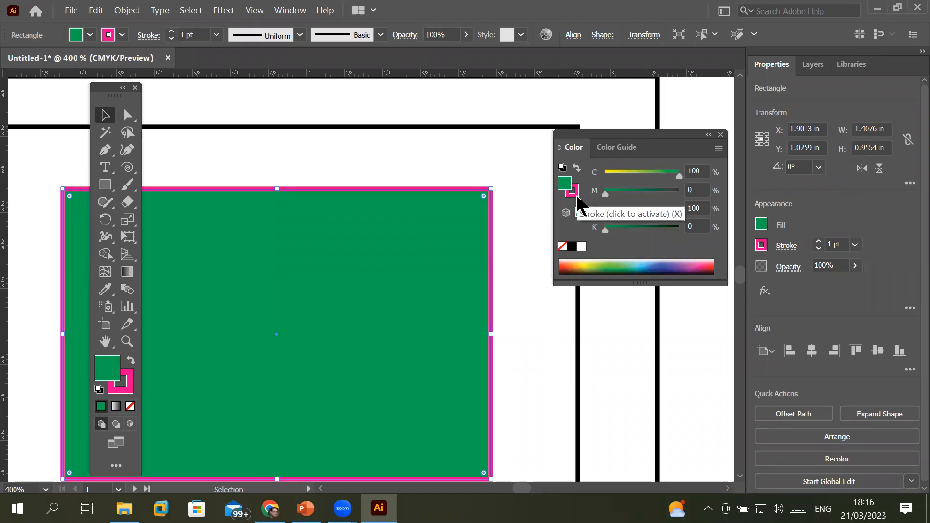
Step: Sample several spectrum colours for the rectangle's stroke, ending with dark red (C 27.45, M 100, Y 86.27, K 30.98)
click(577, 199)
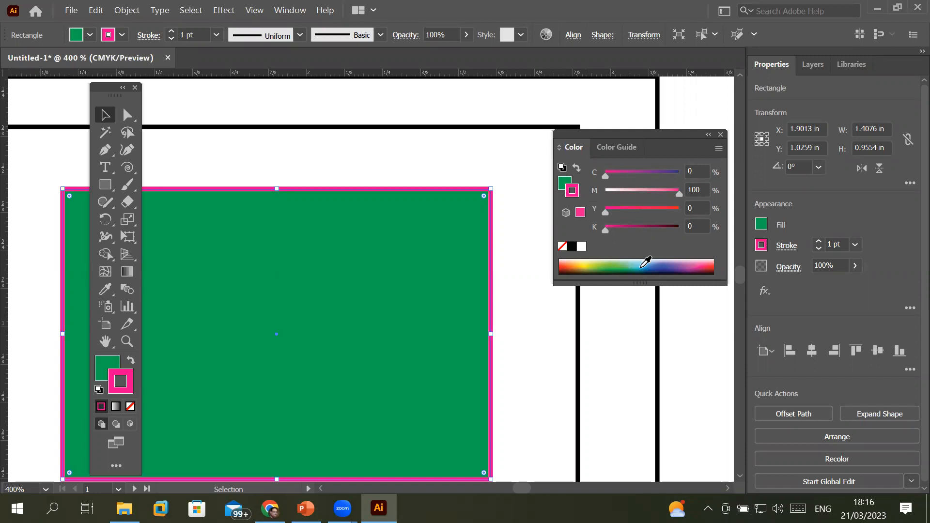
click(646, 262)
click(620, 264)
click(585, 269)
click(609, 270)
click(637, 273)
click(660, 269)
click(693, 267)
click(705, 270)
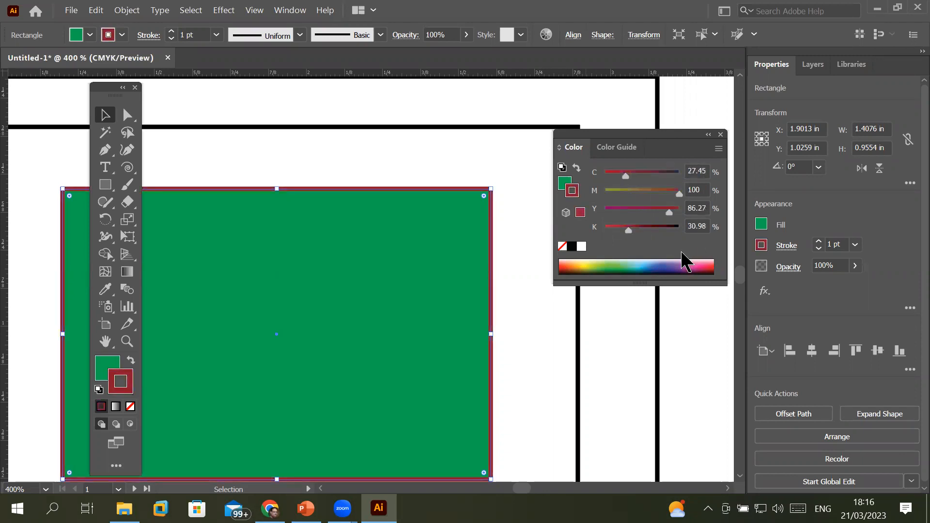
Step: Try blue, green and violet-blue spectrum colours as the selected rectangle's fill, and remove the fill
click(564, 184)
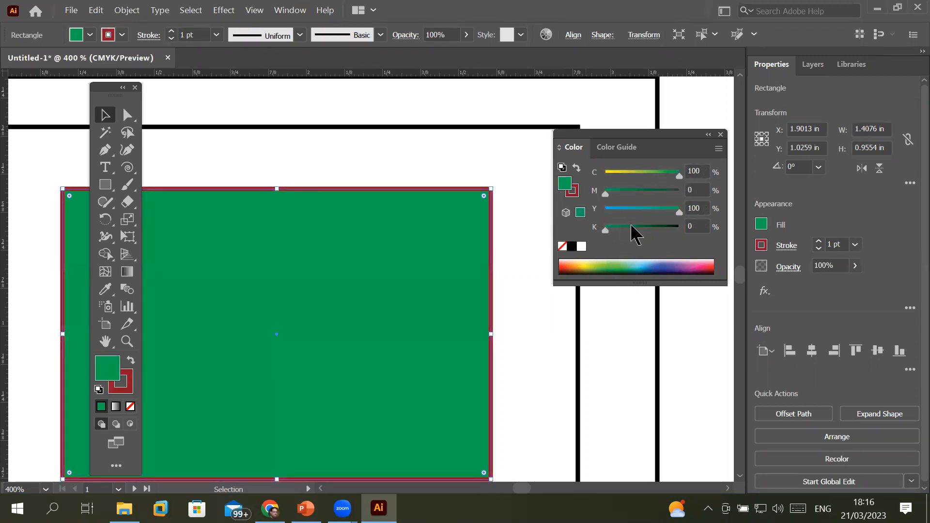
click(665, 262)
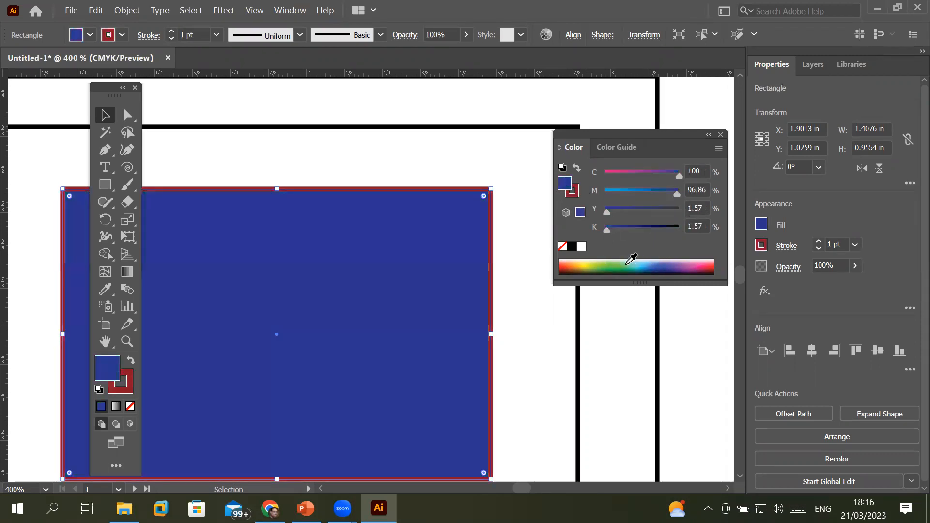
click(611, 264)
click(592, 265)
click(631, 264)
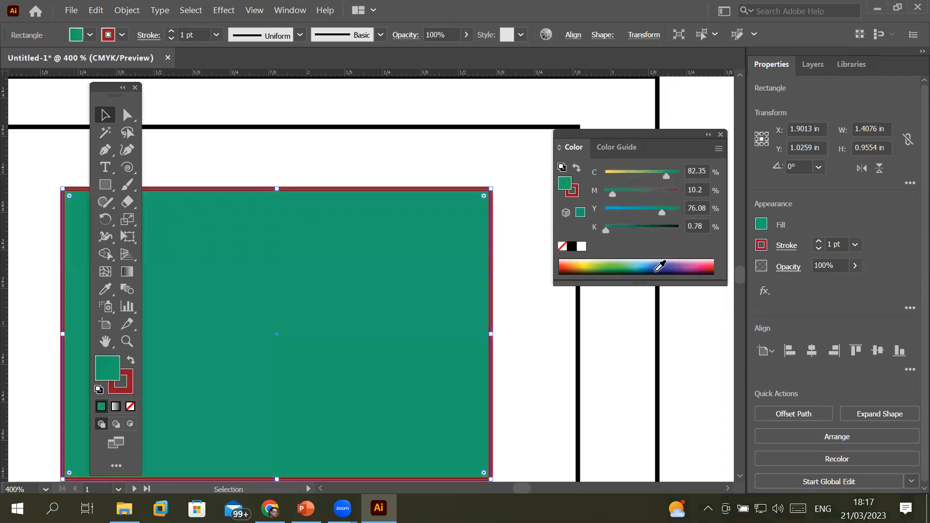
click(673, 264)
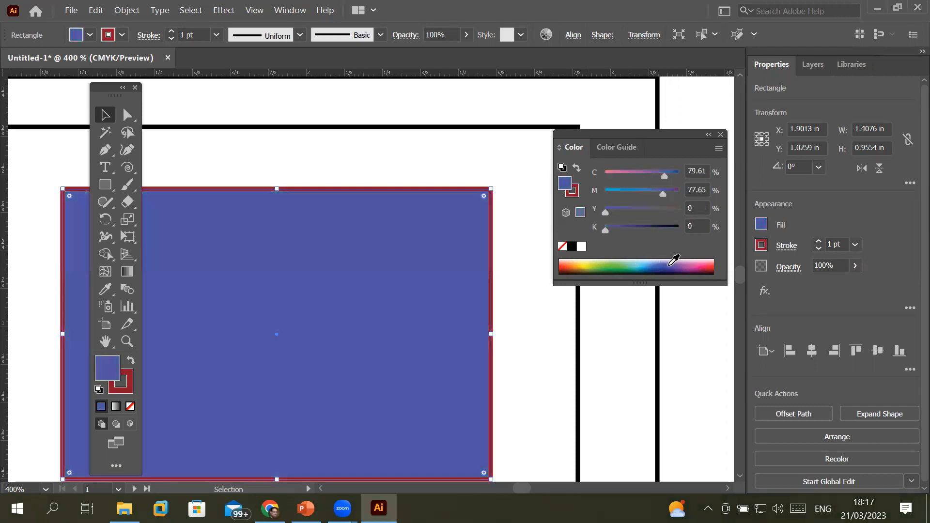
click(562, 247)
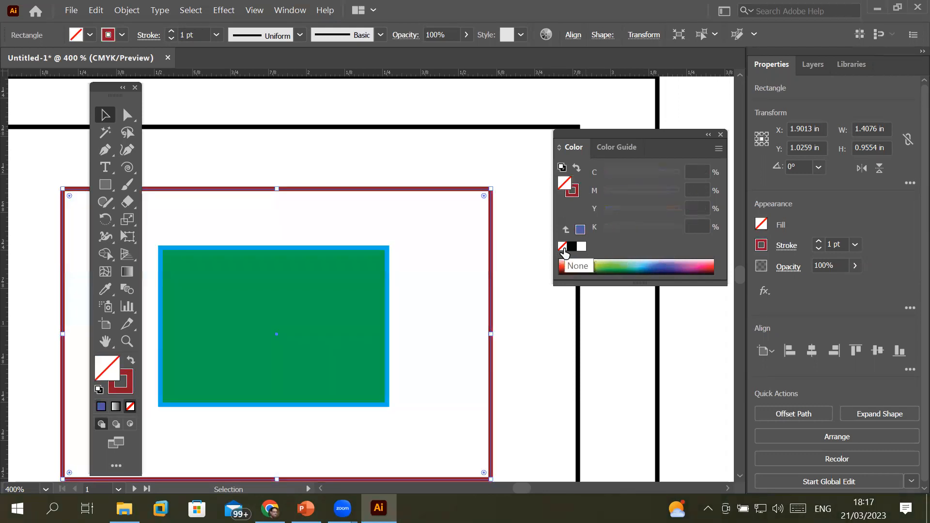
Step: Try light green, blue, black and white as the rectangle's fill, and set it back to None
click(621, 265)
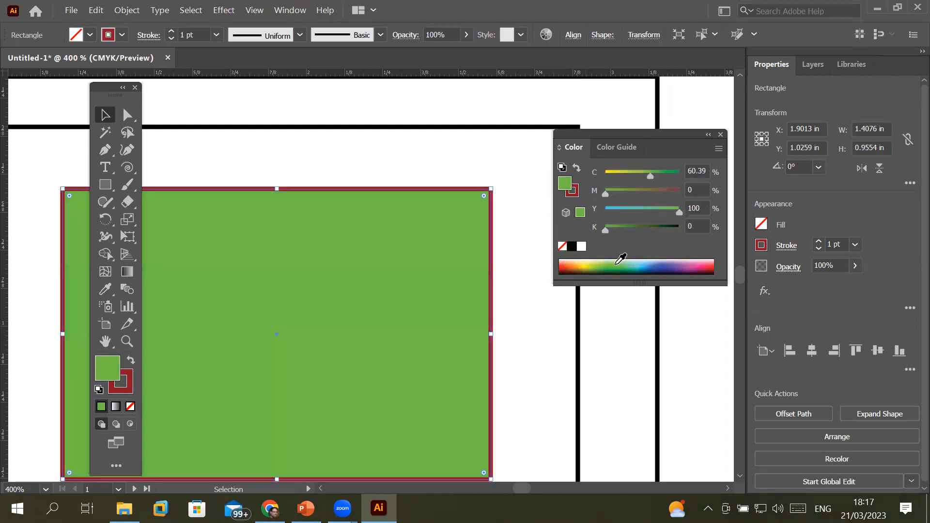
click(671, 261)
click(672, 264)
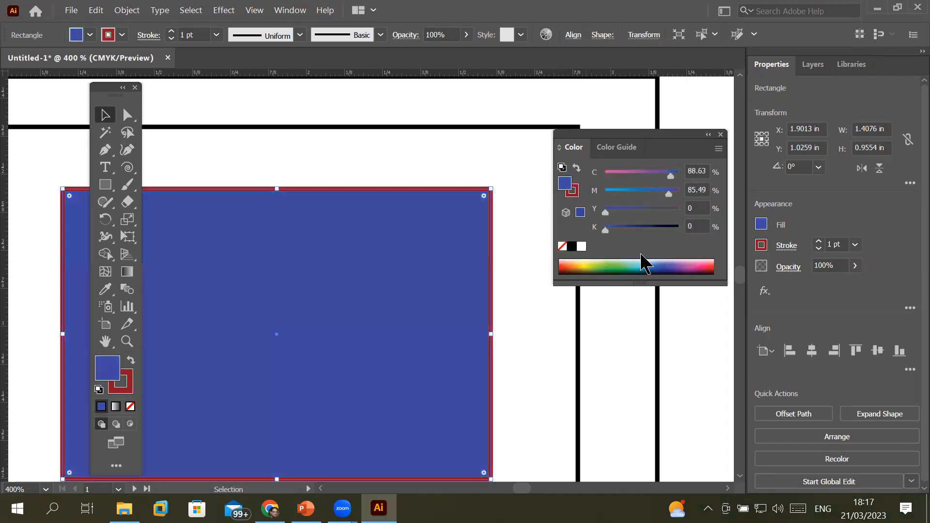
click(572, 247)
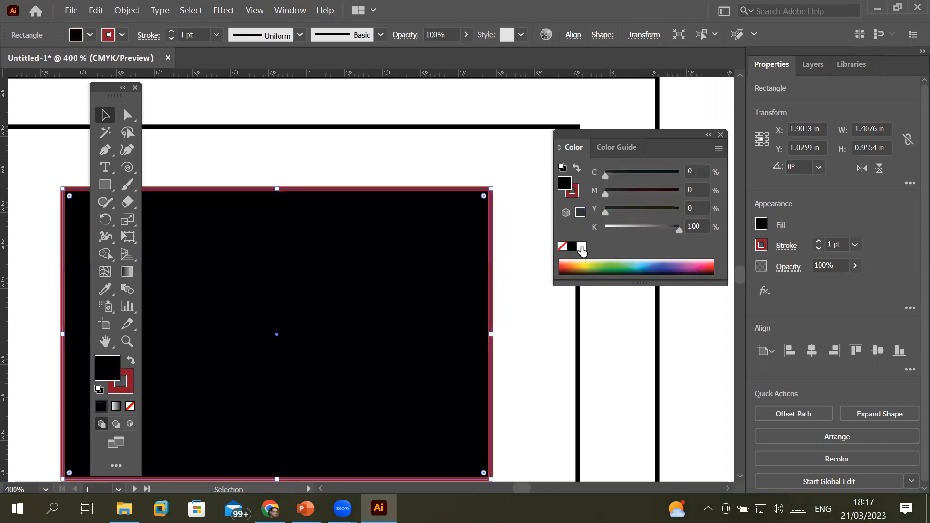
click(582, 247)
click(562, 247)
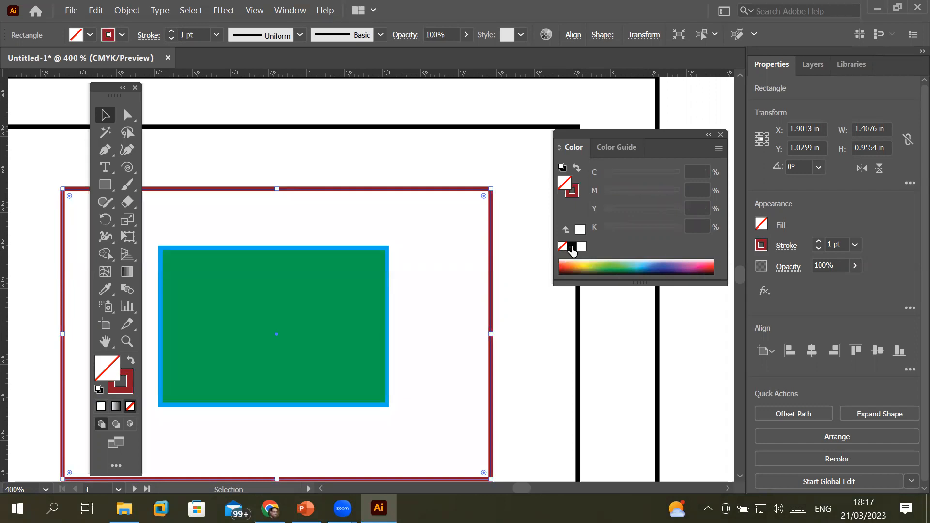
Step: Fill the rectangle with black, and replace it with spectrum colours, ending with dark navy (C 100, M 99.22, Y 16.86, K 23.53)
click(573, 247)
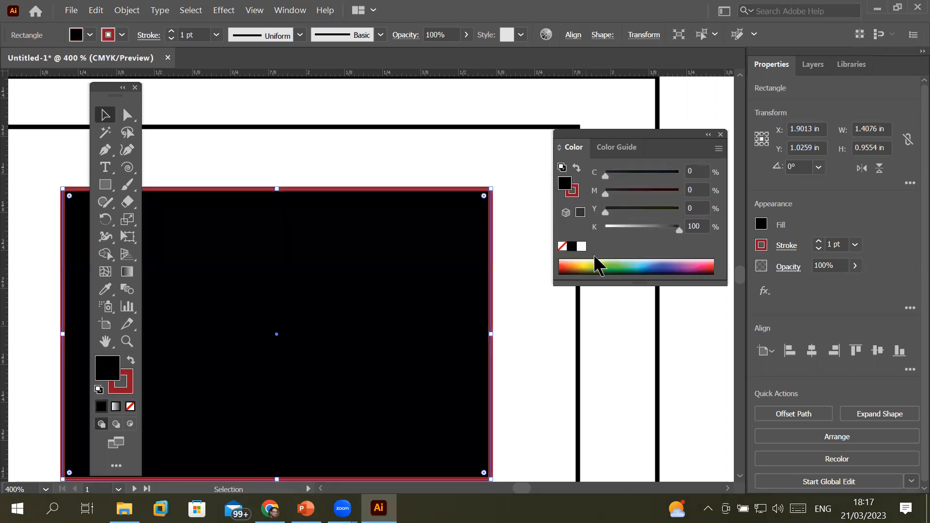
click(613, 262)
click(648, 262)
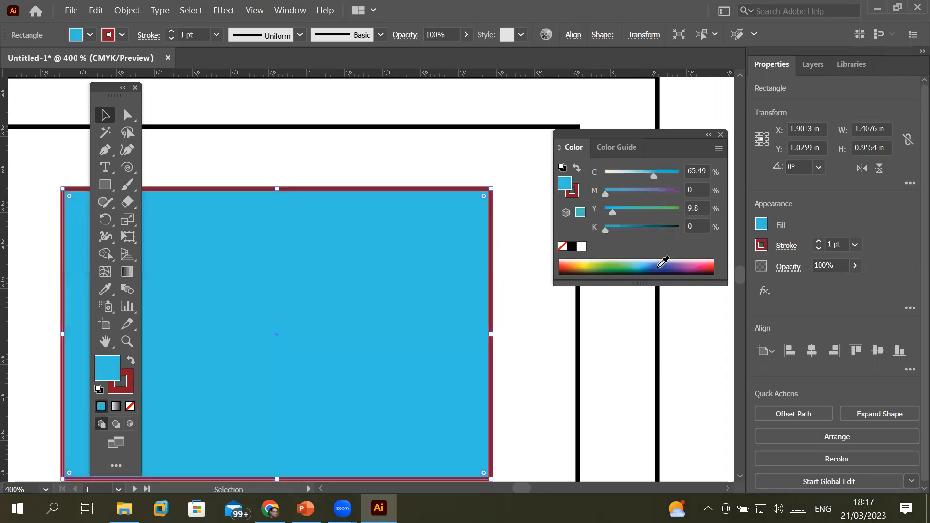
click(669, 263)
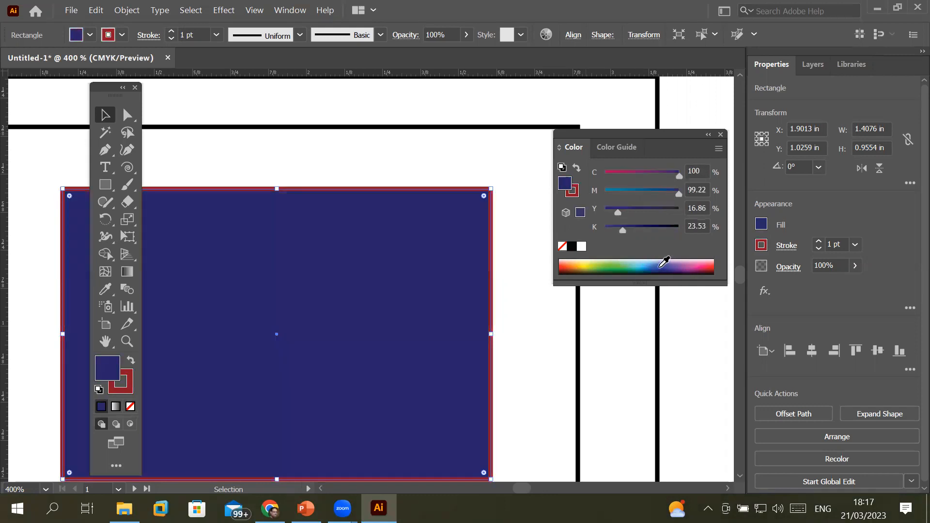
Step: Swap the selected rectangle's fill and stroke colours back and forth several times
scroll(476, 178, up, 4)
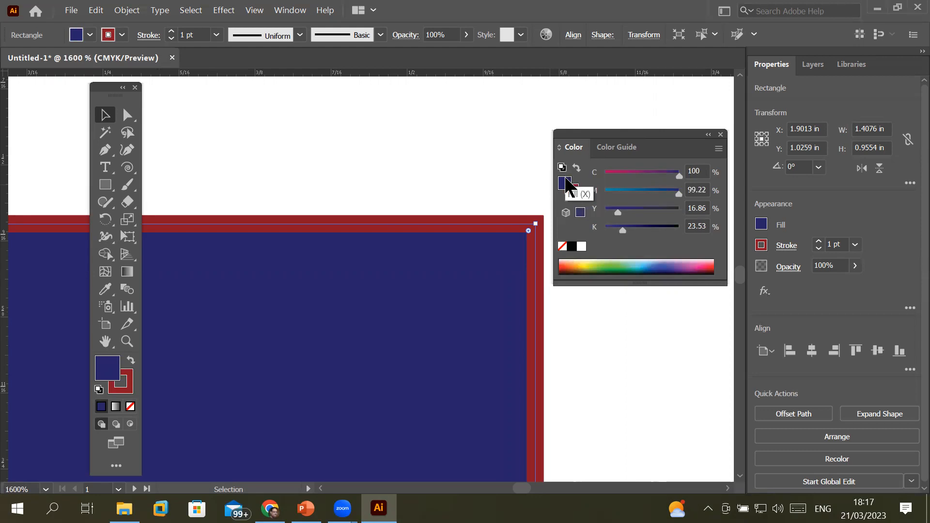
click(130, 364)
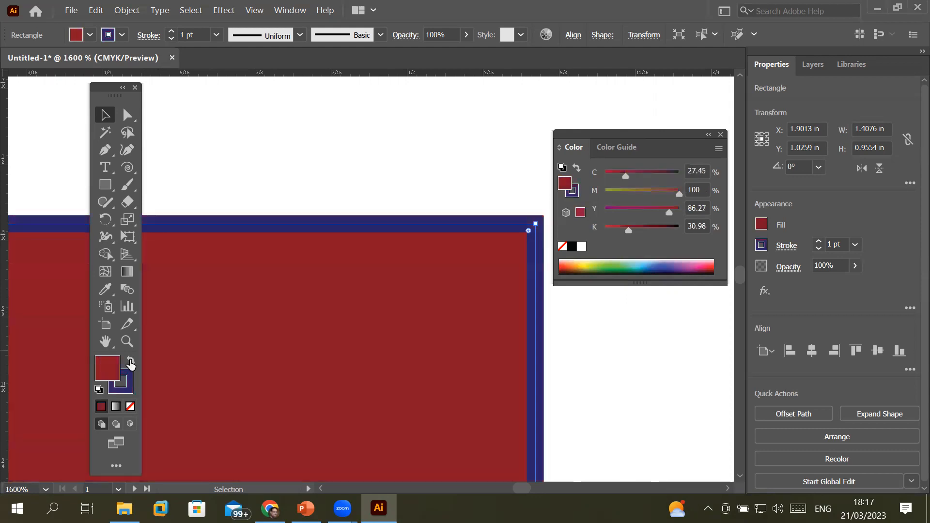
click(131, 363)
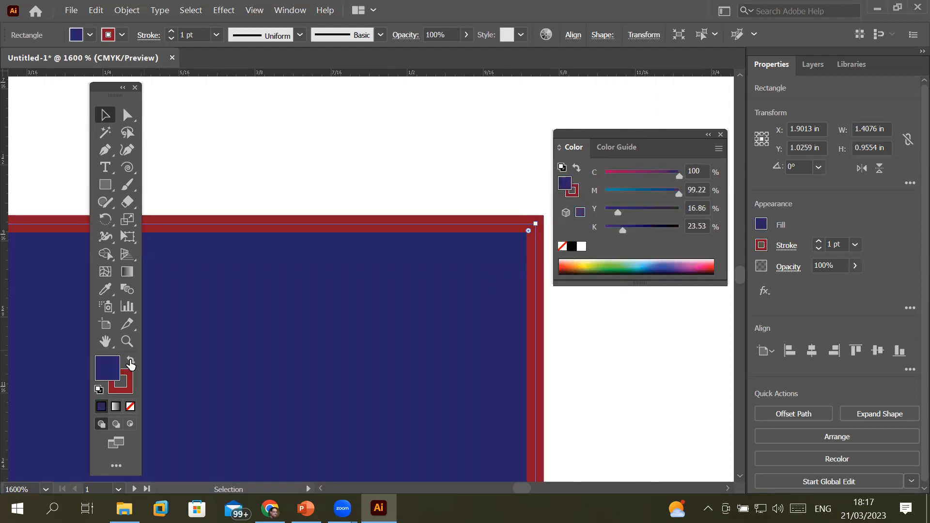
click(130, 364)
click(130, 363)
click(131, 363)
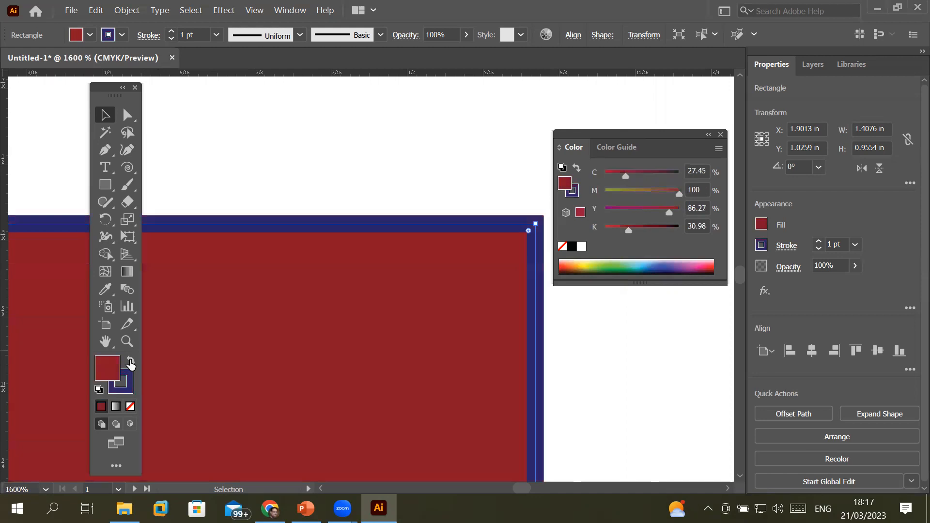
click(130, 364)
click(131, 363)
click(130, 364)
click(131, 363)
Step: Reset the rectangle to the default white fill and black stroke, and swap the two colours repeatedly
click(99, 390)
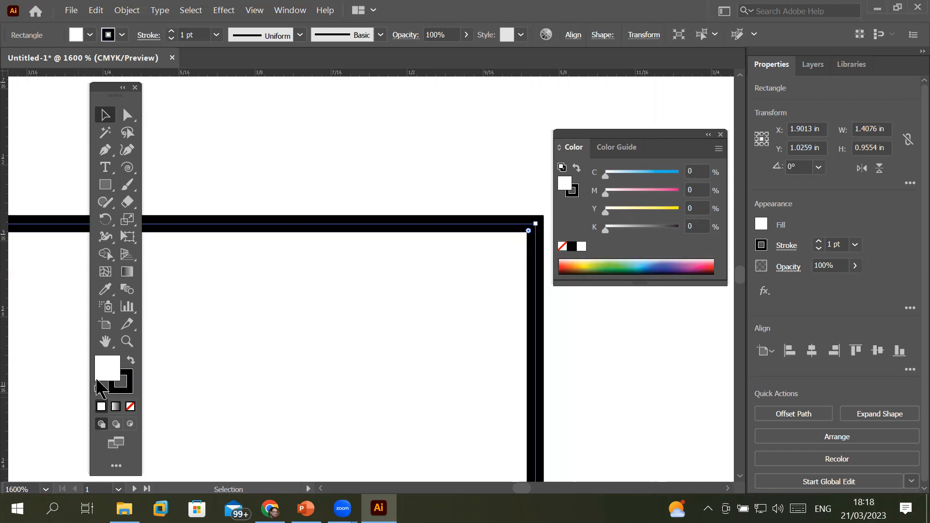
click(131, 362)
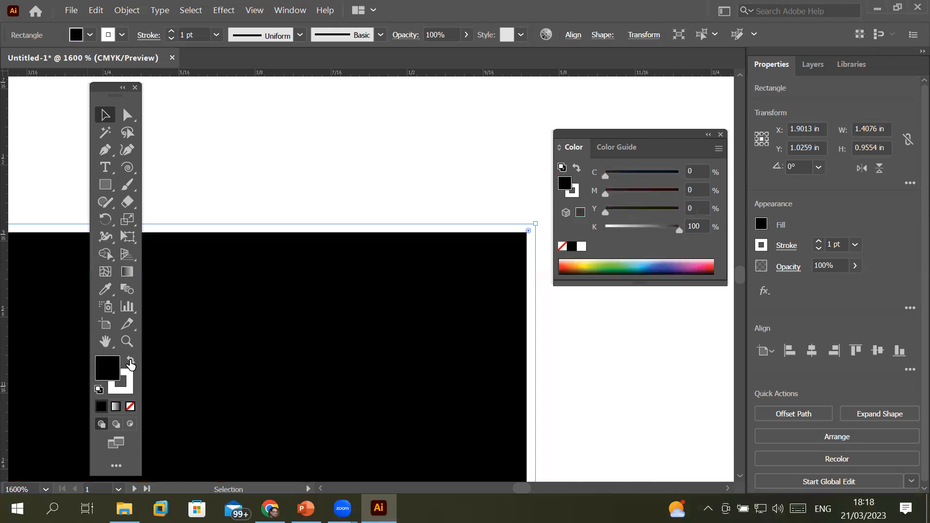
click(131, 362)
click(131, 362)
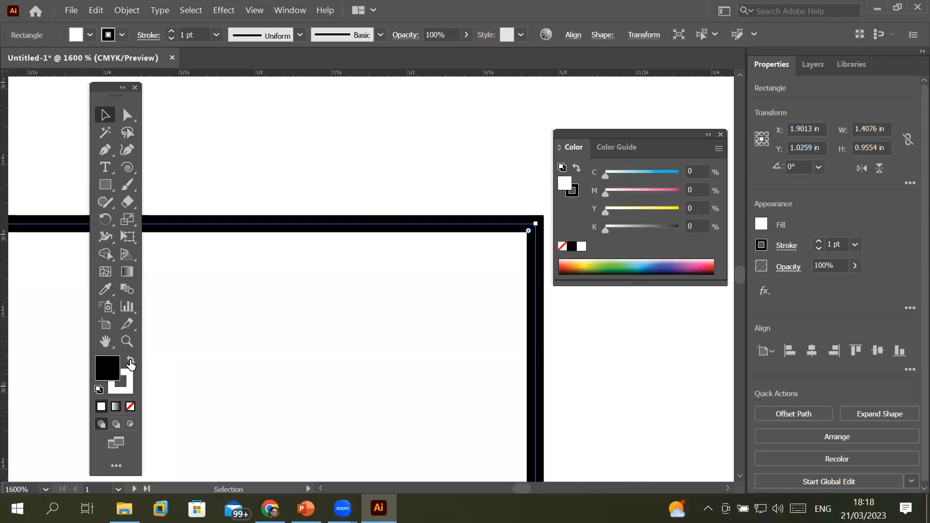
click(130, 362)
click(130, 362)
click(130, 362)
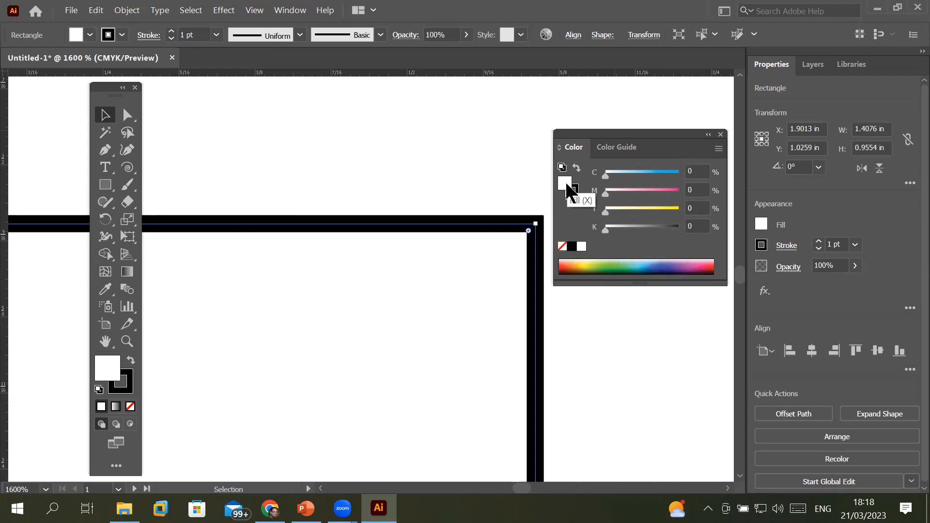
Step: Try red, blue, green, yellow and orange (EA6C18) for the rectangle's fill in the Color Picker
click(577, 193)
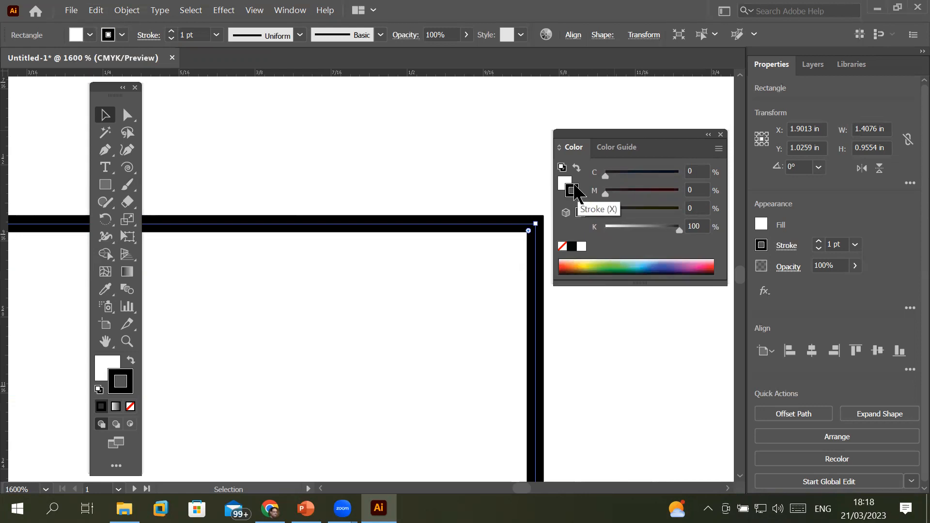
click(565, 187)
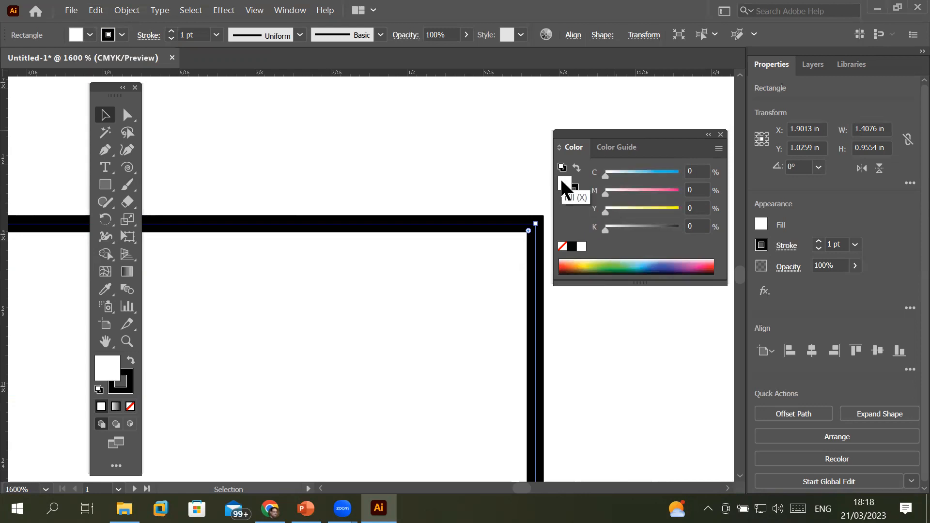
double_click(100, 370)
click(406, 184)
mouse_move(356, 197)
mouse_down()
mouse_move(413, 216)
mouse_move(441, 171)
mouse_up()
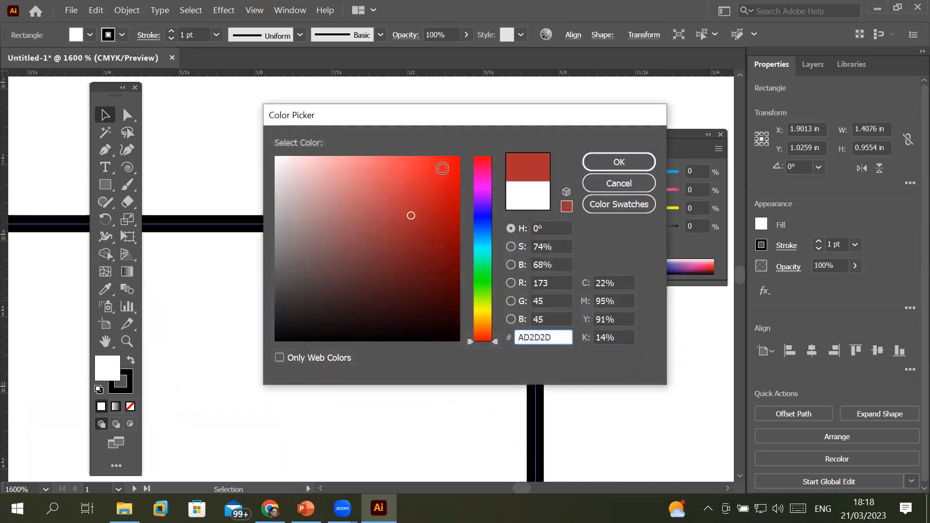
click(483, 215)
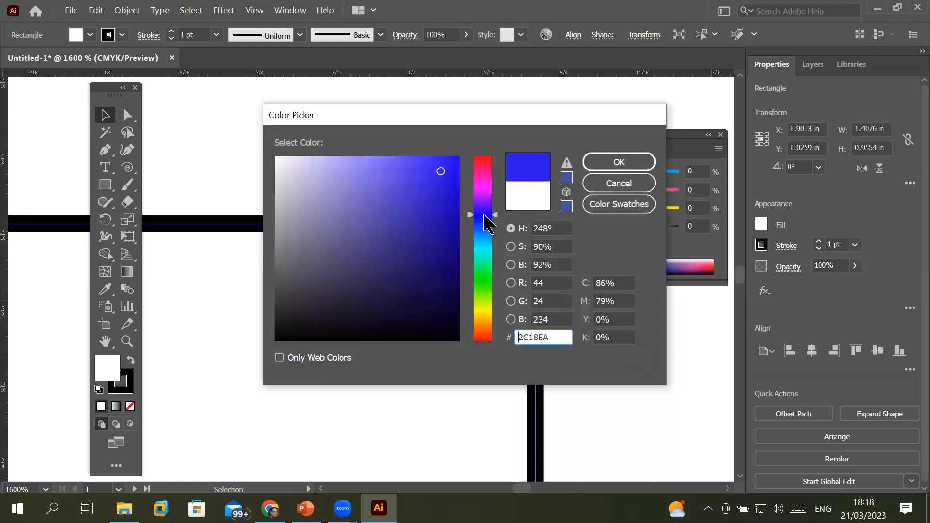
click(482, 248)
click(484, 265)
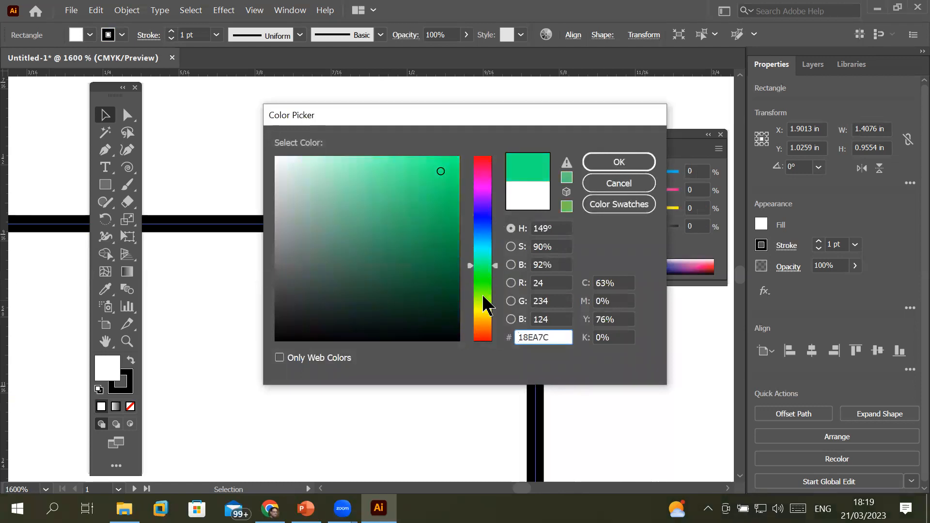
click(481, 311)
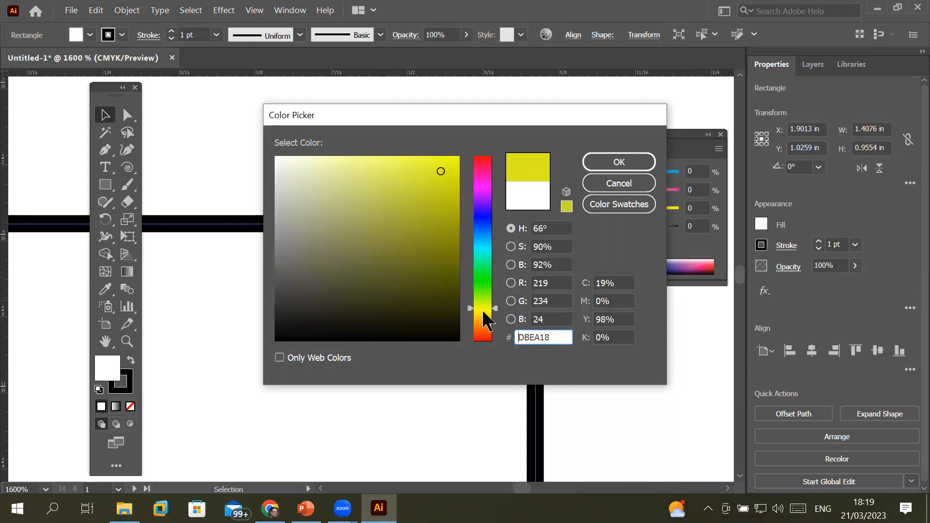
click(484, 330)
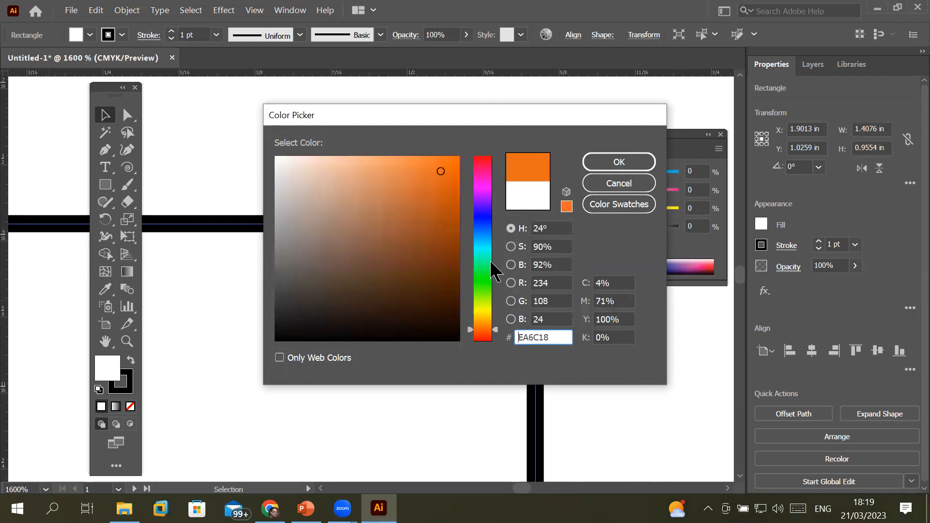
Step: Choose a fully saturated magenta (EB00F2) in the Color Picker and apply it as the rectangle's fill
click(489, 199)
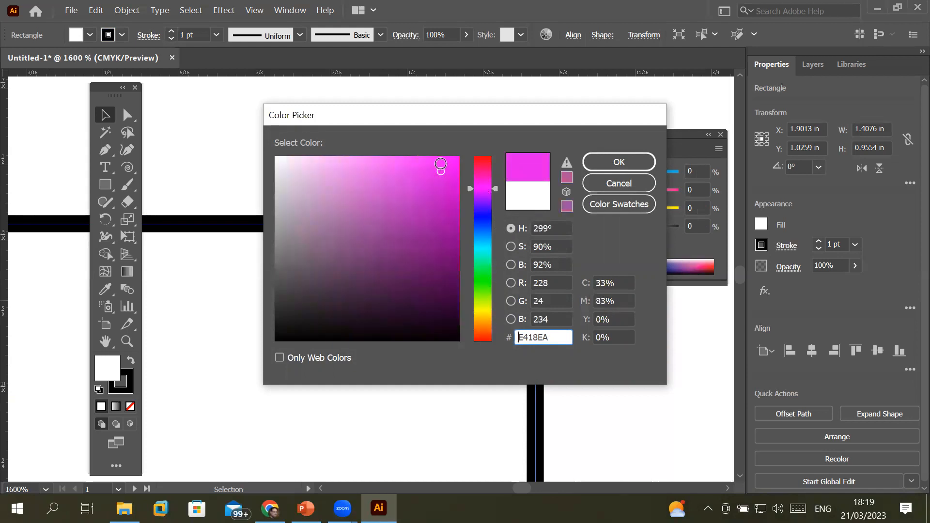
mouse_move(439, 167)
mouse_down()
mouse_move(285, 157)
mouse_move(401, 160)
mouse_move(438, 172)
mouse_move(339, 170)
mouse_move(467, 182)
mouse_move(266, 173)
mouse_move(465, 176)
mouse_move(247, 162)
mouse_move(459, 174)
mouse_move(453, 248)
mouse_move(459, 156)
mouse_move(464, 274)
mouse_move(466, 152)
mouse_move(309, 126)
mouse_move(455, 178)
mouse_move(421, 144)
mouse_move(455, 157)
mouse_move(295, 158)
mouse_move(459, 160)
mouse_up()
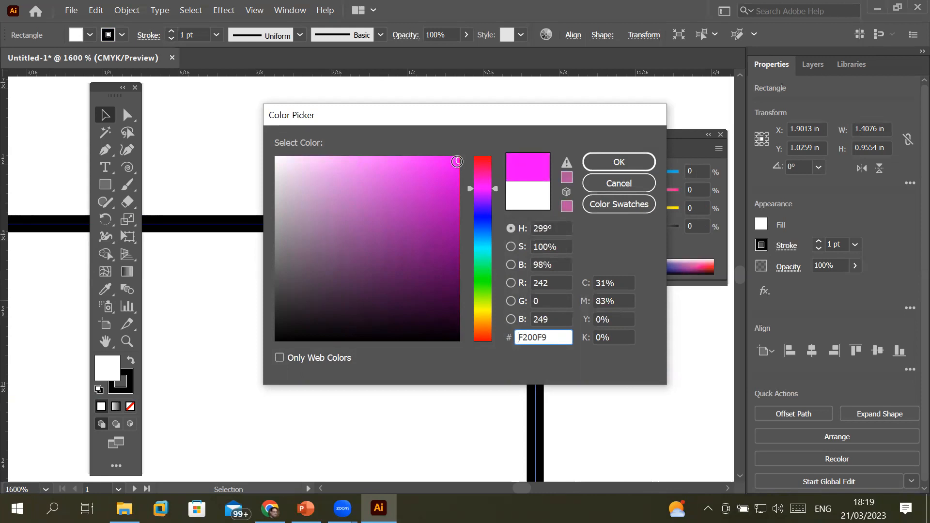
mouse_move(457, 162)
mouse_down()
mouse_move(466, 342)
mouse_move(467, 285)
mouse_move(492, 197)
mouse_move(472, 155)
mouse_up()
mouse_move(457, 161)
mouse_down()
mouse_move(461, 273)
mouse_move(461, 203)
mouse_move(474, 158)
mouse_move(280, 132)
mouse_move(413, 138)
mouse_move(400, 147)
mouse_move(290, 138)
mouse_move(496, 164)
mouse_move(457, 161)
mouse_move(453, 265)
mouse_move(460, 158)
mouse_up()
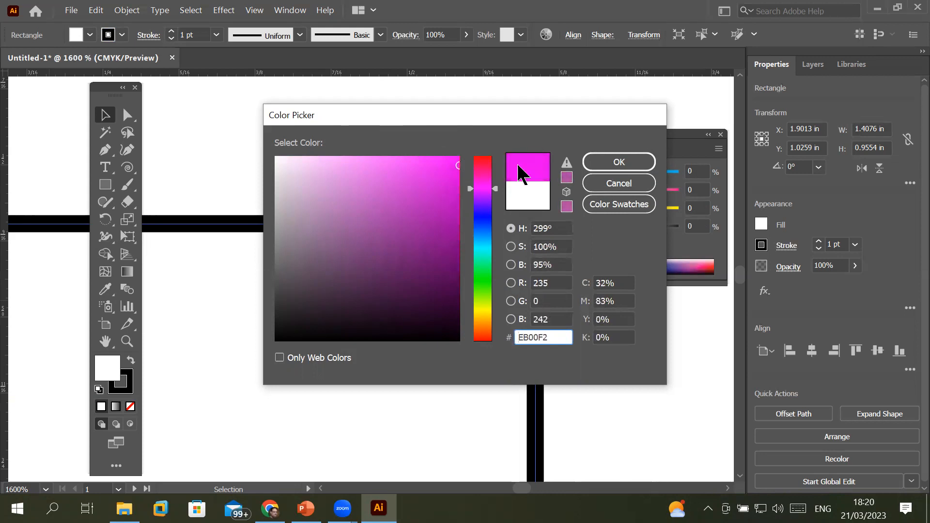
click(610, 182)
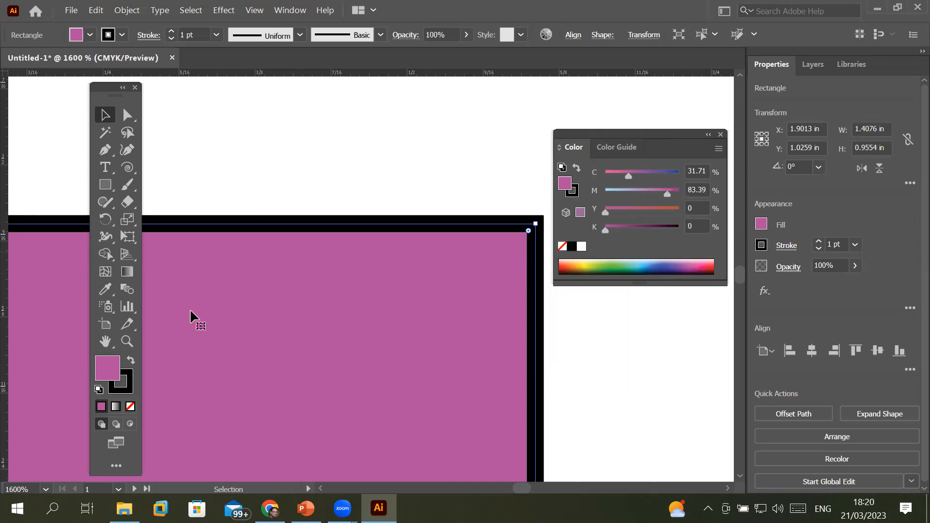
Step: Change the rectangle's fill to bright blue (0024F7) with the Color Picker
double_click(110, 370)
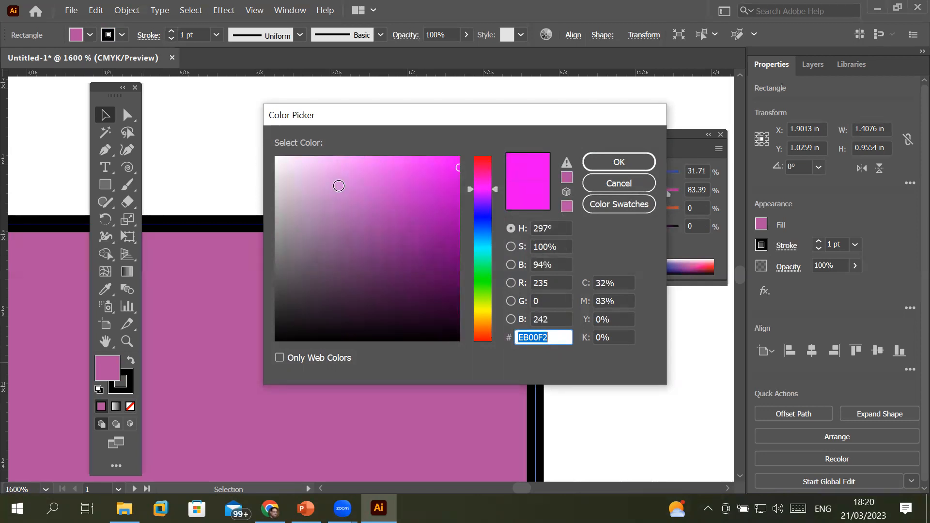
click(486, 222)
mouse_move(455, 168)
mouse_down()
mouse_move(354, 154)
mouse_move(457, 149)
mouse_move(457, 277)
mouse_move(492, 160)
mouse_move(445, 163)
mouse_move(457, 147)
mouse_move(458, 265)
mouse_move(458, 152)
mouse_move(374, 141)
mouse_move(452, 147)
mouse_move(452, 289)
mouse_move(459, 153)
mouse_move(458, 162)
mouse_move(336, 148)
mouse_move(455, 156)
mouse_move(456, 270)
mouse_move(458, 179)
mouse_move(469, 162)
mouse_up()
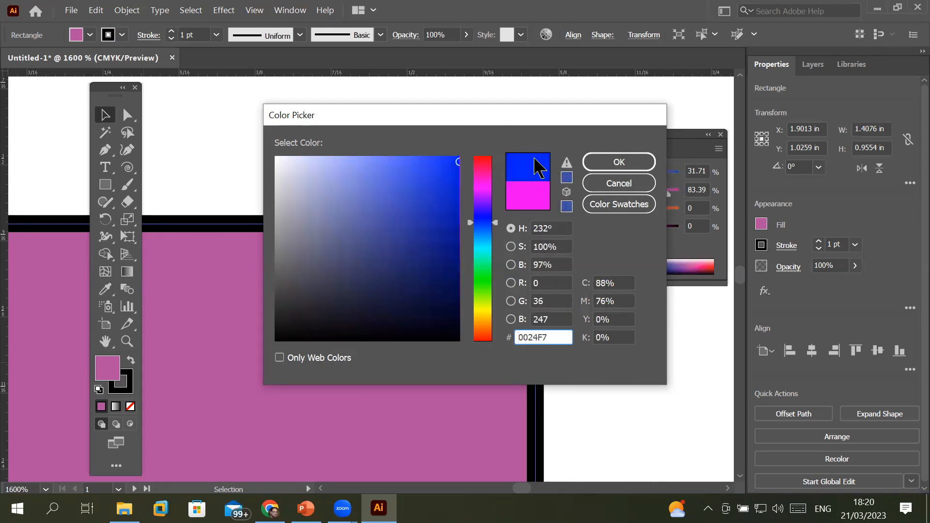
click(610, 161)
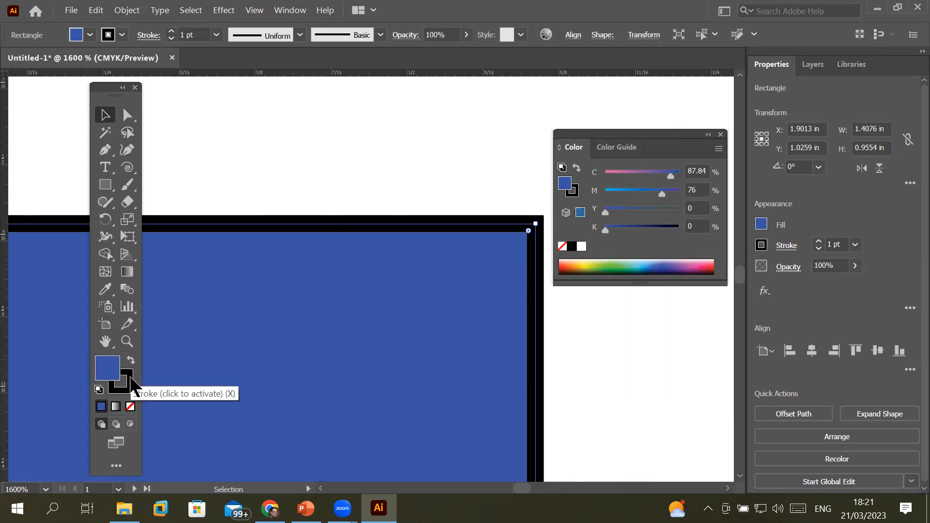
Step: Set the rectangle's stroke to blue 0400BF in the Color Picker, and replace it with spectrum light blue (C 78.43, M 29.41, Y 0.78, K 0)
click(130, 385)
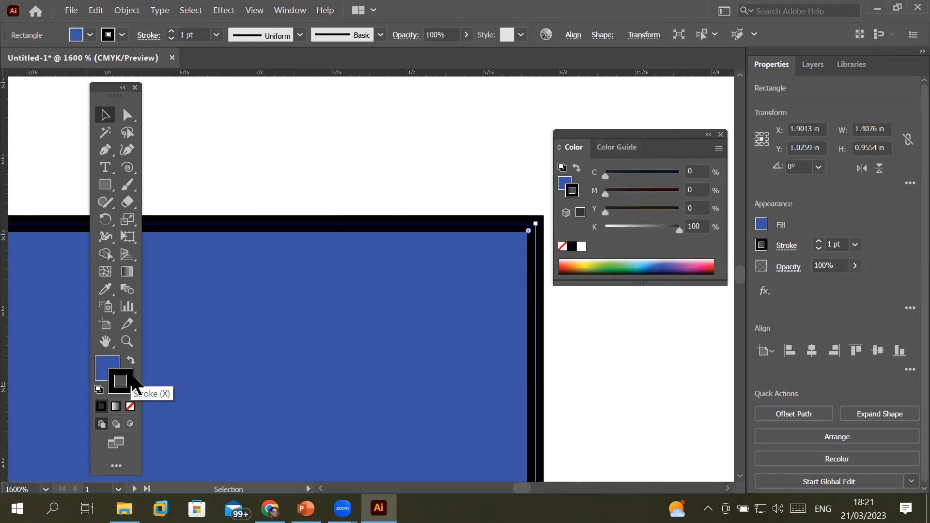
double_click(132, 378)
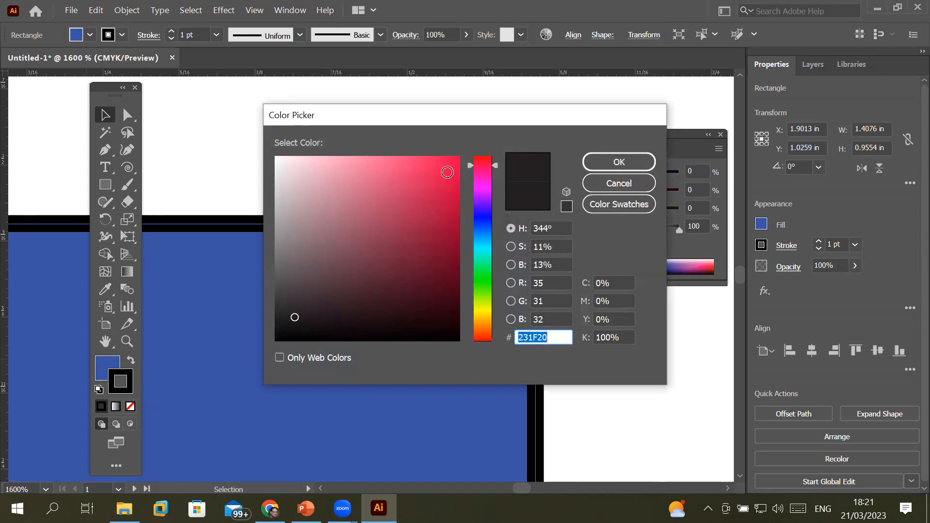
mouse_move(292, 319)
mouse_down()
mouse_move(394, 212)
mouse_move(276, 162)
mouse_move(446, 159)
mouse_move(276, 157)
mouse_move(459, 151)
mouse_move(328, 154)
mouse_move(254, 143)
mouse_move(258, 171)
mouse_move(293, 146)
mouse_move(273, 148)
mouse_up()
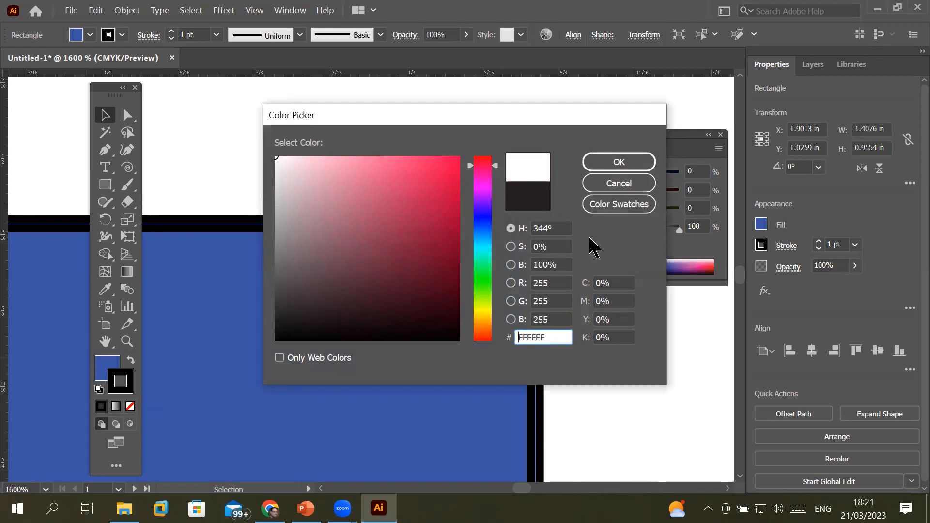
mouse_move(280, 160)
mouse_down()
mouse_move(474, 168)
mouse_move(474, 155)
mouse_up()
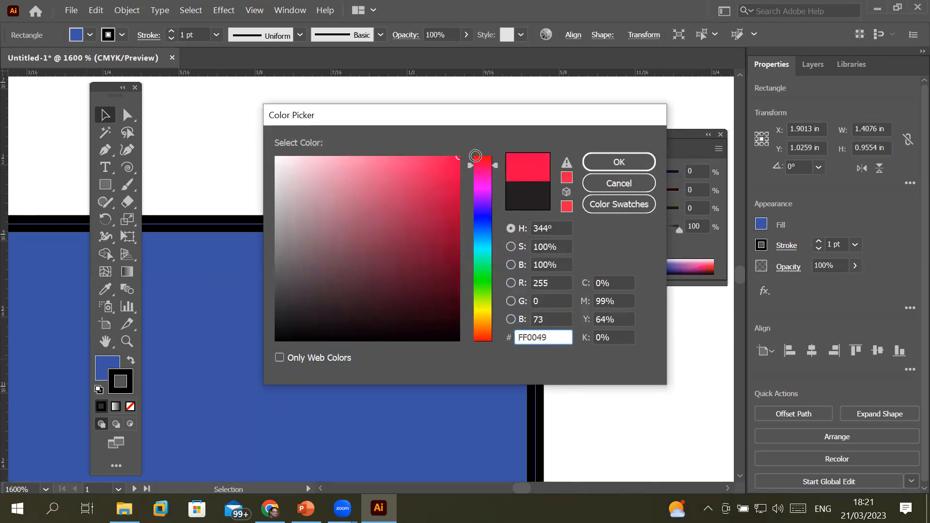
click(482, 217)
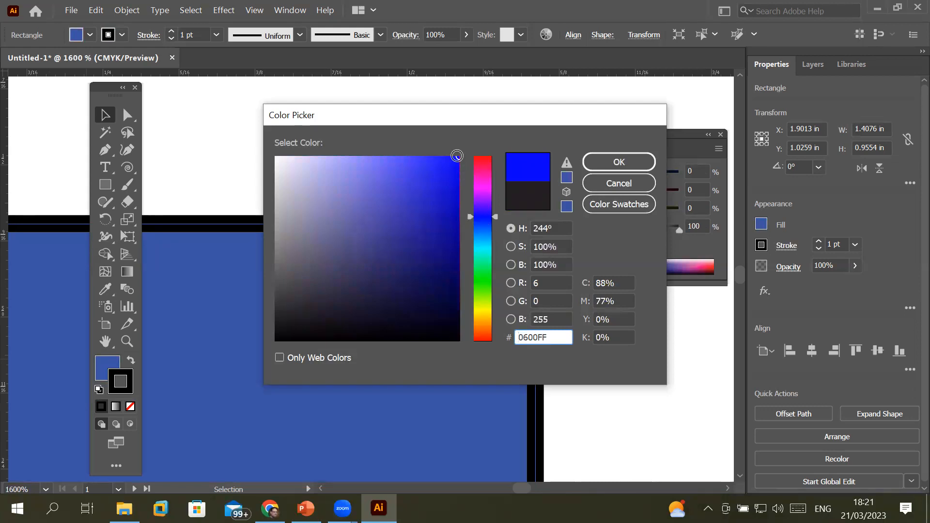
mouse_move(455, 159)
mouse_down()
mouse_move(306, 150)
mouse_move(455, 152)
mouse_move(453, 231)
mouse_move(458, 203)
mouse_up()
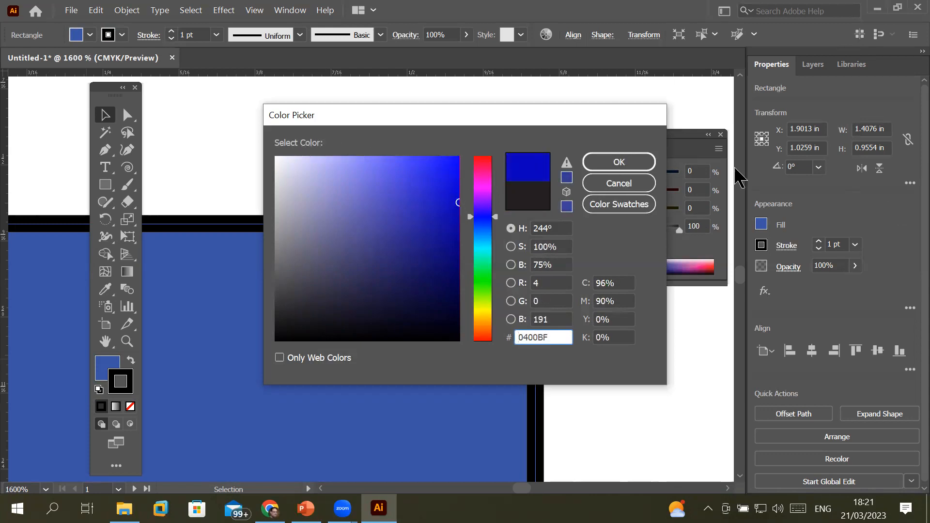
click(603, 166)
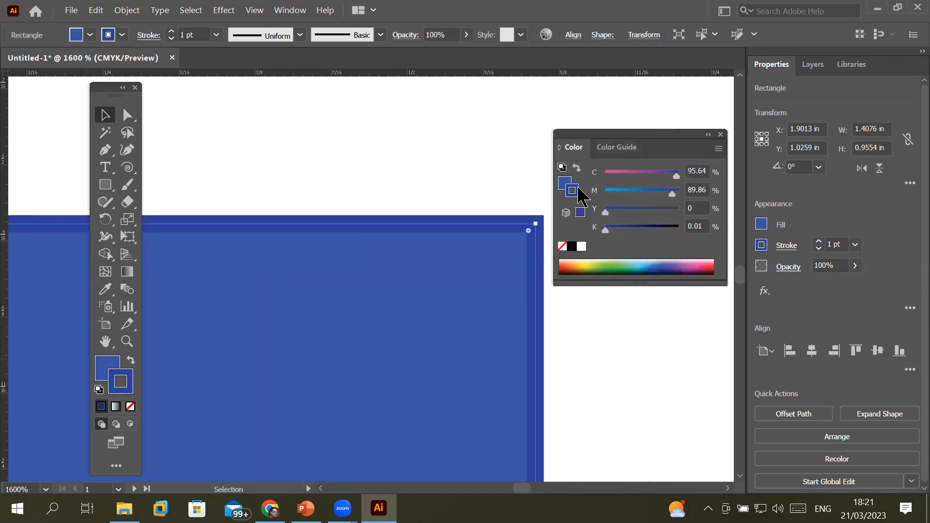
click(620, 266)
click(648, 265)
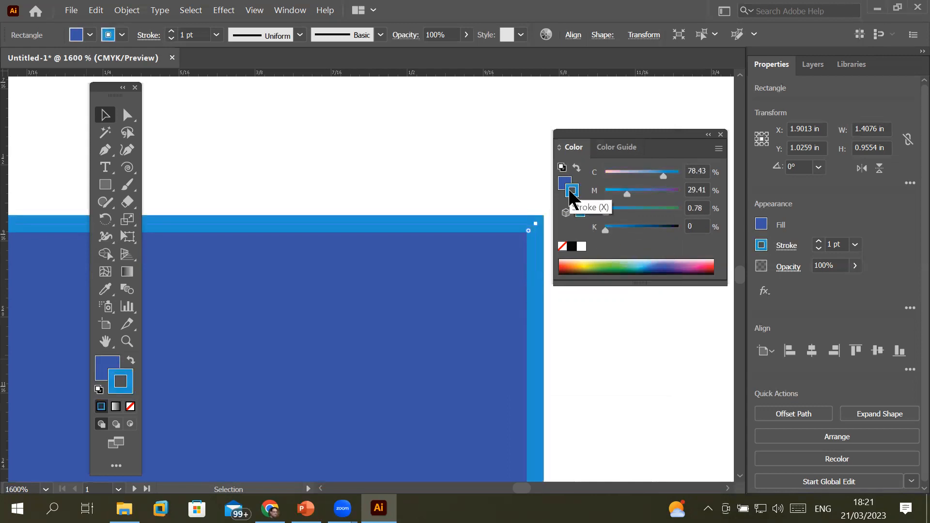
Step: Sample green and dark blue spectrum colours for the rectangle's fill, ending with dark navy (C 99.61, M 98.82, Y 29.8, K 52.16)
click(564, 186)
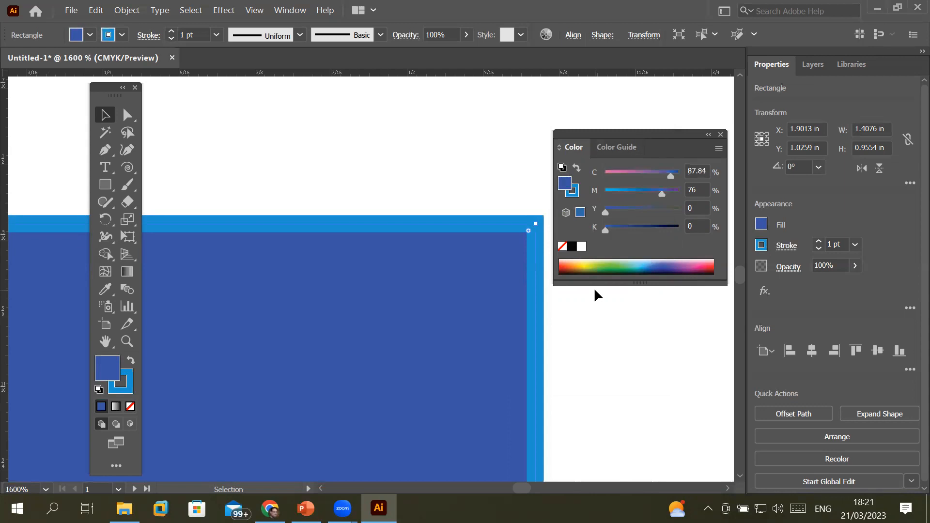
click(635, 267)
click(653, 268)
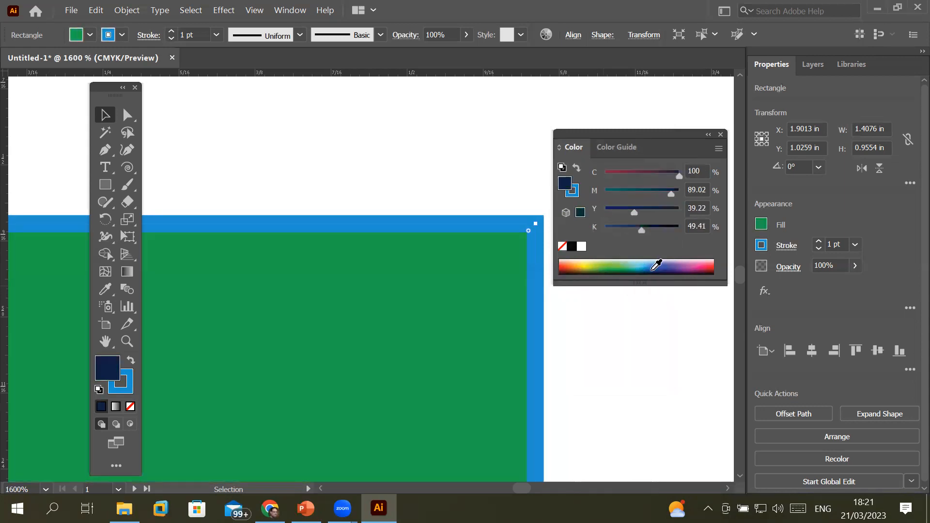
click(667, 267)
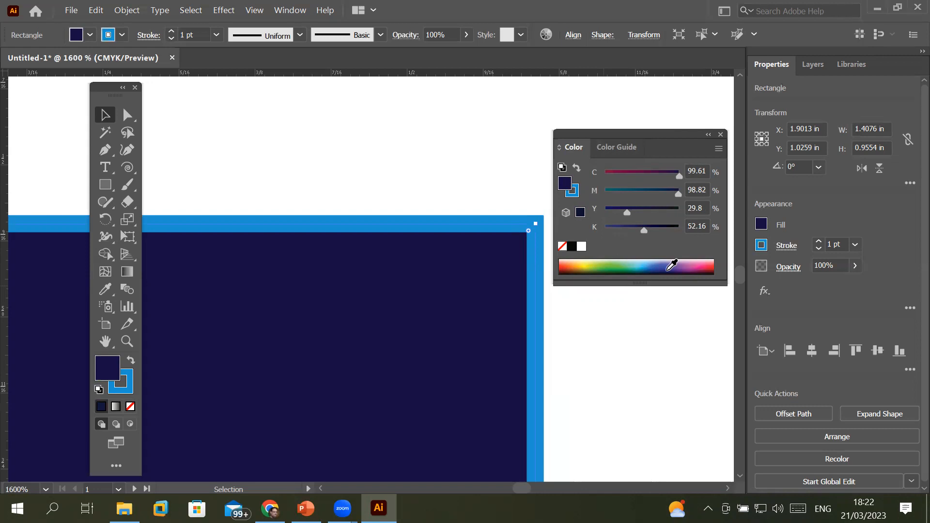
scroll(388, 277, down, 4)
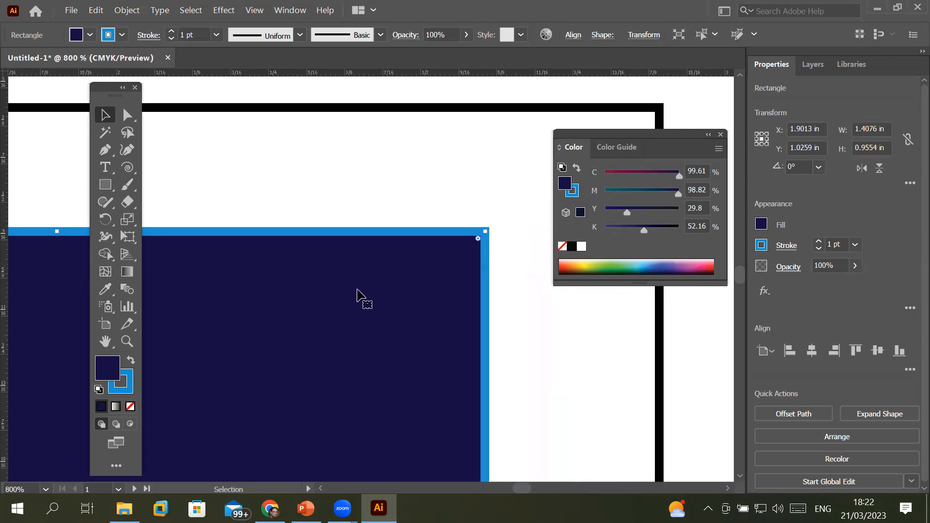
scroll(354, 290, down, 3)
scroll(263, 358, up, 1)
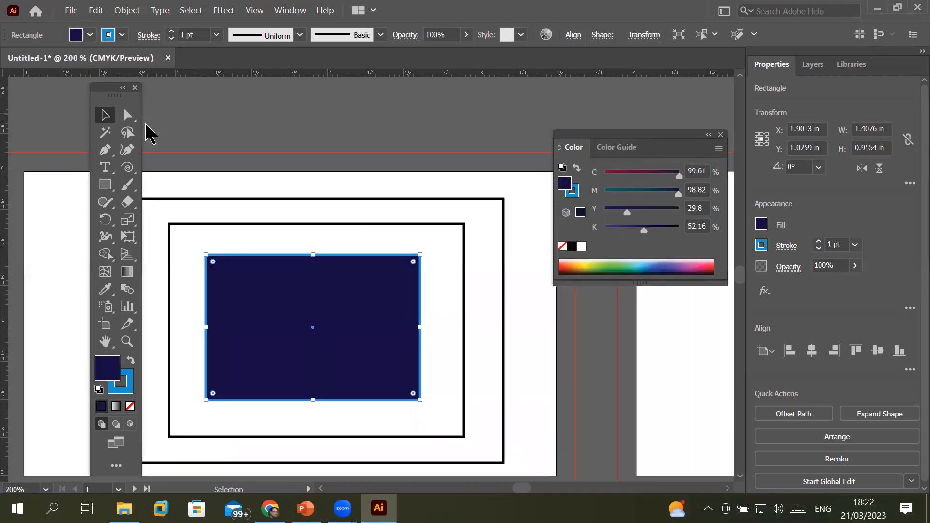
Step: Fill the middle rectangle with the beige swatch (C 25, M 25, Y 40, K 0)
click(358, 197)
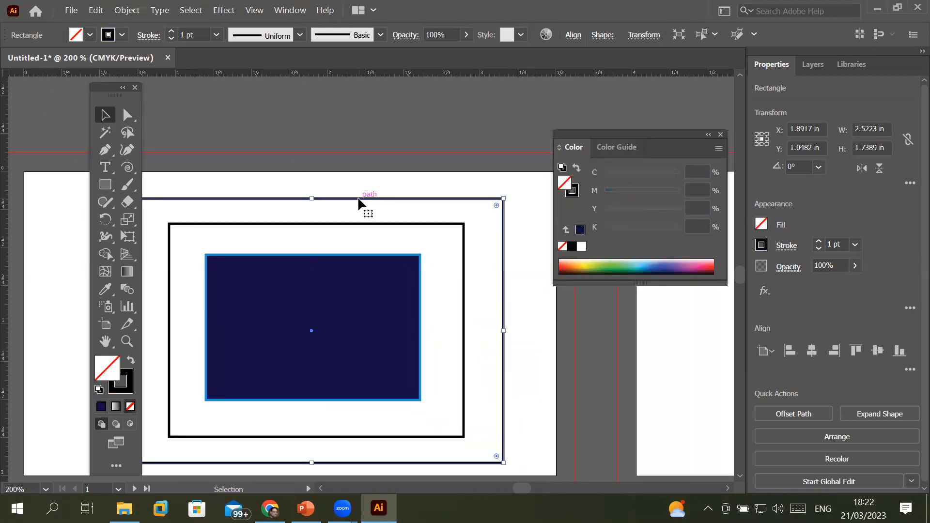
click(359, 226)
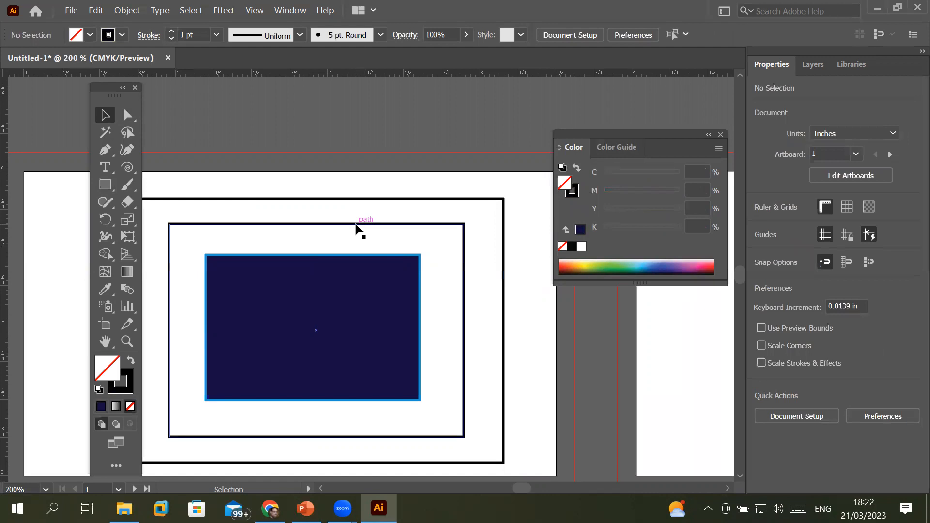
click(356, 224)
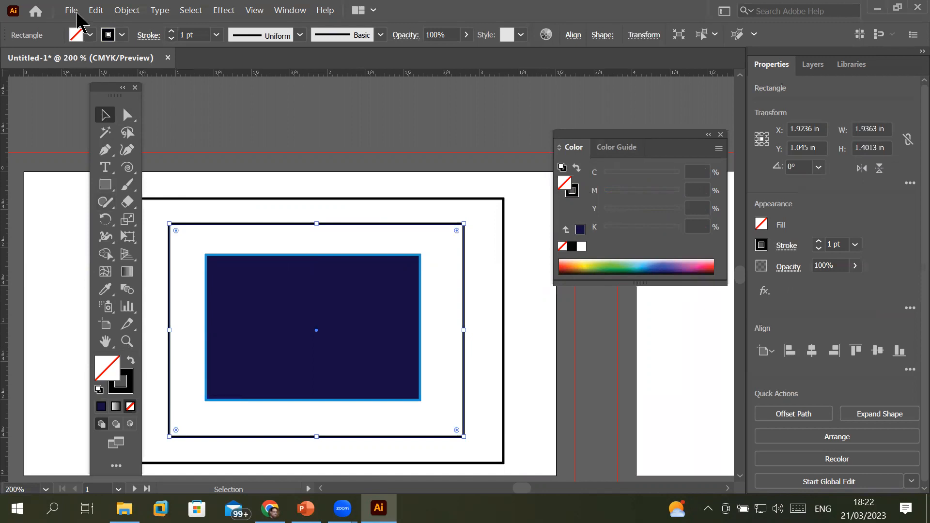
click(91, 35)
click(91, 37)
click(89, 36)
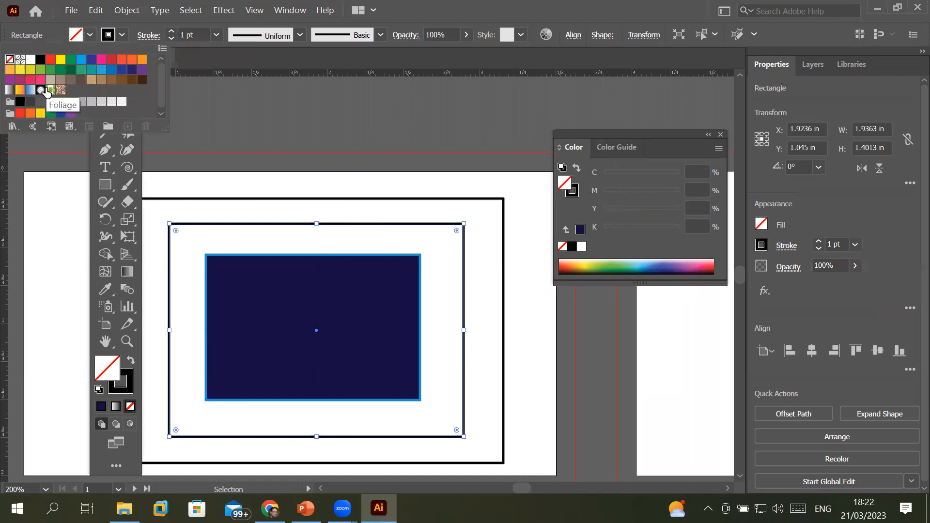
click(51, 80)
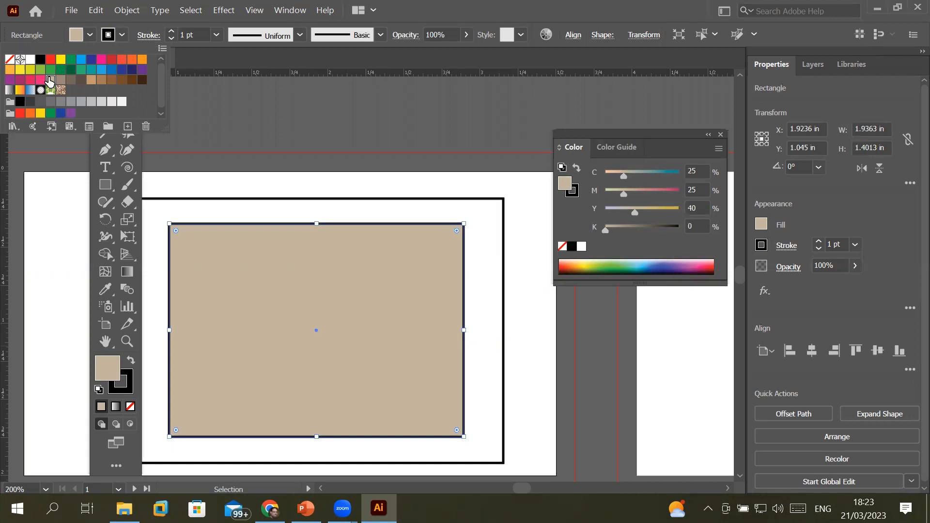
Step: Send the beige middle rectangle backward one level, behind the navy rectangle
click(322, 249)
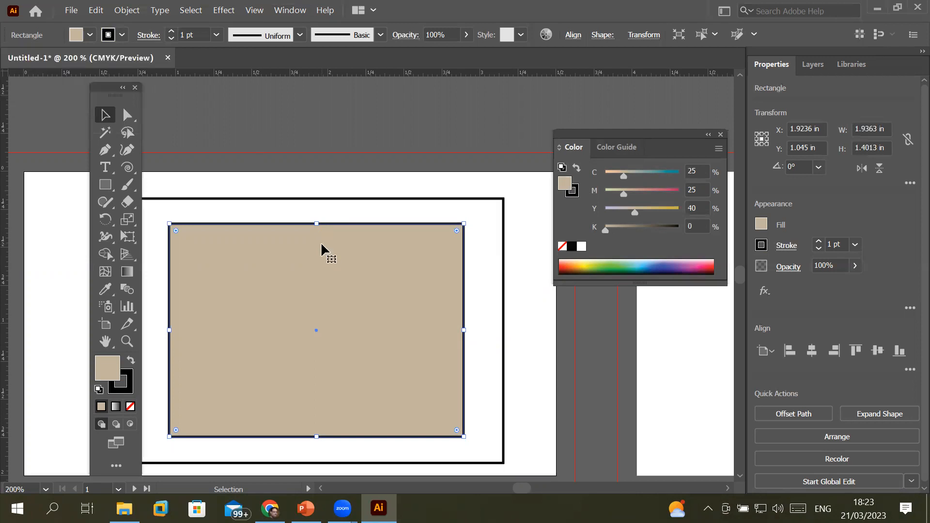
right_click(321, 242)
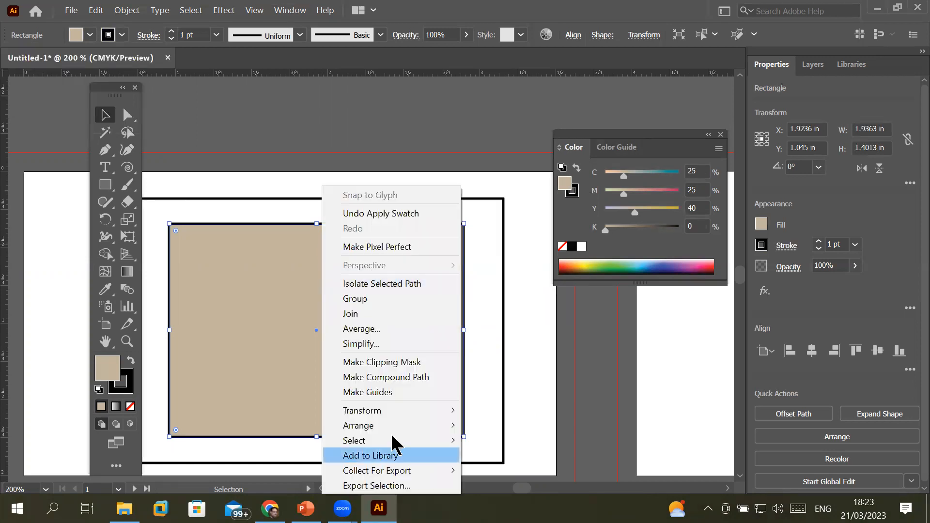
mouse_move(400, 423)
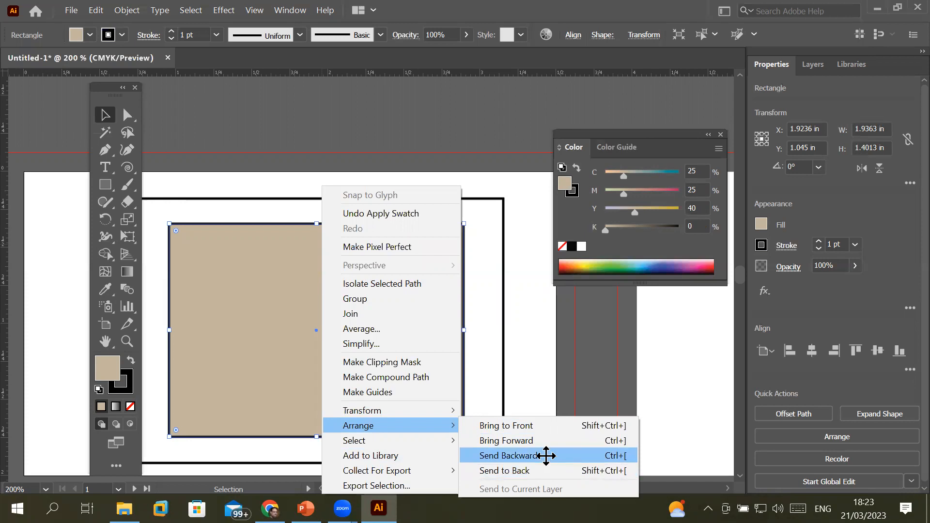
click(546, 456)
Step: Fill the outer rectangle with the magenta swatch (C 0, M 100, Y 0, K 0)
click(502, 202)
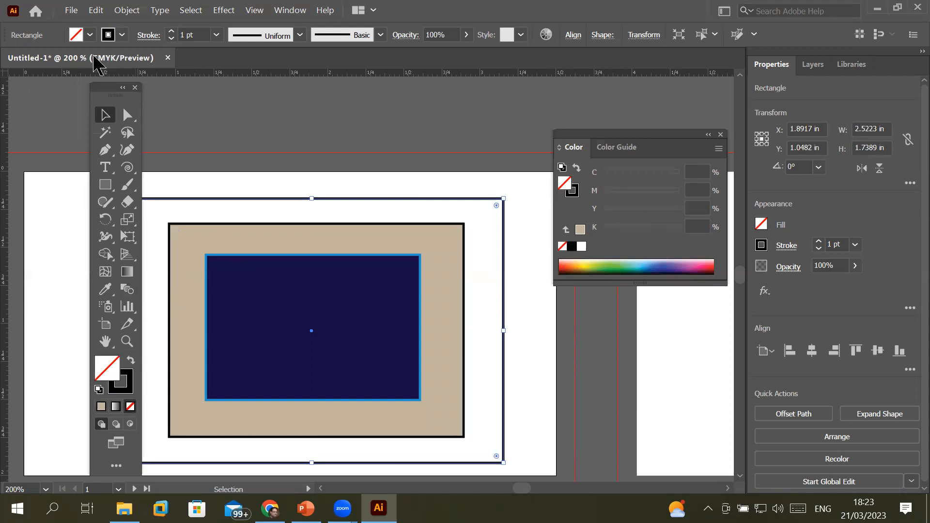
click(90, 35)
click(101, 59)
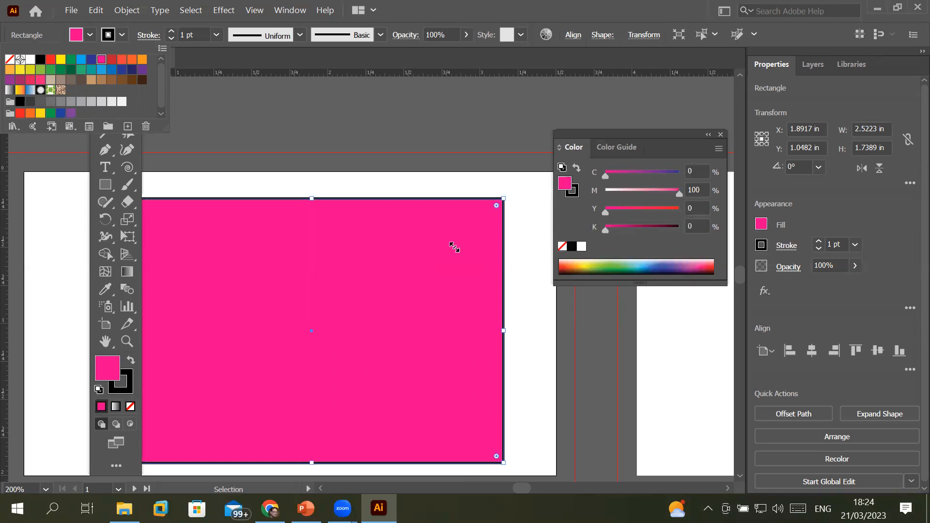
click(95, 153)
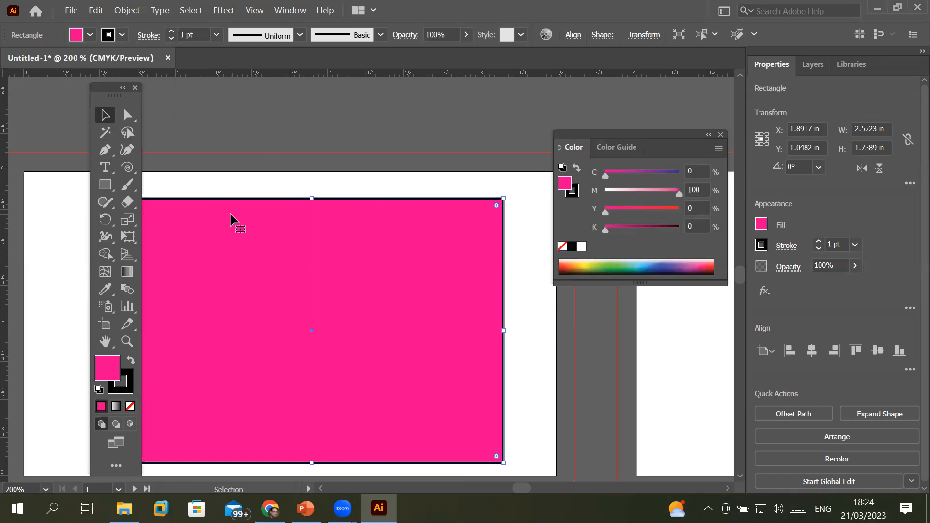
Step: Send the magenta outer rectangle to the back of the stack and deselect it
right_click(248, 219)
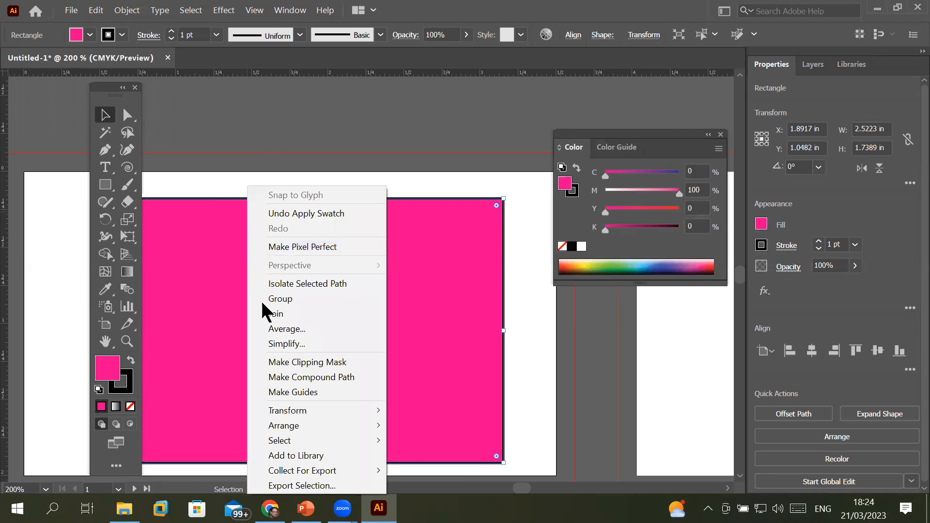
mouse_move(293, 431)
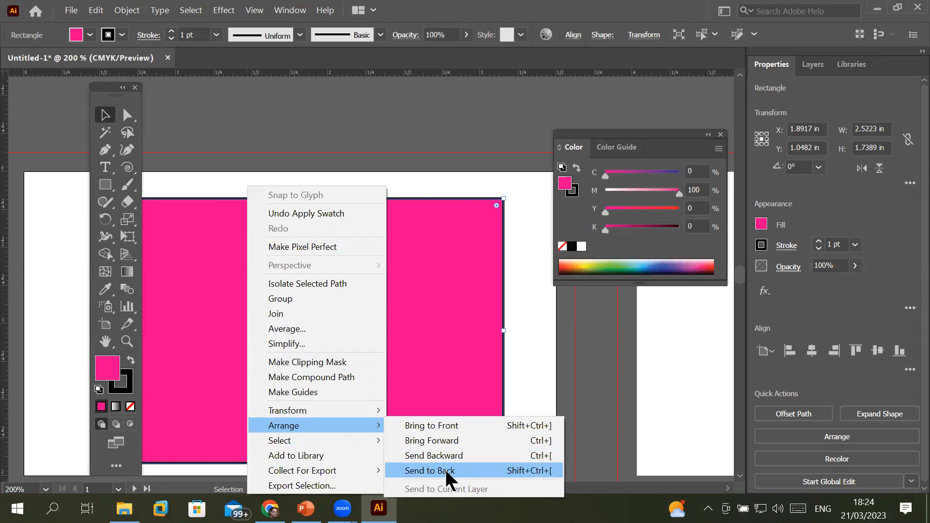
click(513, 472)
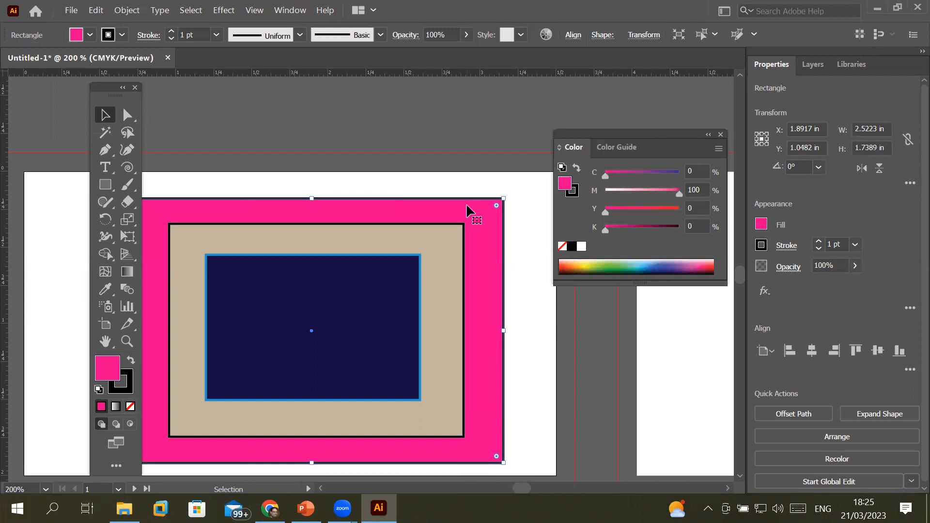
click(486, 162)
Step: Bring the magenta outer rectangle forward two levels, and send it backward two levels again
click(490, 209)
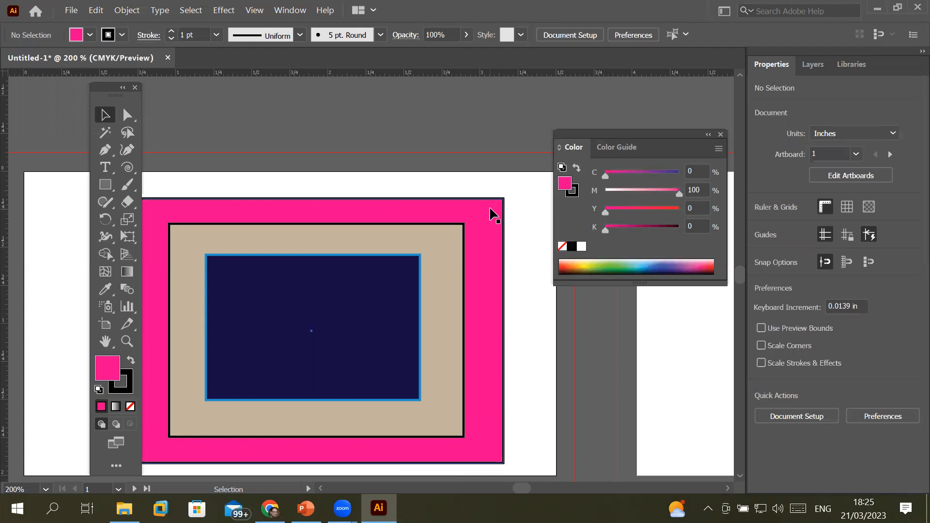
right_click(491, 210)
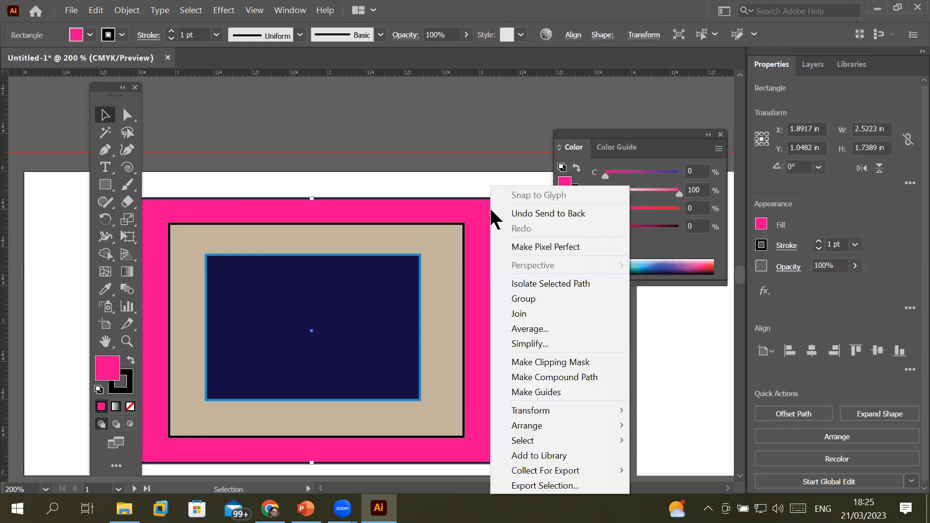
mouse_move(557, 426)
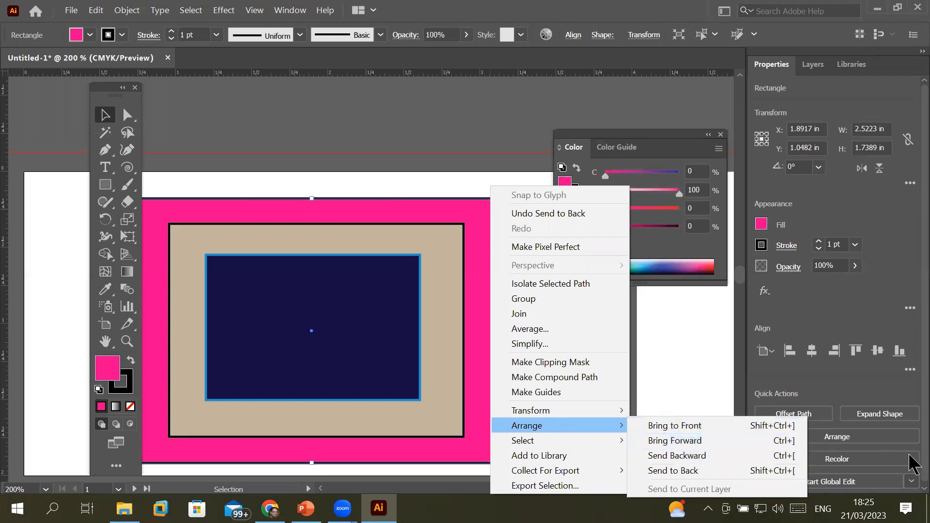
click(407, 210)
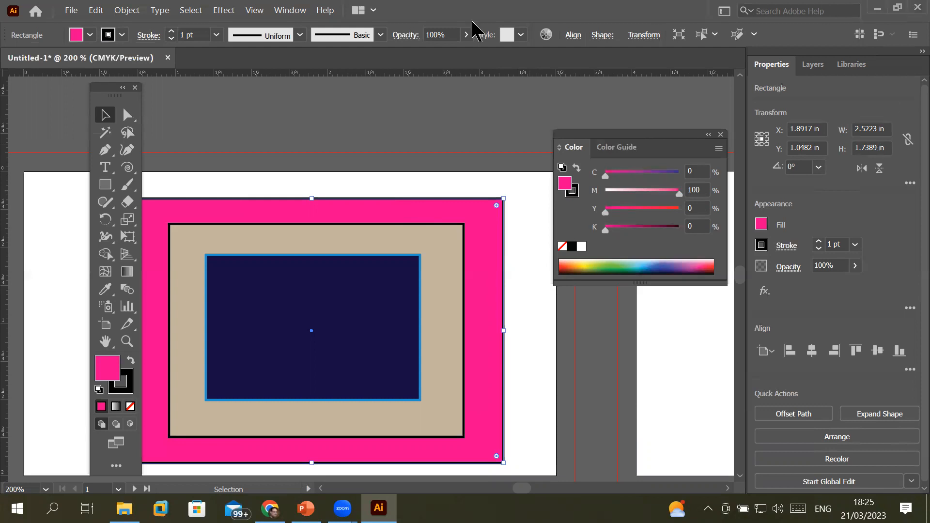
click(446, 180)
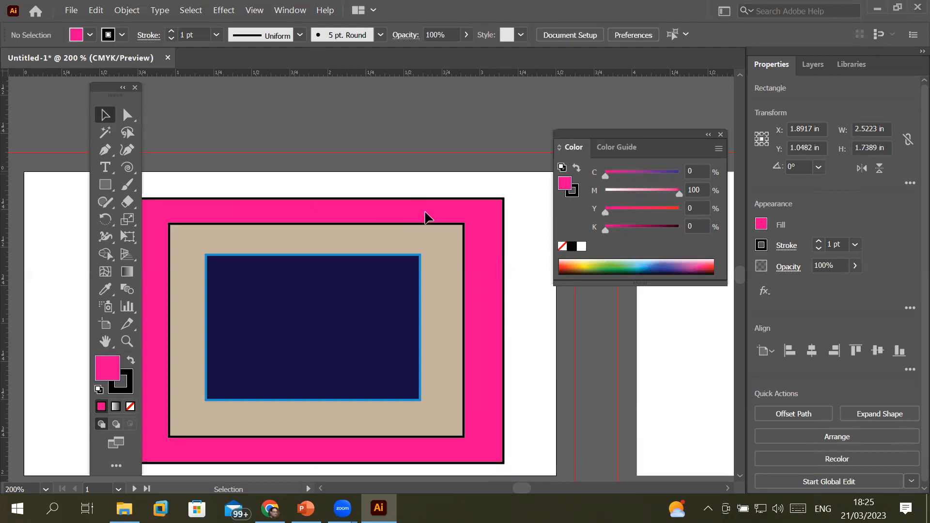
click(429, 203)
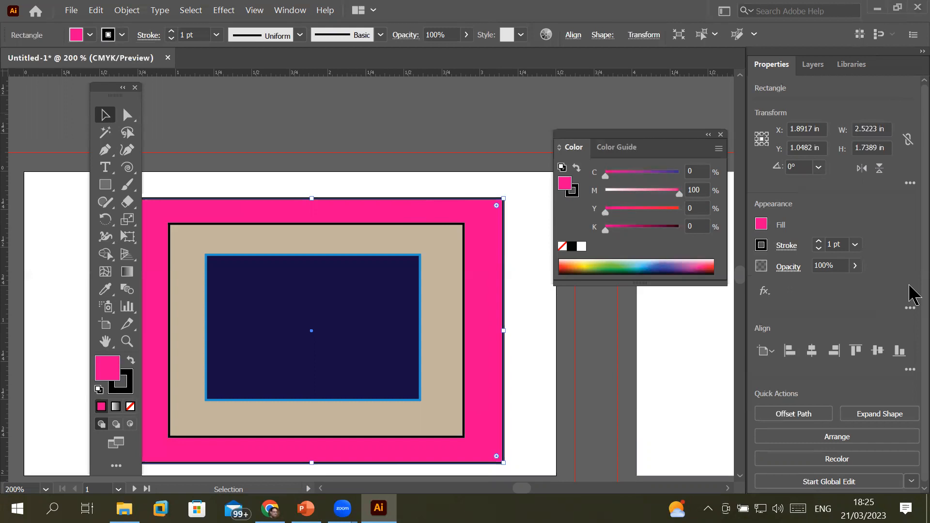
key(ctrl+bracketright)
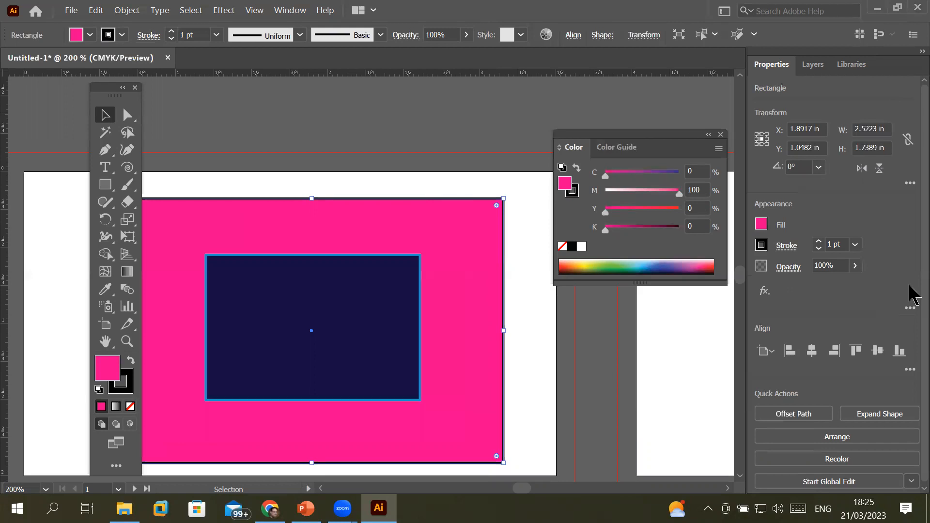
key(ctrl+bracketright)
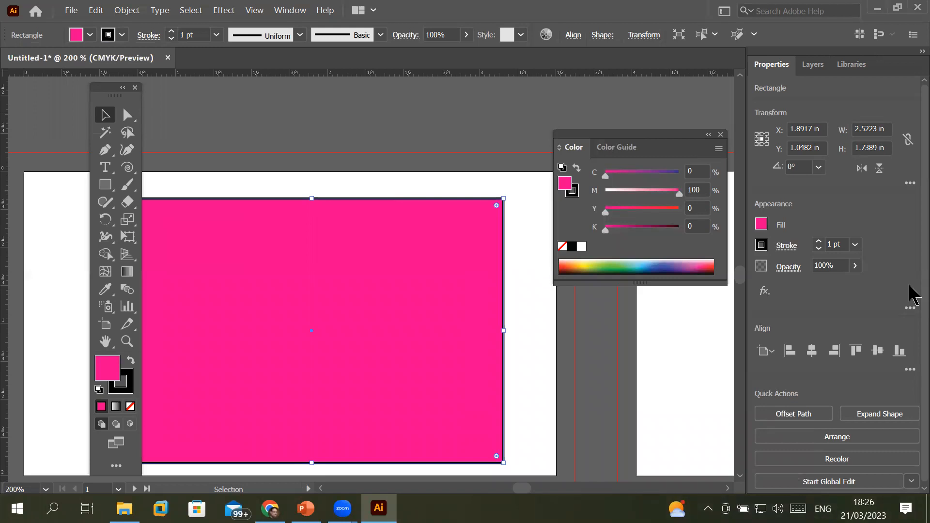
key(ctrl+[)
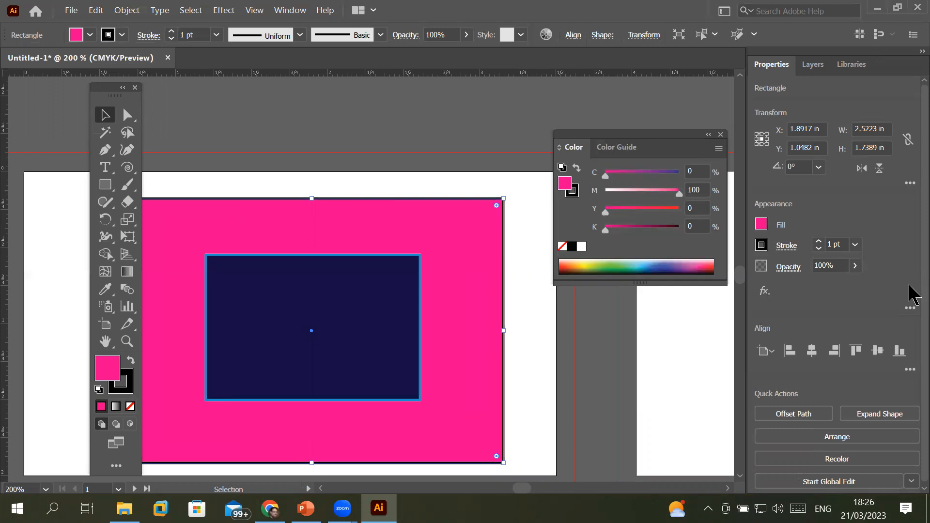
key(ctrl+[)
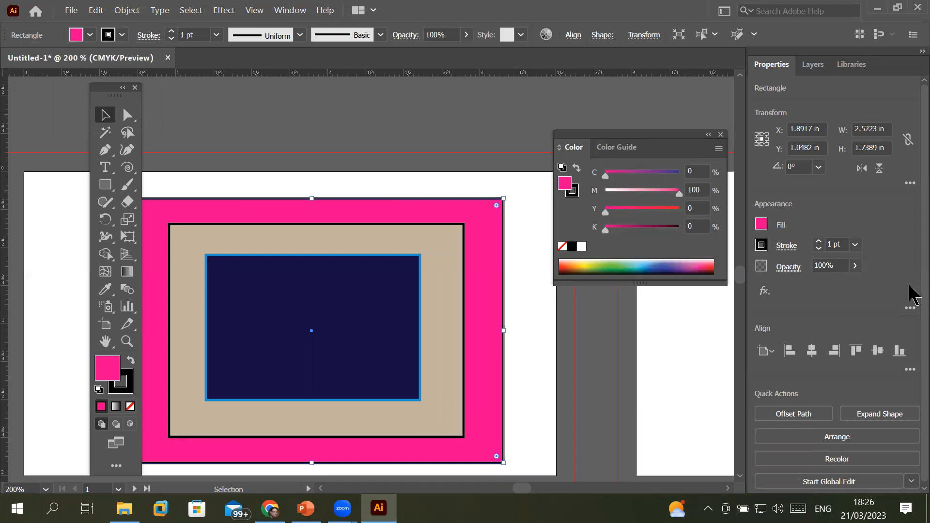
Step: Bring the magenta outer rectangle to the front twice, undoing the change each time
right_click(479, 211)
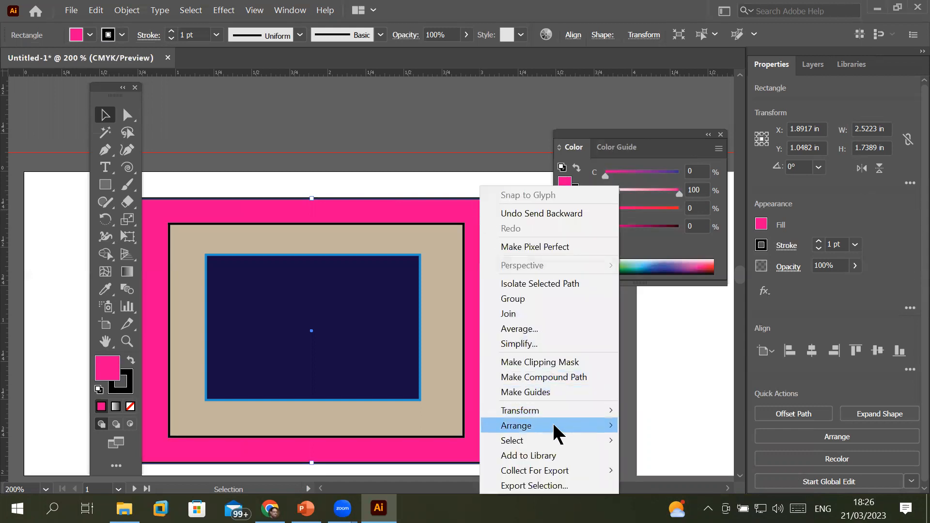
mouse_move(552, 422)
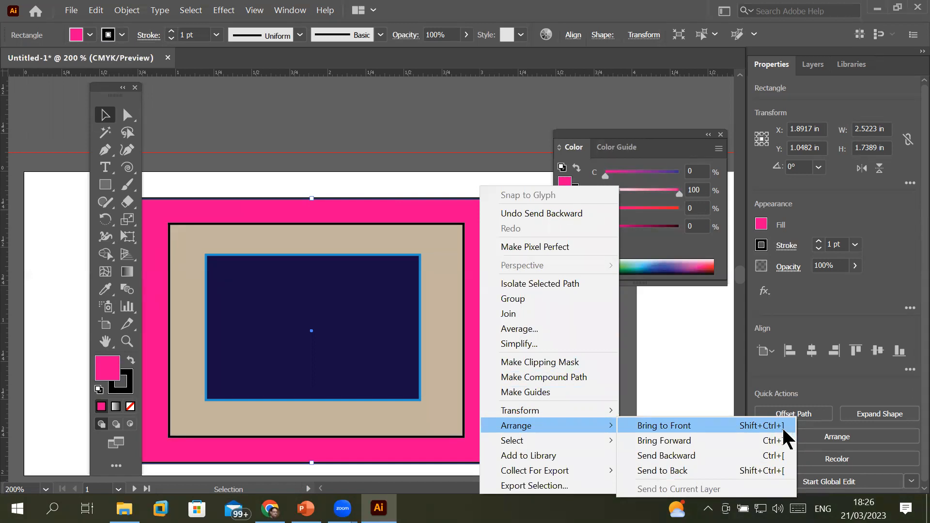
click(427, 210)
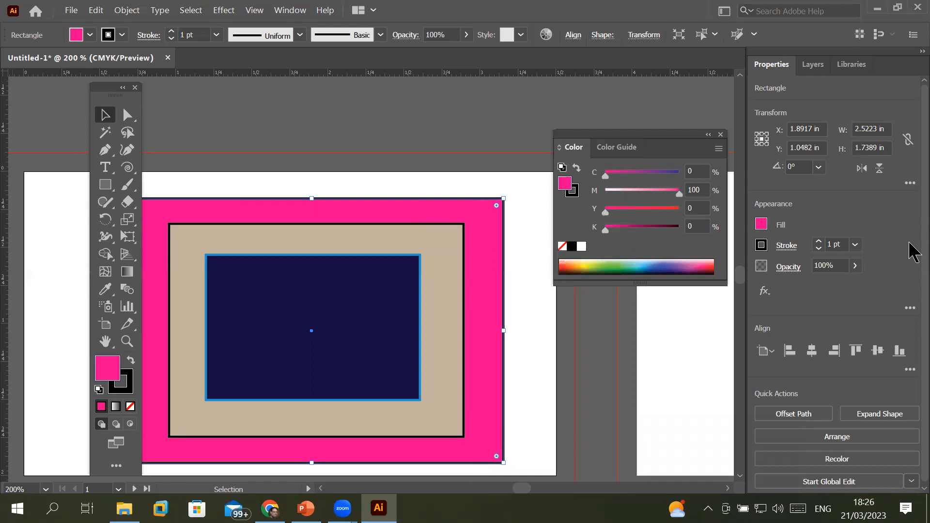
key(ctrl+shift+bracketright)
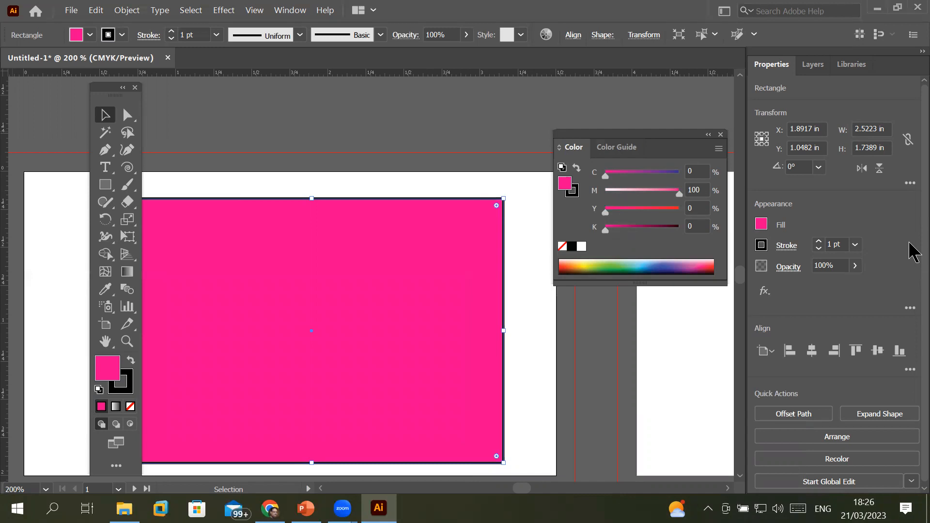
key(ctrl+z)
key(ctrl+shift+bracketright)
key(ctrl+z)
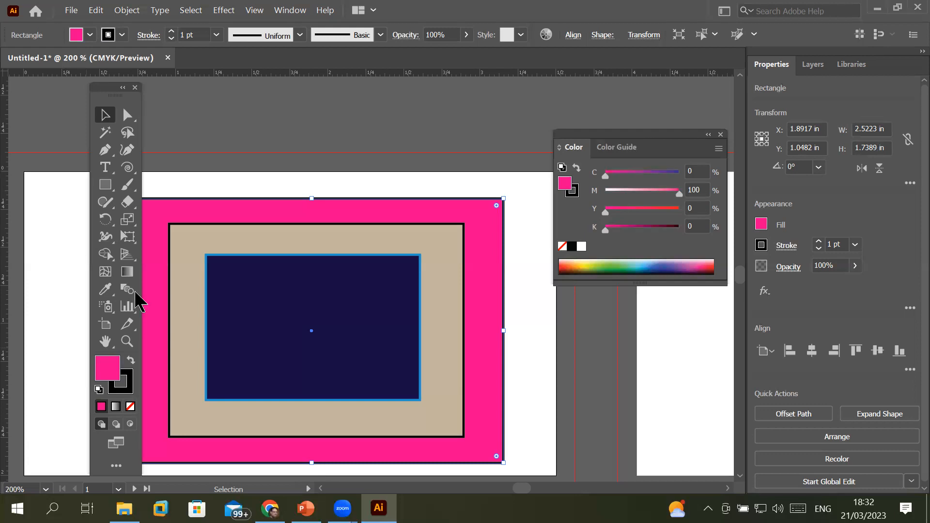
Step: Start saving the document and browse to the _Graphics folder on Local Disk (D:) as the destination
click(71, 10)
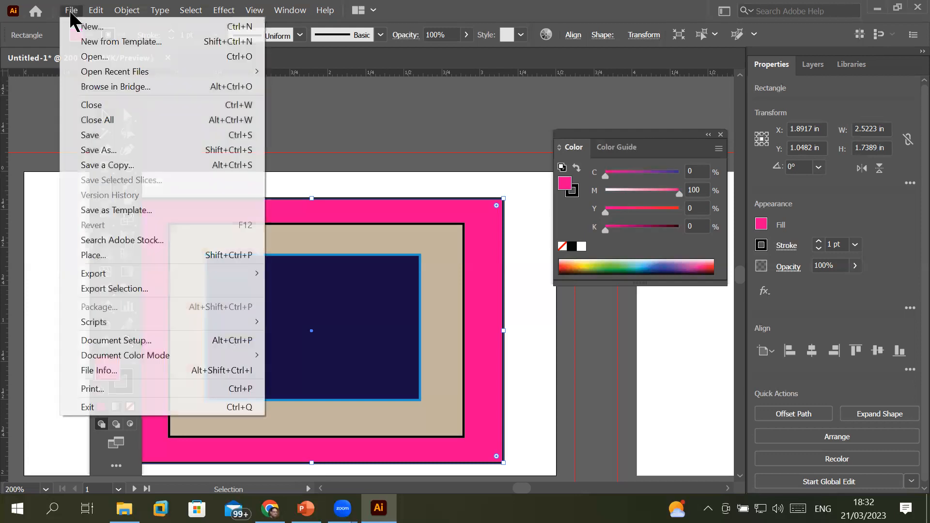
click(120, 136)
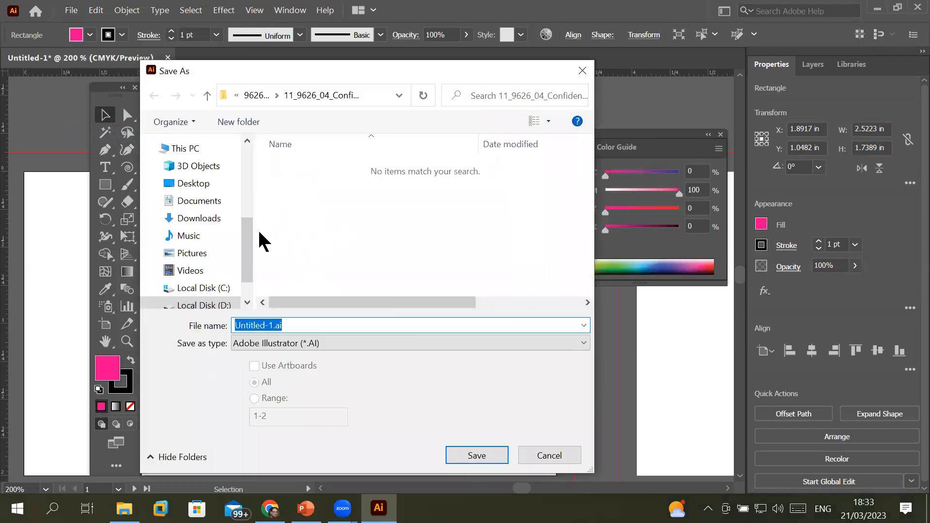
drag(247, 229, 247, 183)
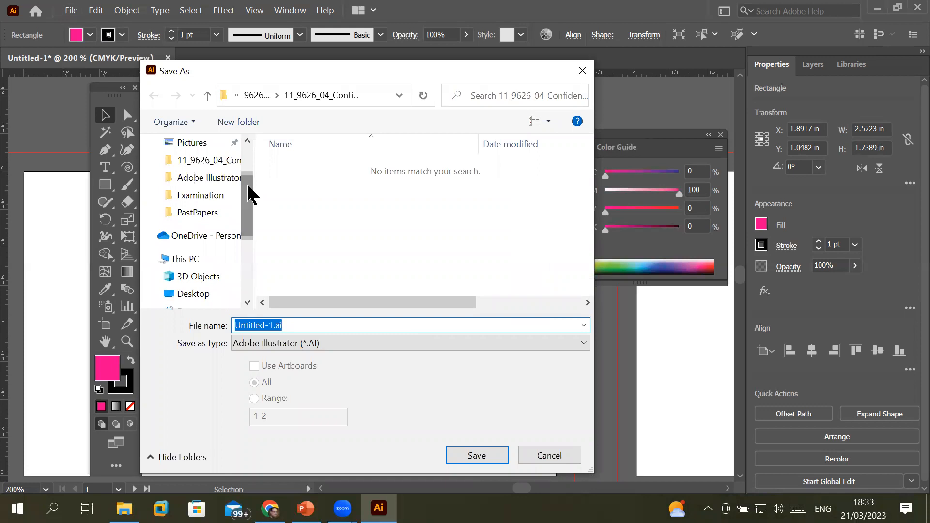
click(187, 264)
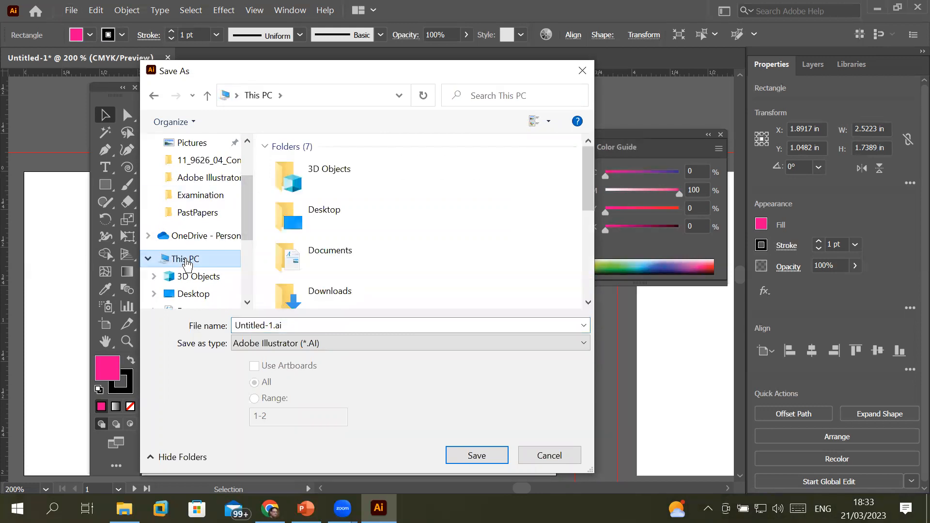
drag(590, 194, 557, 296)
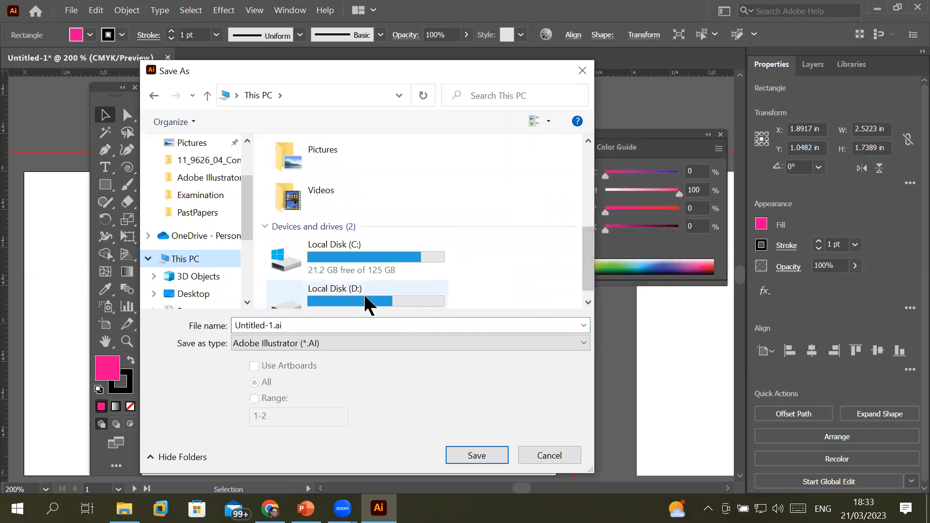
double_click(364, 293)
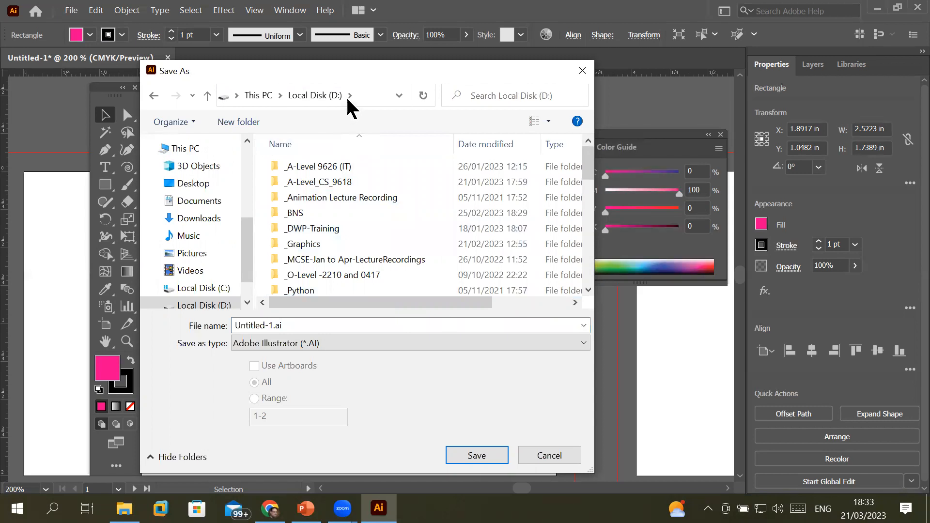
click(304, 244)
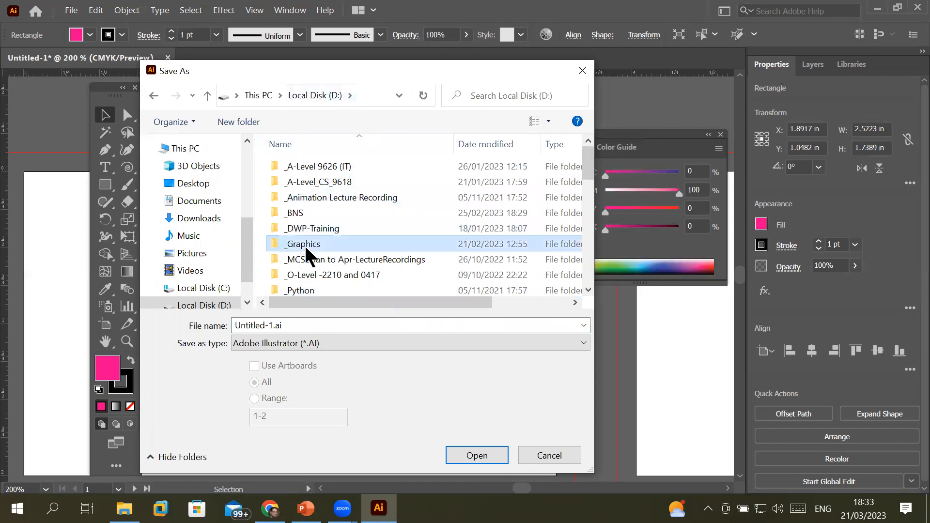
double_click(304, 244)
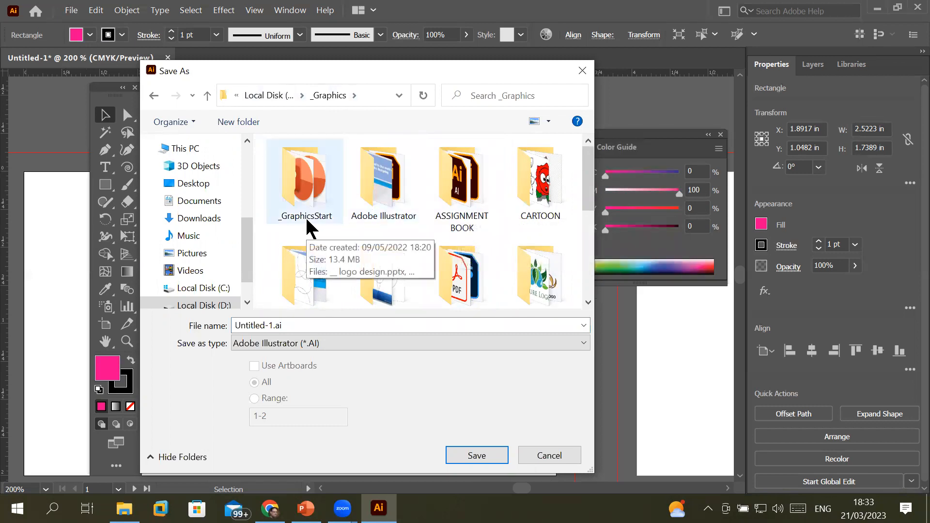
Step: Create a new folder inside _Graphics, name it with the person's title and name, and open it
click(236, 121)
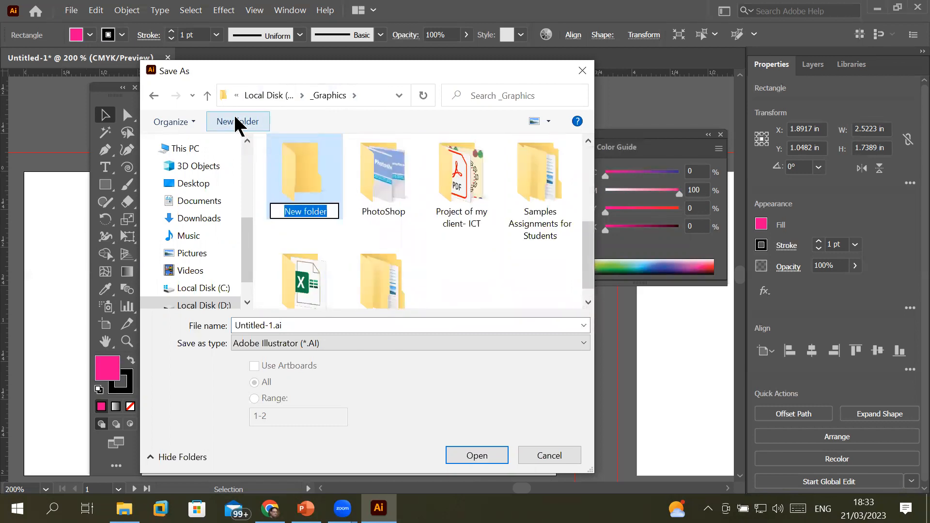
text(Mr Iqbal)
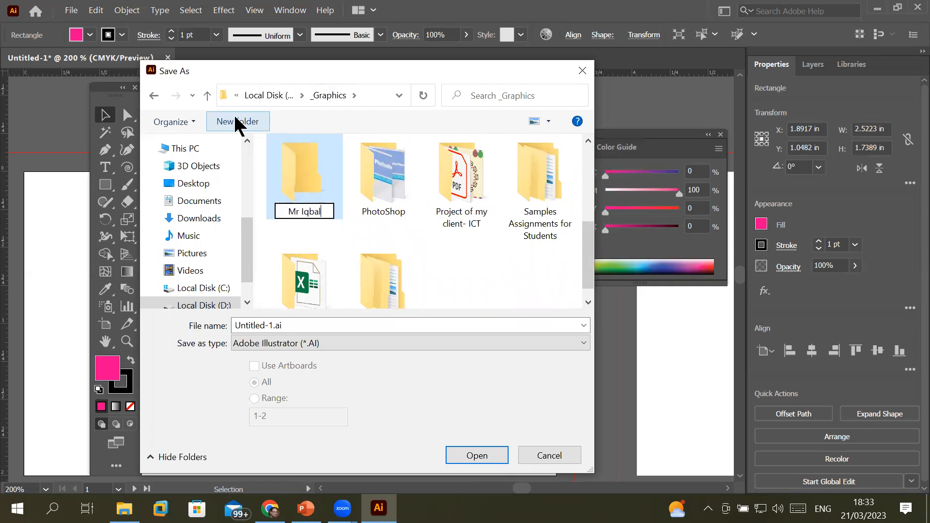
key(Return)
key(Return)
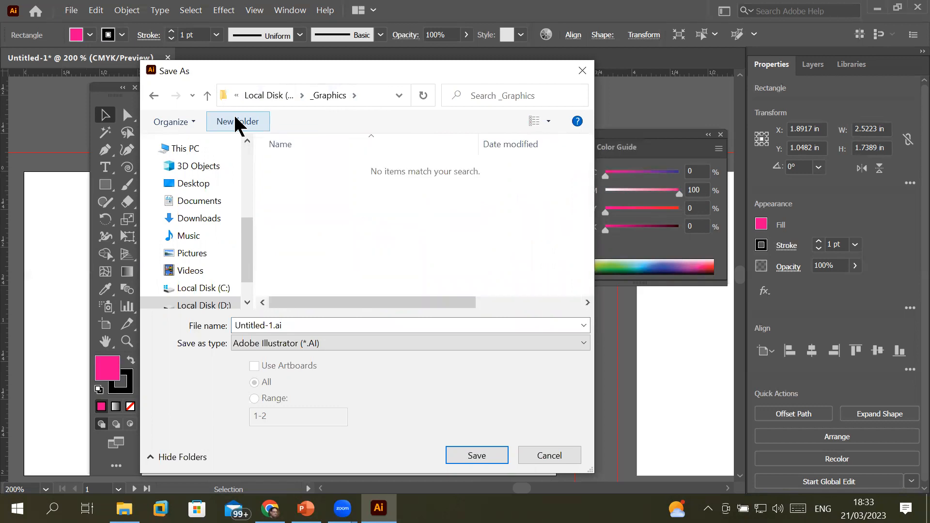
Step: Name the file "Business card of" plus the person's name and save it as an AI file with the Illustrator 2020 options
click(258, 321)
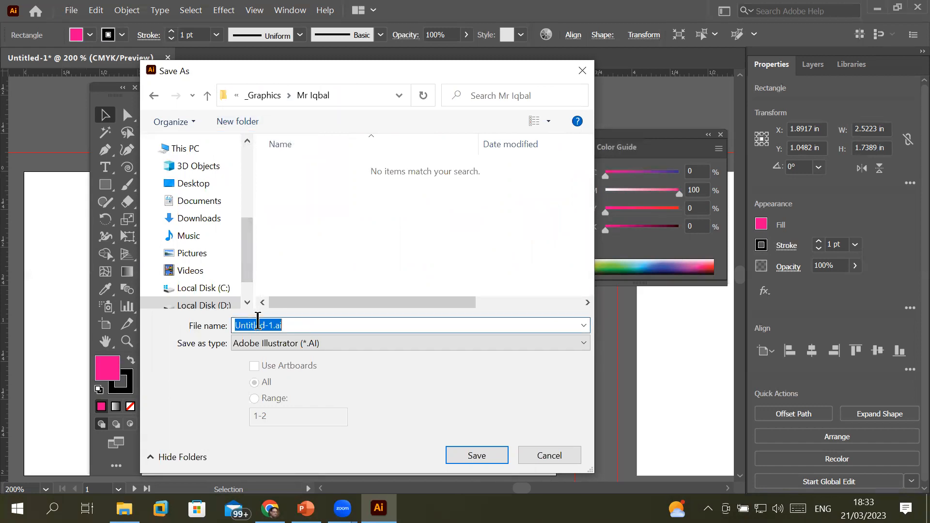
text(Bu)
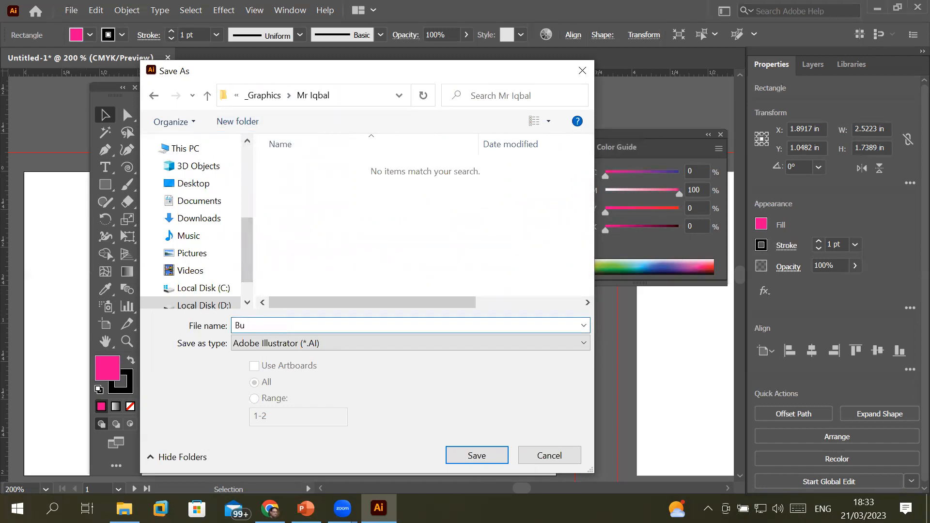
text(siness card of Mr Iqbal)
click(468, 457)
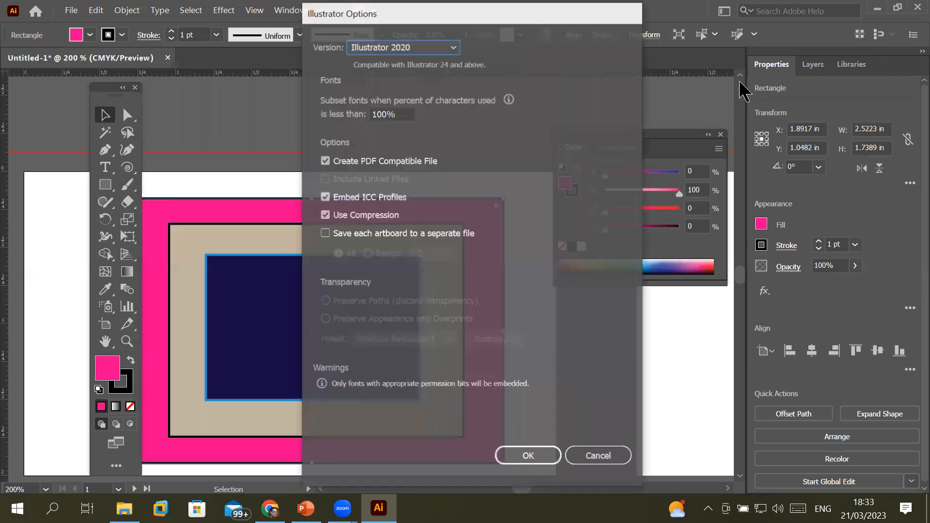
click(528, 457)
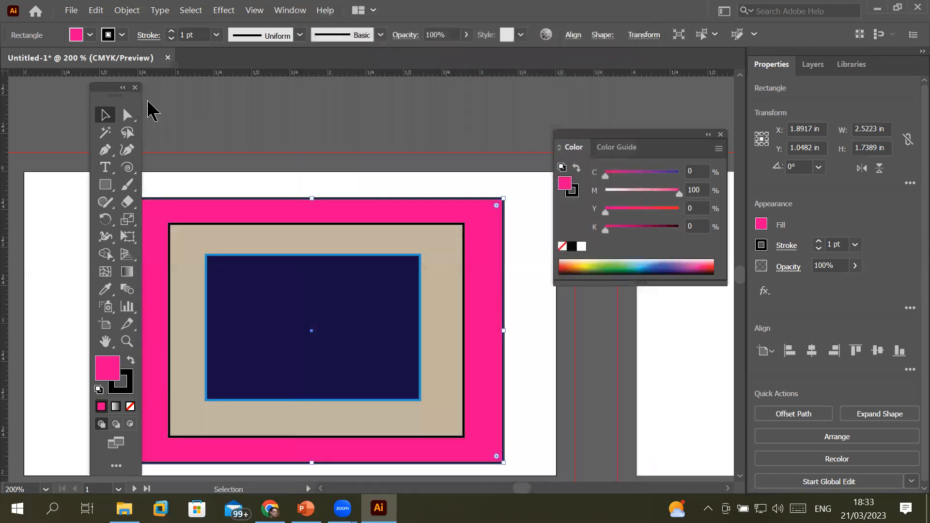
Step: Close the saved business card document
click(73, 10)
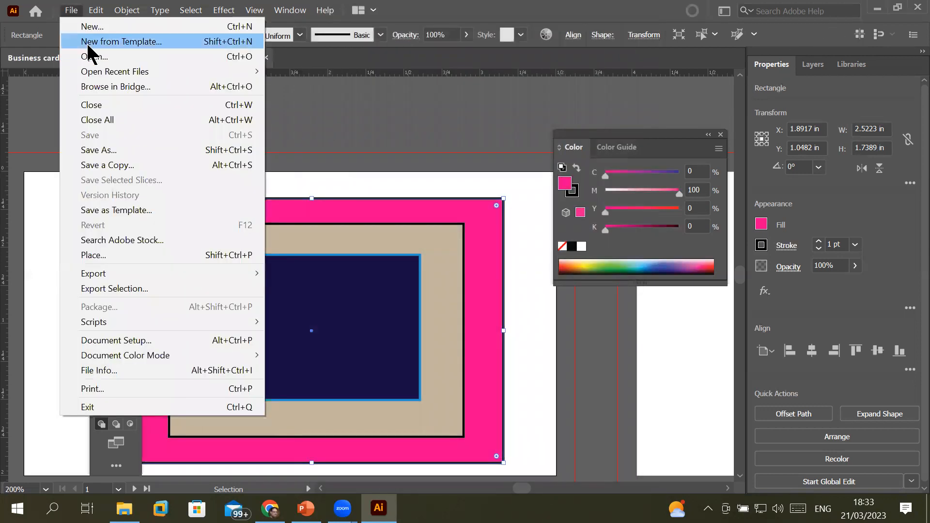
click(100, 111)
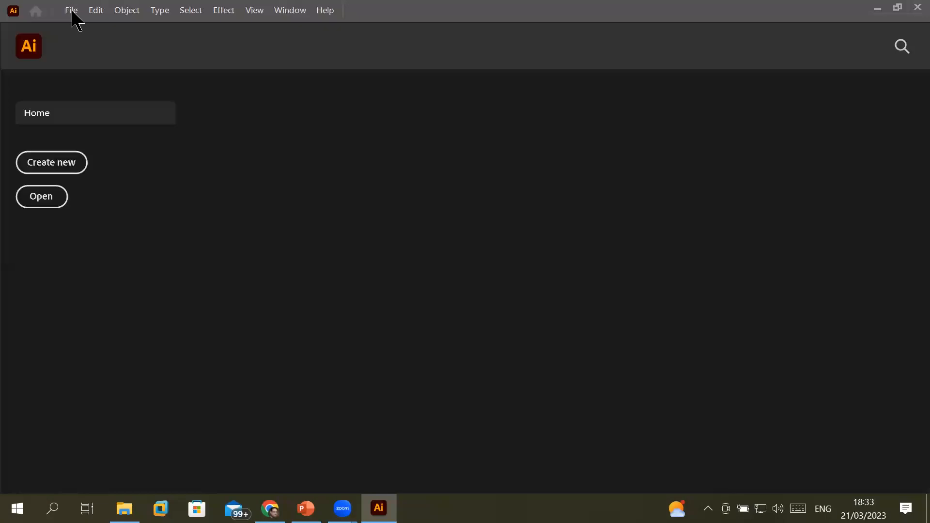
click(72, 11)
click(426, 213)
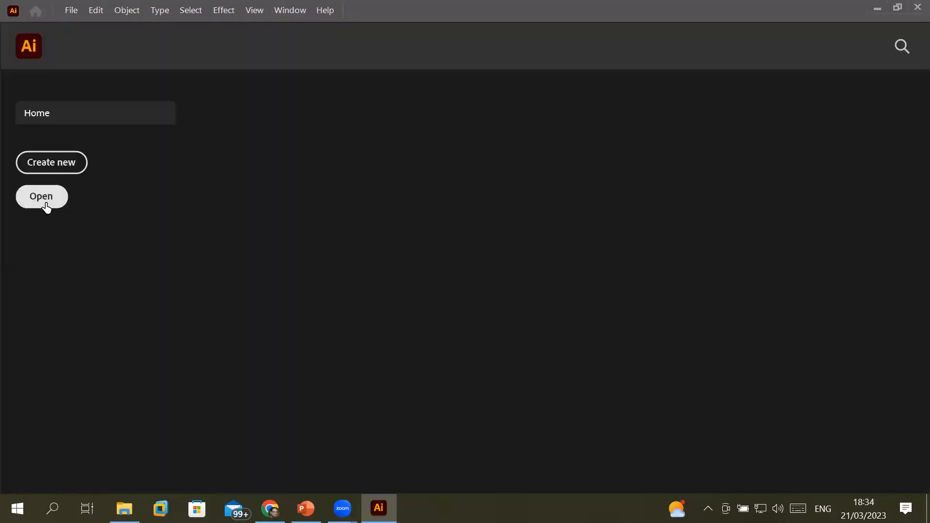
Step: Start opening an existing document and browse through This PC to the _Graphics folder on Local Disk (D:)
click(71, 12)
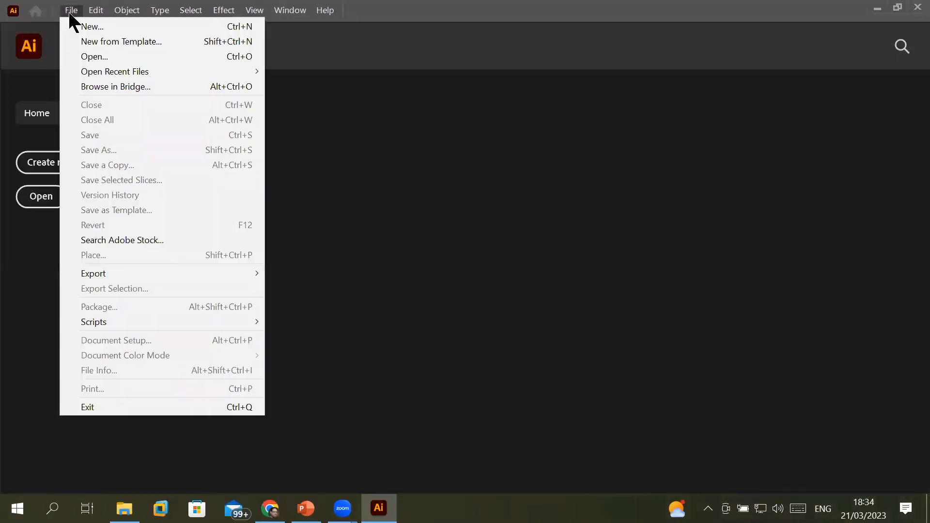
click(160, 57)
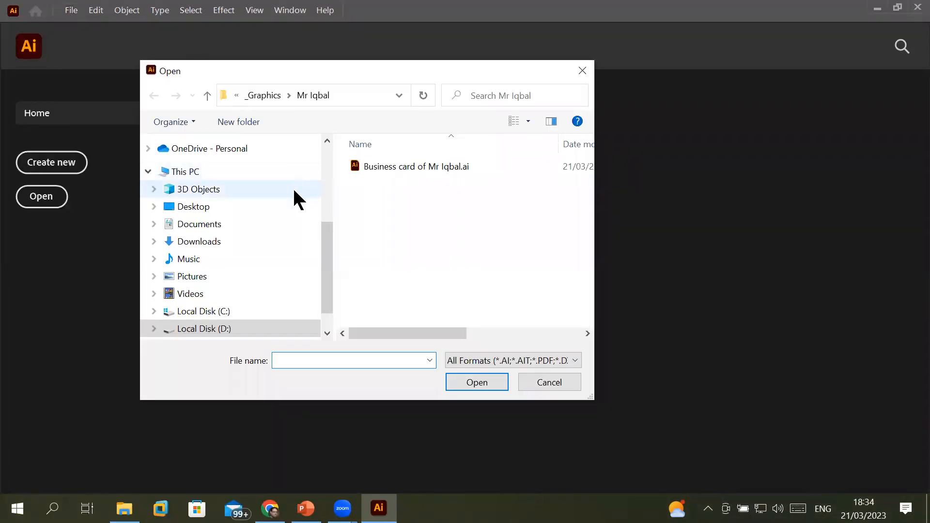
click(193, 171)
scroll(319, 240, up, 3)
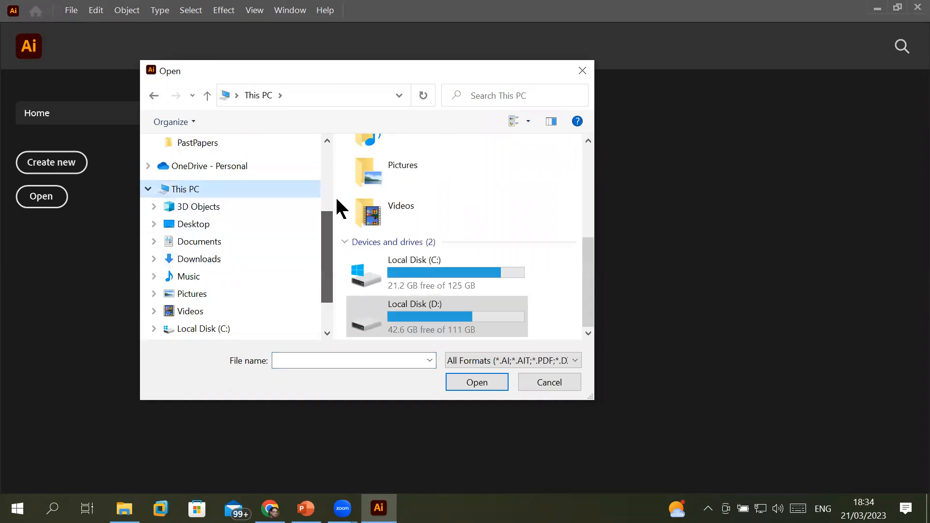
click(186, 175)
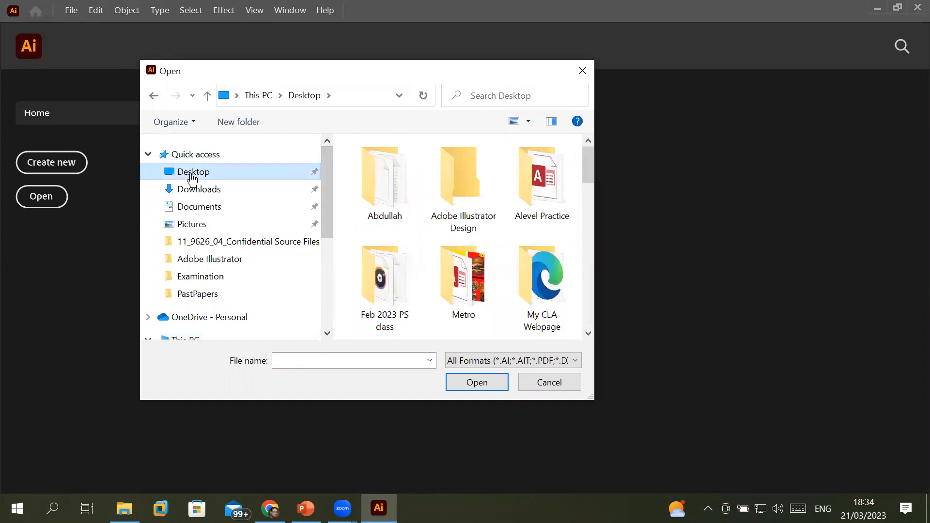
drag(324, 216, 329, 252)
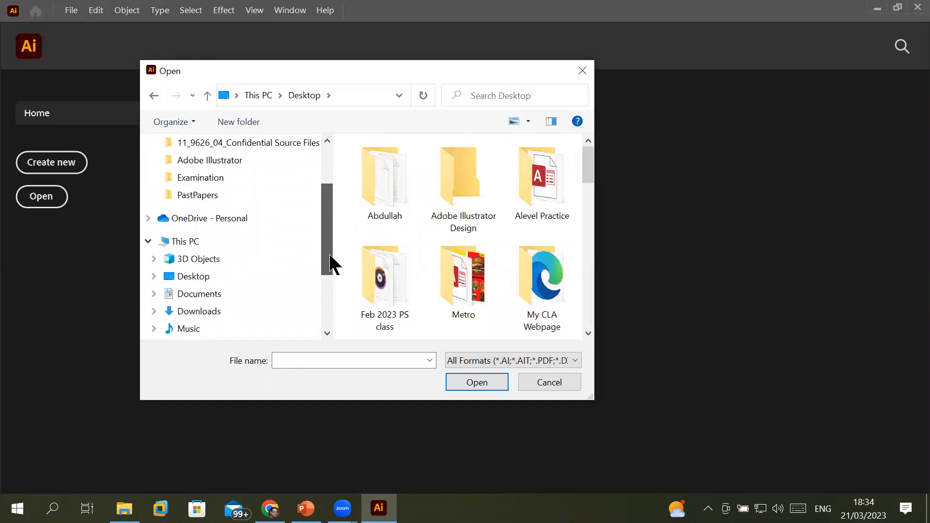
click(206, 241)
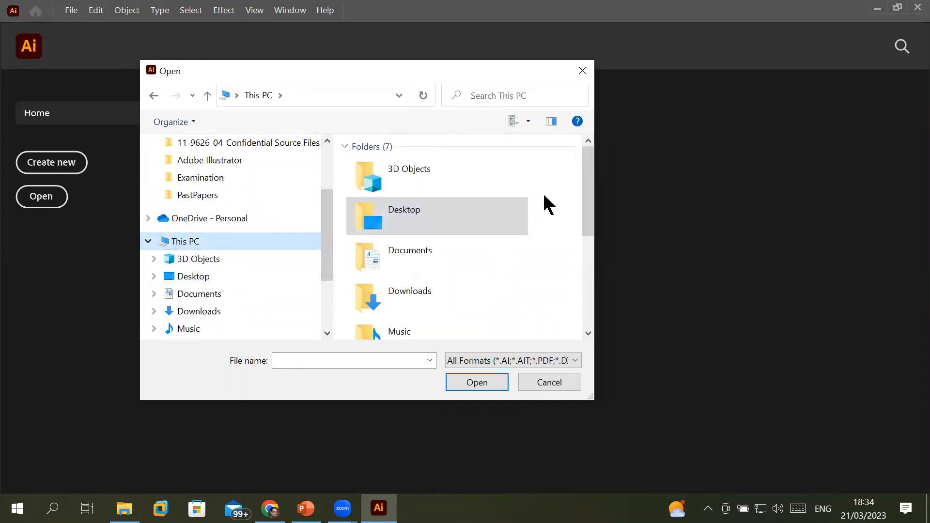
drag(588, 219, 583, 312)
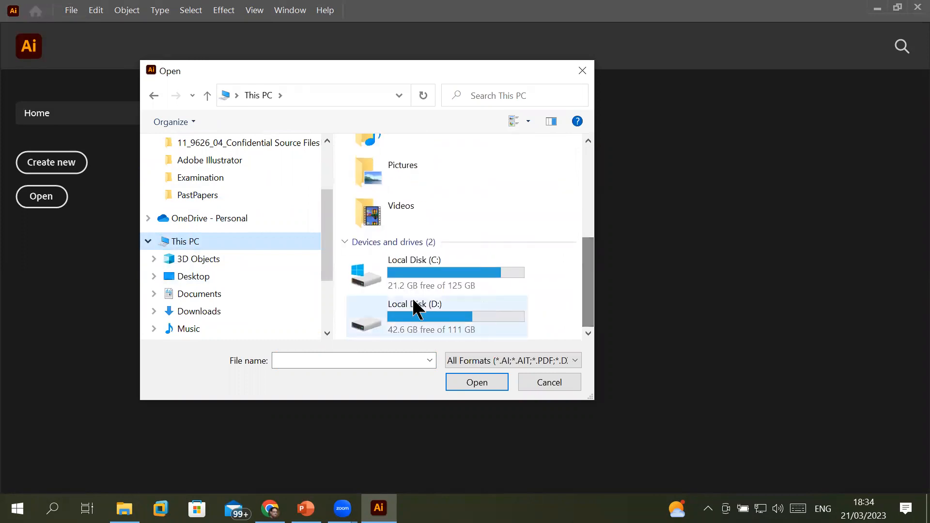
double_click(406, 307)
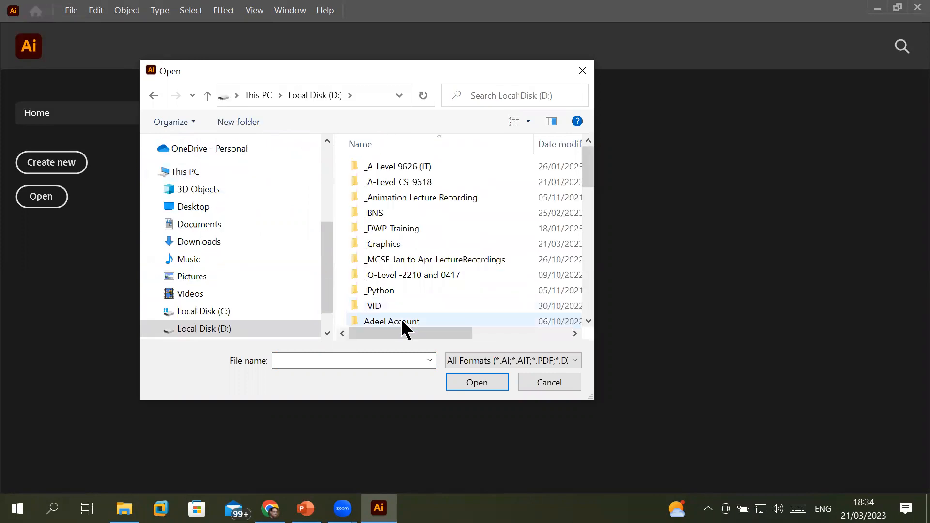
double_click(391, 244)
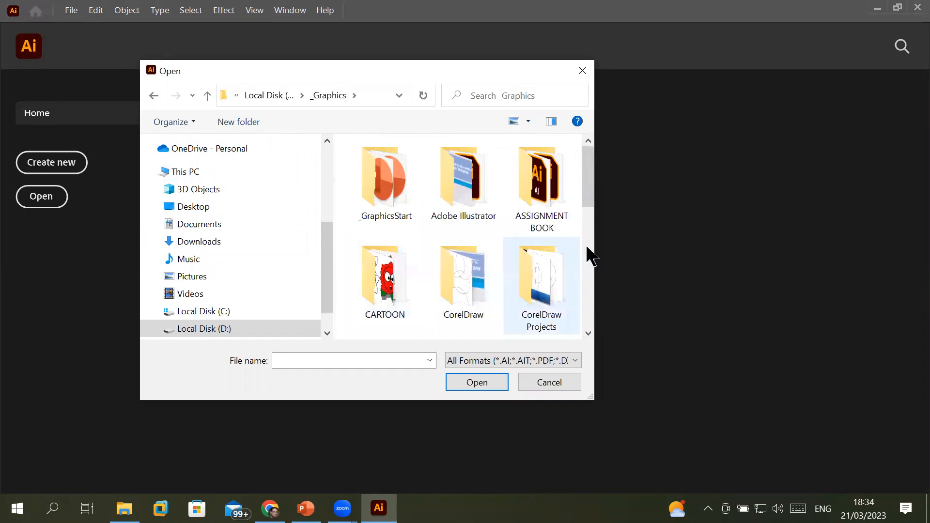
Step: Open the business card AI file from the folder named after the person
drag(581, 184, 592, 234)
click(547, 226)
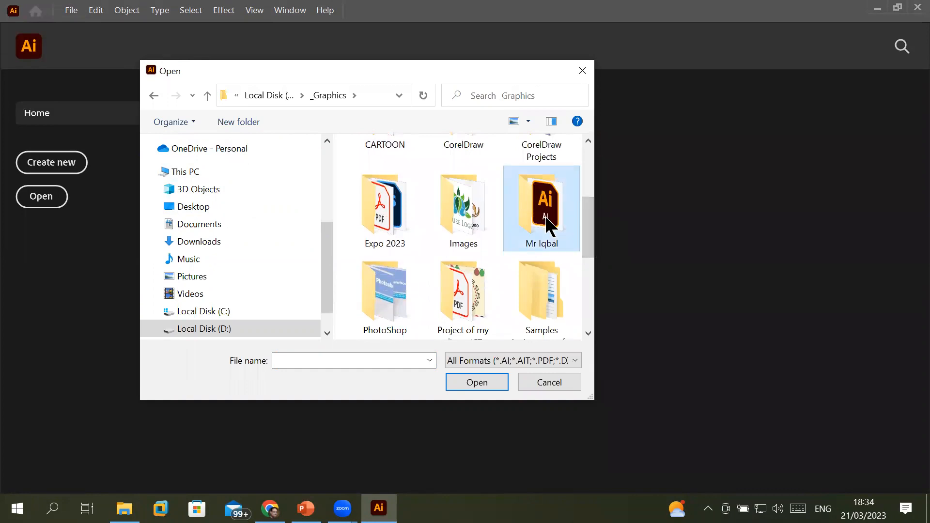
double_click(547, 225)
click(435, 168)
click(467, 374)
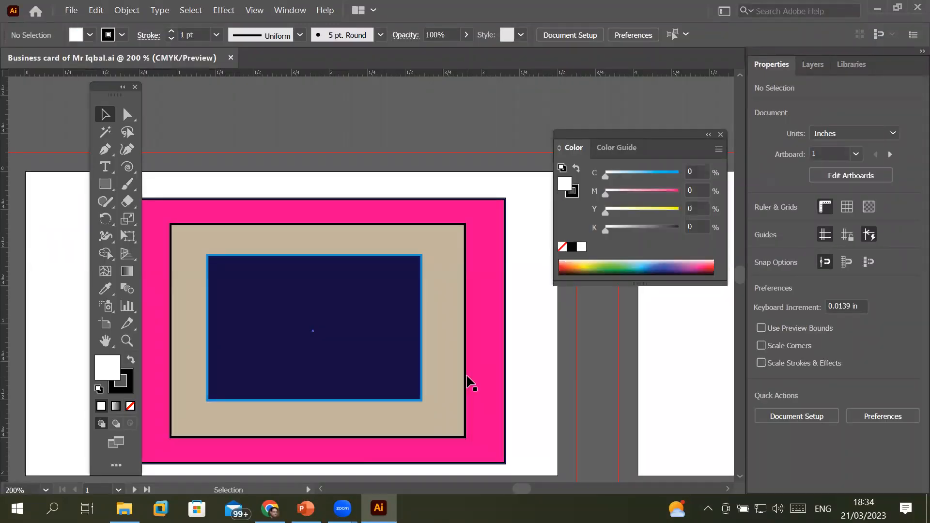
Step: Review the available ways to exit Illustrator and close the application window
click(66, 13)
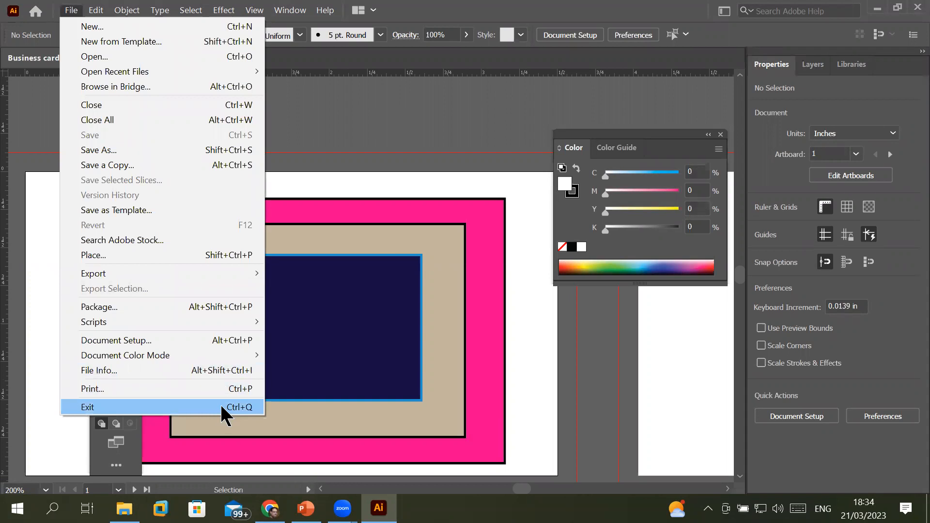
click(13, 12)
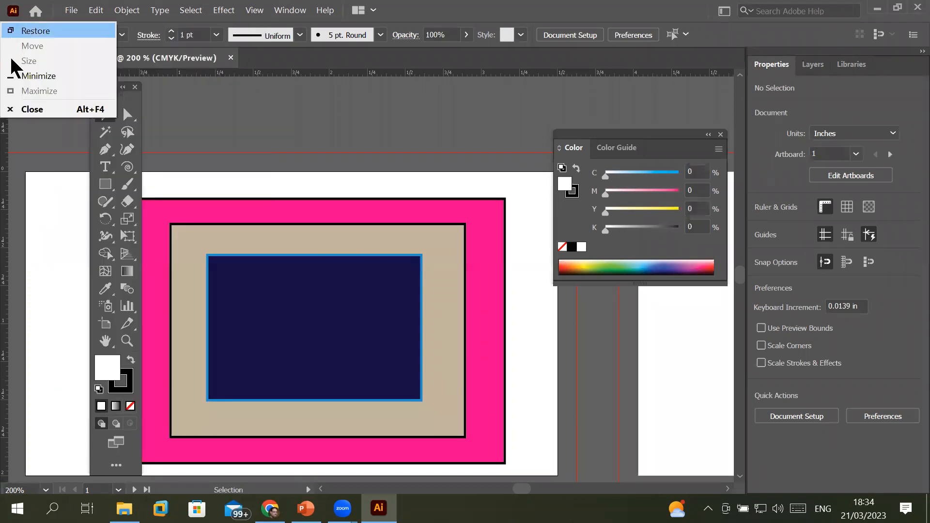
click(13, 16)
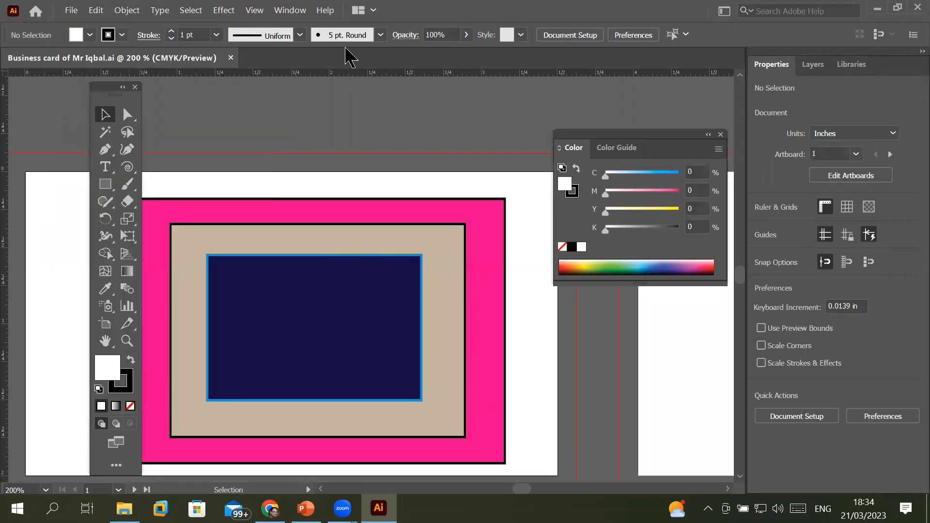
click(909, 8)
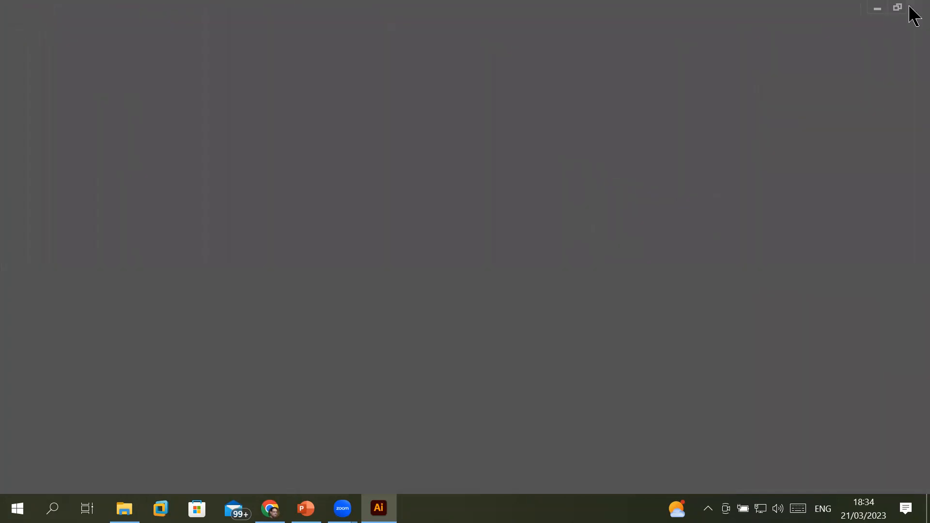